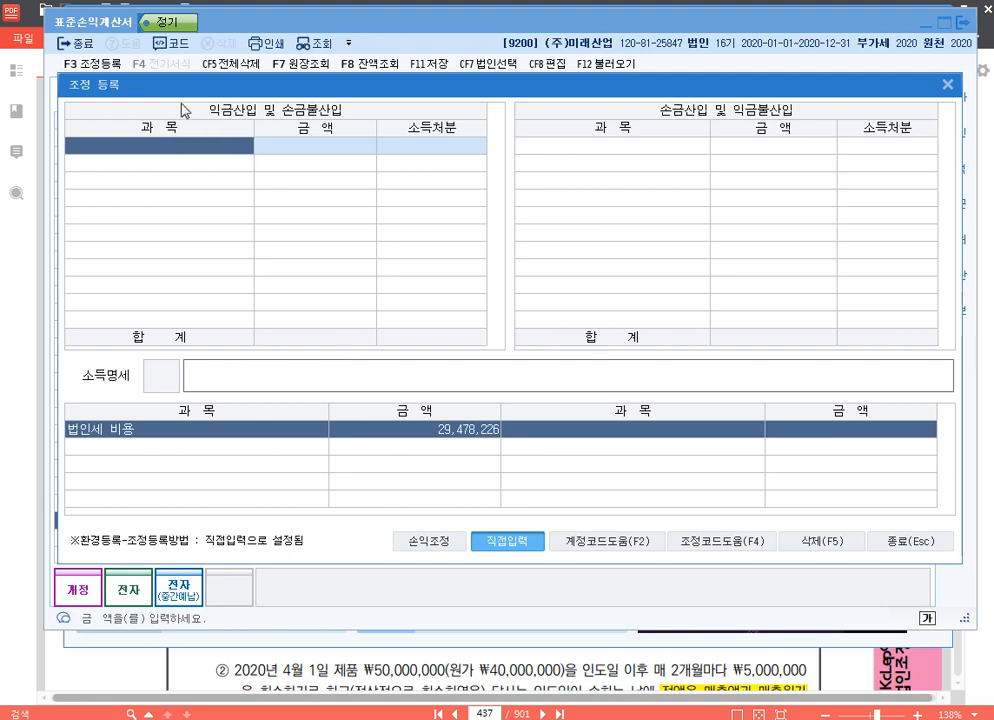
- Register the 법인세등 adjustment under 익금산입 및 손금불산입 for 29,478,226 with 기타사외유출 as its disposition, and close the adjustment window
{"action": "key", "text": "F4"}
{"action": "key", "text": "Down"}
{"action": "key", "text": "Down"}
{"action": "key", "text": "Down"}
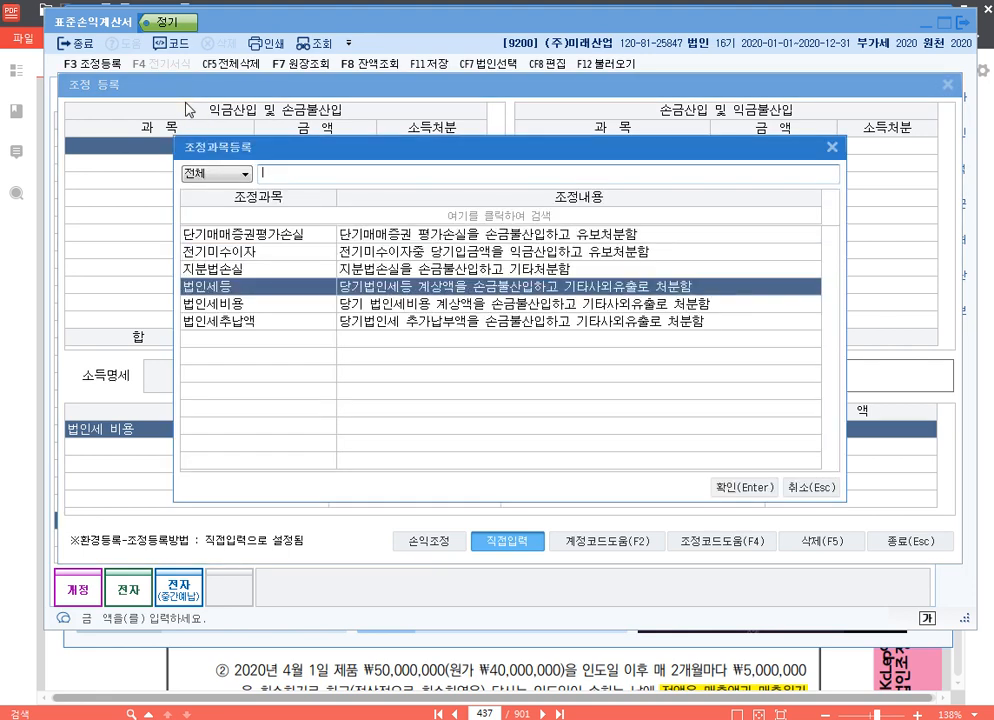
{"action": "key", "text": "Return"}
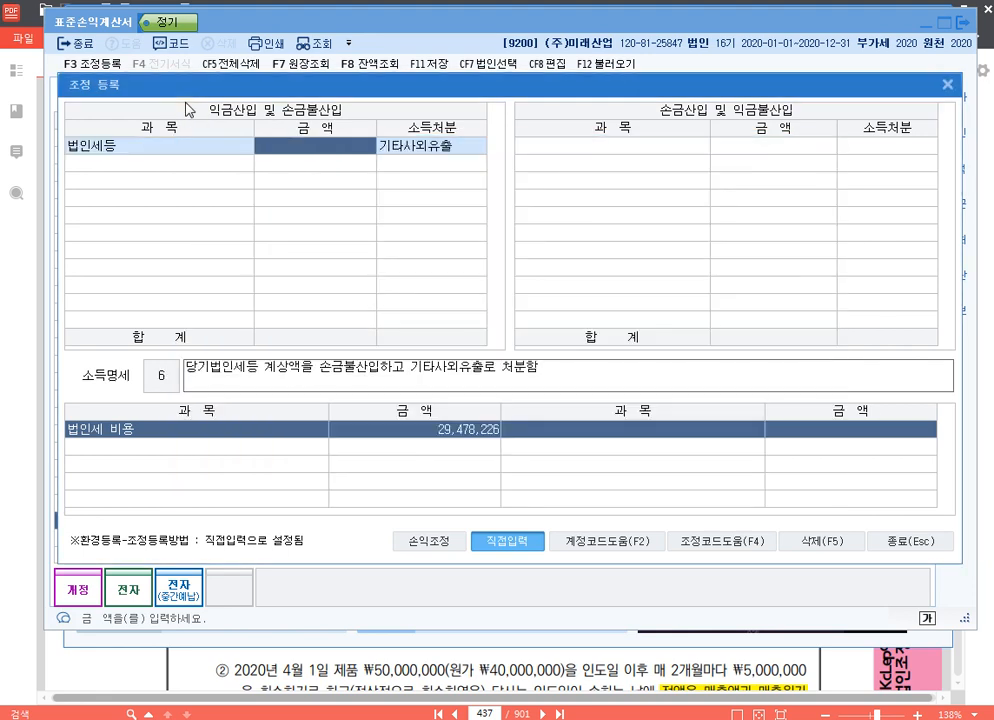
{"action": "type", "text": "29478226"}
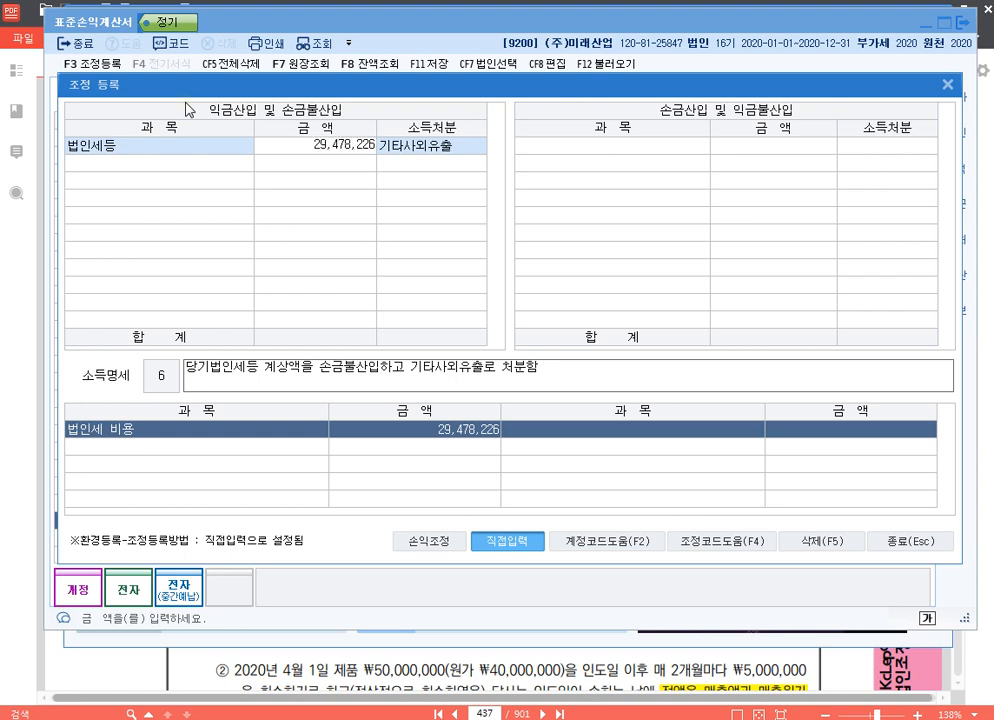
{"action": "key", "text": "Return"}
{"action": "key", "text": "Return"}
{"action": "key", "text": "Up"}
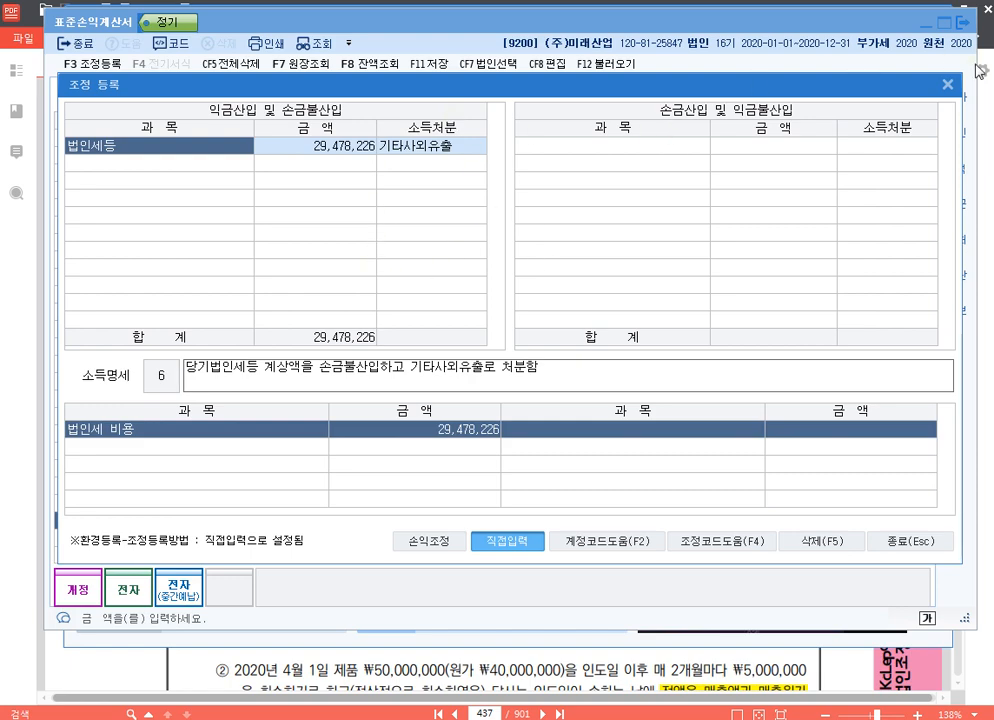
{"action": "left_click", "coordinate": [947, 84]}
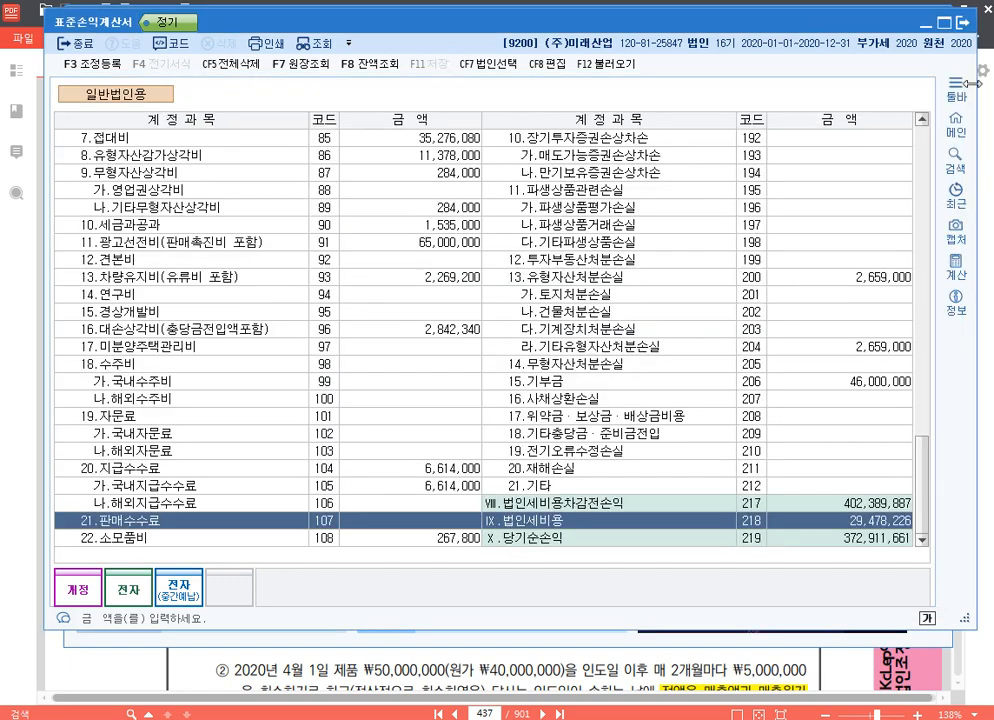
- Close the 표준손익계산서 and open the 수입금액조정명세서 form
{"action": "left_click", "coordinate": [963, 24]}
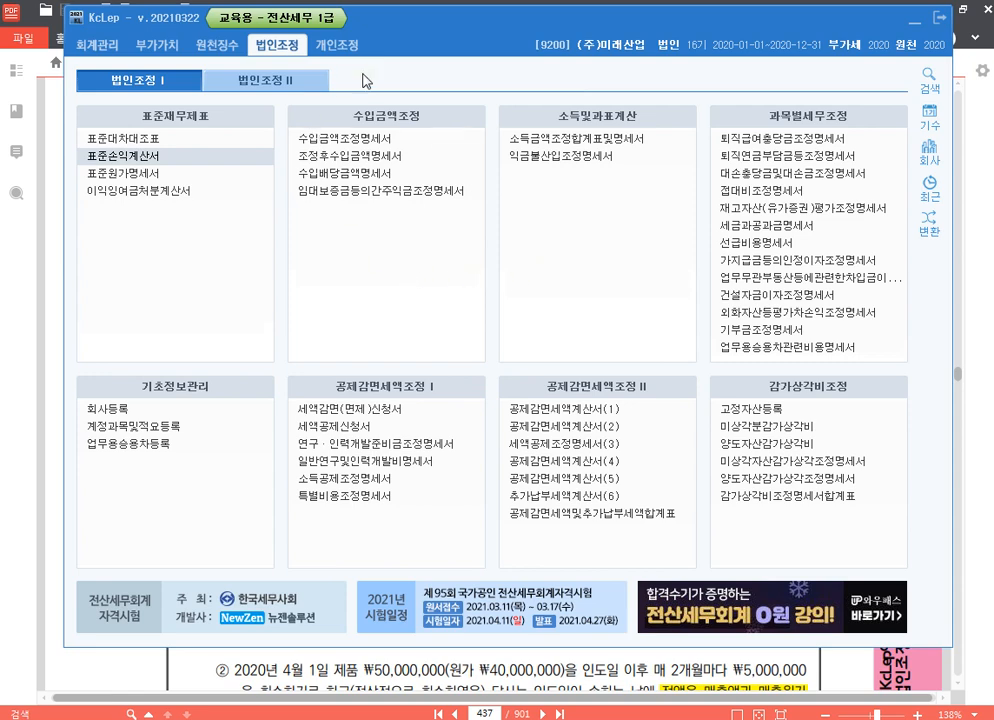
{"action": "left_click", "coordinate": [385, 143]}
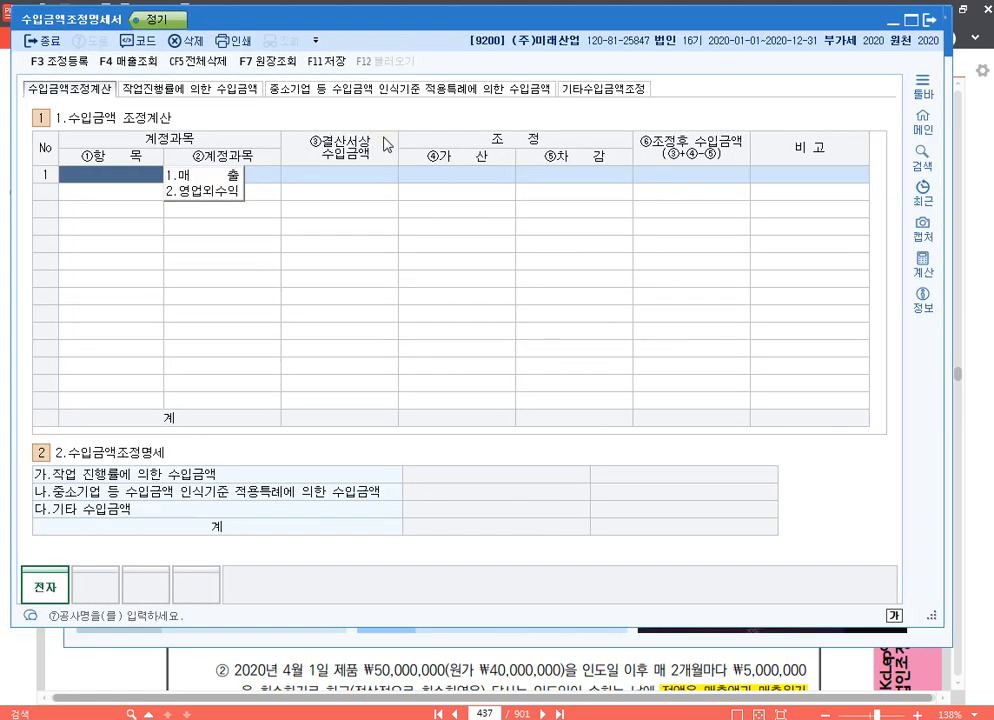
{"action": "left_click_drag", "start_coordinate": [407, 24], "coordinate": [437, 28]}
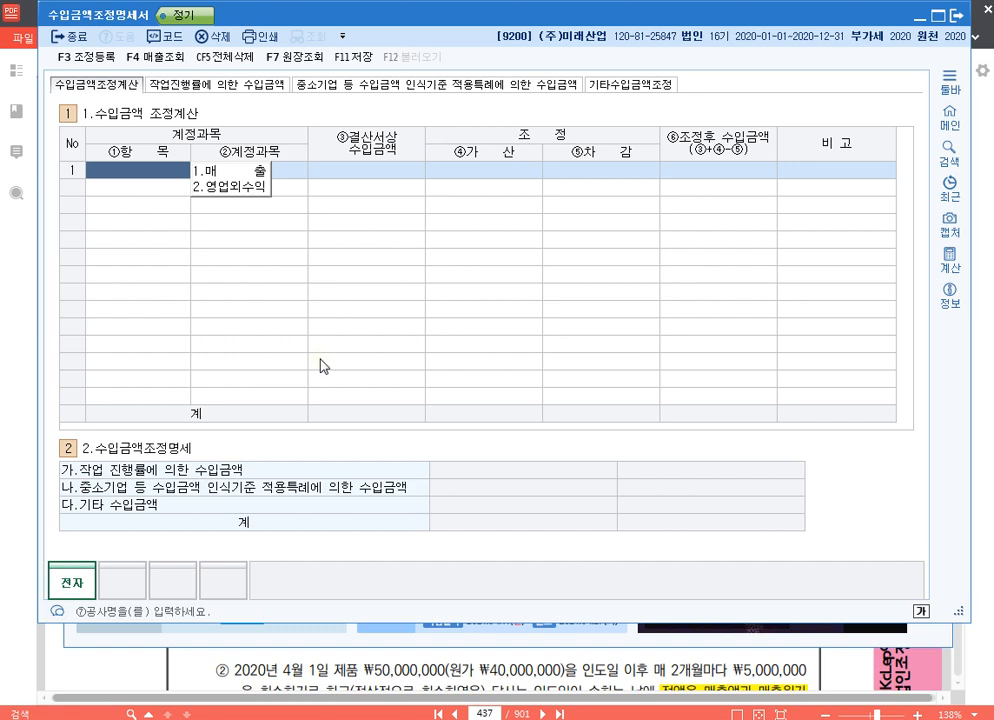
- Add 제품매출 as the first 매출 row of the 수입금액 조정계산 table, bringing in its booked amount from the sales lookup
{"action": "key", "text": "1"}
{"action": "key", "text": "F4"}
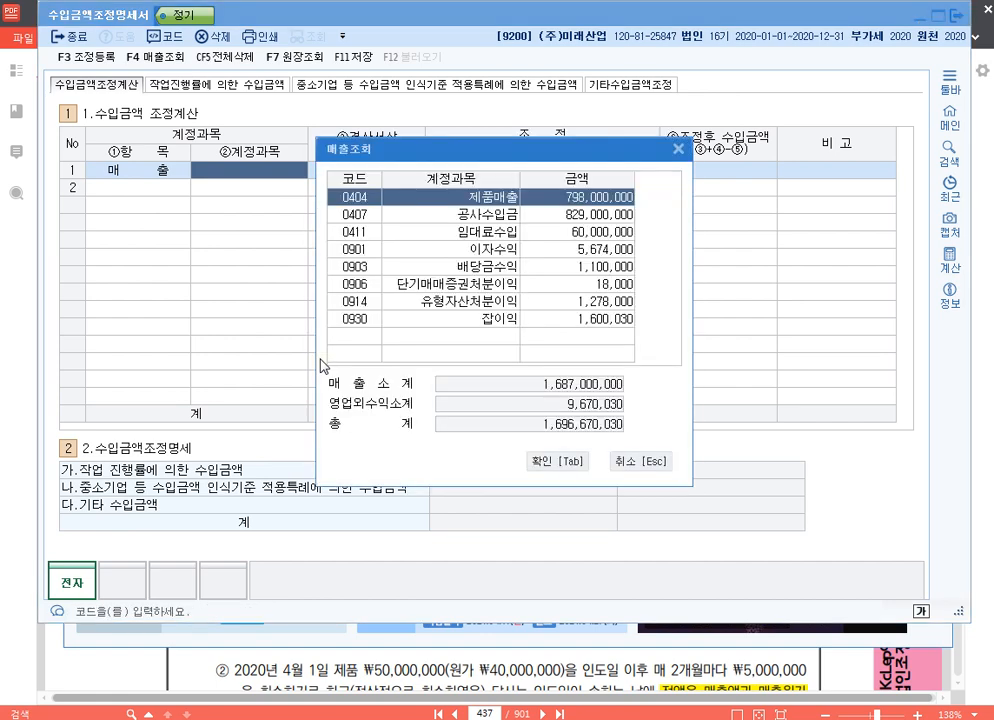
{"action": "key", "text": "Return"}
{"action": "key", "text": "Return"}
{"action": "key", "text": "Return"}
{"action": "key", "text": "Return"}
{"action": "key", "text": "Return"}
{"action": "key", "text": "Return"}
{"action": "key", "text": "Return"}
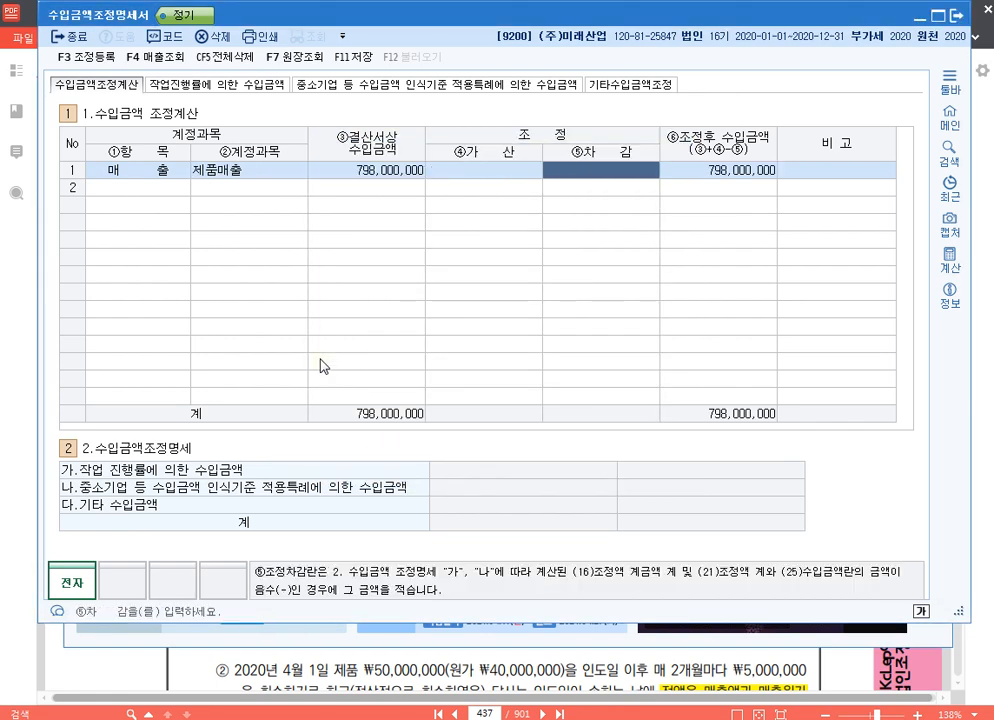
- Add 공사수입금 as the second 매출 row with its booked amount from the sales lookup
{"action": "key", "text": "1"}
{"action": "key", "text": "F4"}
{"action": "key", "text": "Down"}
{"action": "key", "text": "Return"}
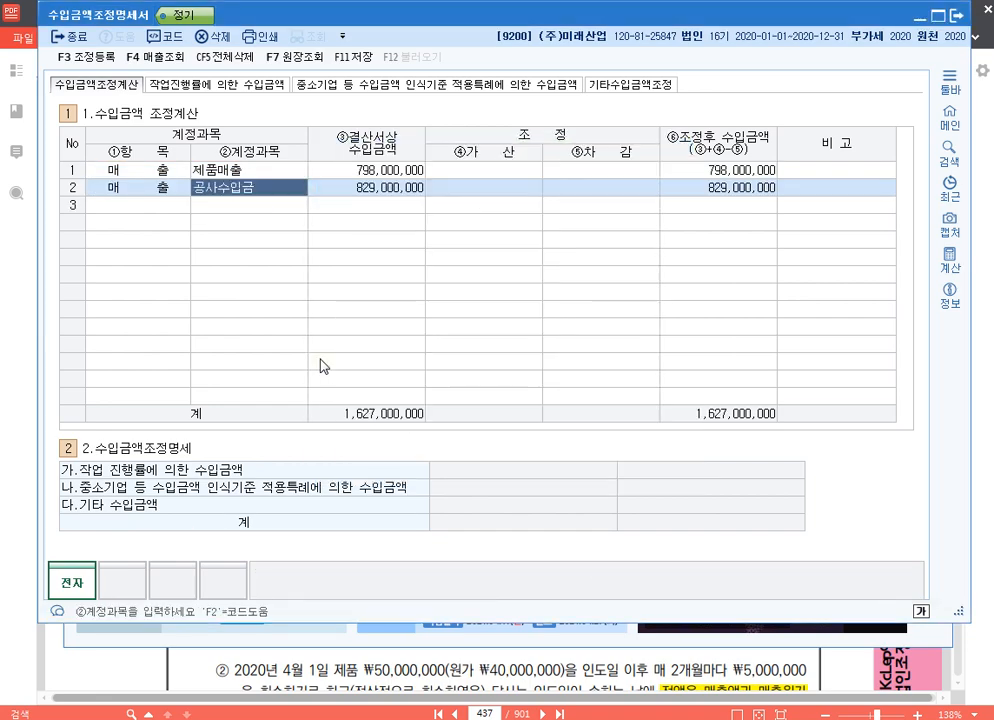
{"action": "key", "text": "Return"}
{"action": "key", "text": "Return"}
{"action": "key", "text": "Return"}
{"action": "key", "text": "Return"}
{"action": "key", "text": "Return"}
- Add 임대료수입 as the third 매출 row with its booked amount from the sales lookup
{"action": "key", "text": "1"}
{"action": "key", "text": "F4"}
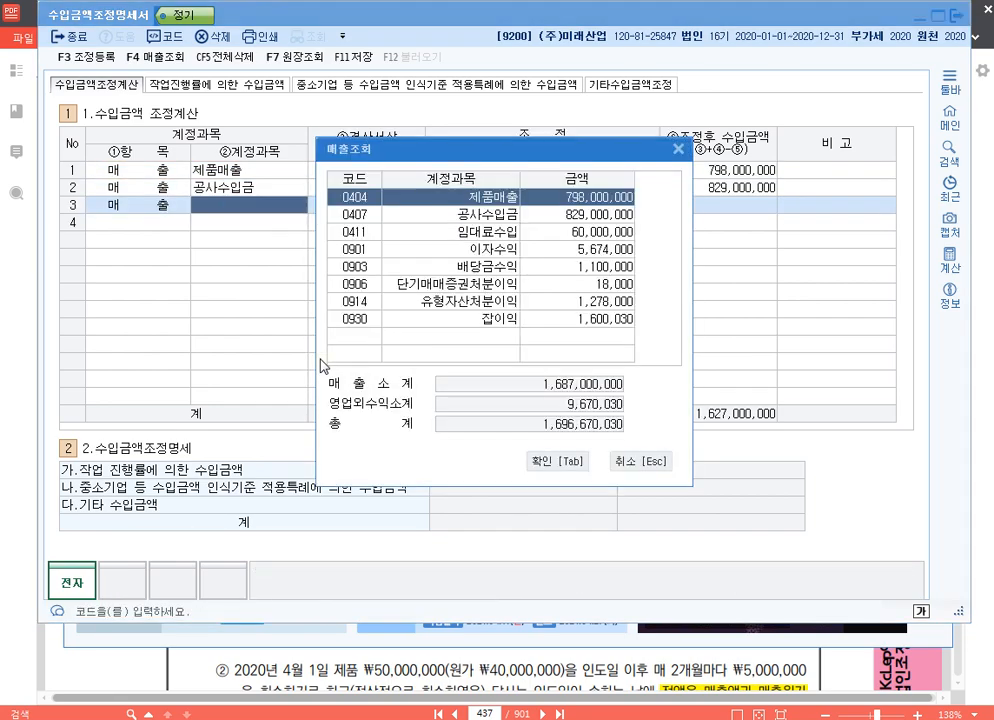
{"action": "key", "text": "Down"}
{"action": "key", "text": "Down"}
{"action": "key", "text": "Return"}
{"action": "key", "text": "Return"}
{"action": "key", "text": "Return"}
{"action": "key", "text": "Return"}
{"action": "key", "text": "Return"}
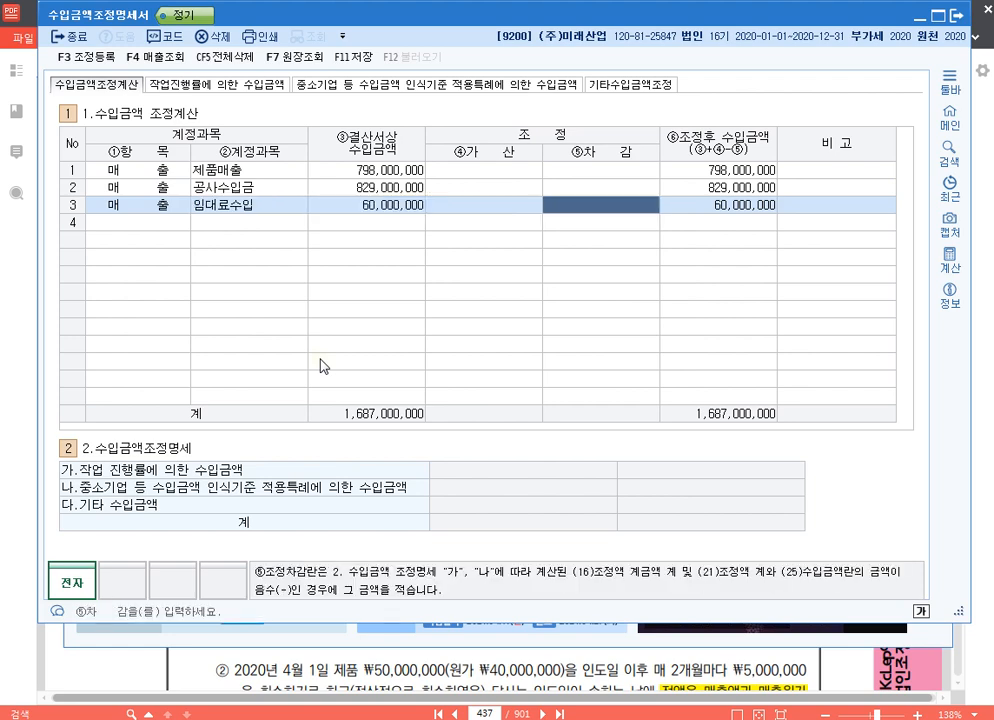
{"action": "key", "text": "Return"}
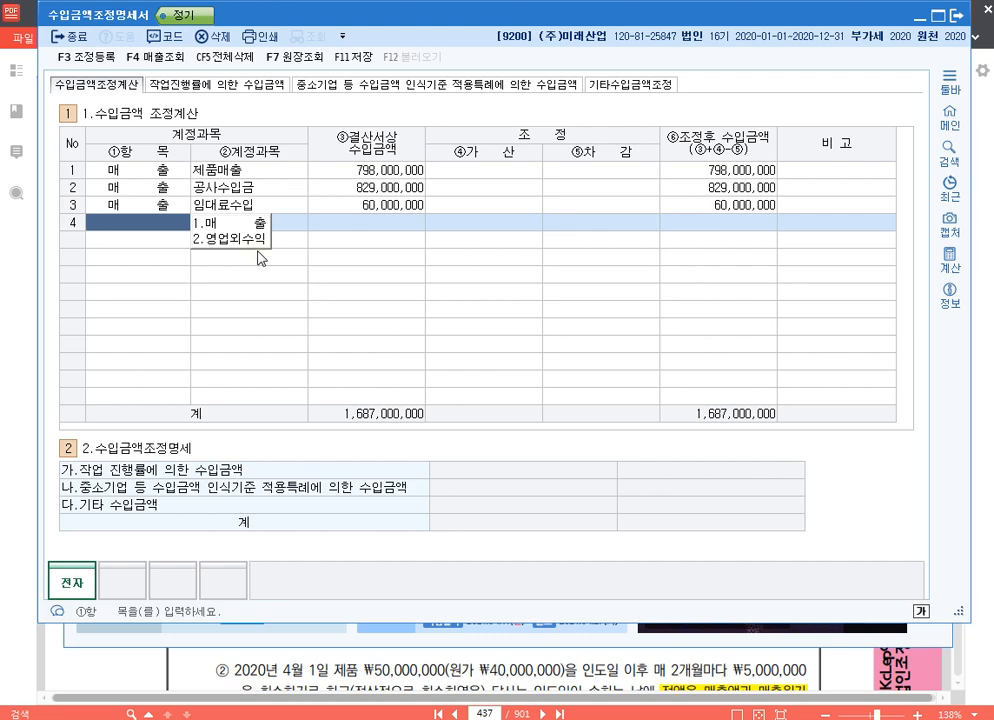
- Add 잡이익 as a 영업외수익 row in line 4 and set its 결산서상 수입금액 to 1,600,000
{"action": "key", "text": "2"}
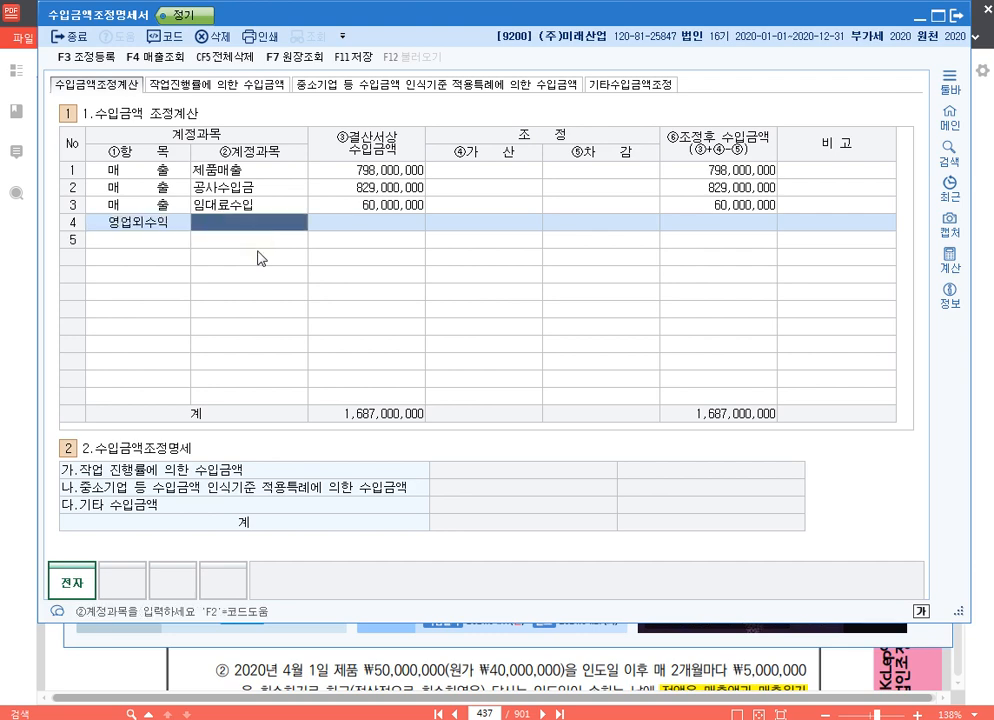
{"action": "key", "text": "F2"}
{"action": "key", "text": "Page_Down"}
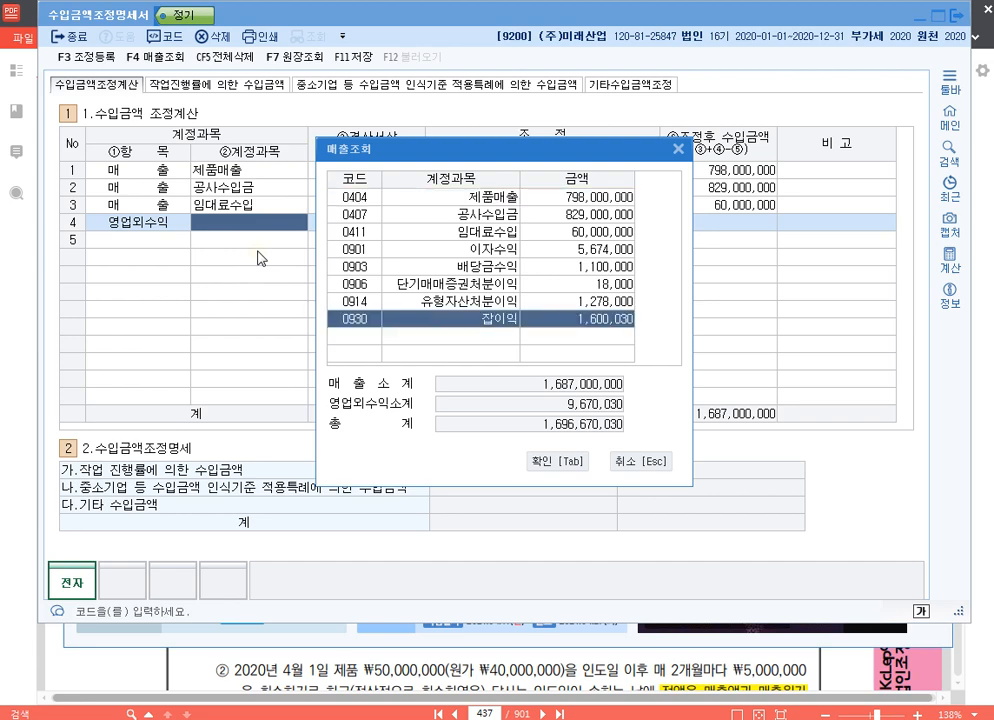
{"action": "key", "text": "Return"}
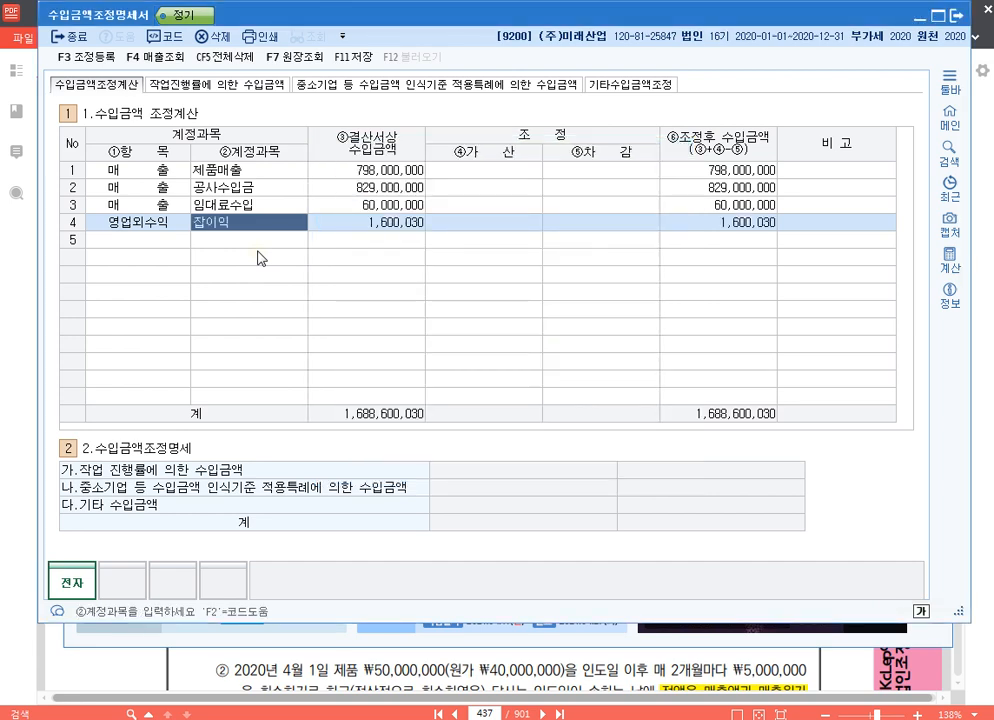
{"action": "key", "text": "Return"}
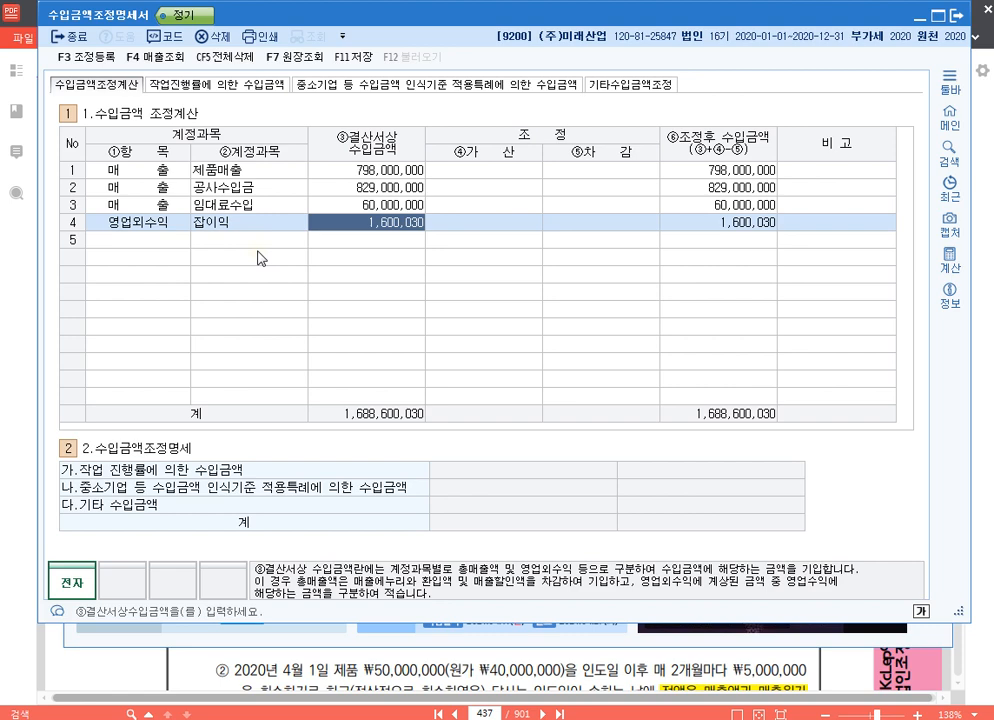
{"action": "type", "text": "1600000"}
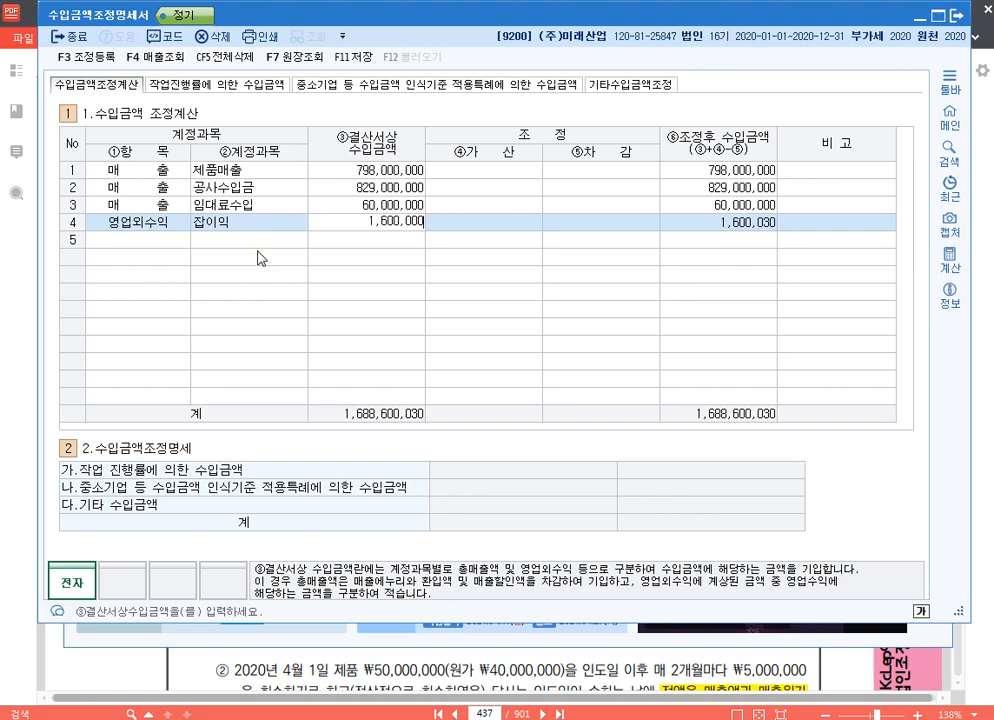
{"action": "key", "text": "Return"}
{"action": "key", "text": "Return"}
{"action": "key", "text": "Return"}
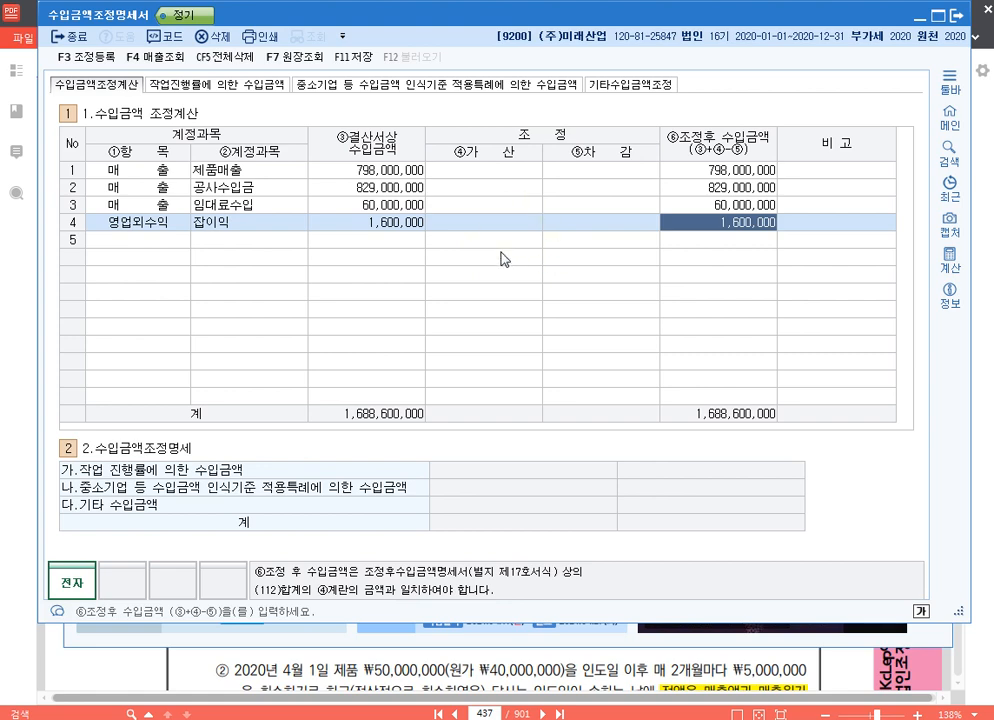
- In the 작업진행률에 의한 수입금액 section, add a construction row with 공사명 미도, 도급자 미도 and 도급금액 900,000,000
{"action": "left_click", "coordinate": [203, 87]}
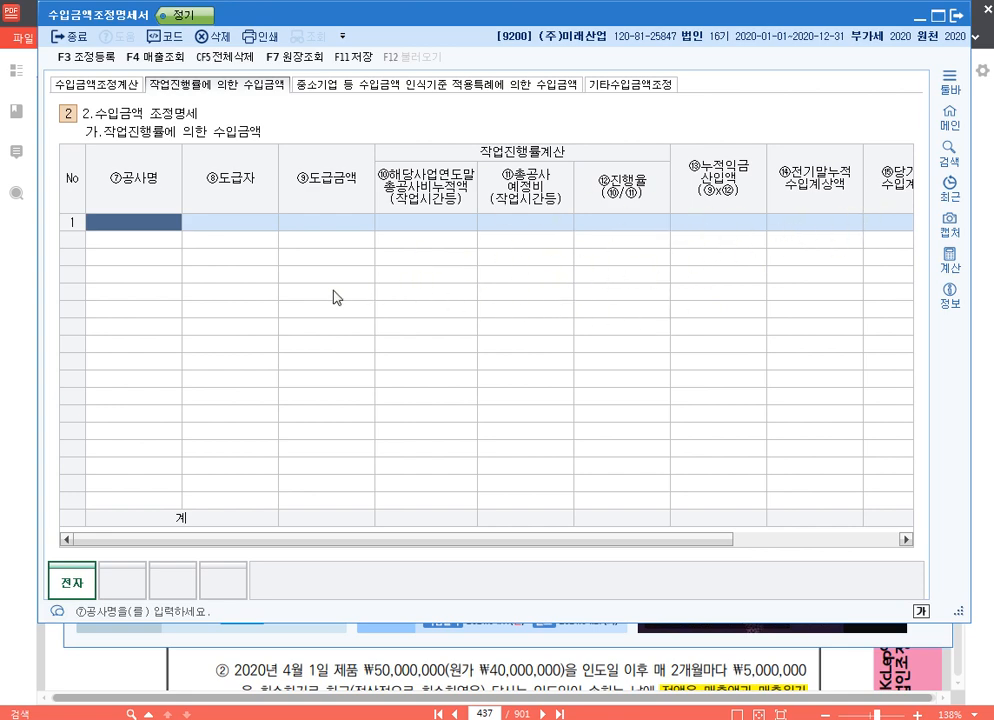
{"action": "type", "text": "미도"}
{"action": "key", "text": "Return"}
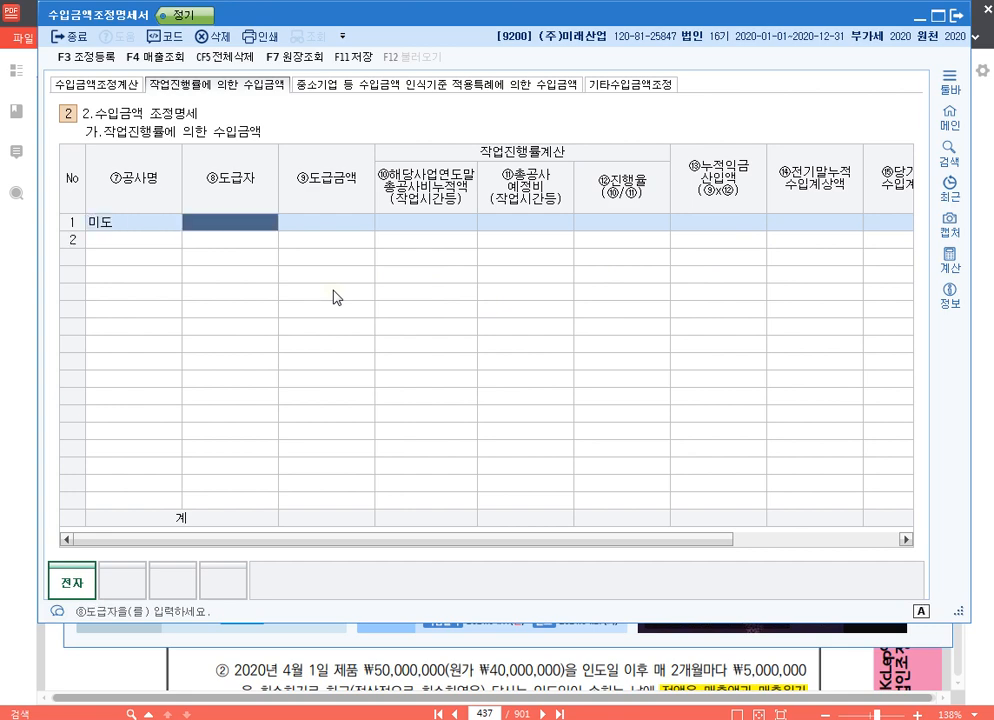
{"action": "type", "text": "미도"}
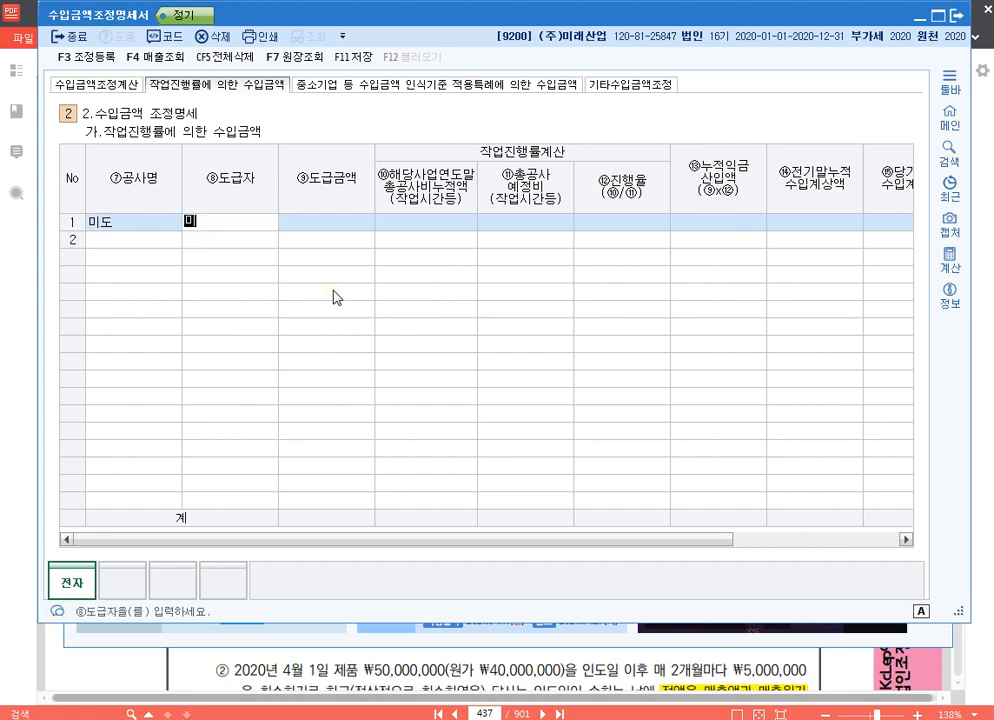
{"action": "key", "text": "Return"}
{"action": "type", "text": "900000000"}
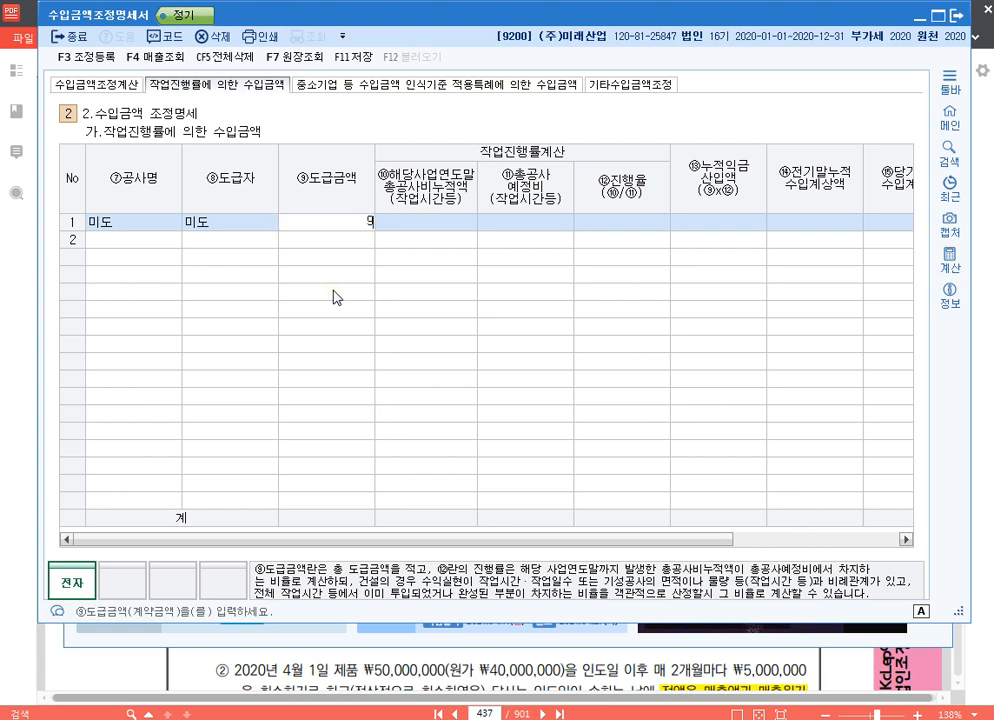
{"action": "key", "text": "Return"}
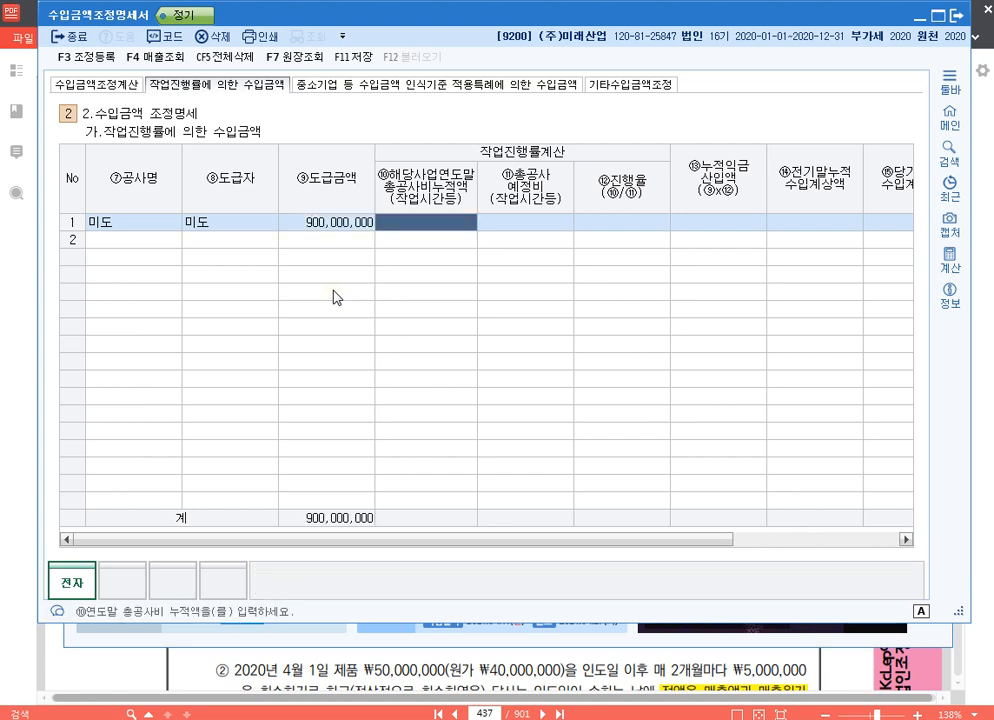
- Set the 미도 row's 총공사비누적액 to 504,000,000 and its 총공사예정비 to 720,000,000
{"action": "type", "text": "504000000"}
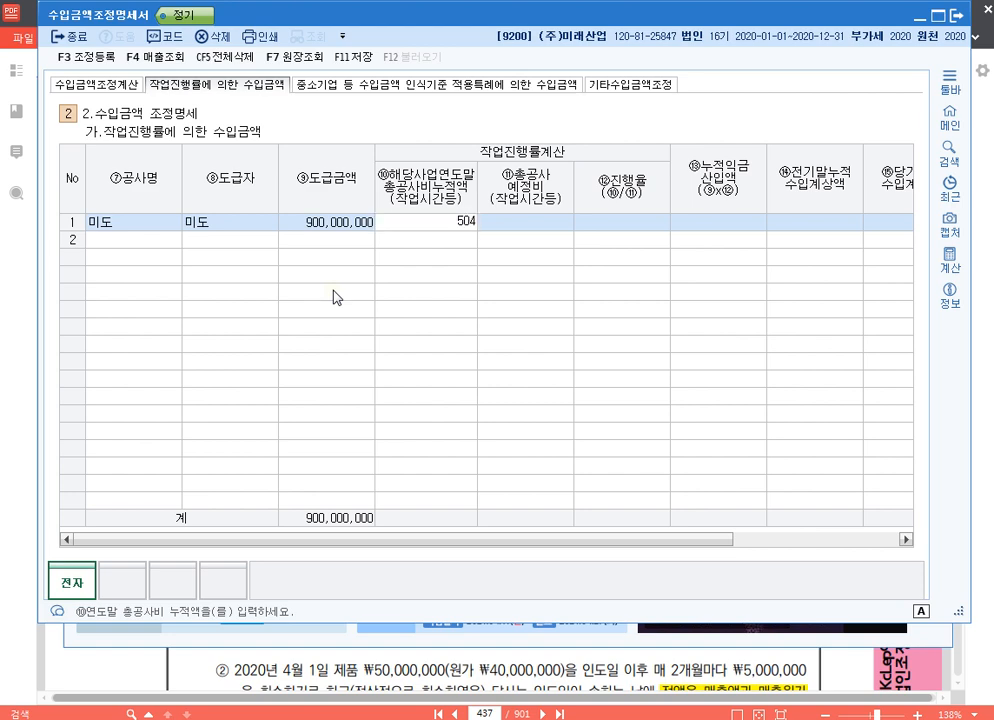
{"action": "key", "text": "Return"}
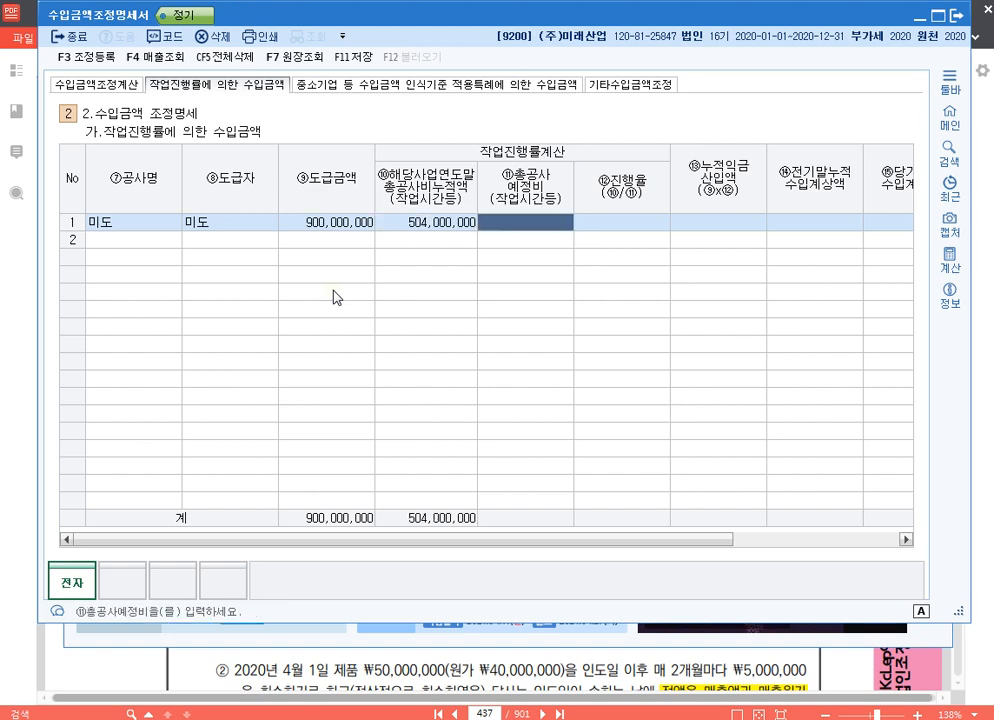
{"action": "type", "text": "720000000"}
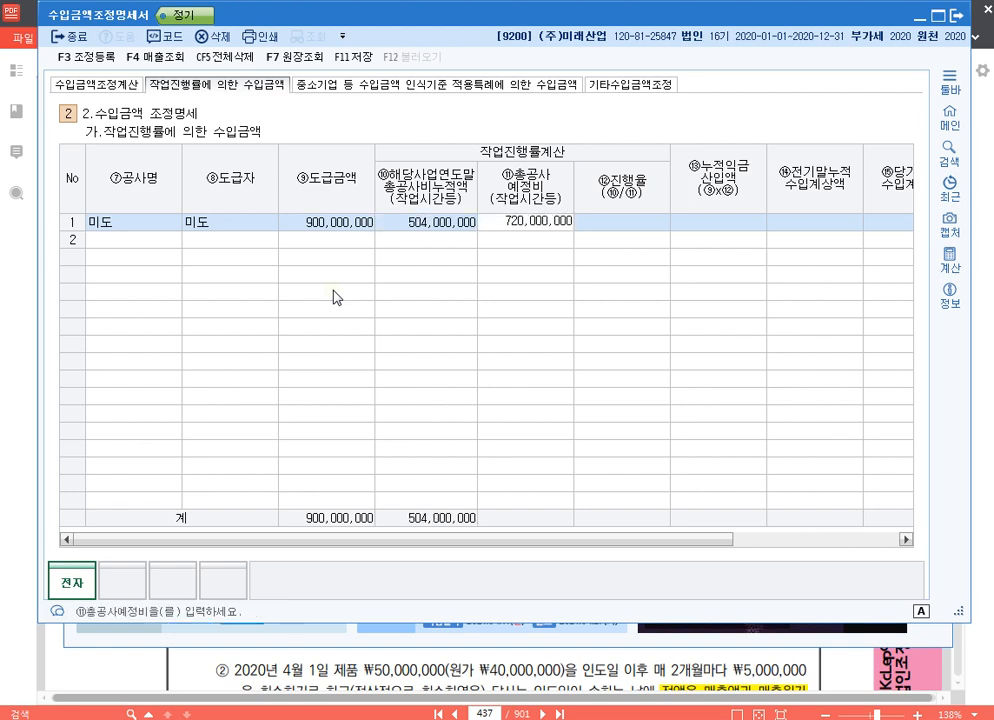
{"action": "key", "text": "Return"}
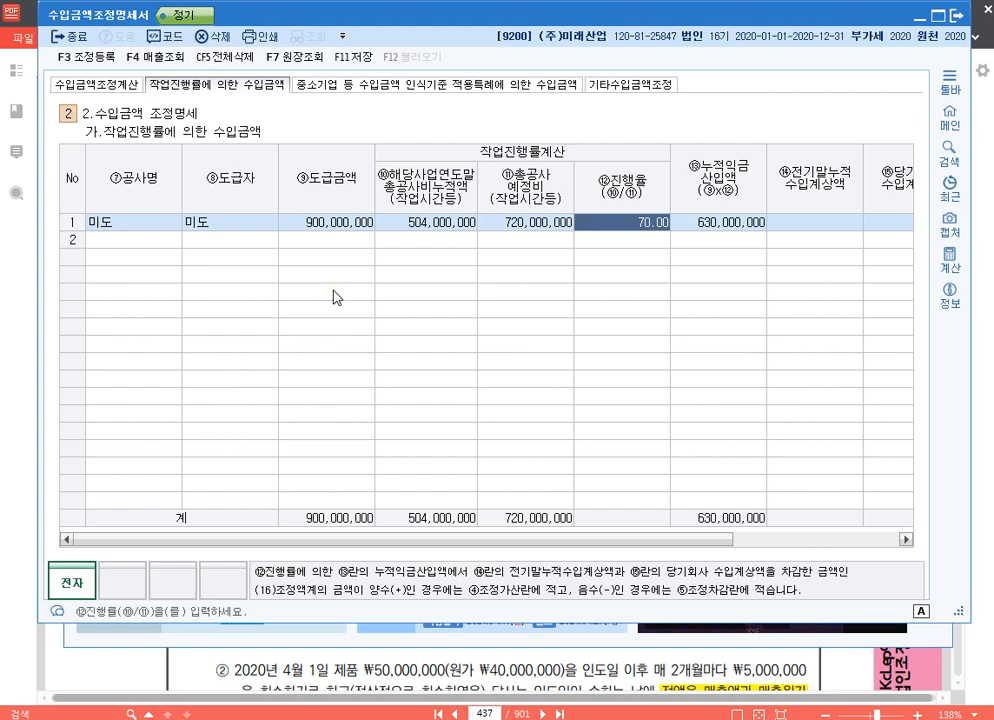
{"action": "left_click", "coordinate": [520, 225]}
{"action": "left_click", "coordinate": [458, 228]}
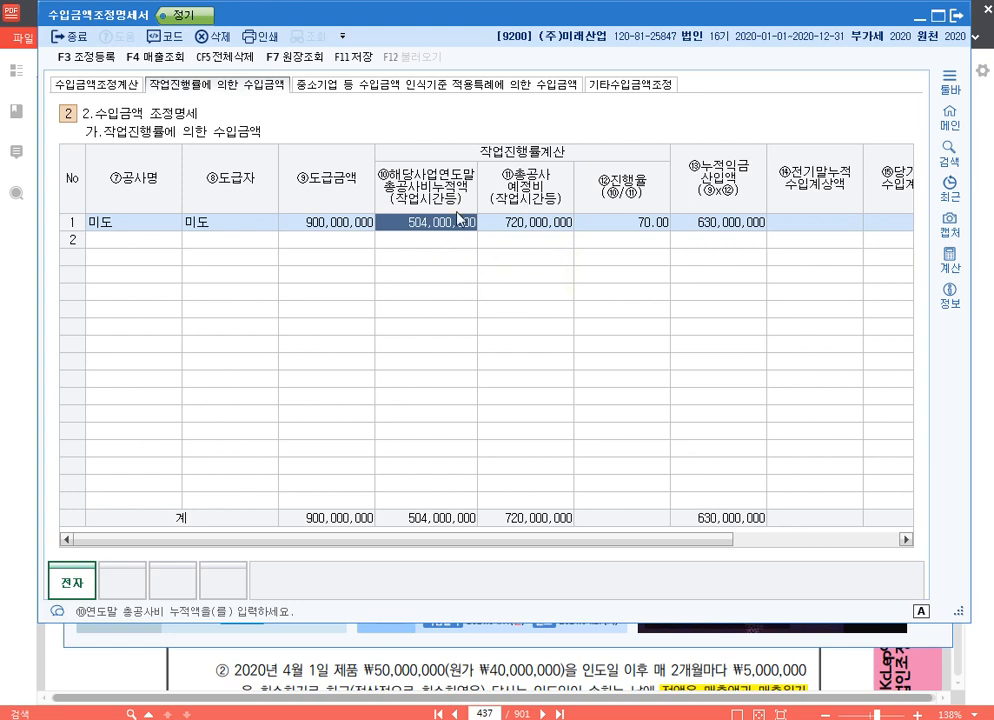
{"action": "left_click", "coordinate": [541, 228]}
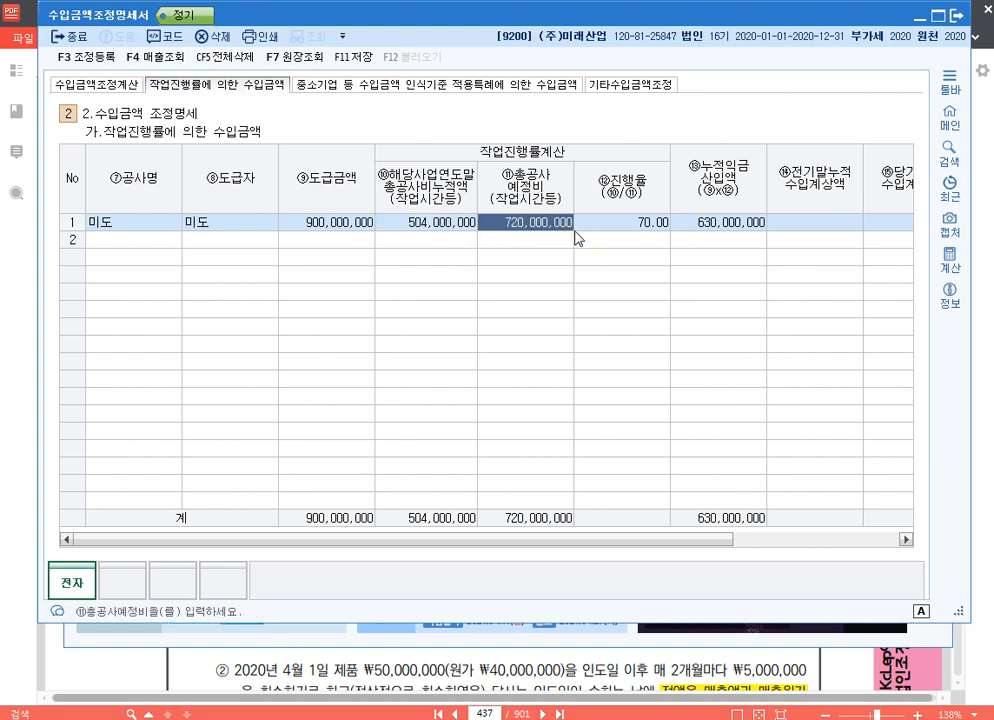
{"action": "left_click", "coordinate": [447, 229]}
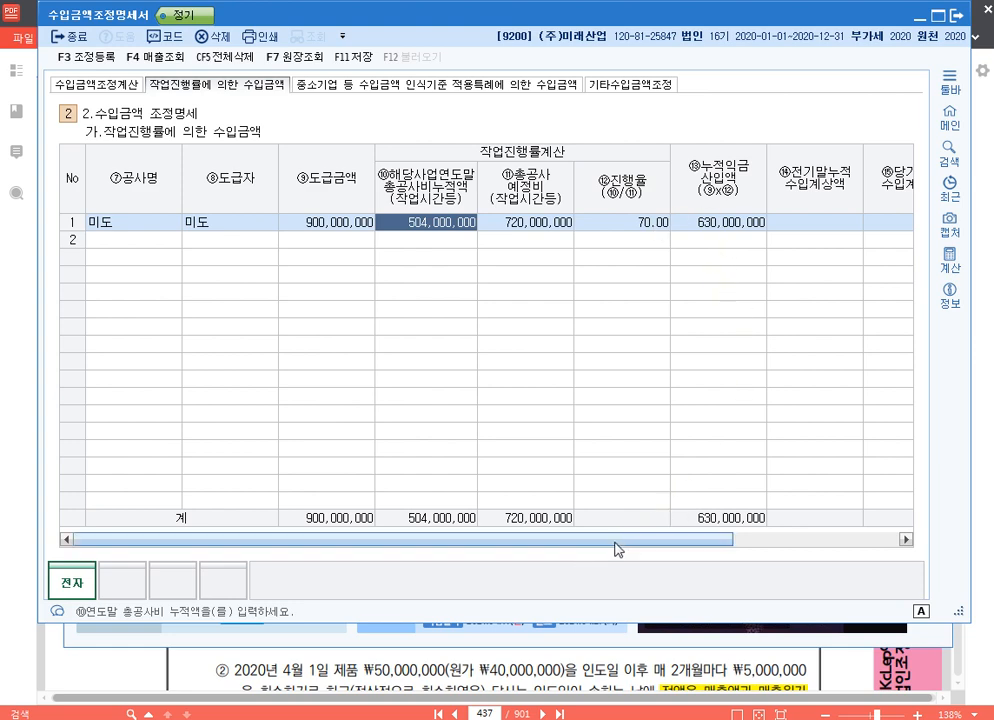
- Set the 미도 row's 전기말누적수입계상액 to 300,000,000 and its 당기회사수입계상액 to 320,000,000
{"action": "left_click_drag", "start_coordinate": [615, 545], "coordinate": [799, 549]}
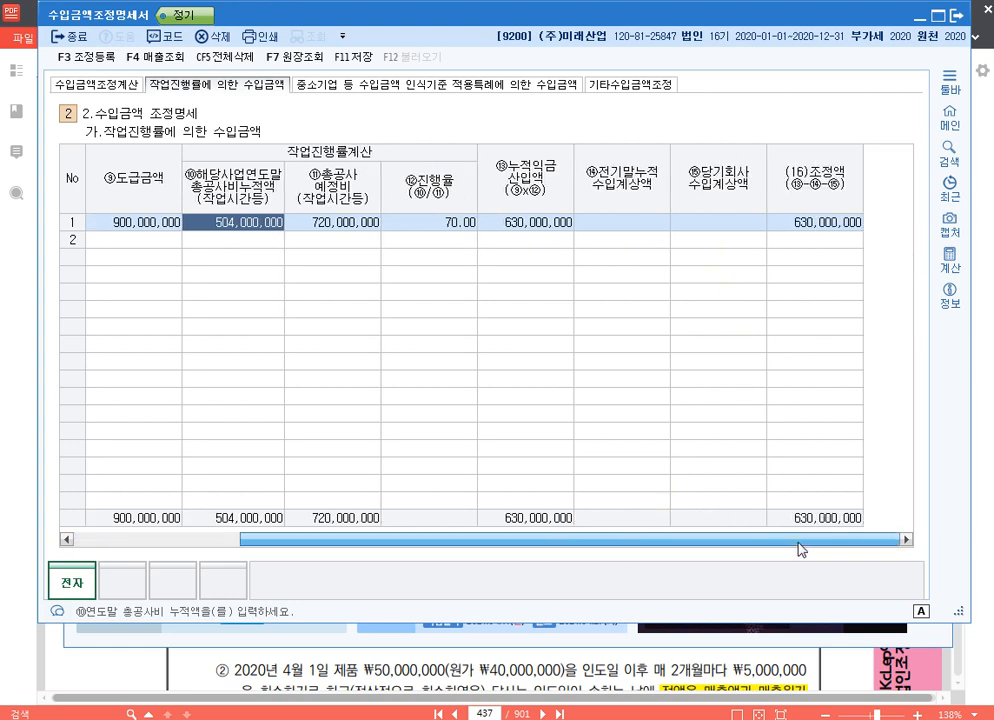
{"action": "left_click", "coordinate": [548, 228]}
{"action": "key", "text": "Return"}
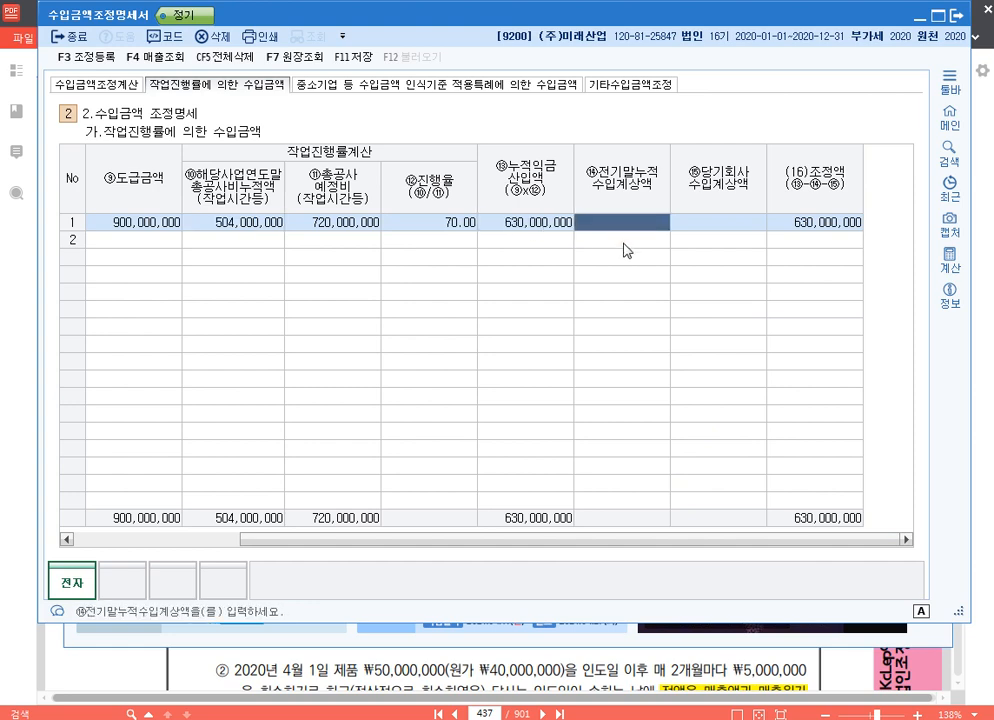
{"action": "type", "text": "300000000"}
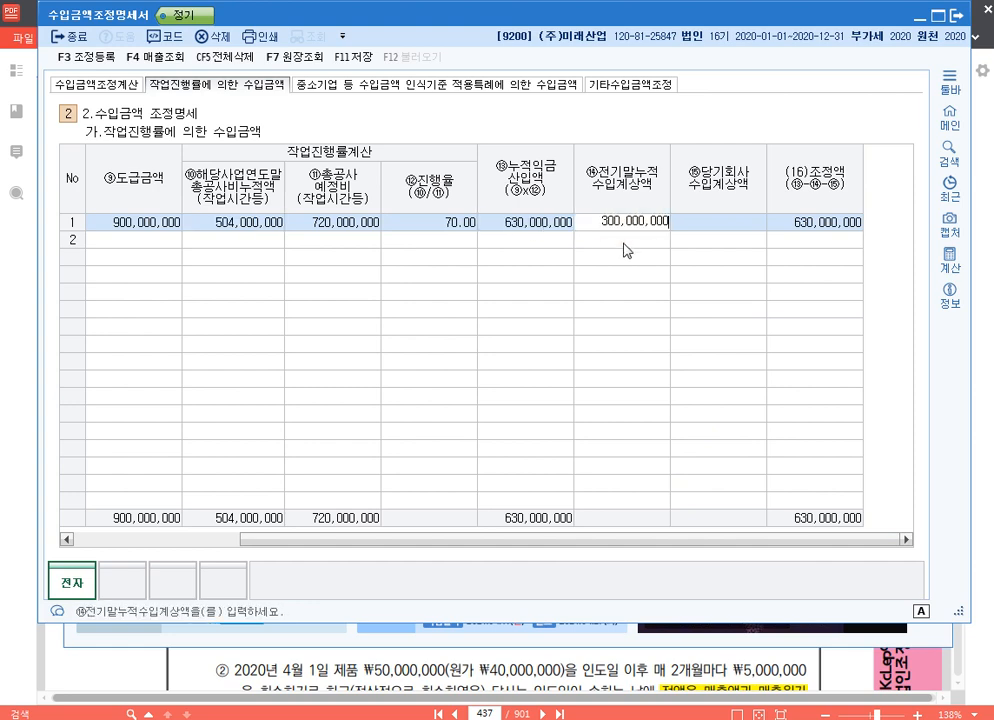
{"action": "key", "text": "Return"}
{"action": "type", "text": "320,000,000"}
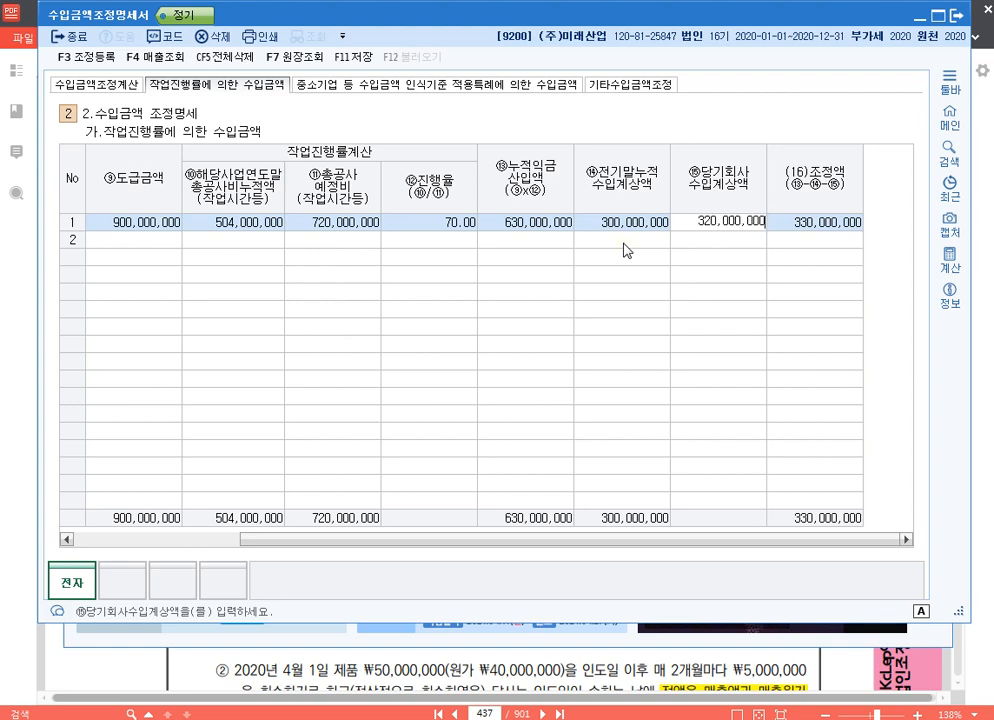
{"action": "key", "text": "Return"}
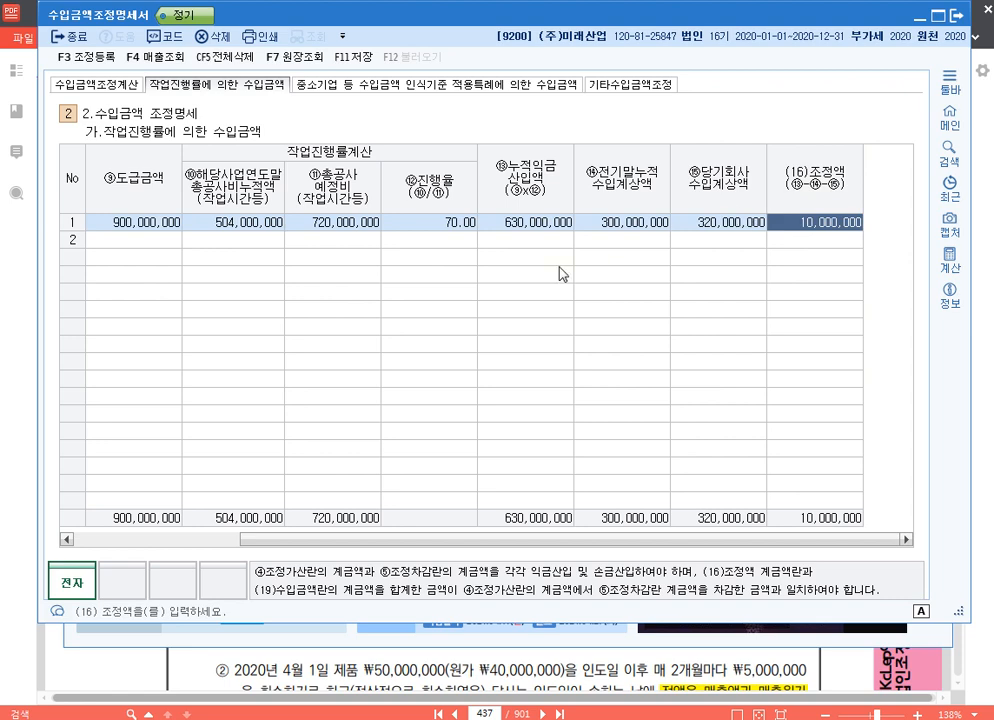
- Review how the 미도 row's cumulative cost, prior and current booked revenue lead to its 조정액
{"action": "left_click", "coordinate": [280, 225]}
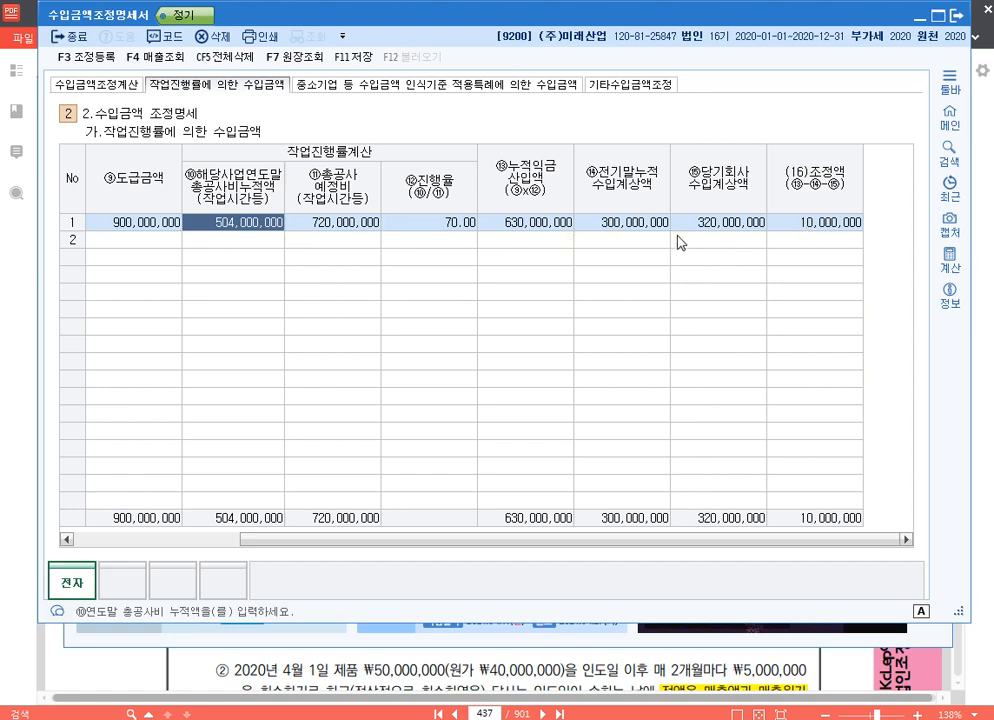
{"action": "left_click", "coordinate": [648, 225]}
{"action": "left_click", "coordinate": [709, 227]}
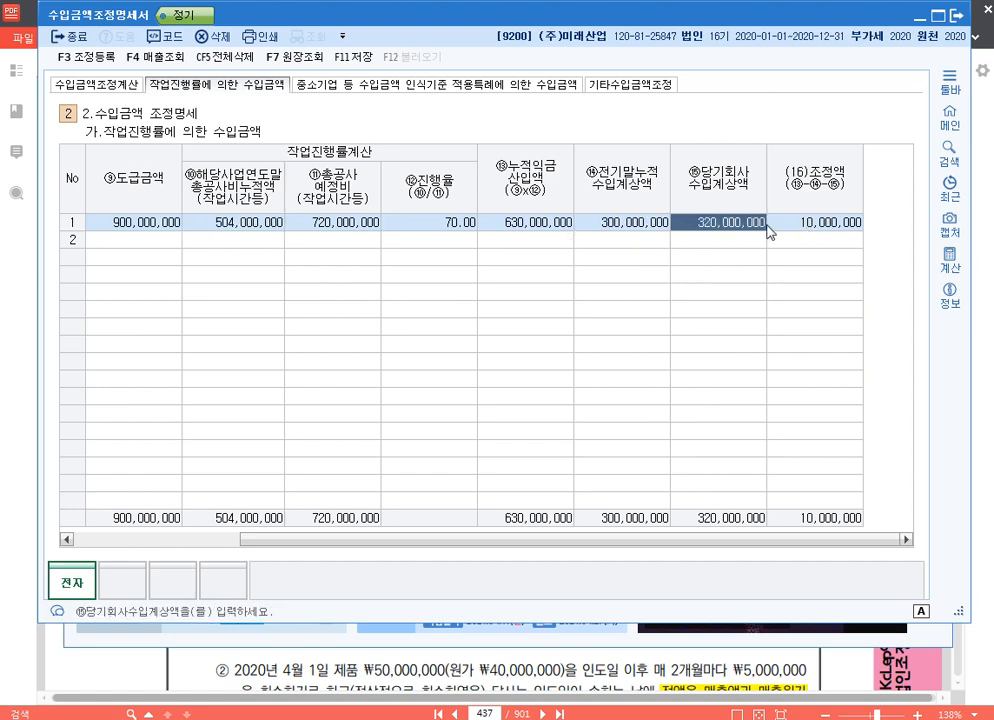
{"action": "left_click", "coordinate": [843, 229]}
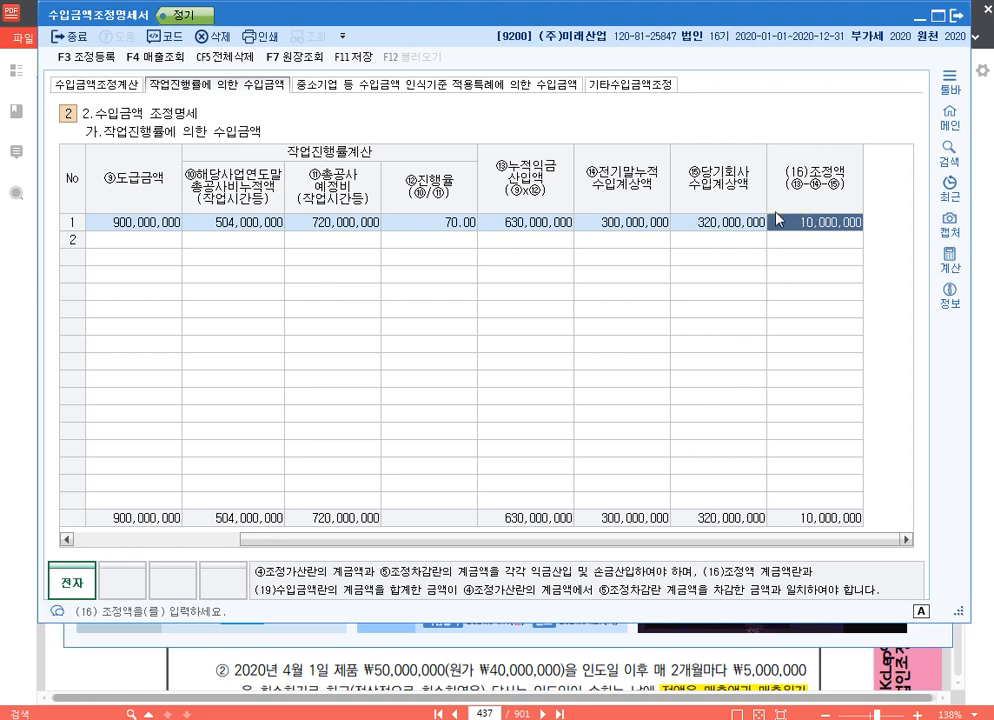
{"action": "left_click", "coordinate": [251, 226]}
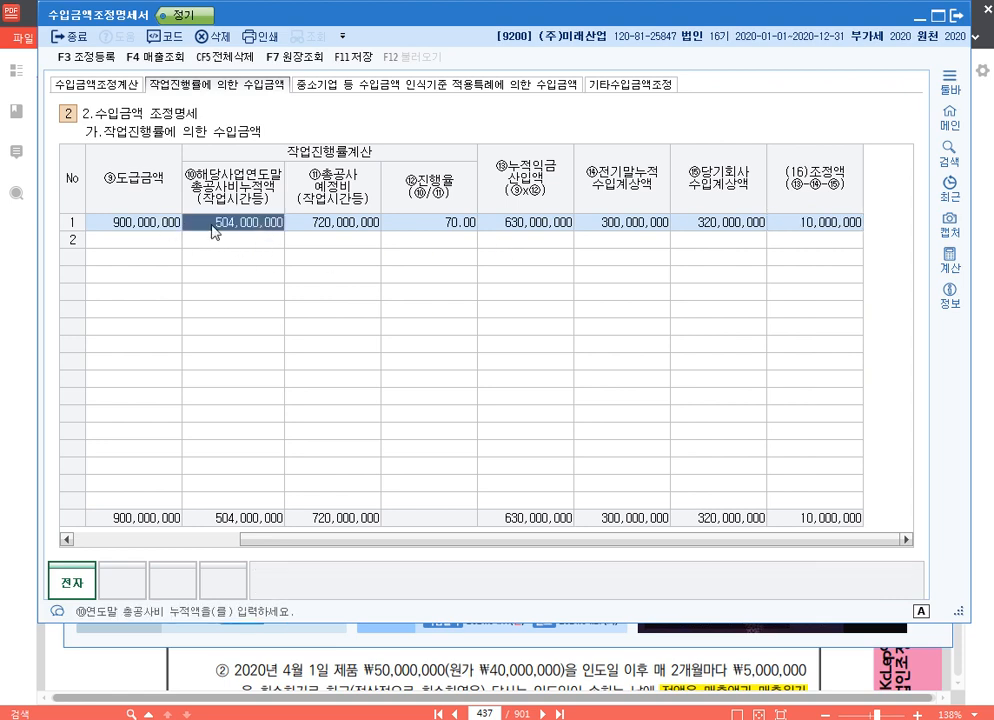
{"action": "left_click", "coordinate": [775, 225]}
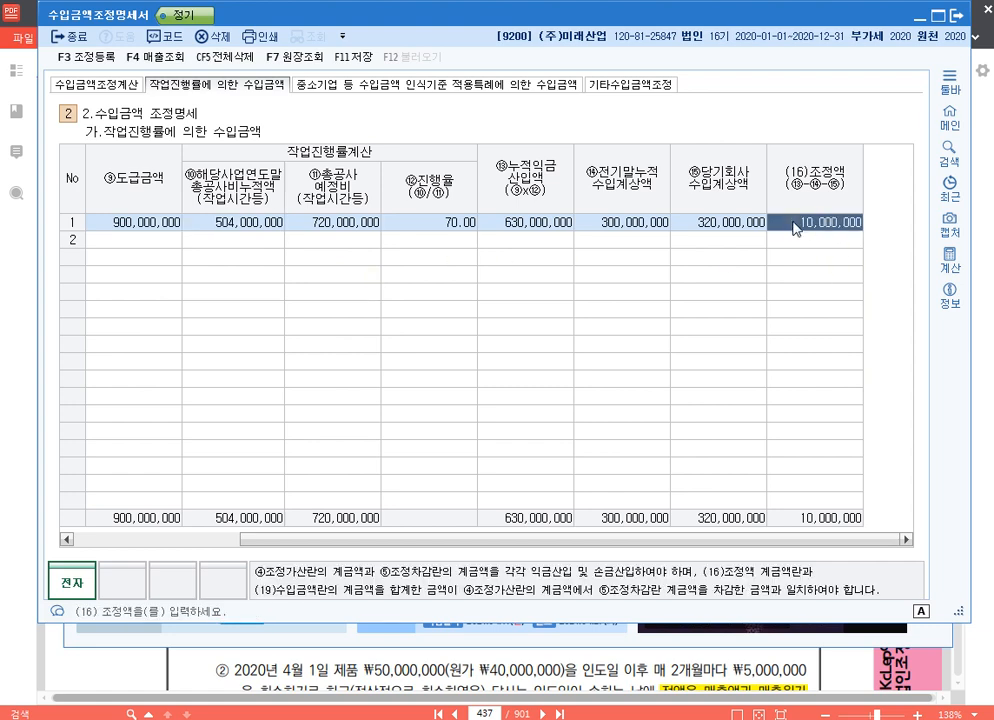
- Try 350,000,000 as the 미도 row's 당기회사수입계상액 and restore it to 320,000,000
{"action": "left_click", "coordinate": [710, 224]}
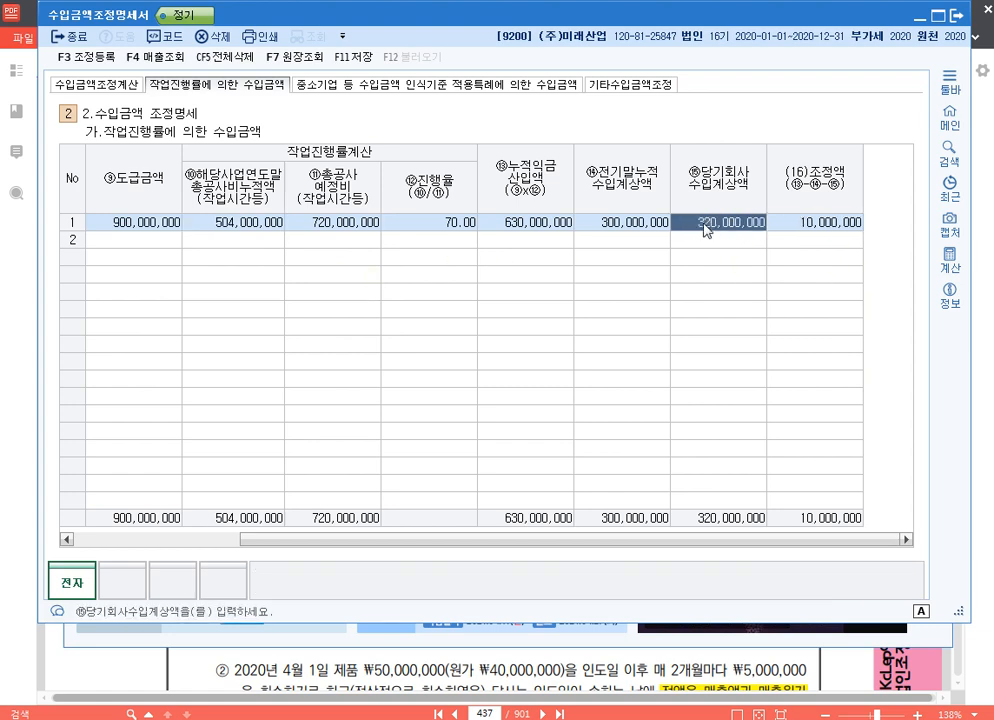
{"action": "type", "text": "350000000"}
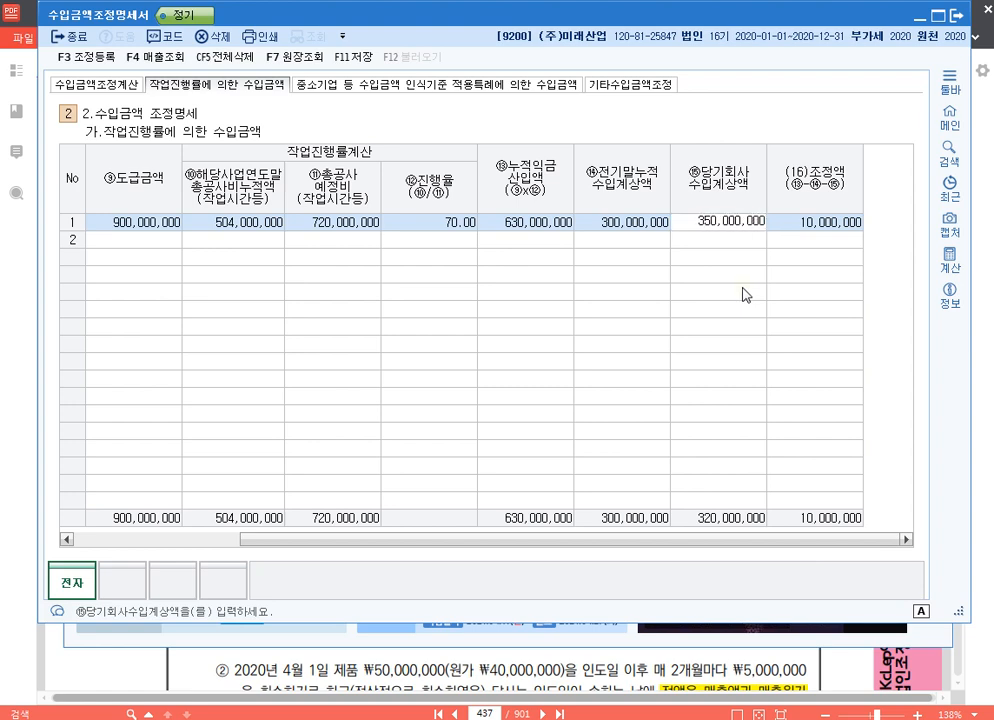
{"action": "key", "text": "Return"}
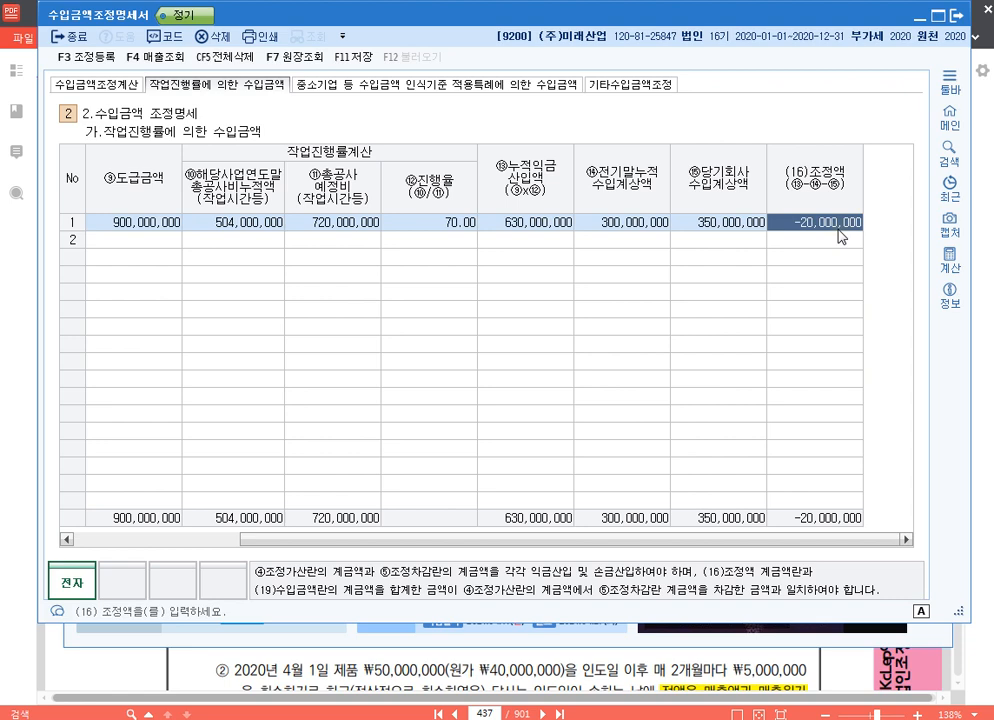
{"action": "left_click", "coordinate": [724, 226]}
{"action": "type", "text": "320000000"}
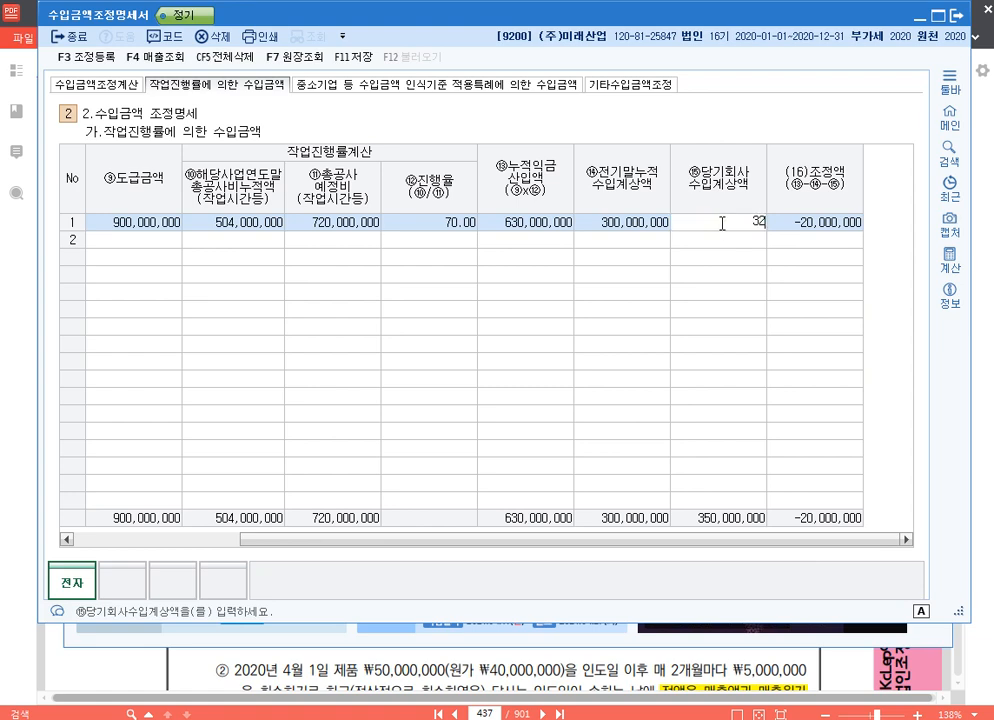
{"action": "key", "text": "Return"}
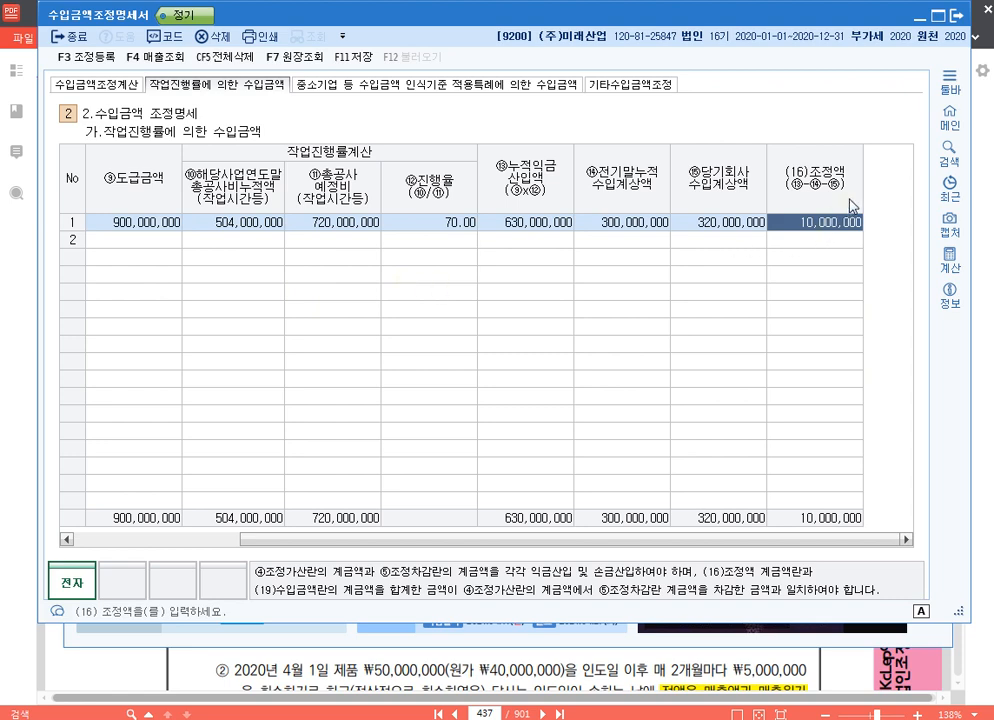
- Add a second construction row with 공사명 연립, the contracting client's name as 도급자 and 도급금액 500,000,000
{"action": "left_click", "coordinate": [103, 249]}
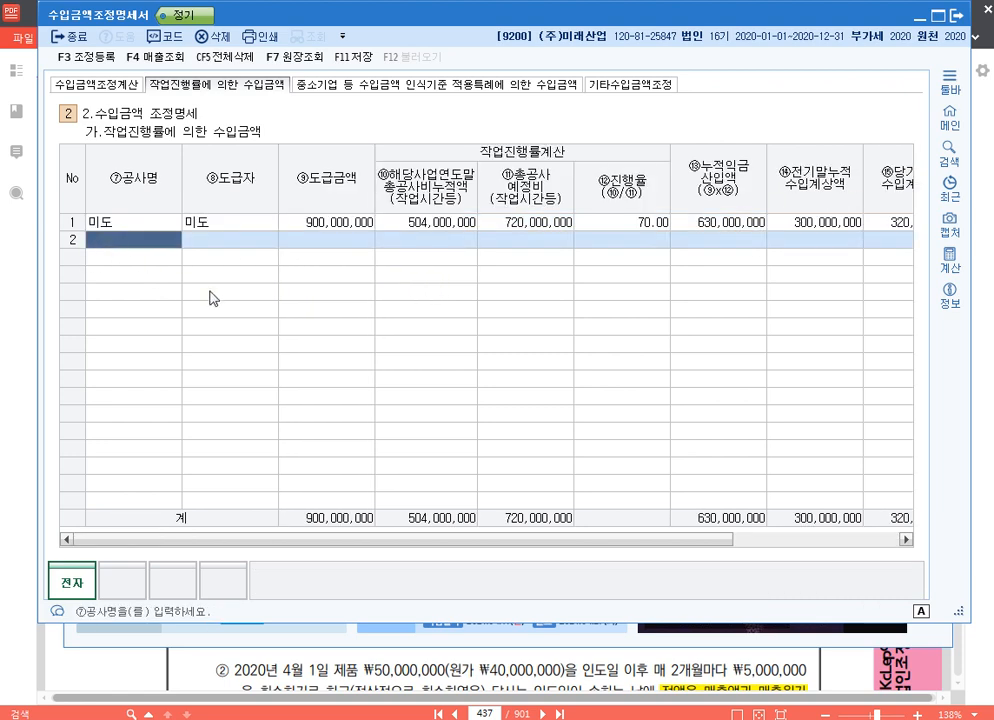
{"action": "type", "text": "연립"}
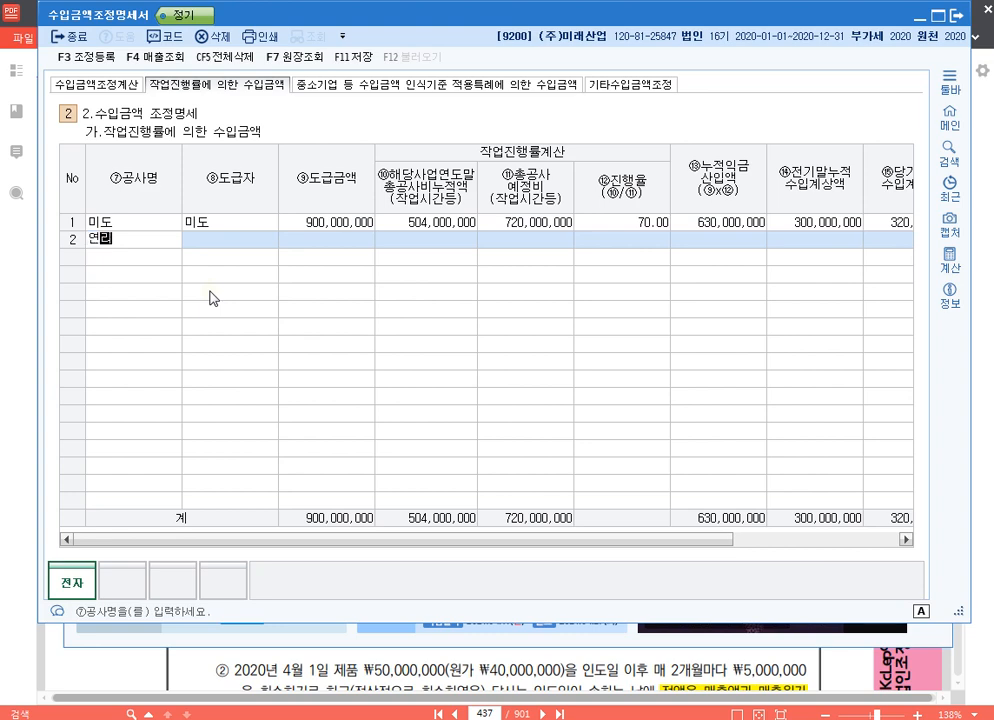
{"action": "key", "text": "Return"}
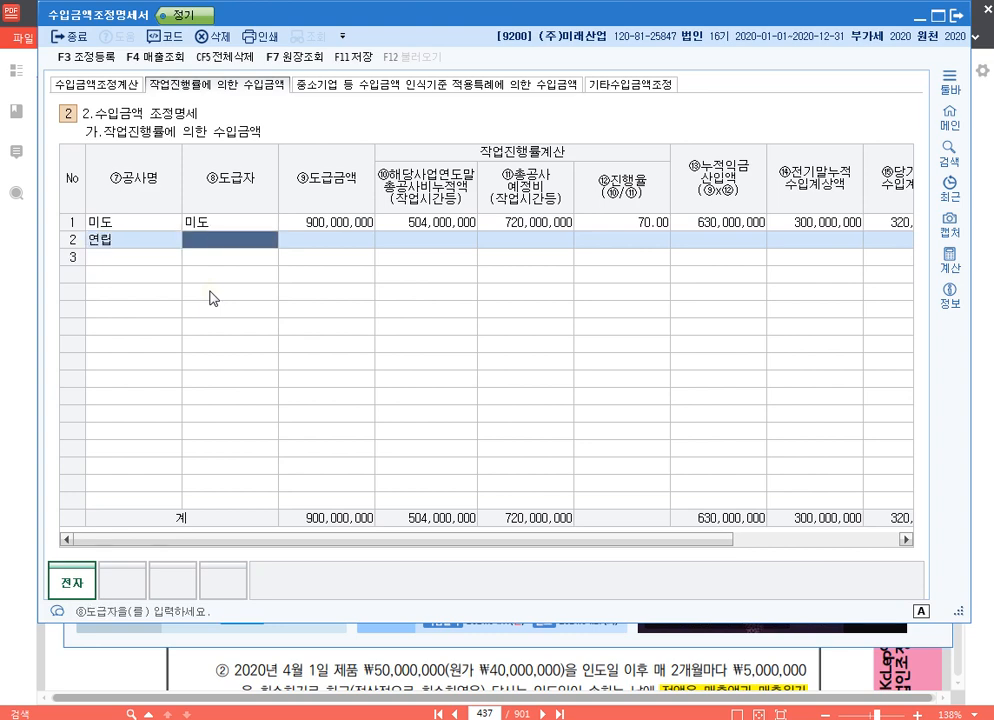
{"action": "type", "text": "김태균"}
{"action": "key", "text": "Return"}
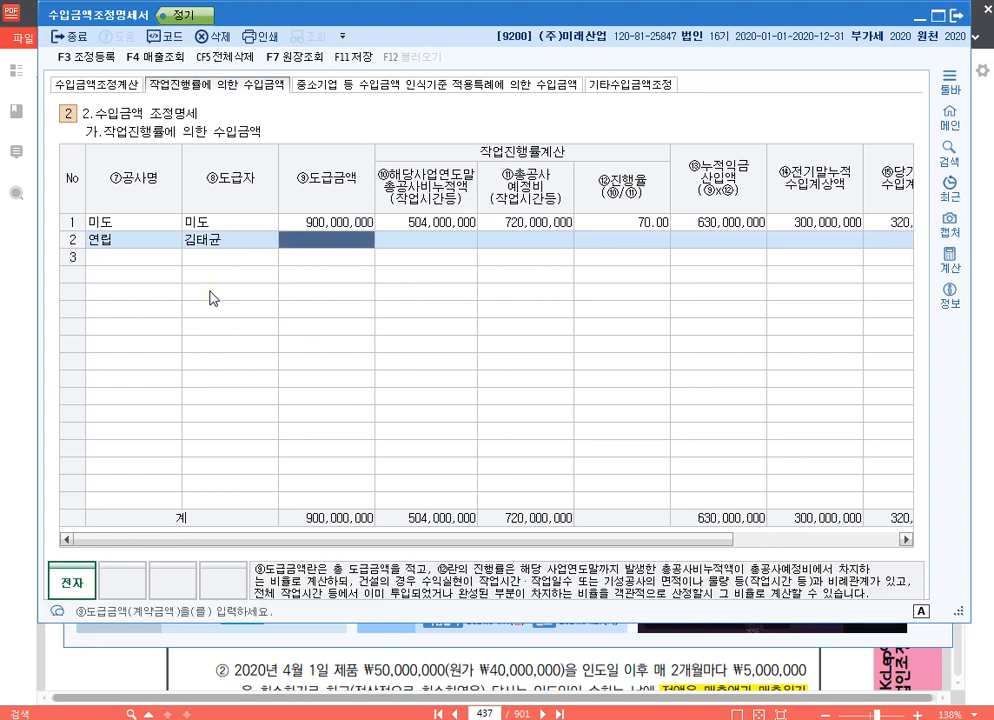
{"action": "type", "text": "500000000"}
{"action": "key", "text": "Return"}
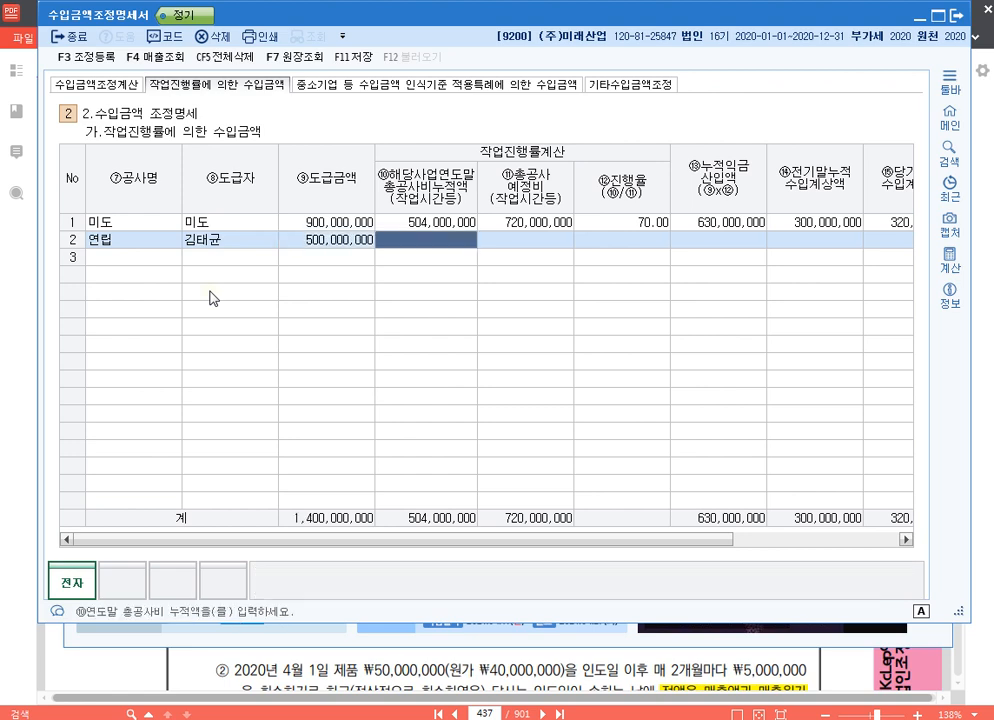
- Set the 연립 row's 총공사비누적액 to 120,000,000 and its 총공사예정비 to 380,000,000
{"action": "type", "text": "120000000"}
{"action": "key", "text": "Return"}
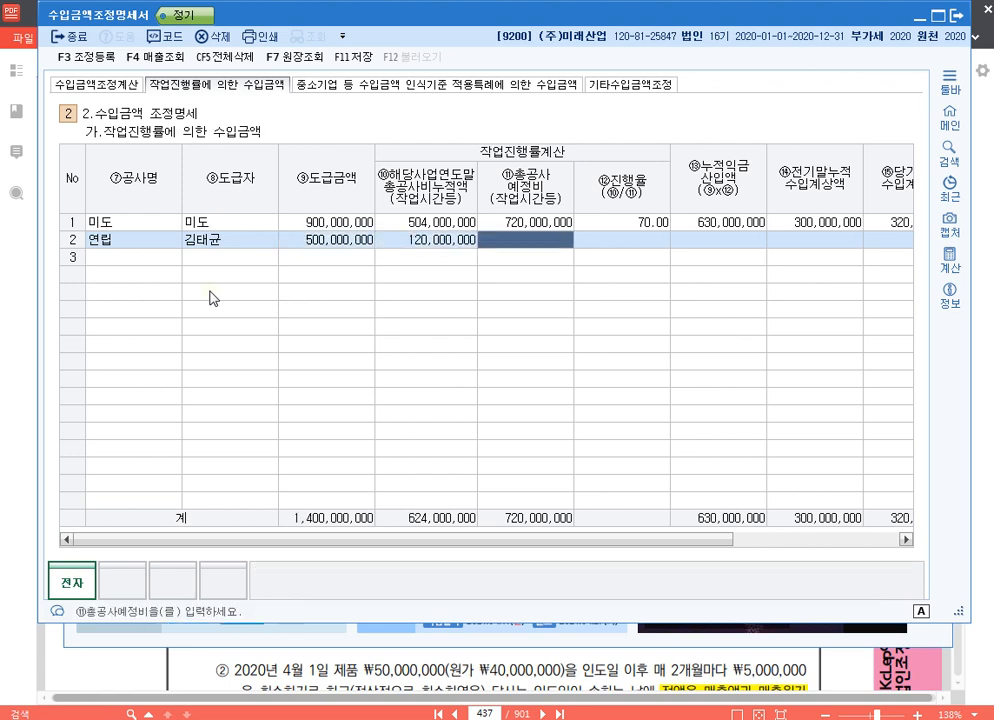
{"action": "type", "text": "380000000"}
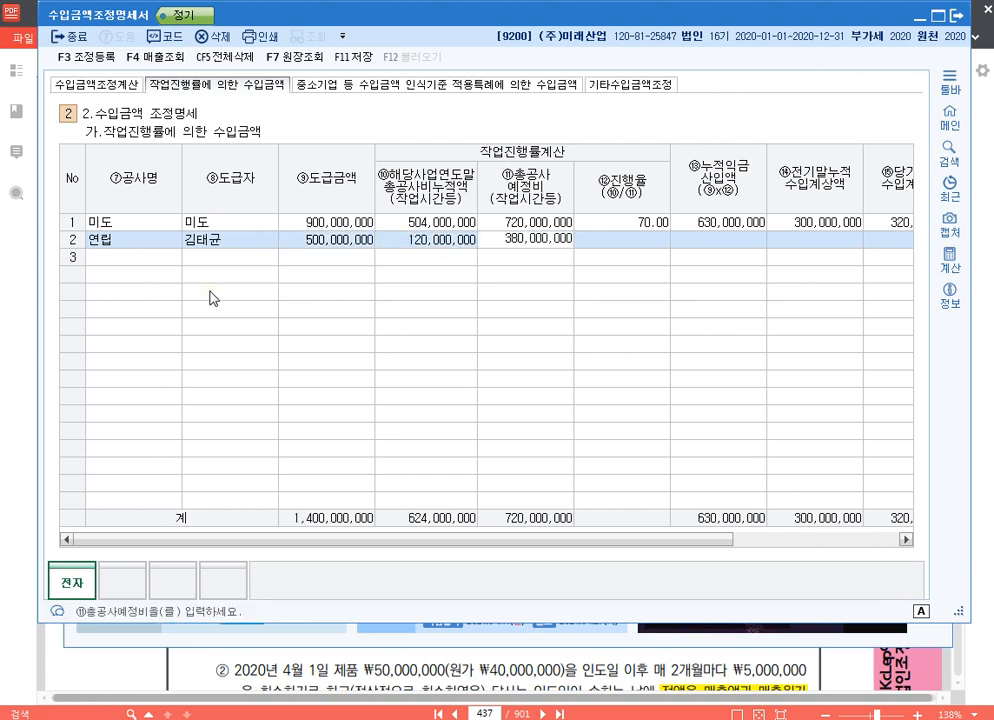
{"action": "key", "text": "Return"}
{"action": "key", "text": "Return"}
{"action": "key", "text": "Return"}
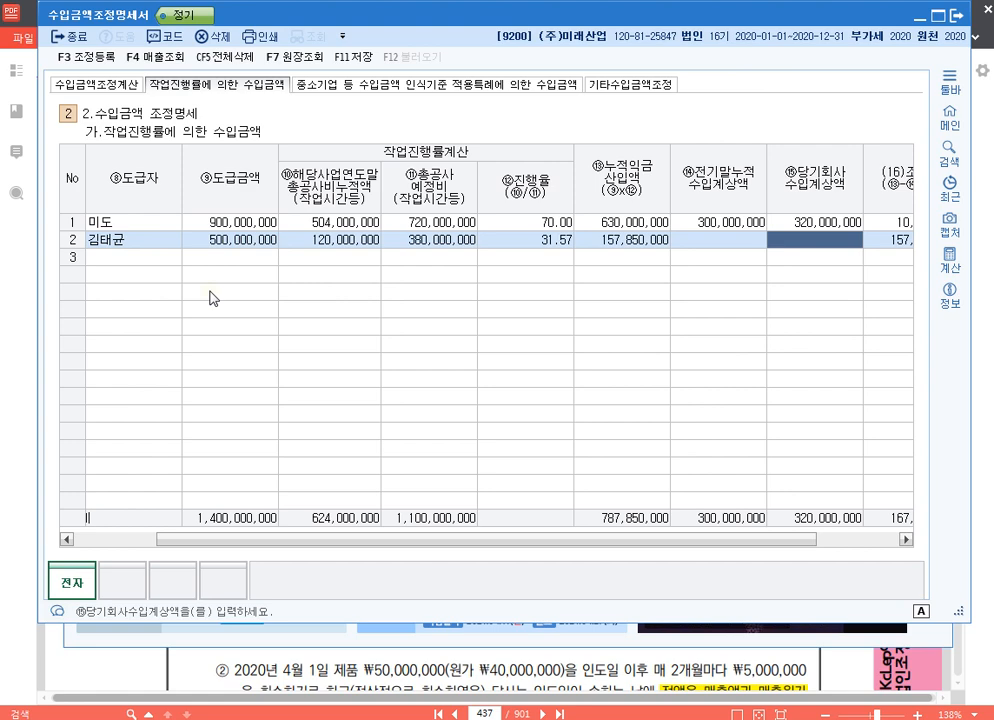
- Leave the 연립 row's 전기말누적수입계상액 blank and set its 당기회사수입계상액 to 124,000,000
{"action": "type", "text": "124000000"}
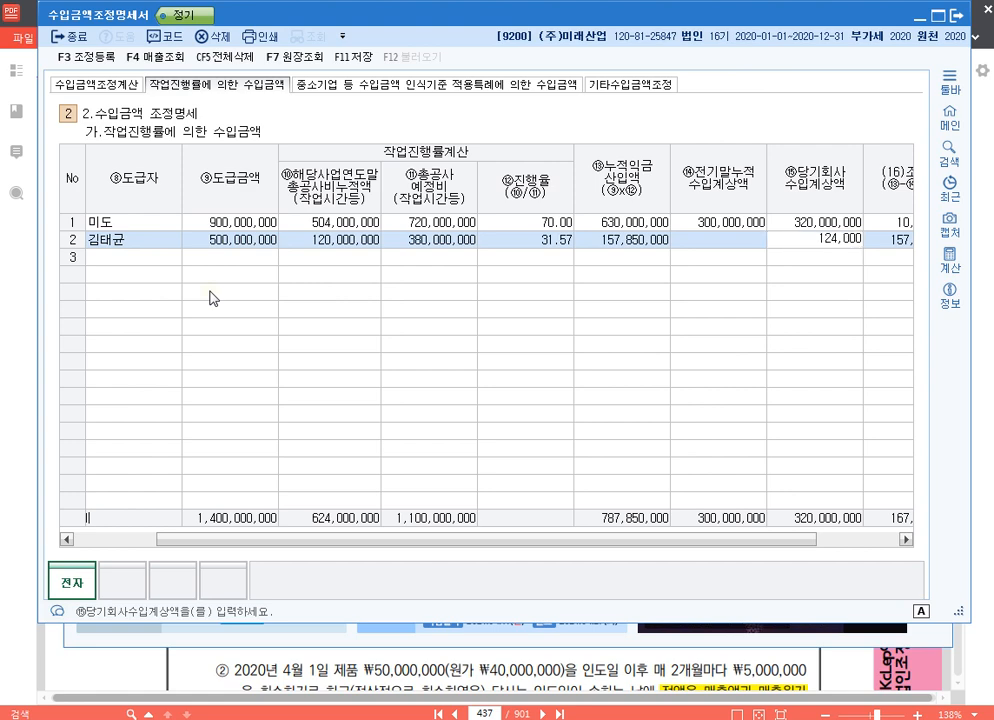
{"action": "key", "text": "Return"}
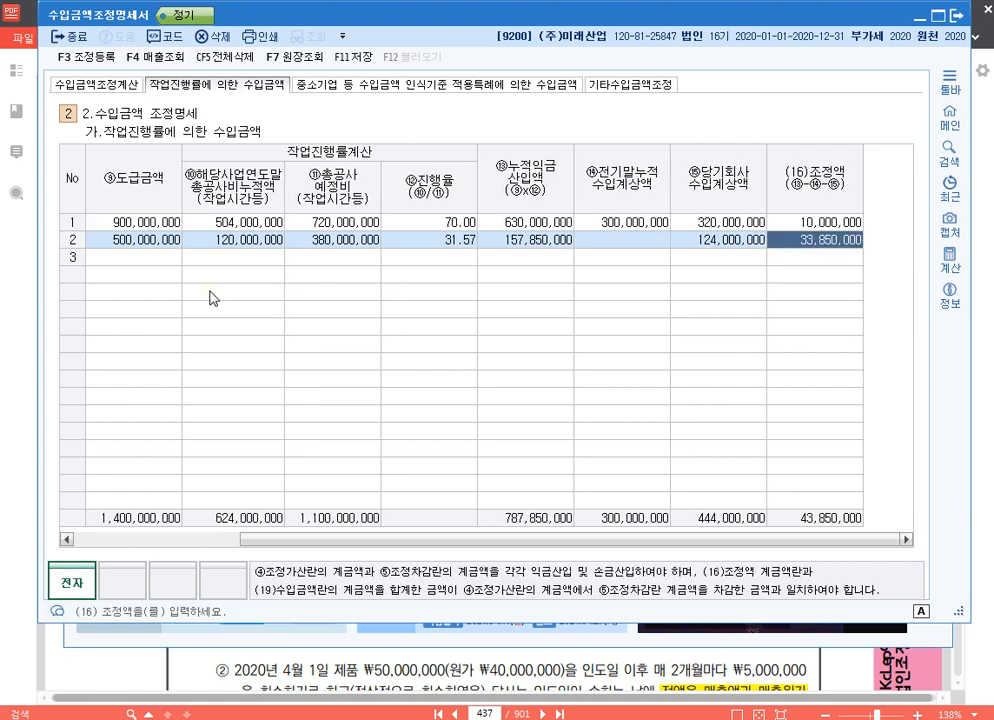
- Compare the 연립 row's cumulative cost, 누적익금산입액 and 당기회사수입계상액 to check its 조정액
{"action": "left_click", "coordinate": [557, 246]}
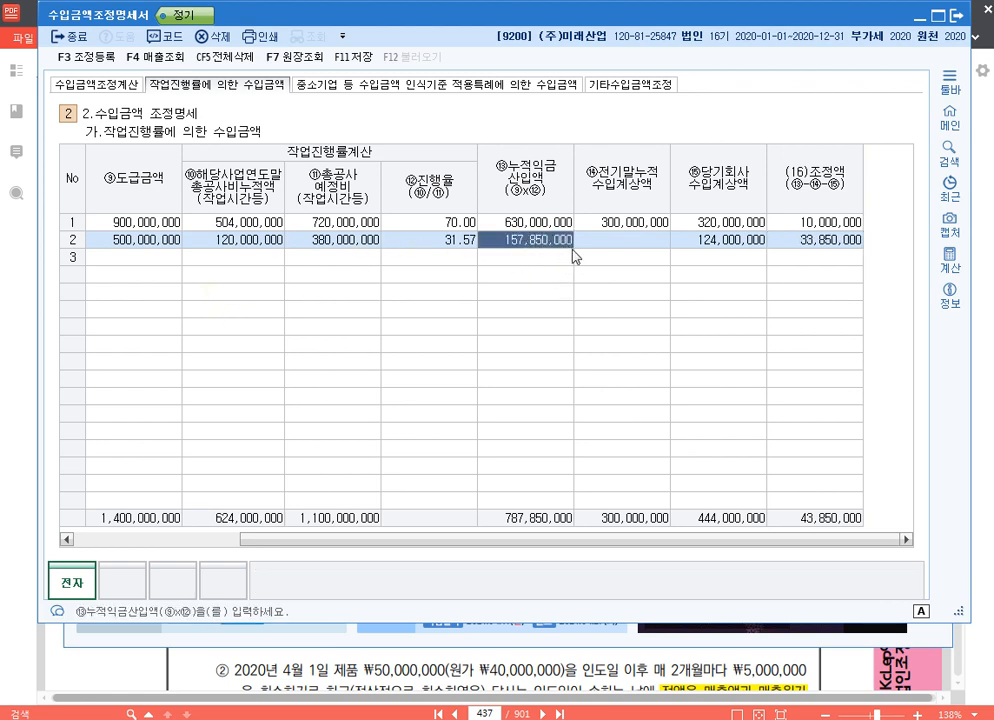
{"action": "left_click", "coordinate": [723, 243]}
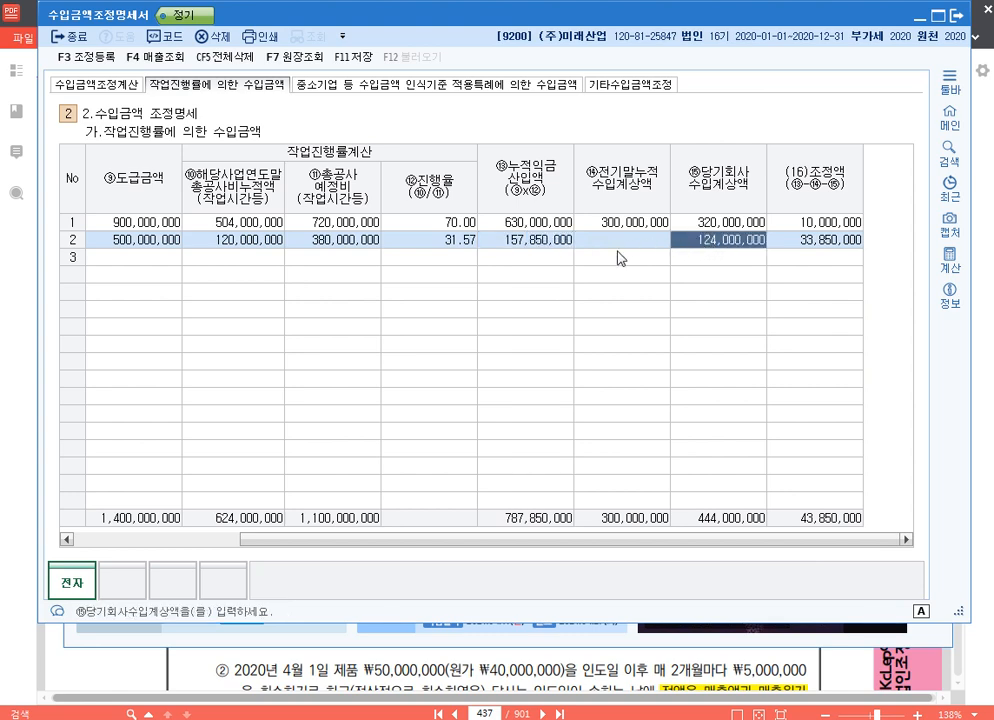
{"action": "left_click", "coordinate": [498, 245]}
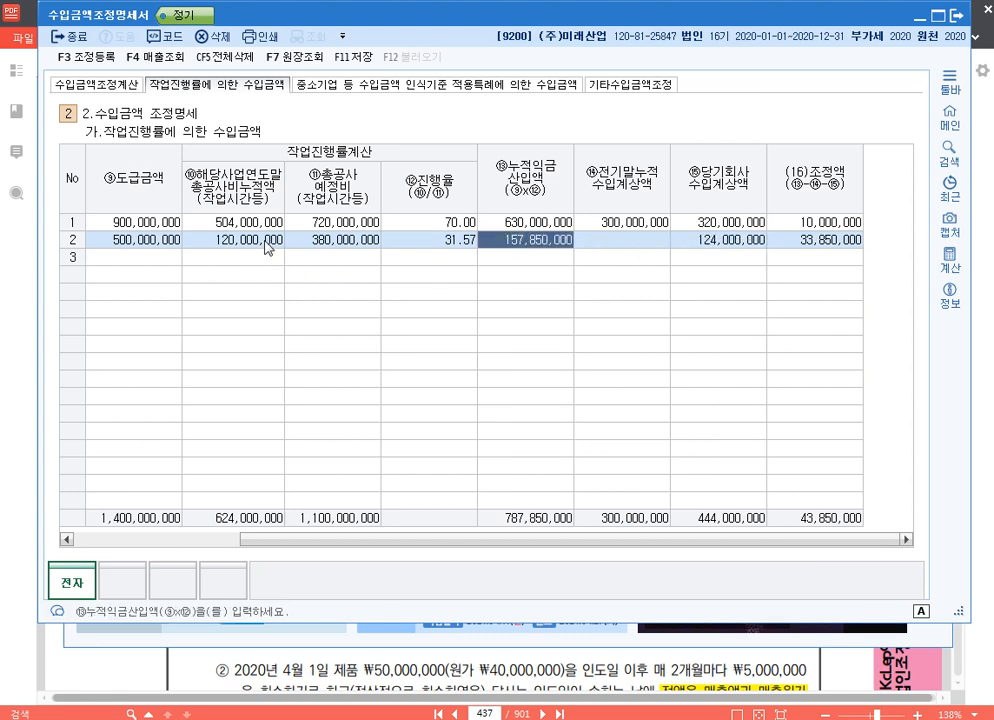
{"action": "left_click", "coordinate": [320, 243]}
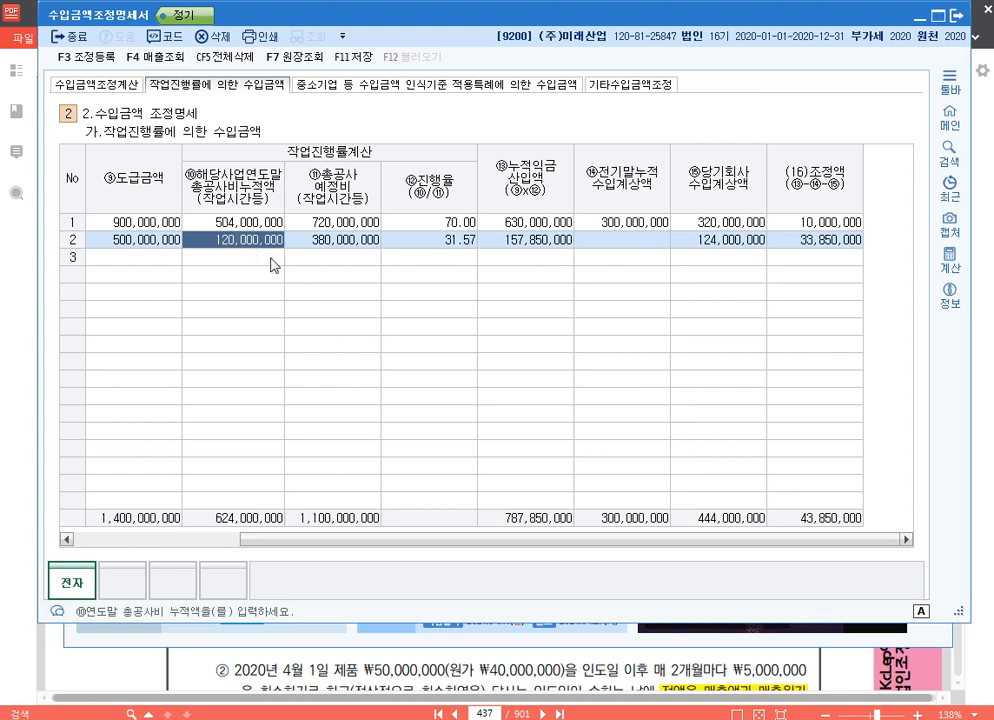
{"action": "left_click", "coordinate": [541, 244]}
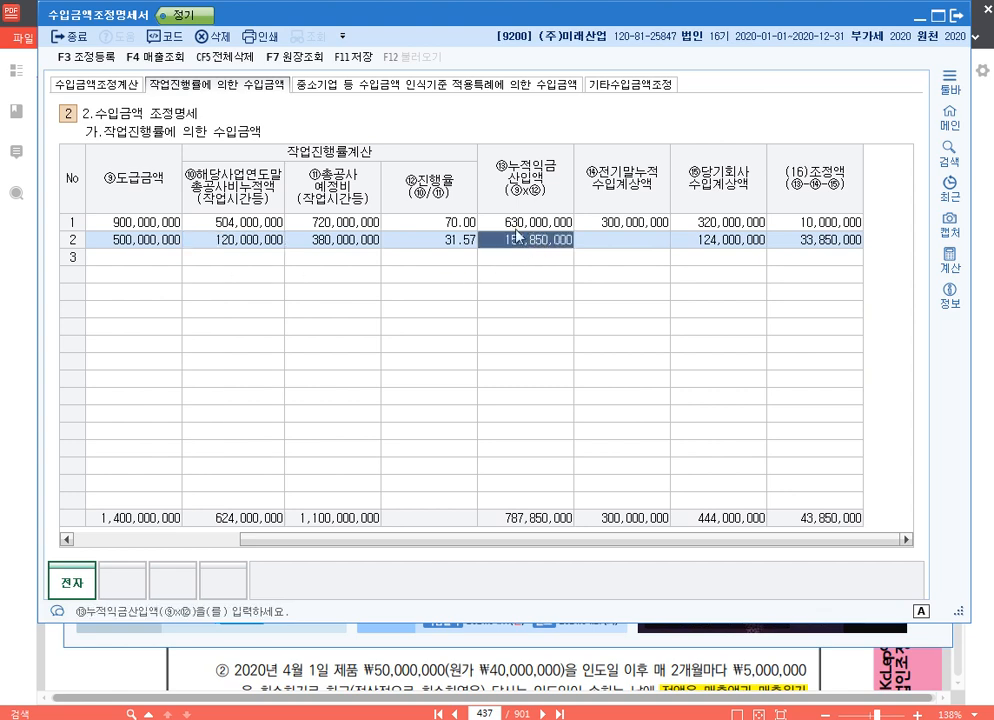
{"action": "left_click", "coordinate": [264, 244]}
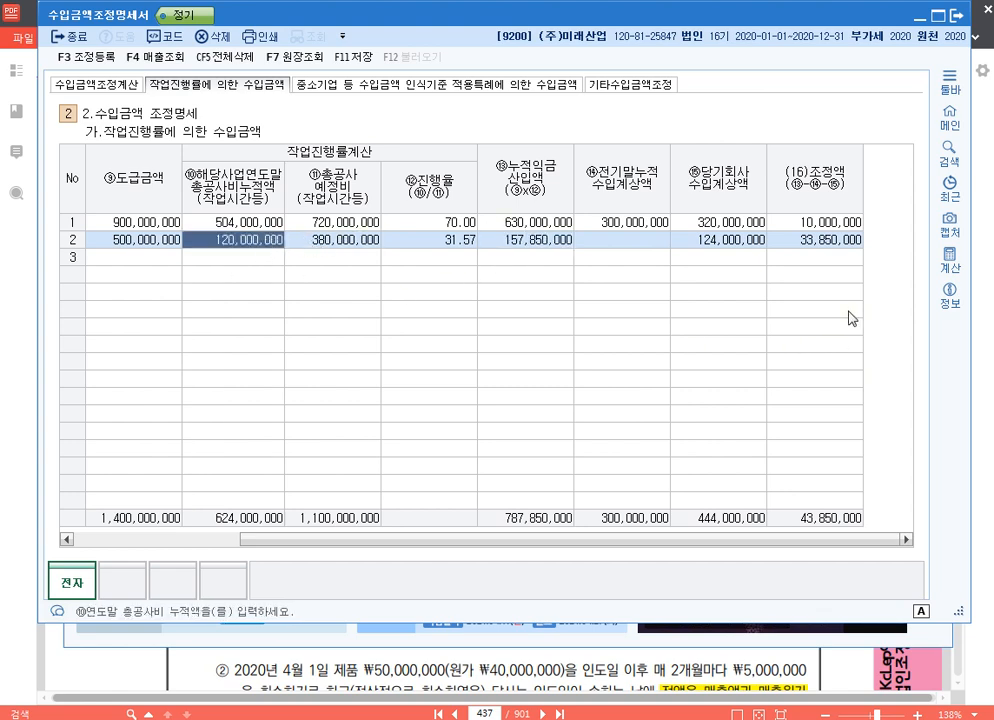
{"action": "left_click", "coordinate": [757, 245]}
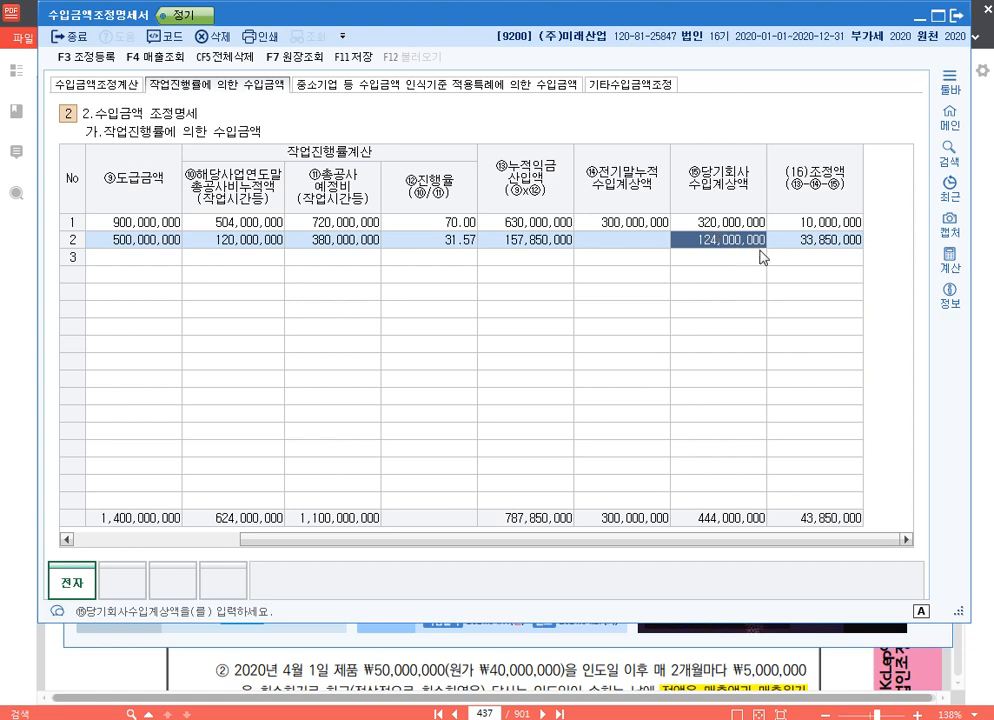
{"action": "left_click", "coordinate": [795, 240]}
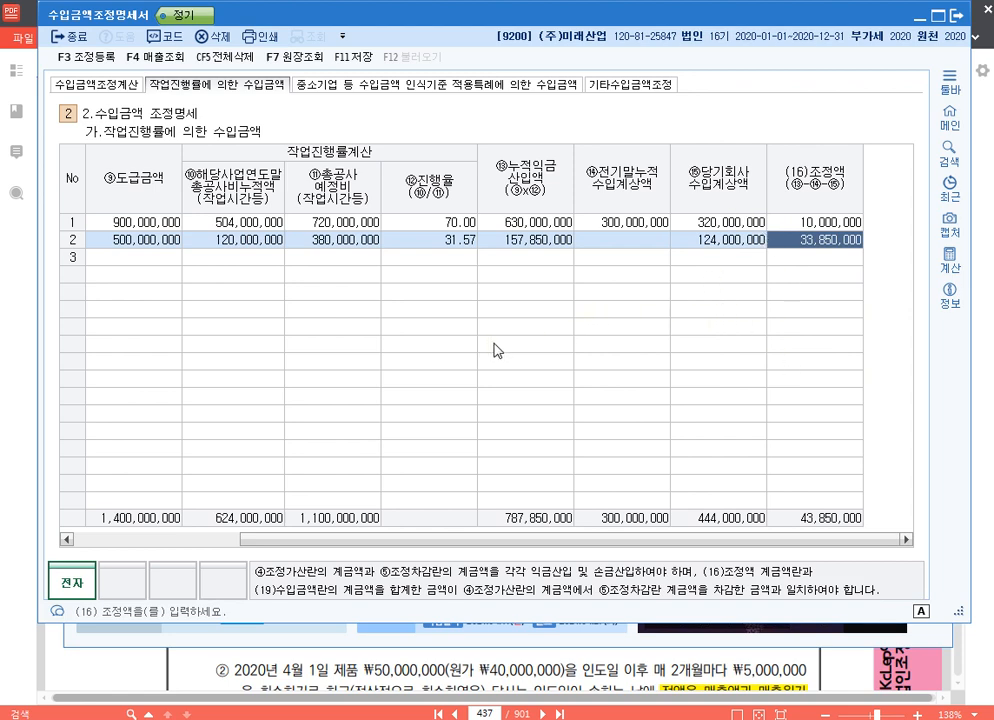
- Register a 익금산입 및 손금불산입 adjustment for 미도 of 10,000,000 as 유보발생, with the 소득명세 손금불산입 미도 유보
{"action": "key", "text": "F3"}
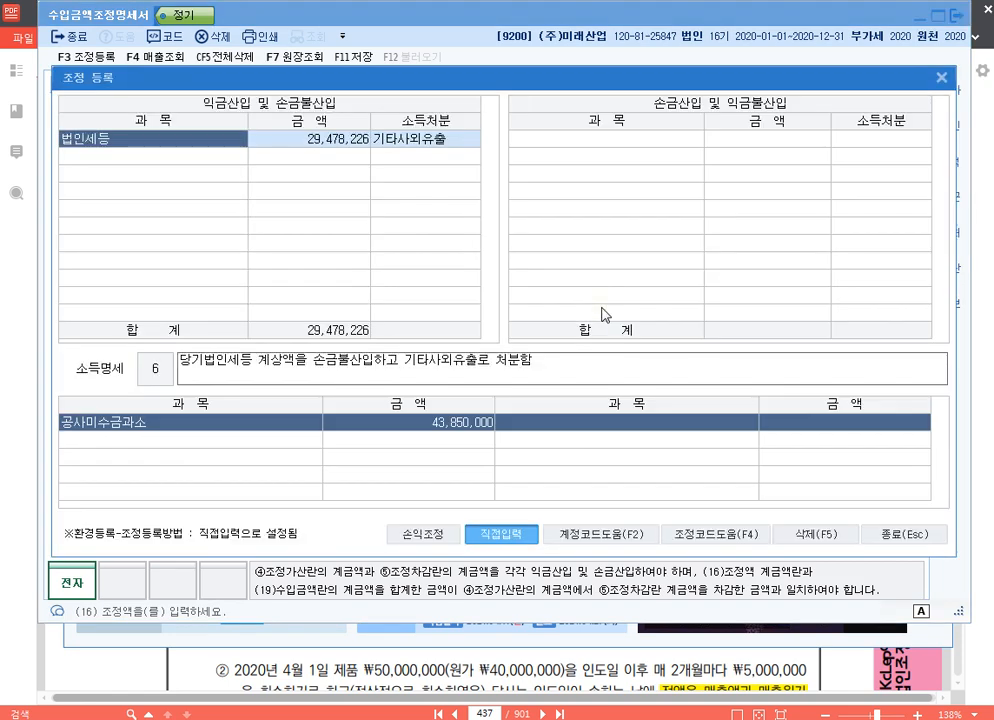
{"action": "left_click", "coordinate": [208, 154]}
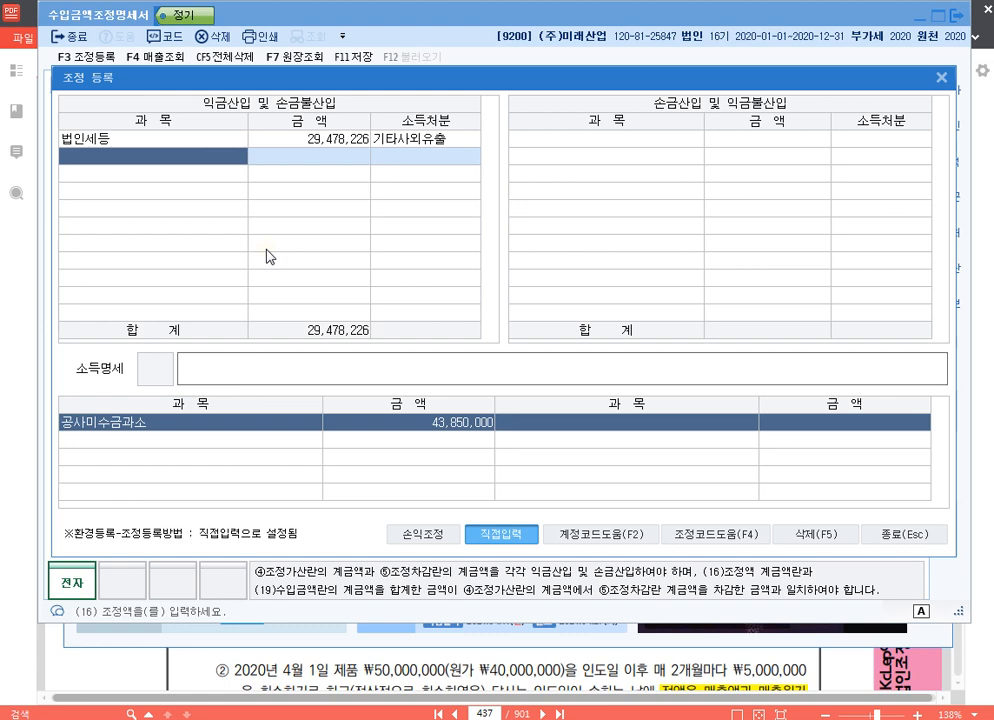
{"action": "type", "text": "미더ㅗ"}
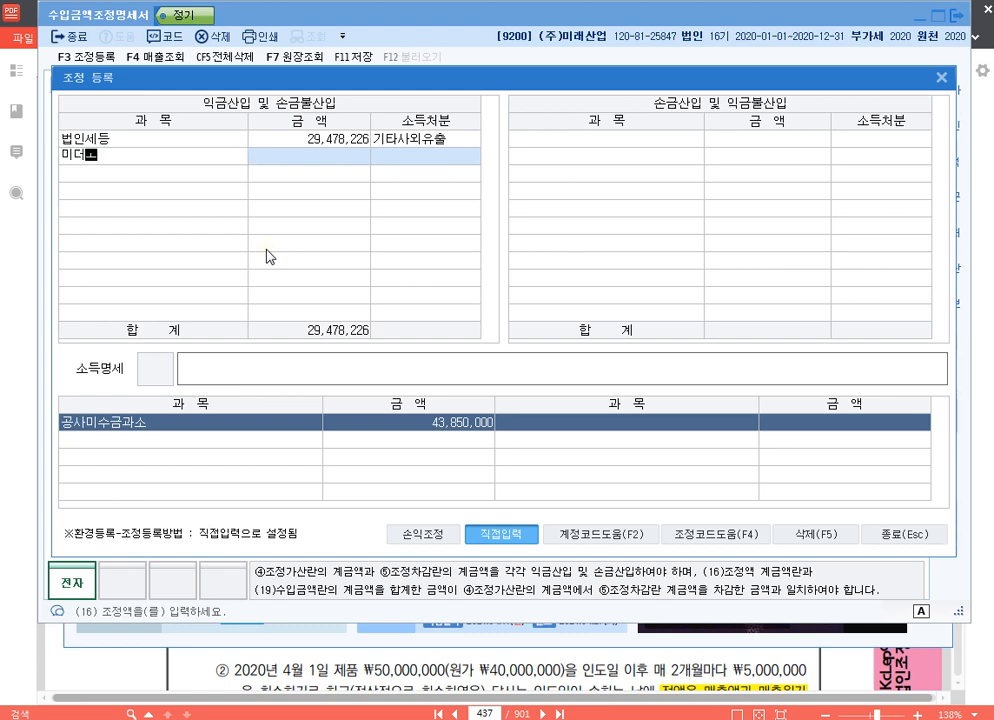
{"action": "key", "text": "Return"}
{"action": "key", "text": "Return"}
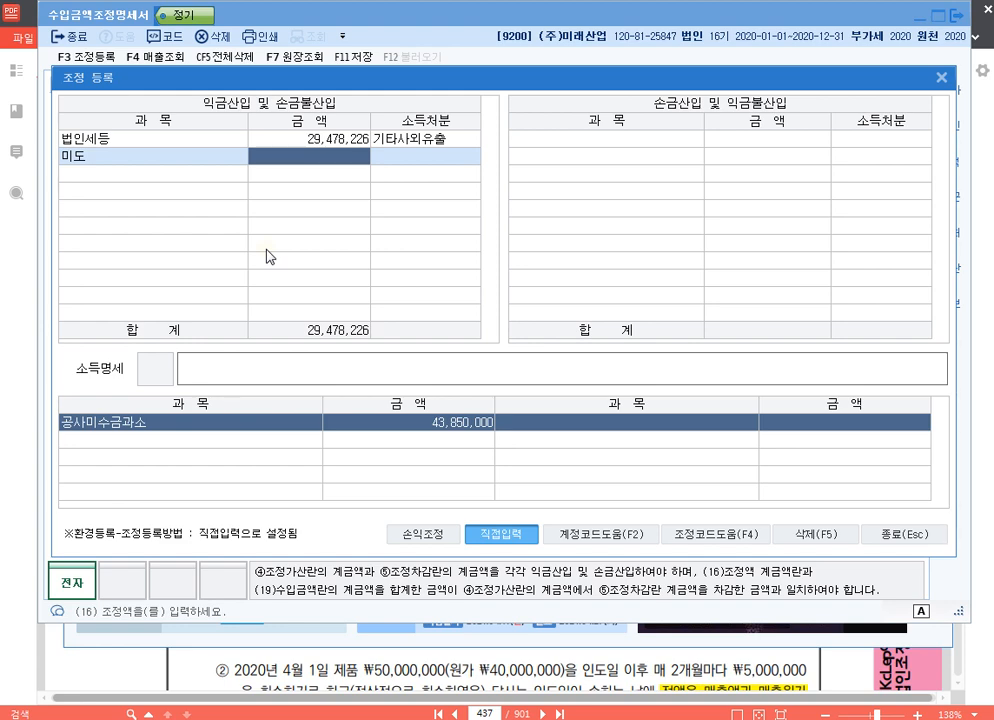
{"action": "type", "text": "10000000"}
{"action": "key", "text": "Return"}
{"action": "type", "text": "1"}
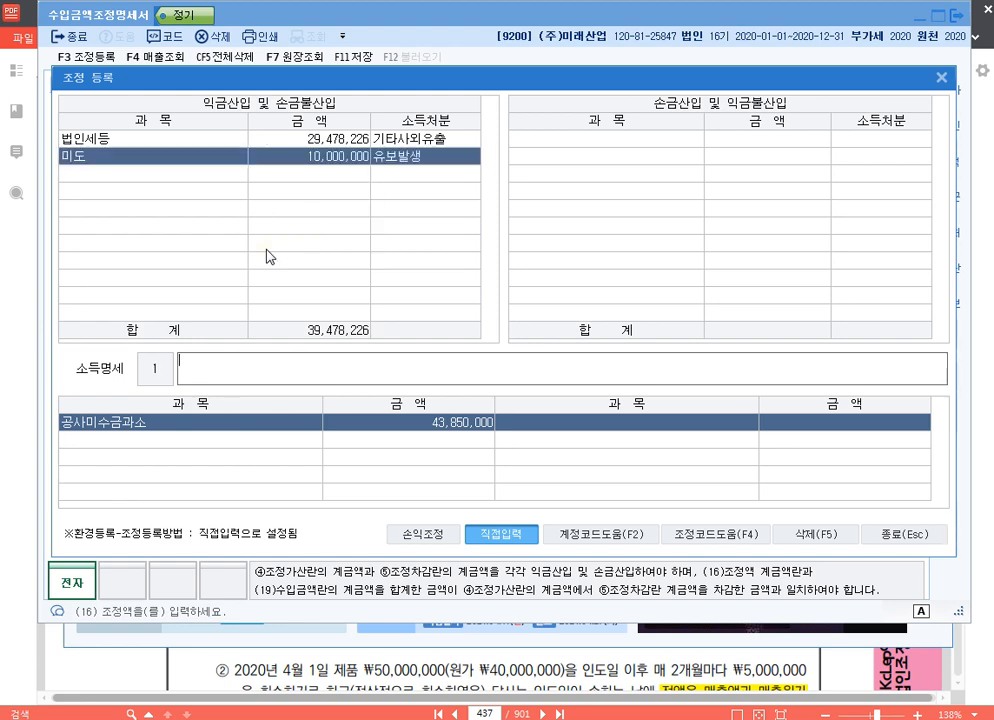
{"action": "type", "text": "손금불산ㅇ"}
{"action": "type", "text": " 미도 유보"}
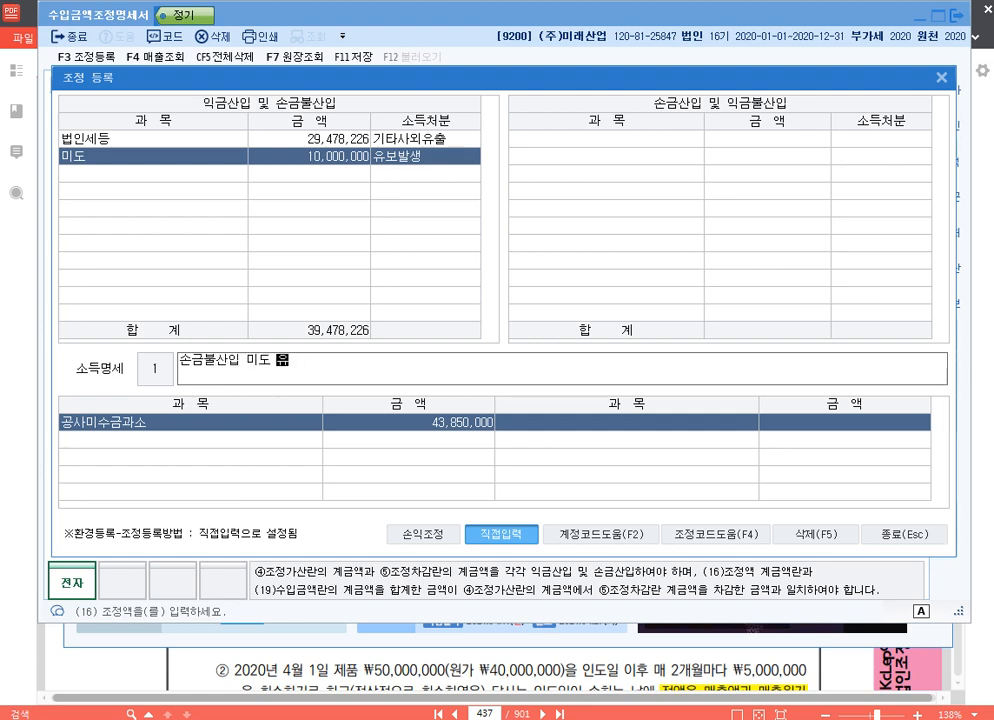
{"action": "key", "text": "Return"}
- Add a 연립 adjustment of 33,850,000 as 유보발생 with the 소득명세 손금불산입 연립 유보, and close 조정 등록
{"action": "type", "text": "ㅇ"}
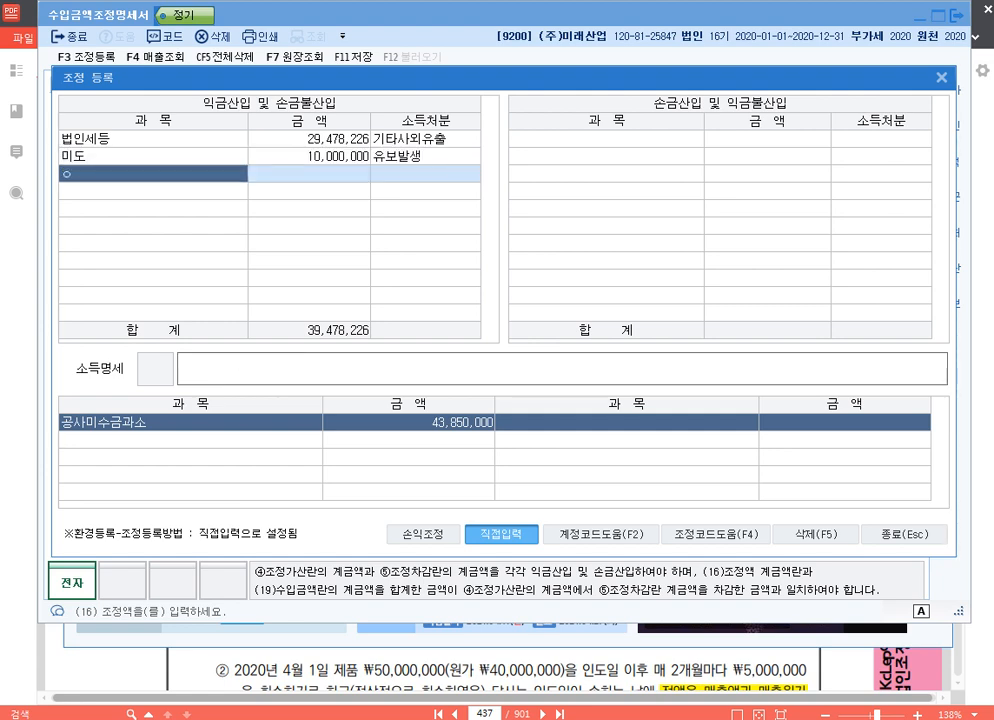
{"action": "type", "text": "ㅕㄴㅕㄴㅇㅣㅂ"}
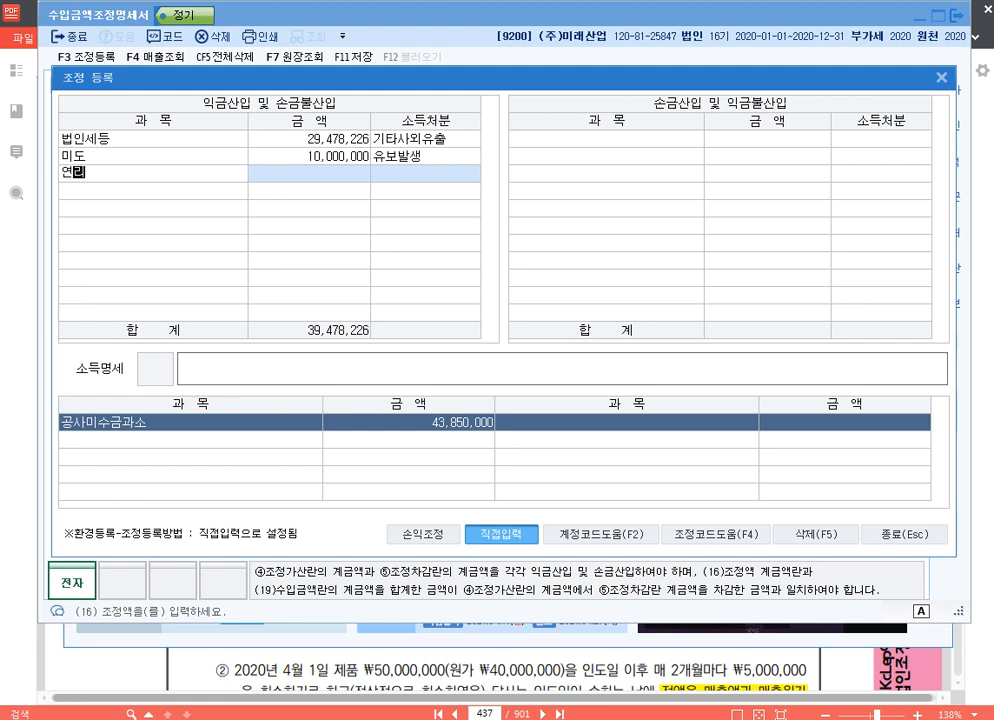
{"action": "key", "text": "Return"}
{"action": "type", "text": "33,850,000"}
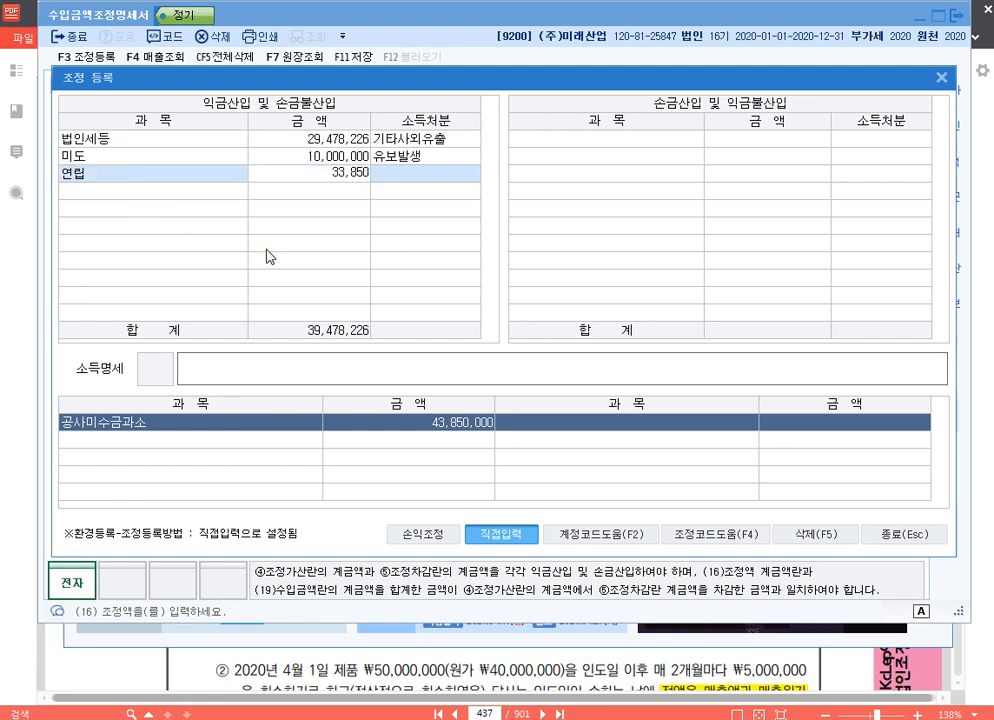
{"action": "key", "text": "Return"}
{"action": "key", "text": "1"}
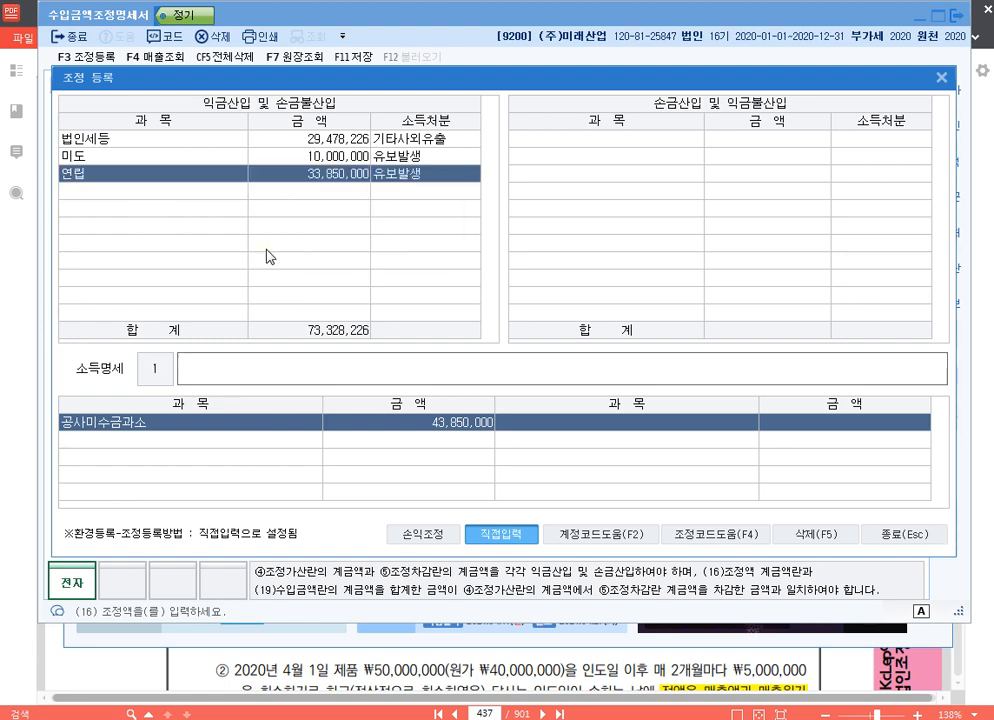
{"action": "type", "text": "ㅅㅗㄴㄱㅡㅁㅂㅜㄹㅅㅏㄴㅇㅣㅂ ㅇㅕㄴㅇㅣㅂ"}
{"action": "key", "text": "Return"}
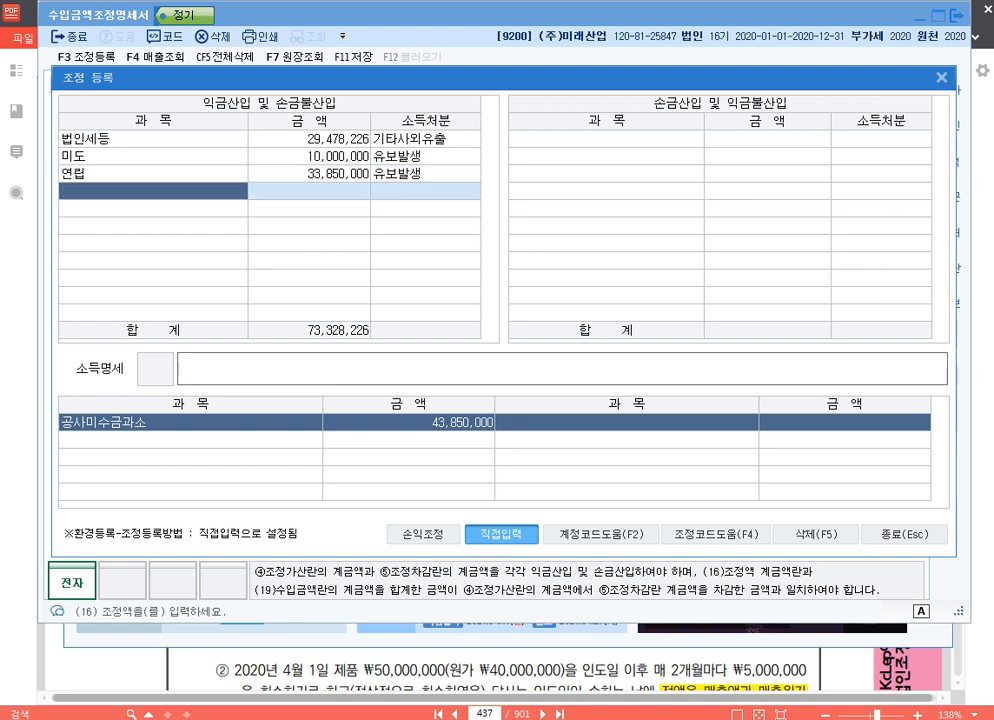
{"action": "key", "text": "Up"}
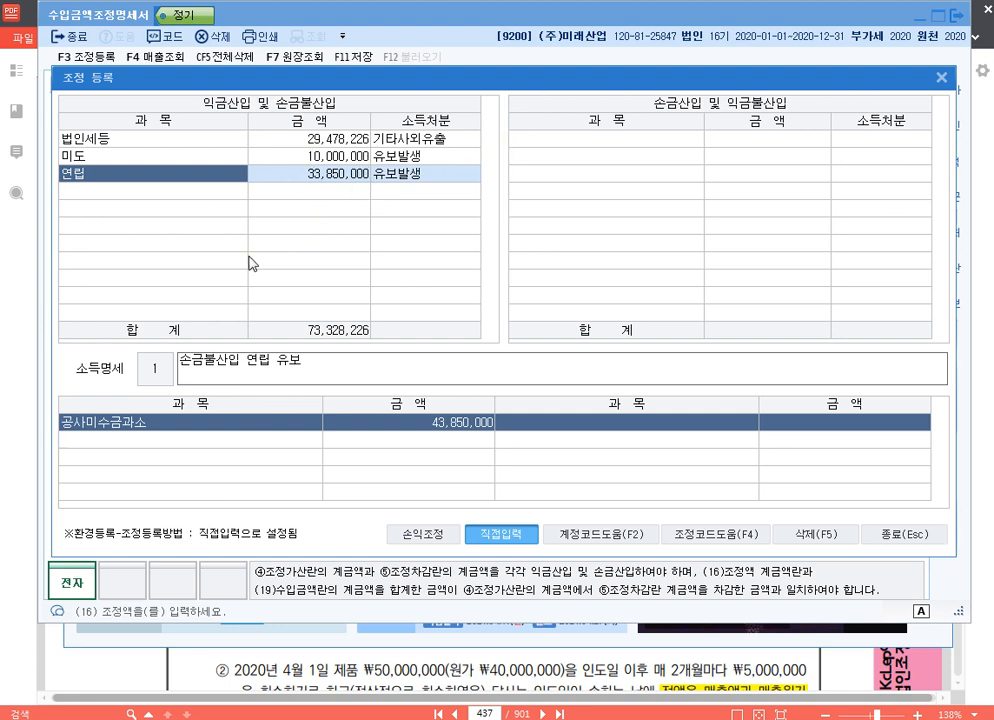
{"action": "left_click", "coordinate": [910, 536]}
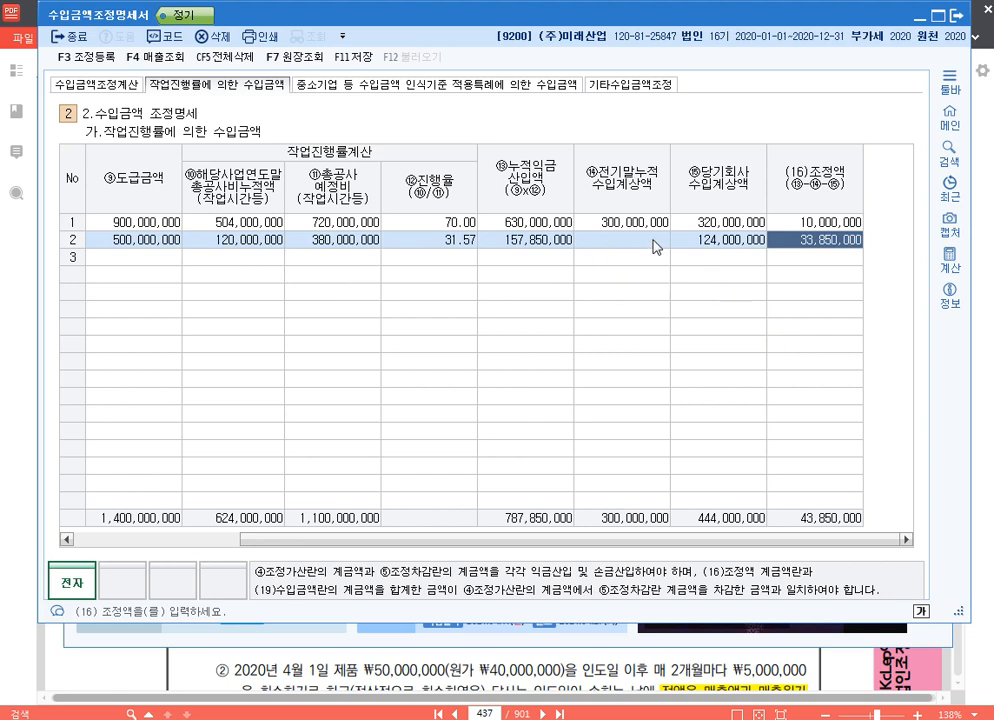
- Examine the 가산 amount carried to the 공사수입금 row in 수입금액 조정계산
{"action": "left_click", "coordinate": [598, 227]}
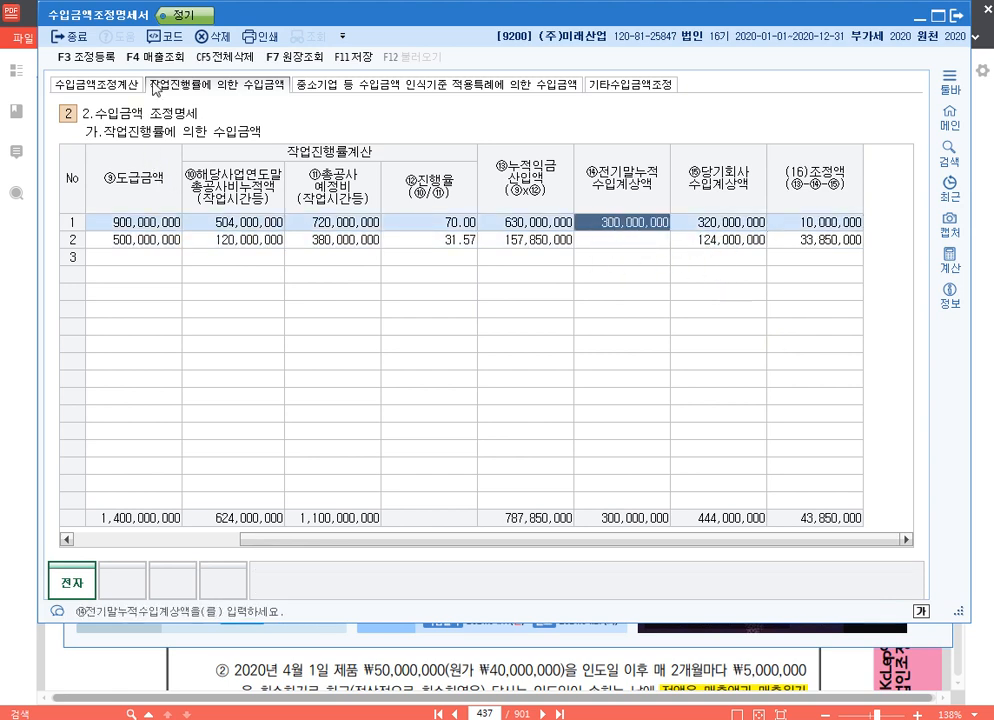
{"action": "left_click", "coordinate": [105, 90]}
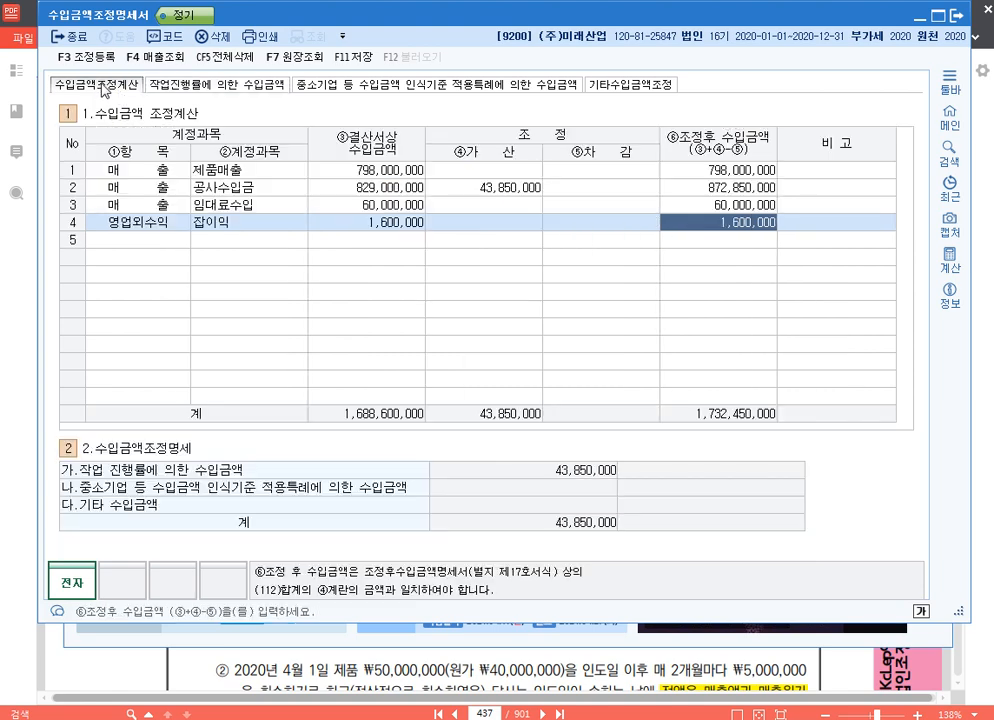
{"action": "left_click", "coordinate": [511, 190]}
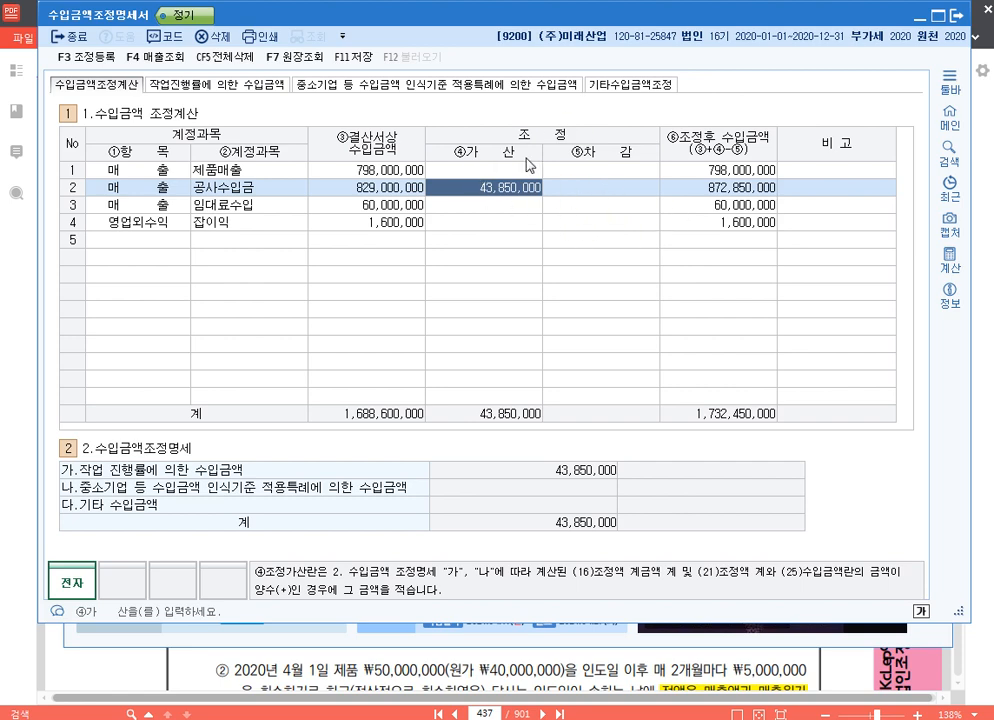
- Open the 중소기업 등 수입금액 인식기준 적용특례 section and switch to 알PDF to consult the 수입금액 특례 rules on page 436
{"action": "left_click", "coordinate": [378, 84]}
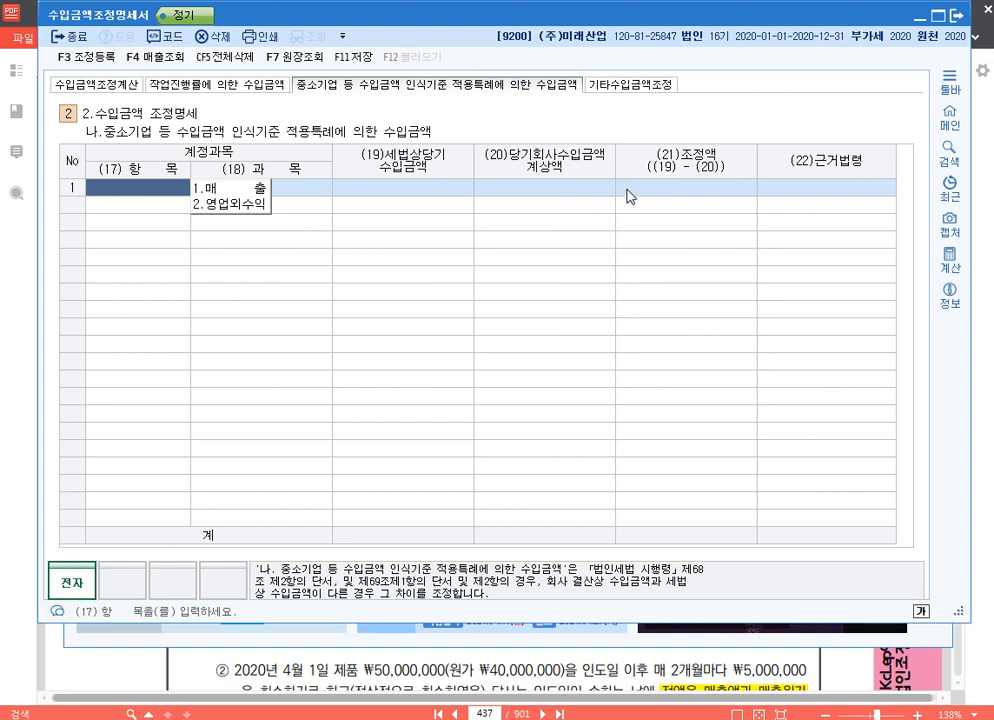
{"action": "left_click", "coordinate": [387, 673]}
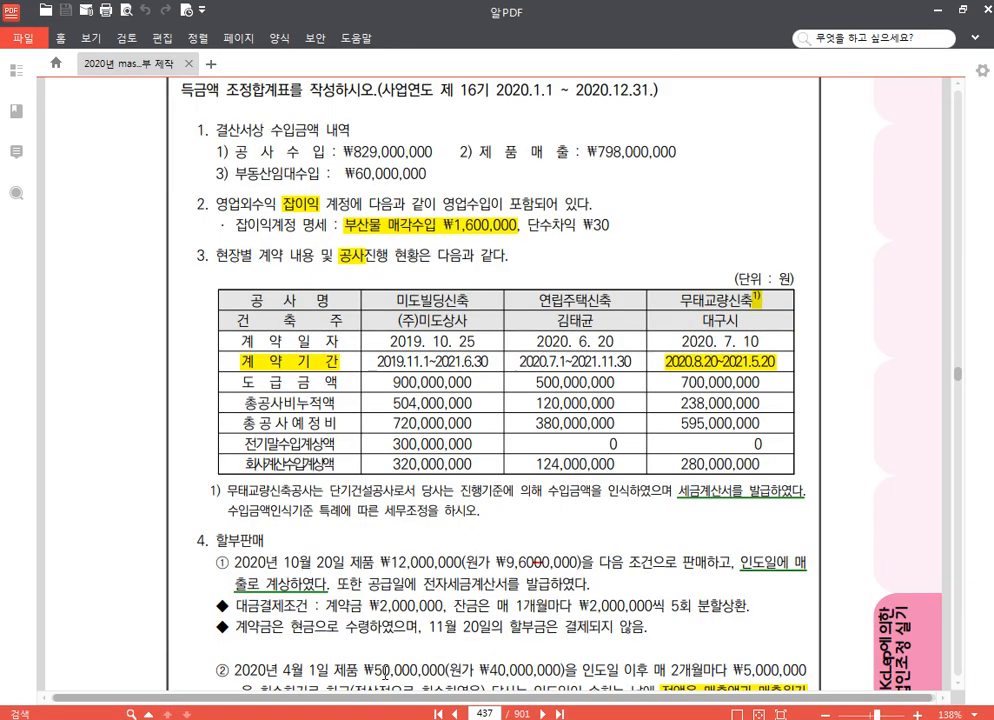
{"action": "scroll", "coordinate": [588, 233], "scroll_direction": "up", "scroll_amount": 10}
{"action": "scroll", "coordinate": [604, 266], "scroll_direction": "down", "scroll_amount": 2}
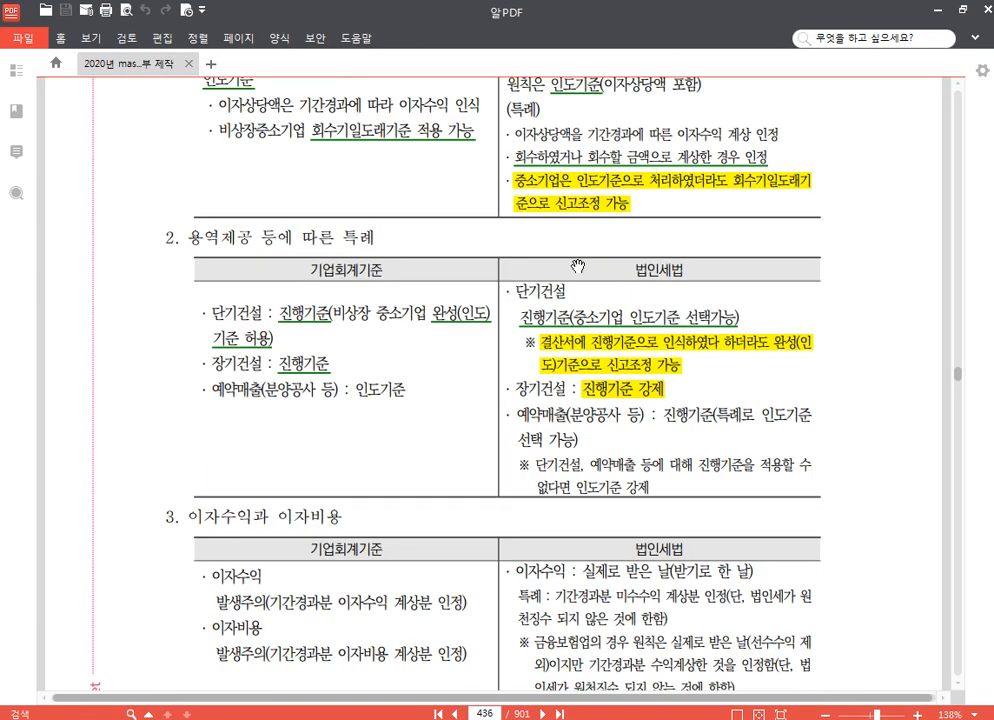
{"action": "scroll", "coordinate": [578, 265], "scroll_direction": "up", "scroll_amount": 3}
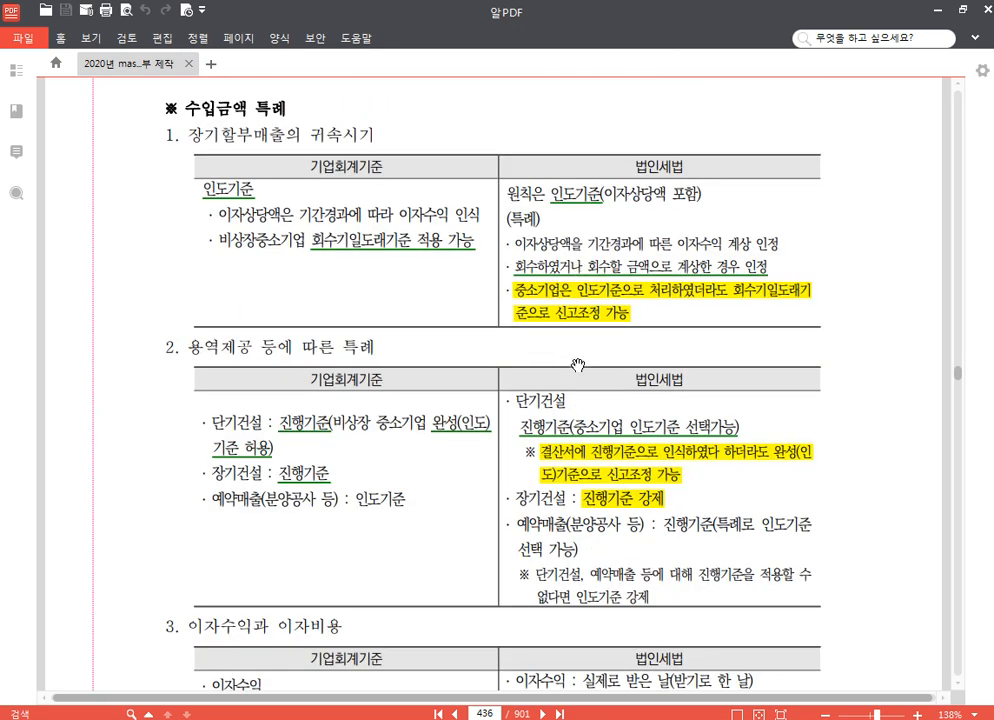
- Draw a red arrow from 회수기일도래기준 적용 가능 to the 회수하였거나 회수할 금액 rule, and a blue one from 인도기준 to the highlighted 중소기업 rule
{"action": "key", "text": "F12"}
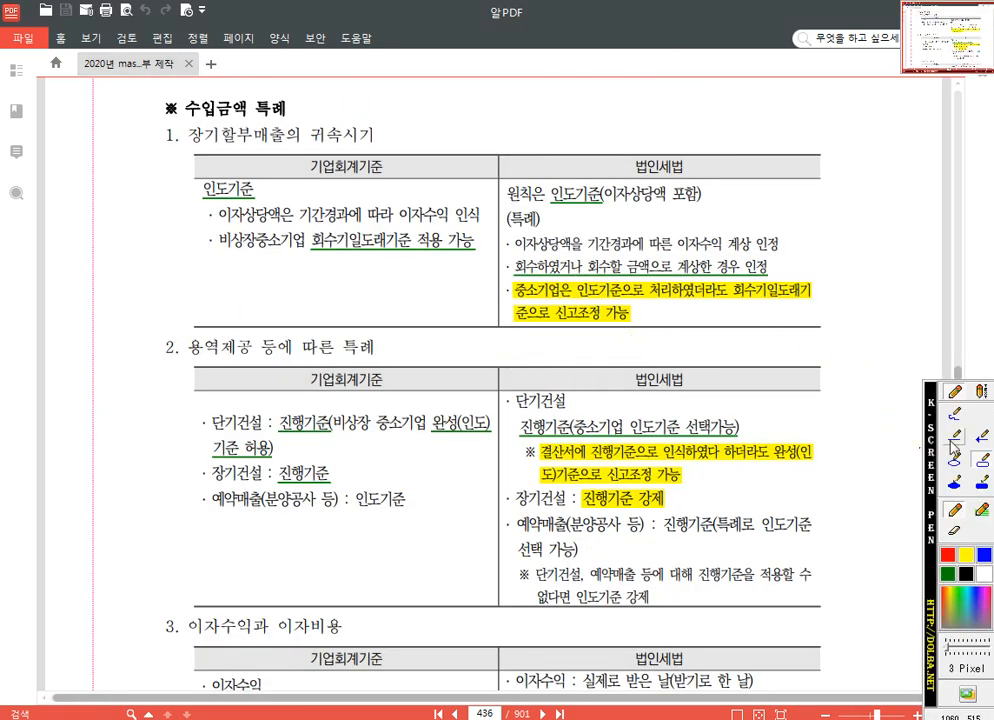
{"action": "left_click", "coordinate": [981, 440]}
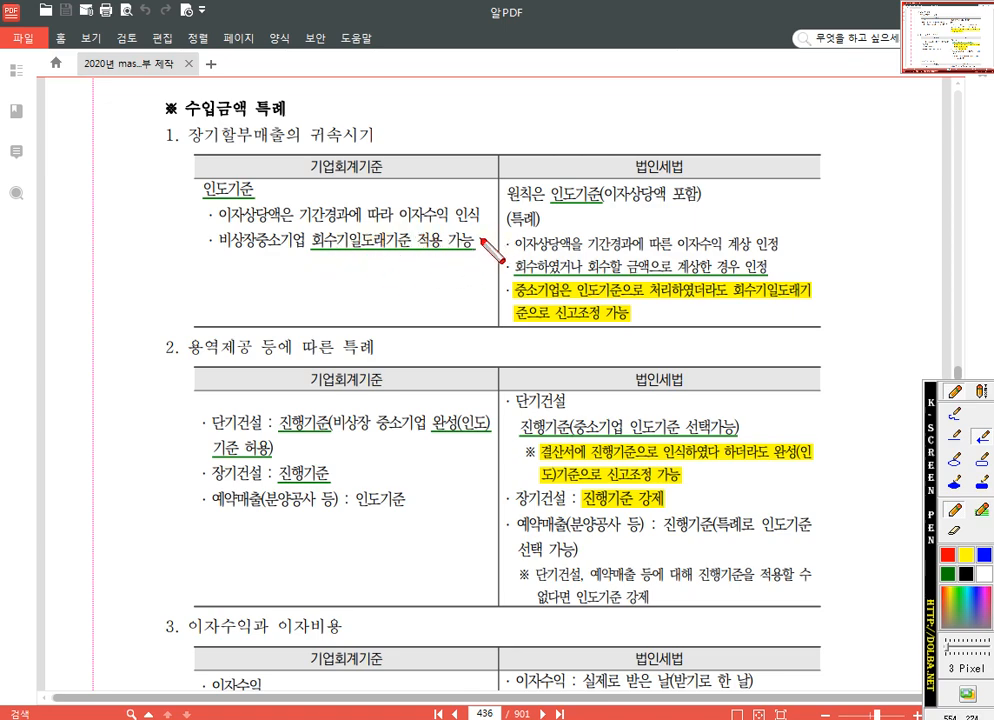
{"action": "left_click_drag", "start_coordinate": [496, 251], "coordinate": [512, 264]}
{"action": "right_click", "coordinate": [987, 558]}
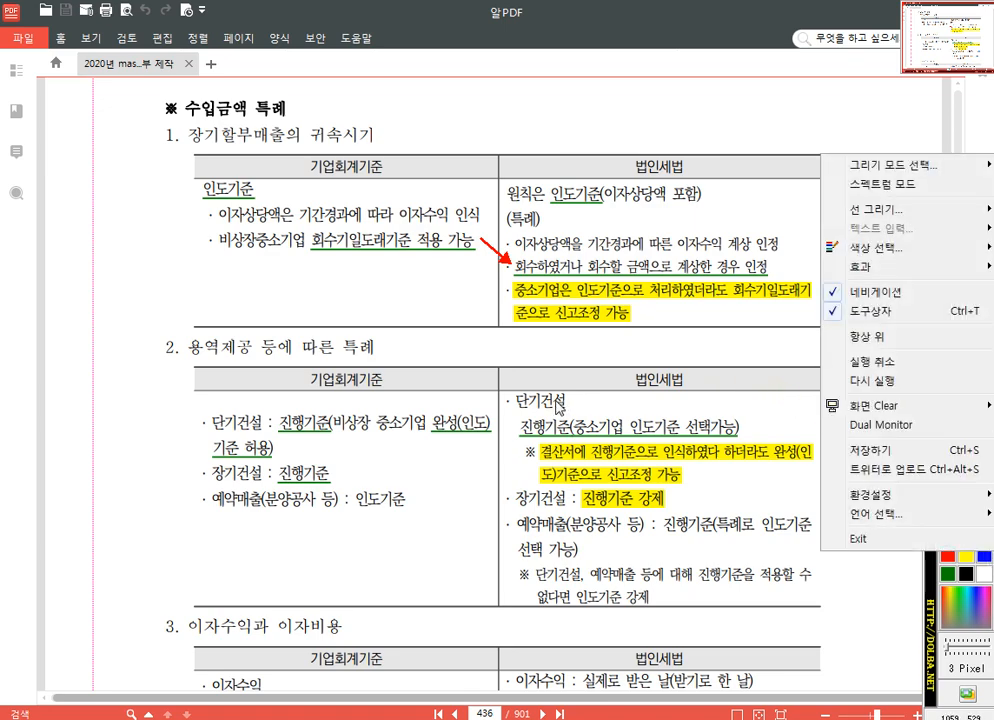
{"action": "left_click", "coordinate": [987, 559]}
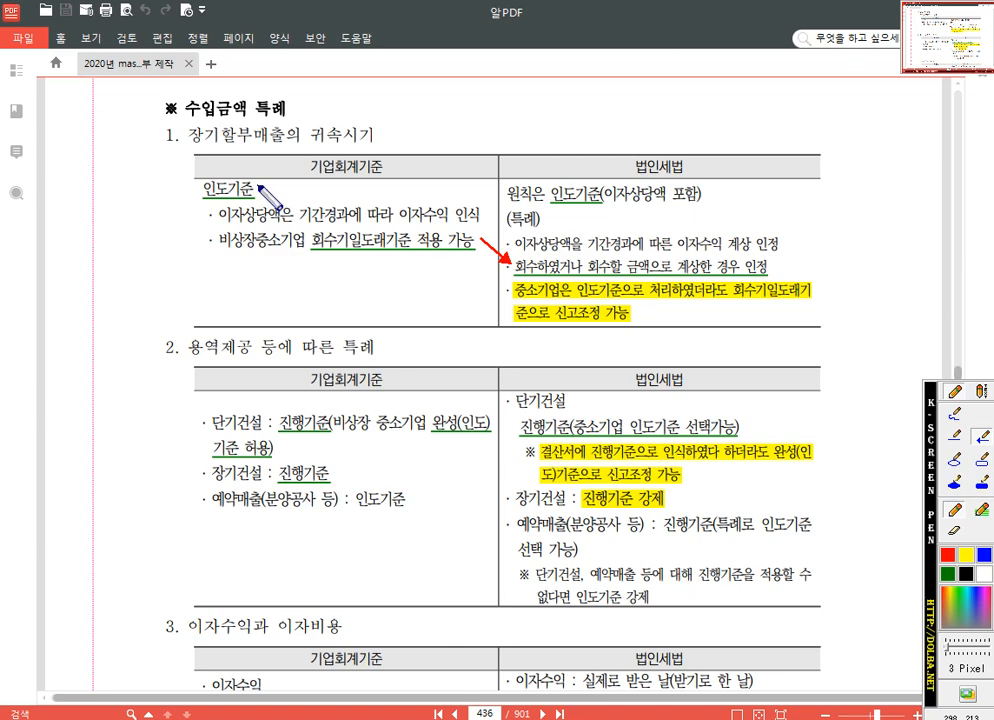
{"action": "mouse_move", "coordinate": [257, 184]}
{"action": "left_mouse_down"}
{"action": "mouse_move", "coordinate": [482, 264]}
{"action": "mouse_move", "coordinate": [500, 288]}
{"action": "left_mouse_up"}
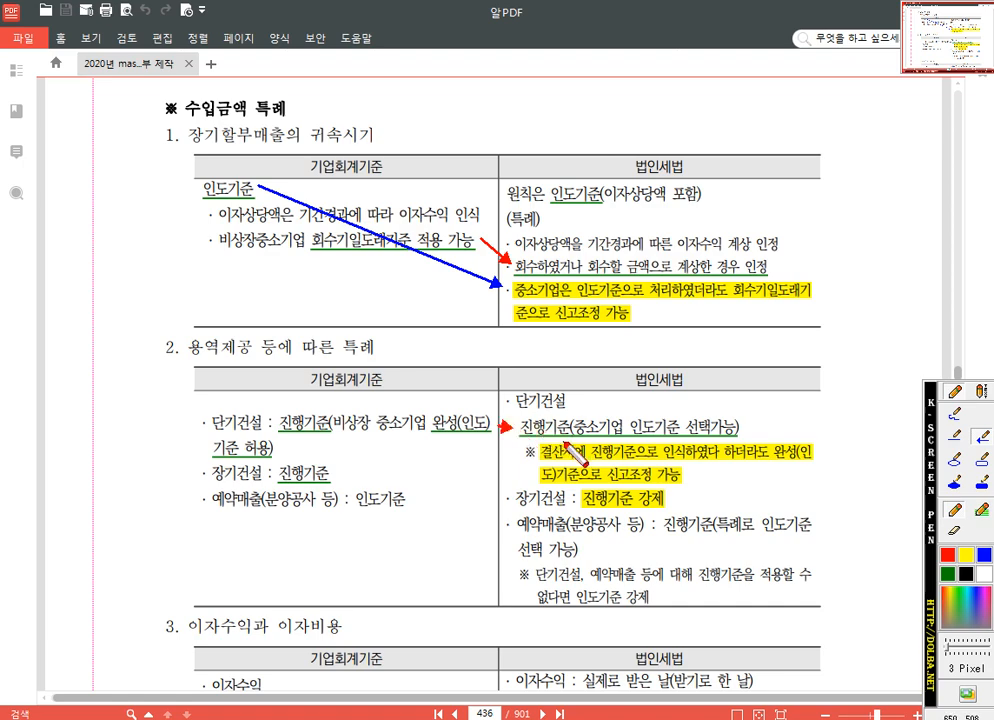
- Draw a red arrow to the 단기건설 진행기준 tax rule and a blue one to the highlighted note below it, and clear the annotations
{"action": "left_click_drag", "start_coordinate": [500, 427], "coordinate": [515, 427]}
{"action": "left_click_drag", "start_coordinate": [524, 453], "coordinate": [520, 451]}
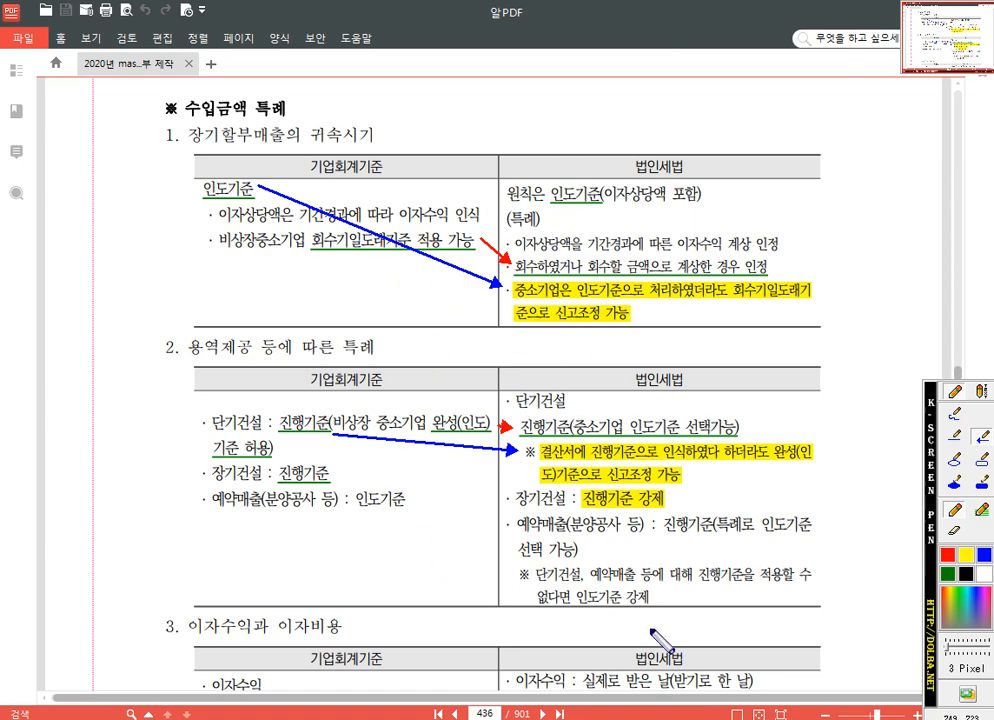
{"action": "key", "text": "Escape"}
- Review the 무태교량신축 contract figures and the 할부판매 conditions on page 437
{"action": "scroll", "coordinate": [613, 521], "scroll_direction": "down", "scroll_amount": 3}
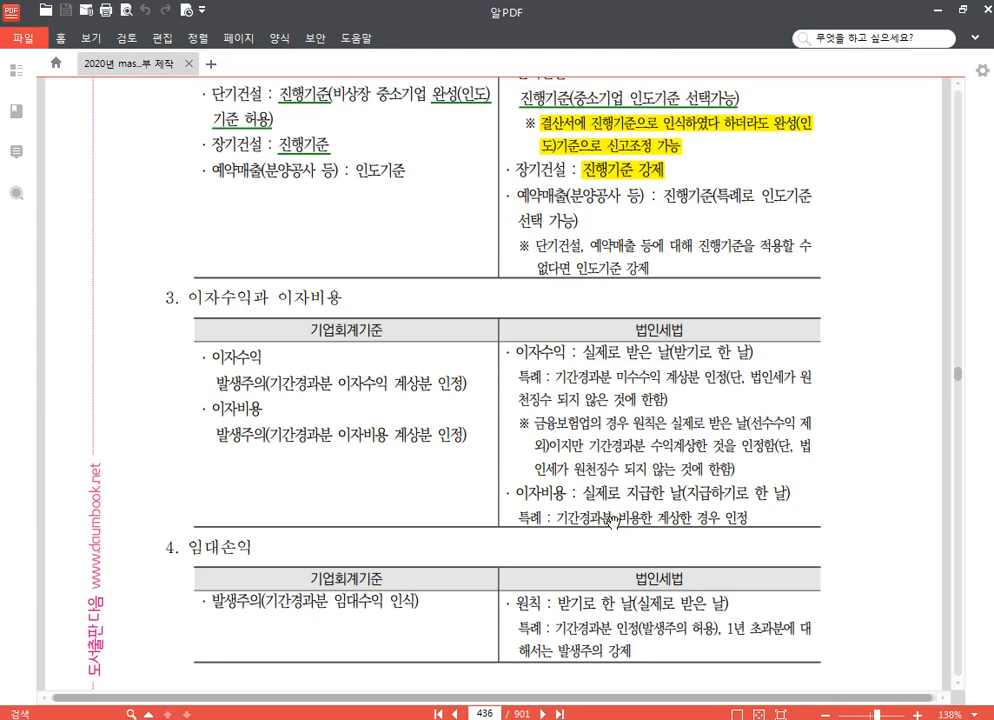
{"action": "scroll", "coordinate": [610, 519], "scroll_direction": "down", "scroll_amount": 9}
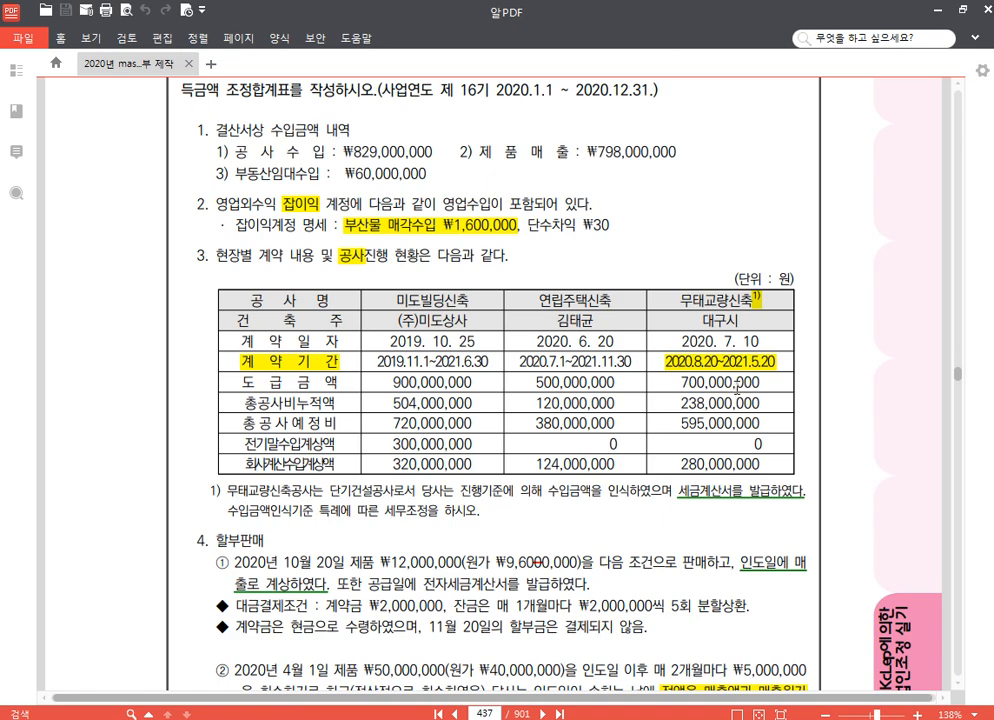
{"action": "scroll", "coordinate": [723, 417], "scroll_direction": "down", "scroll_amount": 1}
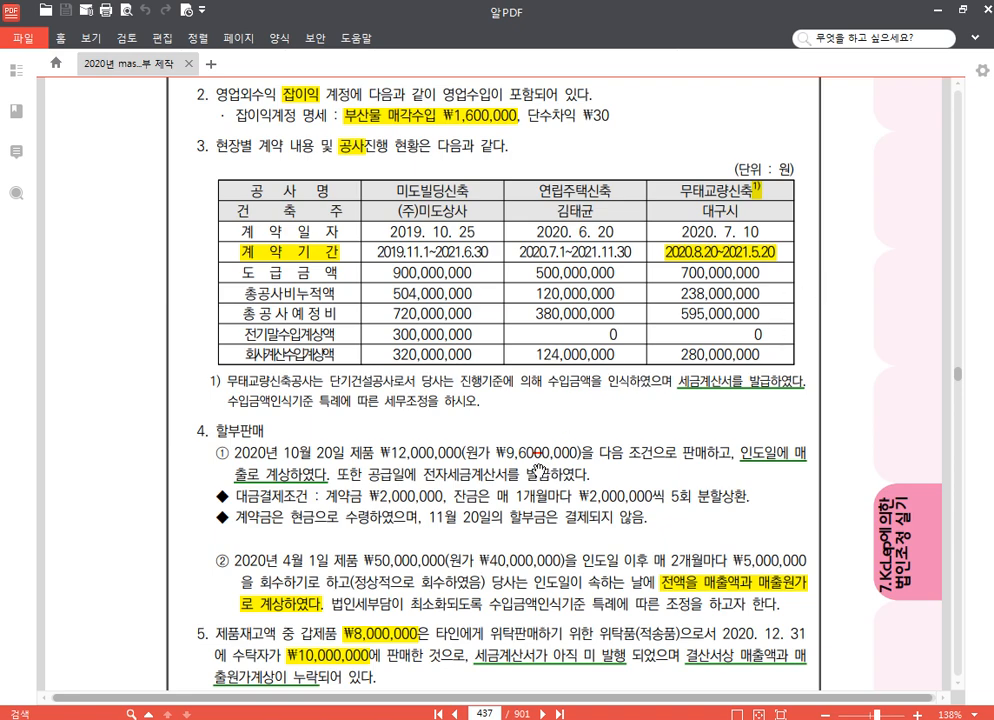
- Switch to KcLep and add a 매출 row for the 공사수입금 account to the SME special-case revenue table
{"action": "key", "text": "alt+Tab"}
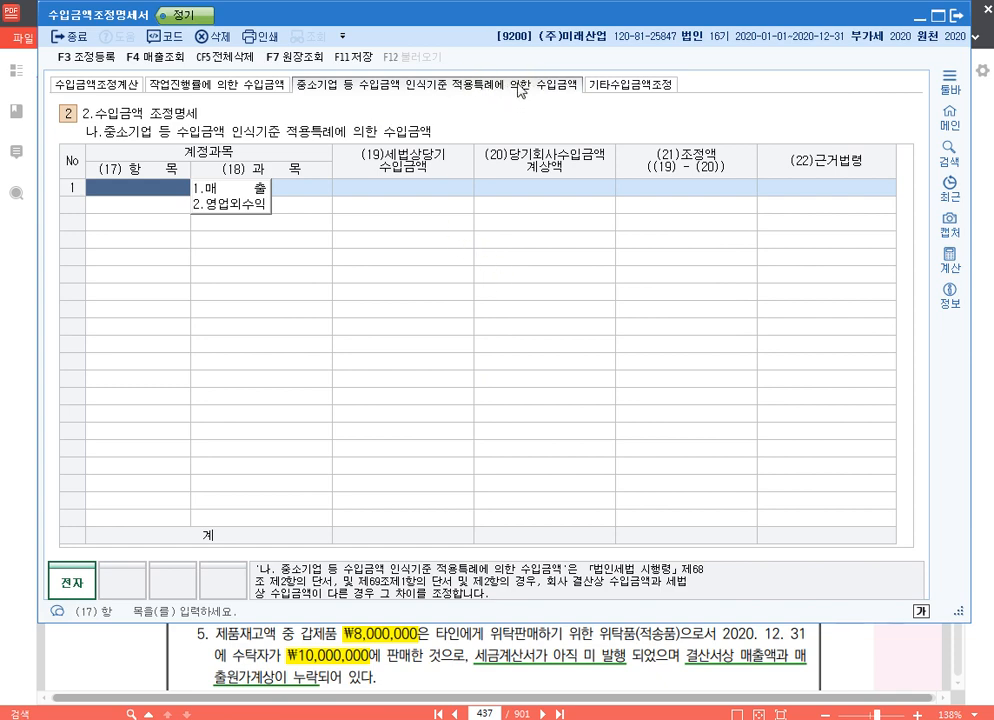
{"action": "left_click", "coordinate": [249, 191]}
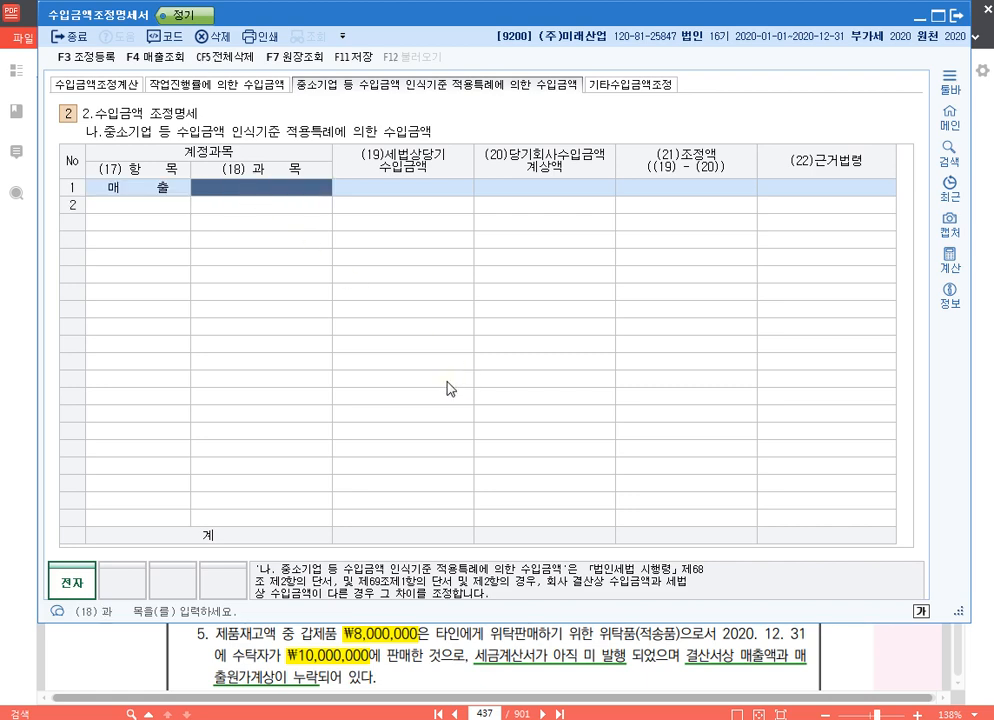
{"action": "key", "text": "F2"}
{"action": "type", "text": "ㄱ"}
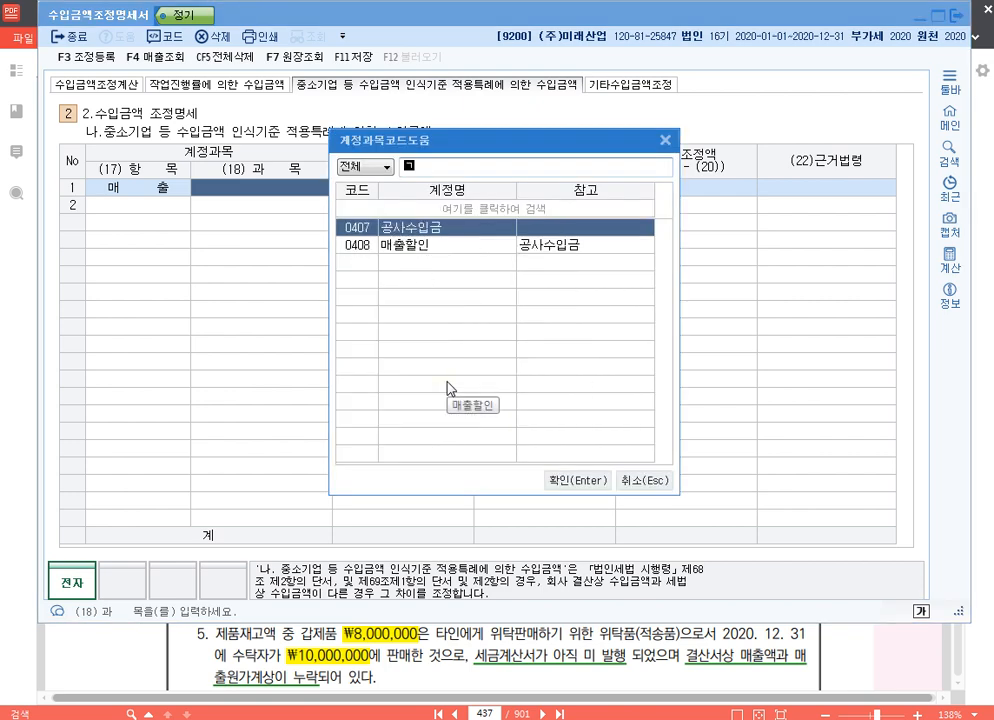
{"action": "type", "text": "공사"}
{"action": "key", "text": "Return"}
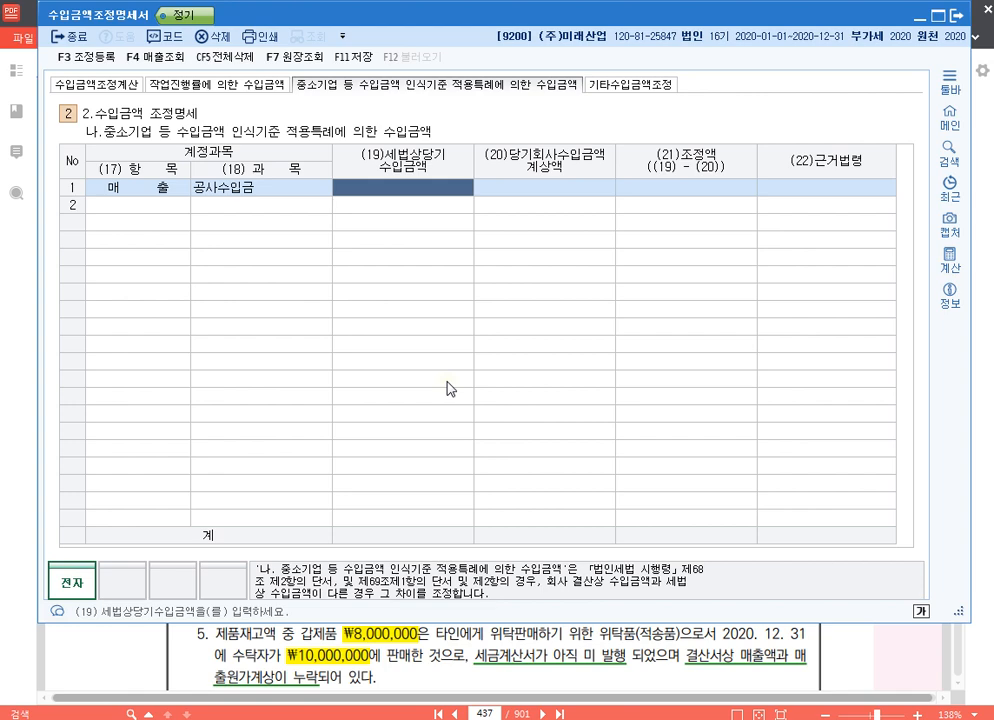
- Leave 세법상당기수입금액 blank for 공사수입금 and enter 280,000,000 as 당기회사수입금액계상액
{"action": "key", "text": "Return"}
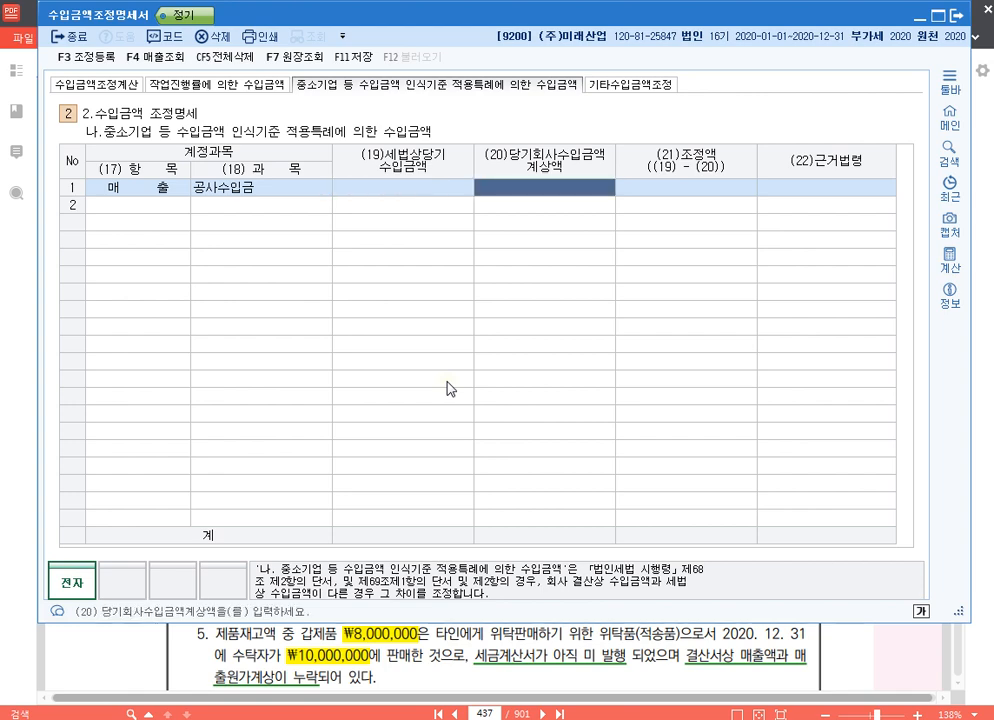
{"action": "type", "text": "280000000"}
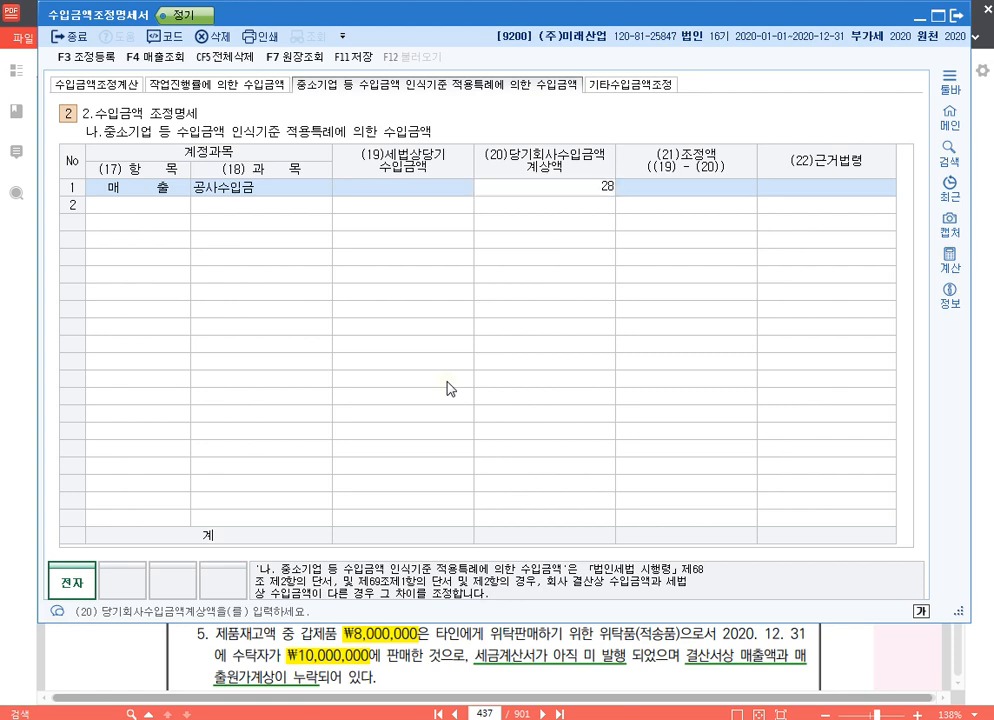
{"action": "key", "text": "Return"}
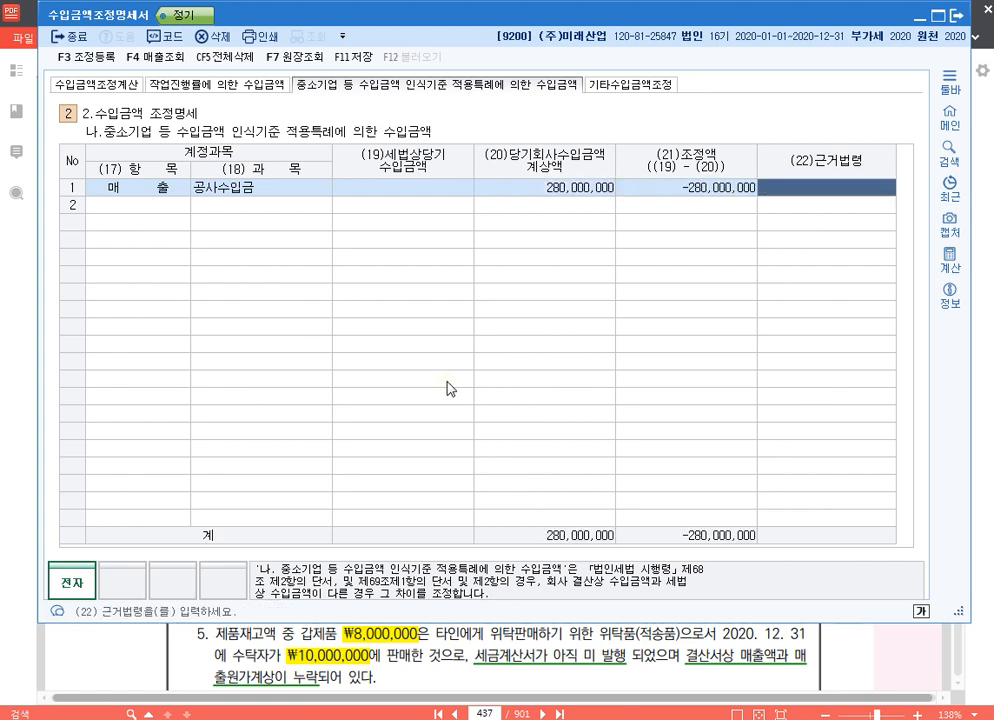
{"action": "key", "text": "Return"}
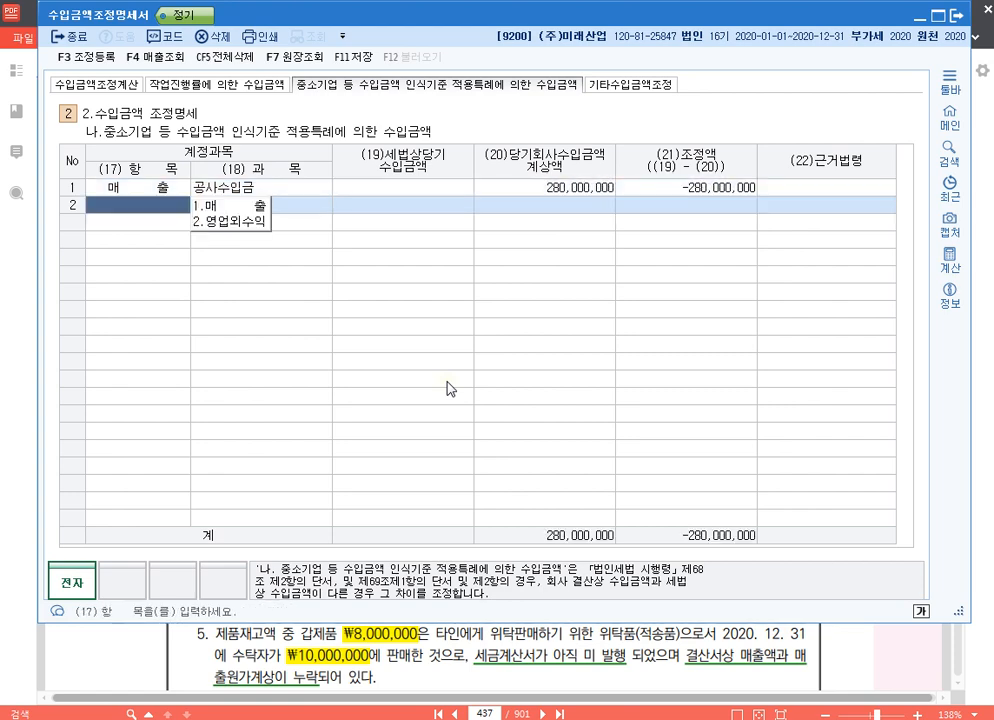
{"action": "left_click", "coordinate": [707, 189]}
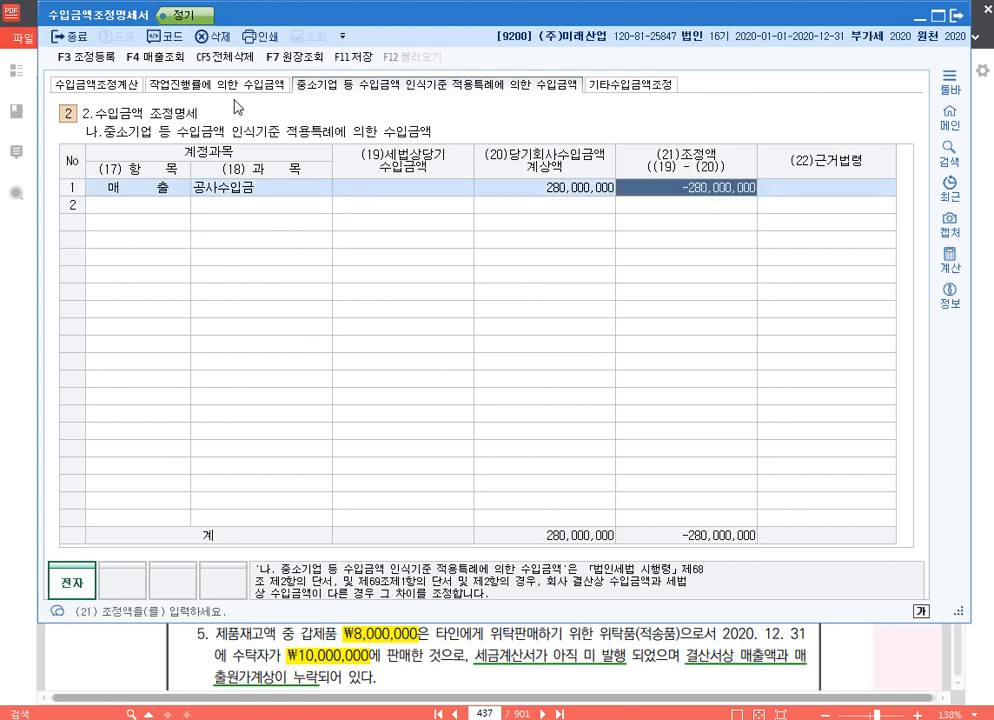
- In 수입금액조정계산, set the 공사수입금 row's 가산 to 43,850,000 and its 차감 to 280,000,000
{"action": "left_click", "coordinate": [83, 88]}
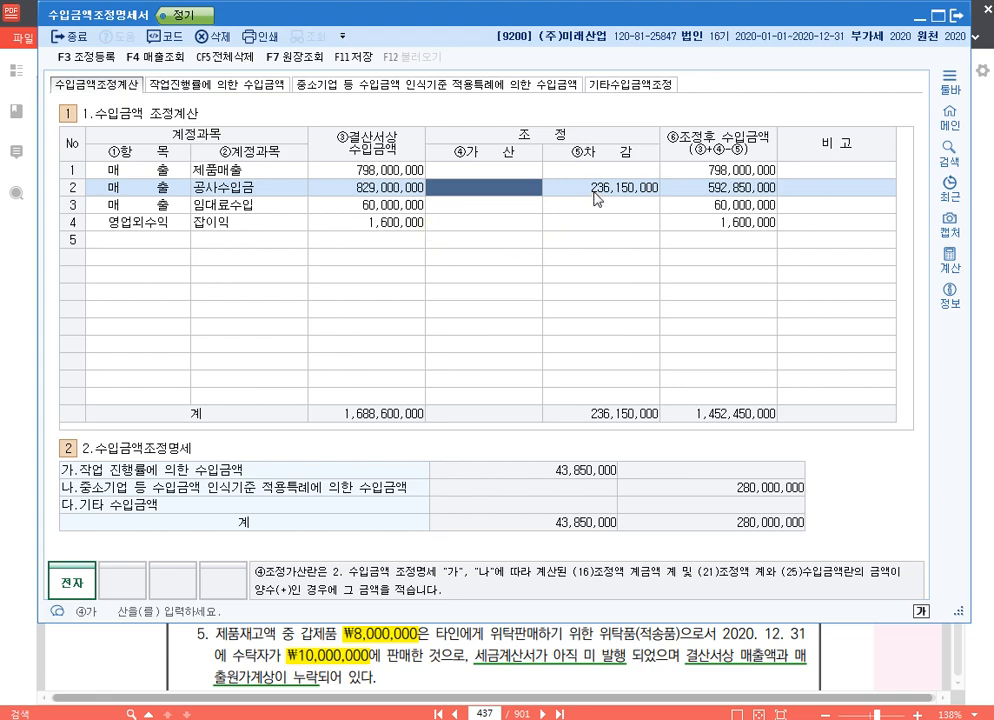
{"action": "type", "text": "43850000"}
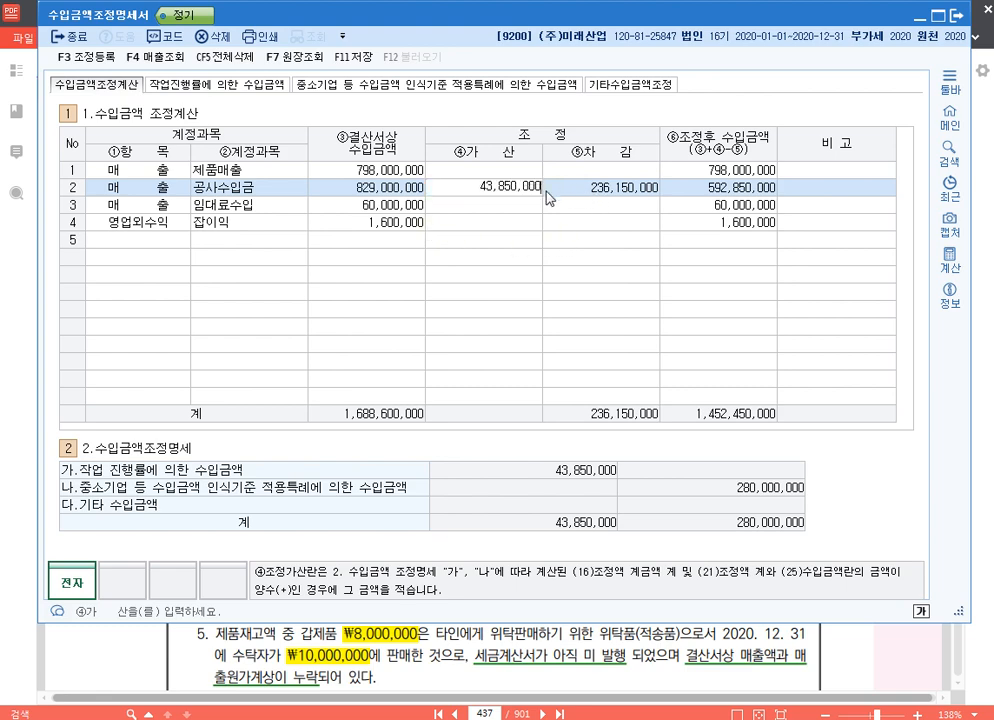
{"action": "key", "text": "Return"}
{"action": "type", "text": "280,000,000"}
{"action": "key", "text": "Return"}
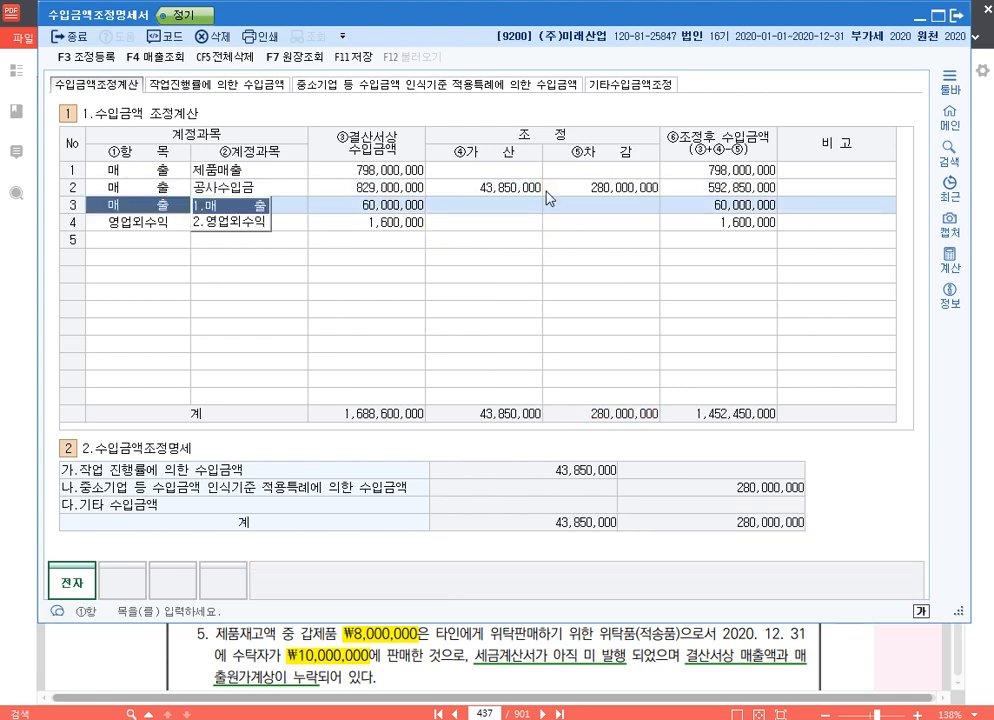
{"action": "key", "text": "Up"}
{"action": "key", "text": "Left"}
{"action": "key", "text": "Left"}
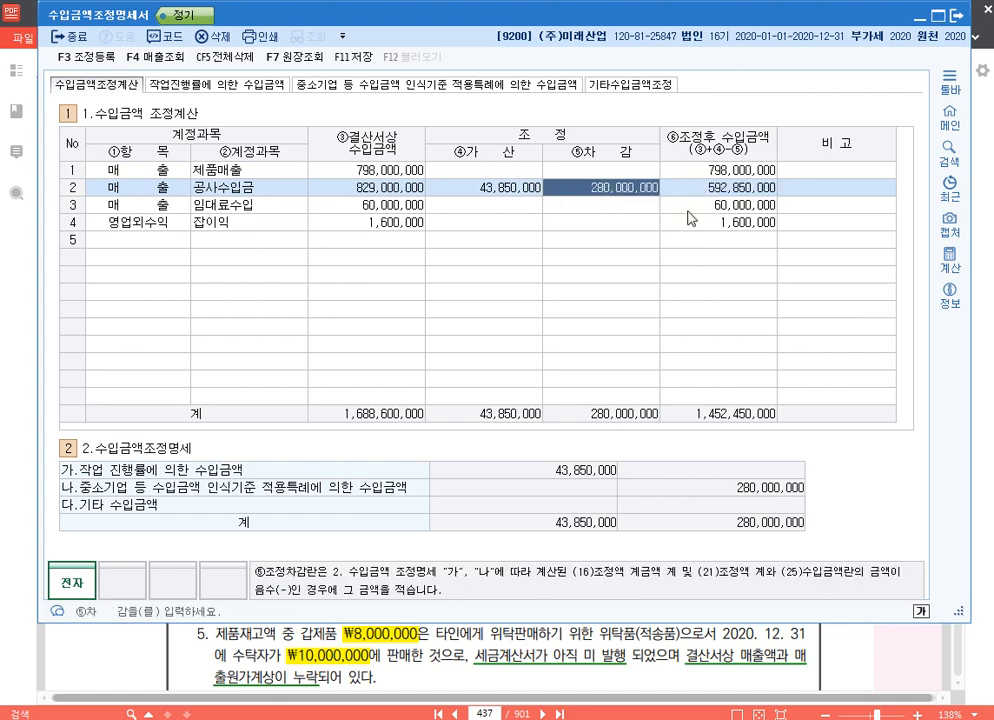
- Register 공사수입금 of 280,000,000 under 손금산입 및 익금불산입 in 조정 등록, with 유보발생 as its income disposition
{"action": "key", "text": "alt+Tab"}
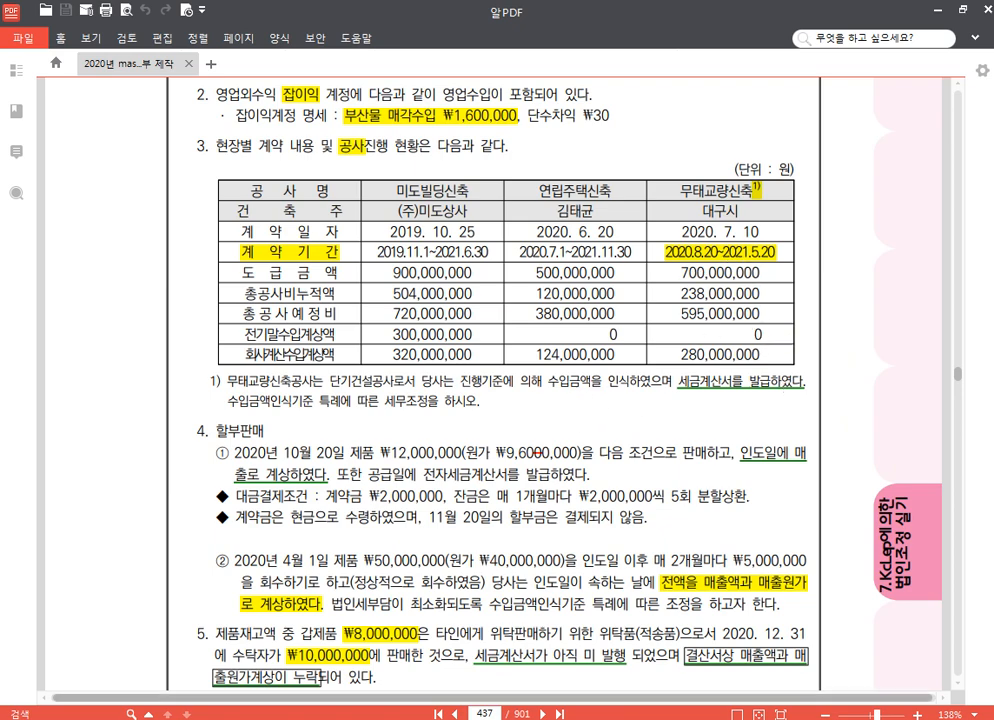
{"action": "key", "text": "alt+Tab"}
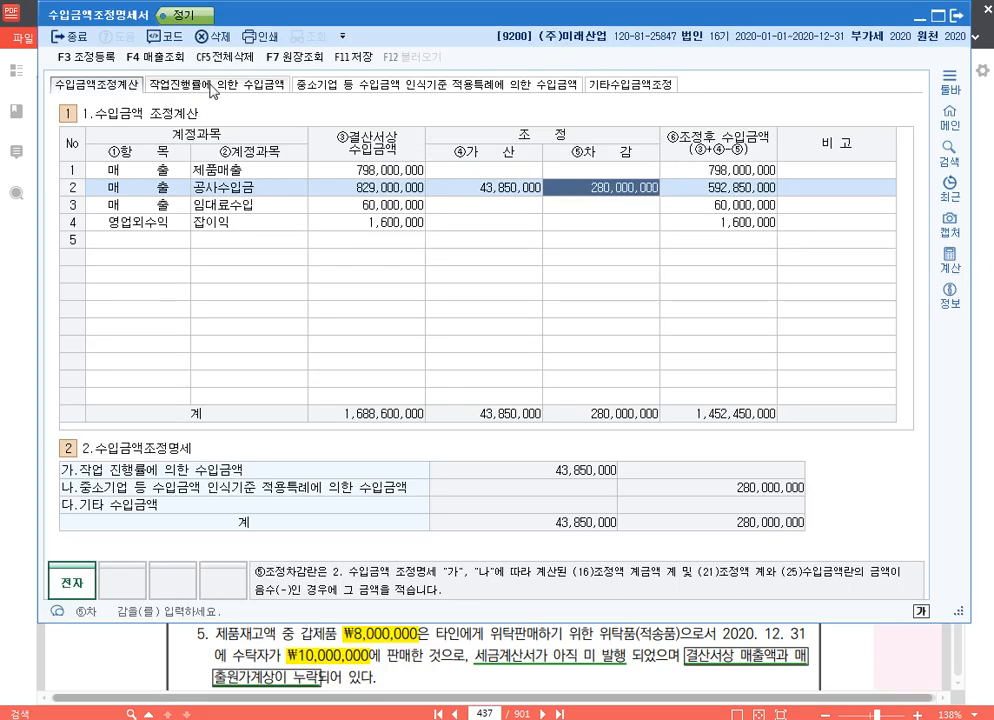
{"action": "left_click", "coordinate": [84, 56]}
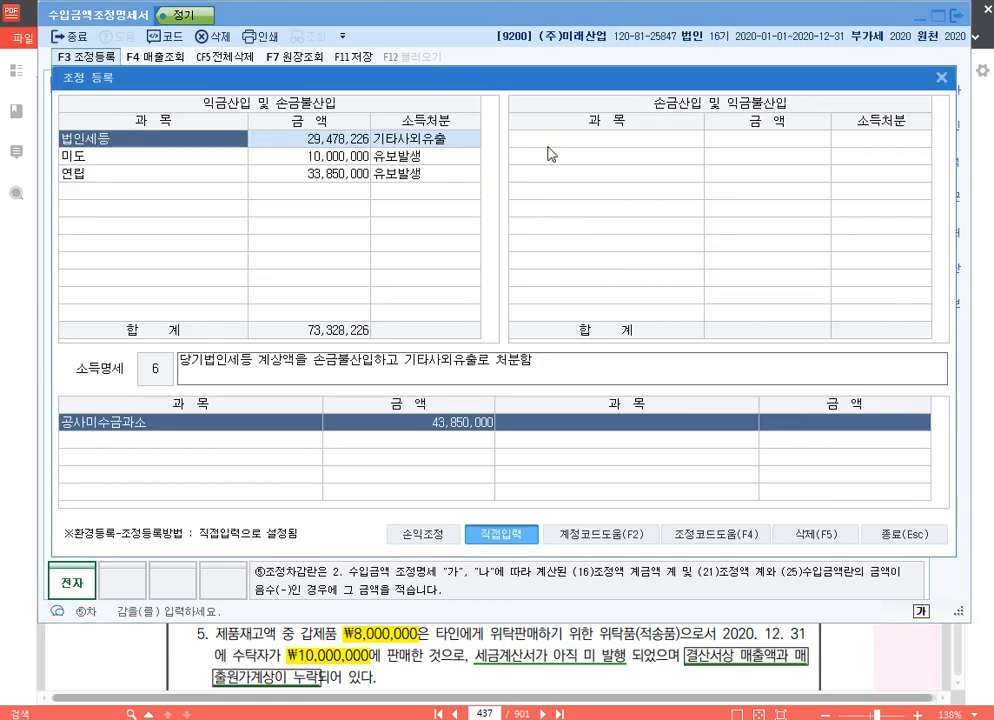
{"action": "left_click", "coordinate": [548, 148]}
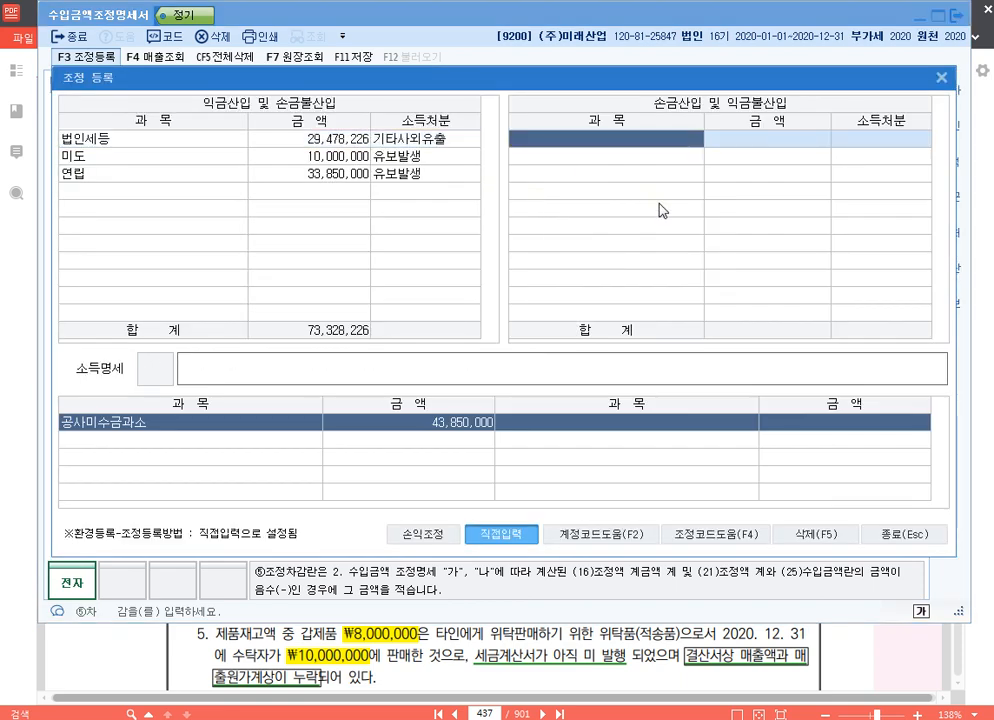
{"action": "type", "text": "공"}
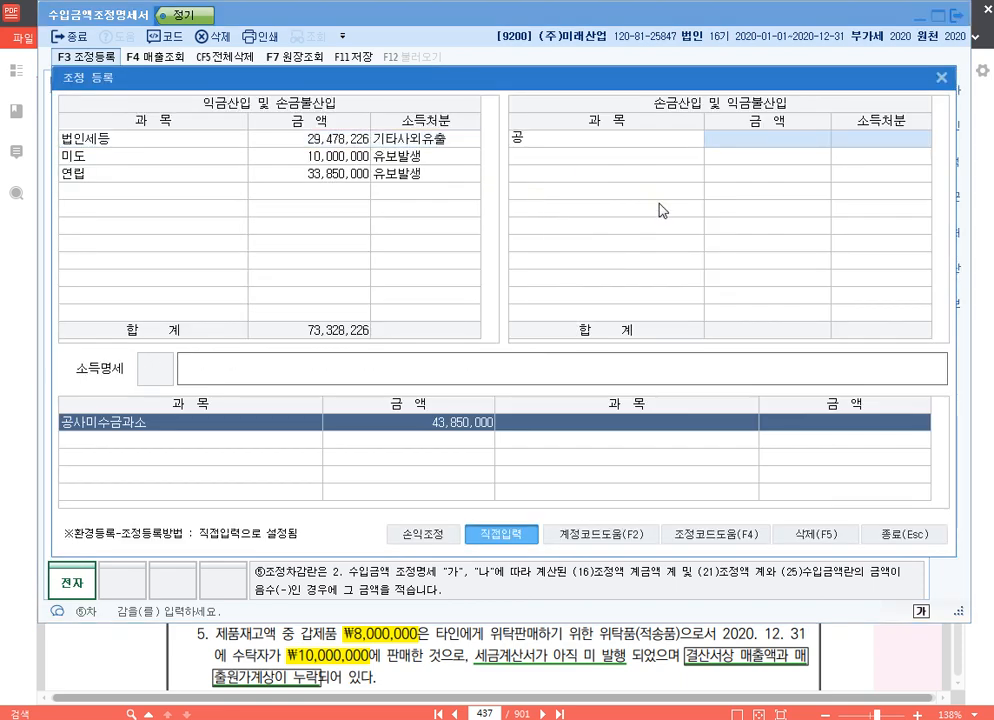
{"action": "type", "text": "사수입금"}
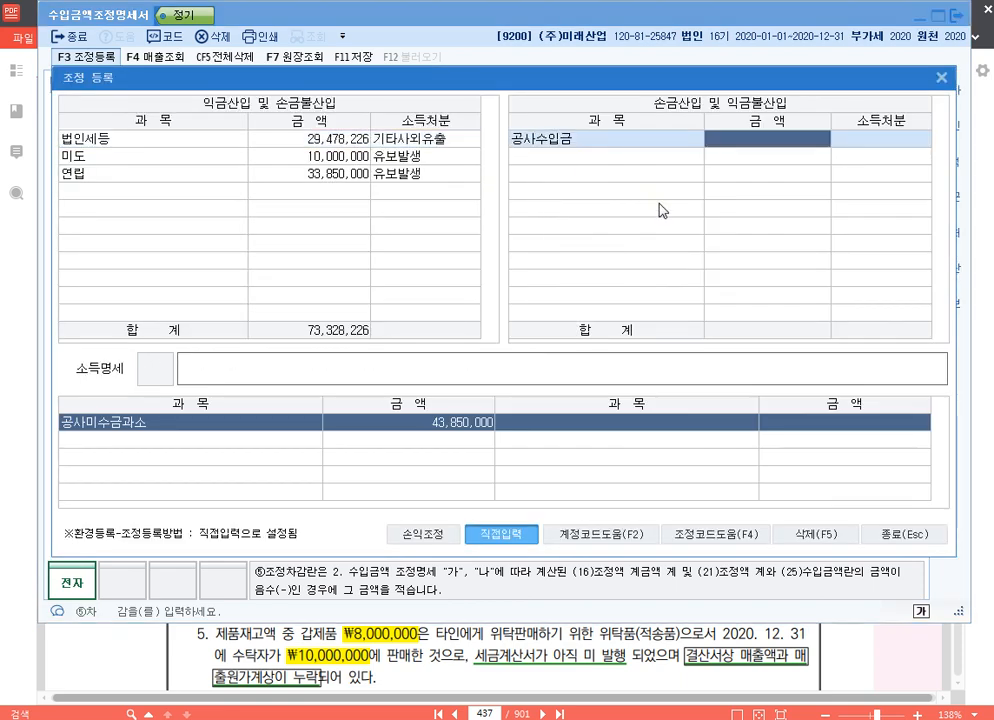
{"action": "key", "text": "Return"}
{"action": "type", "text": "280000000"}
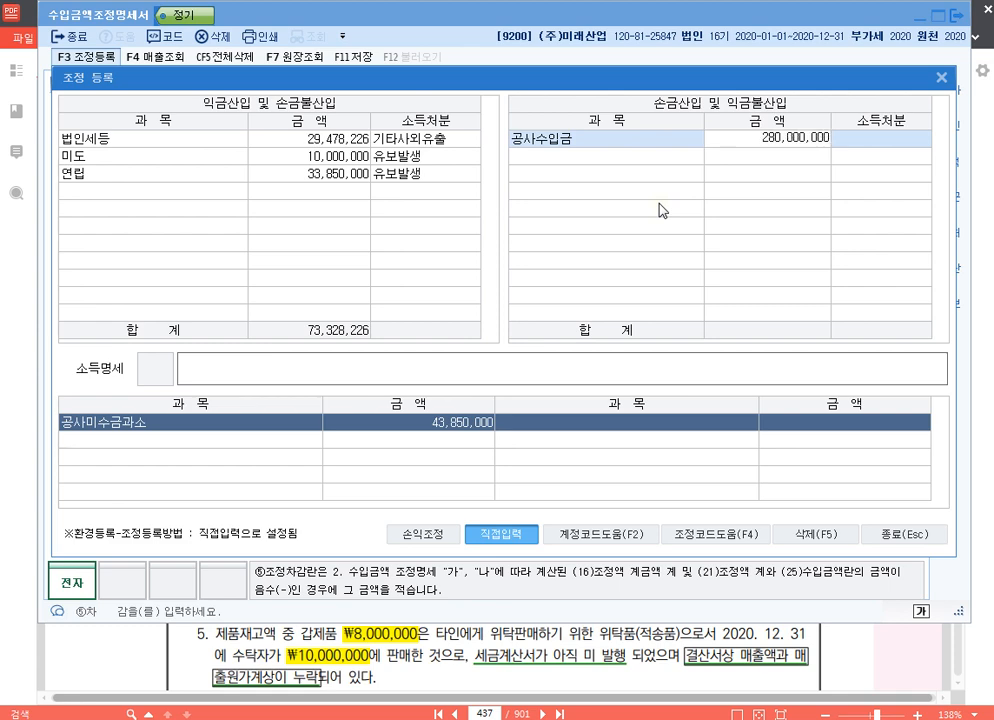
{"action": "key", "text": "Return"}
{"action": "type", "text": "1"}
{"action": "key", "text": "Return"}
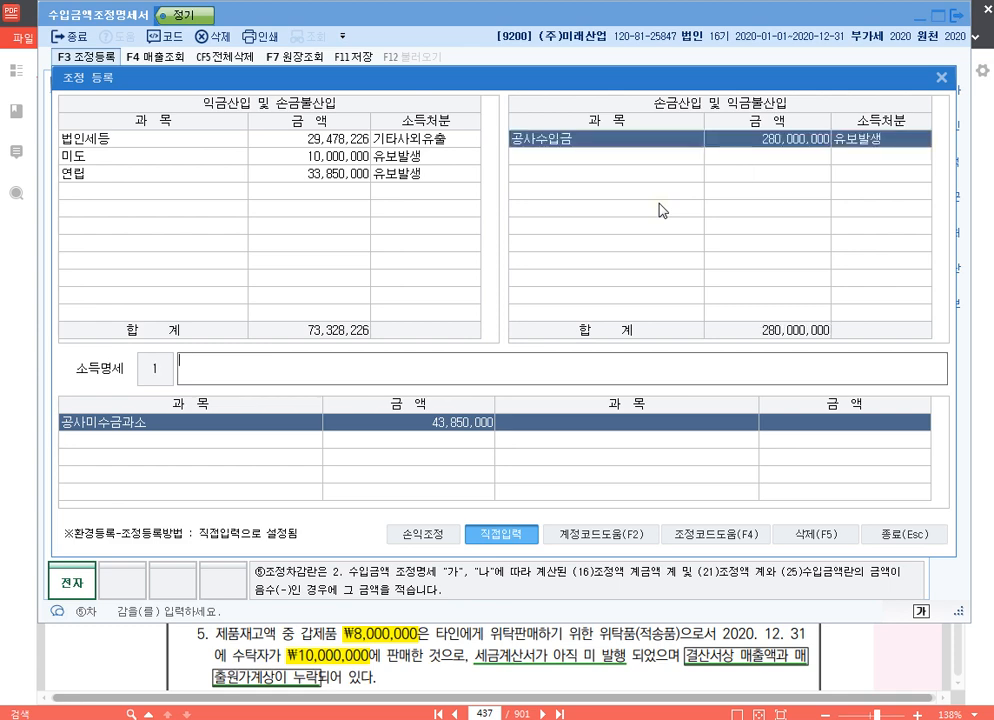
- Enter 익금불산입 공사수입금 유보 as the 소득명세 of the 공사수입금 adjustment
{"action": "type", "text": "익금불사입"}
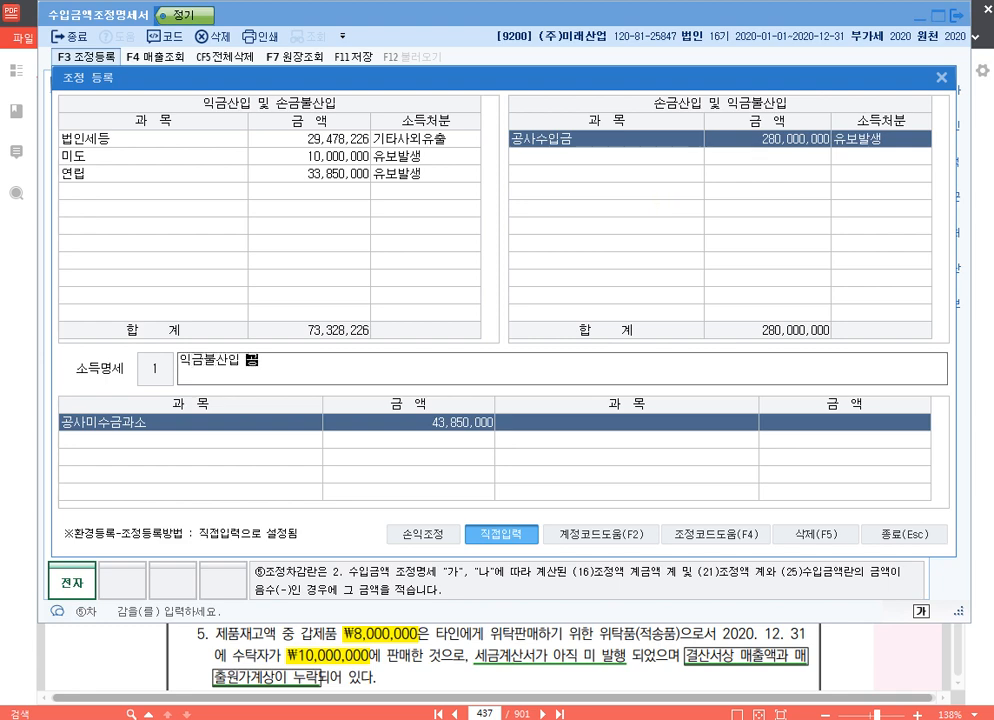
{"action": "type", "text": " 공사수입금"}
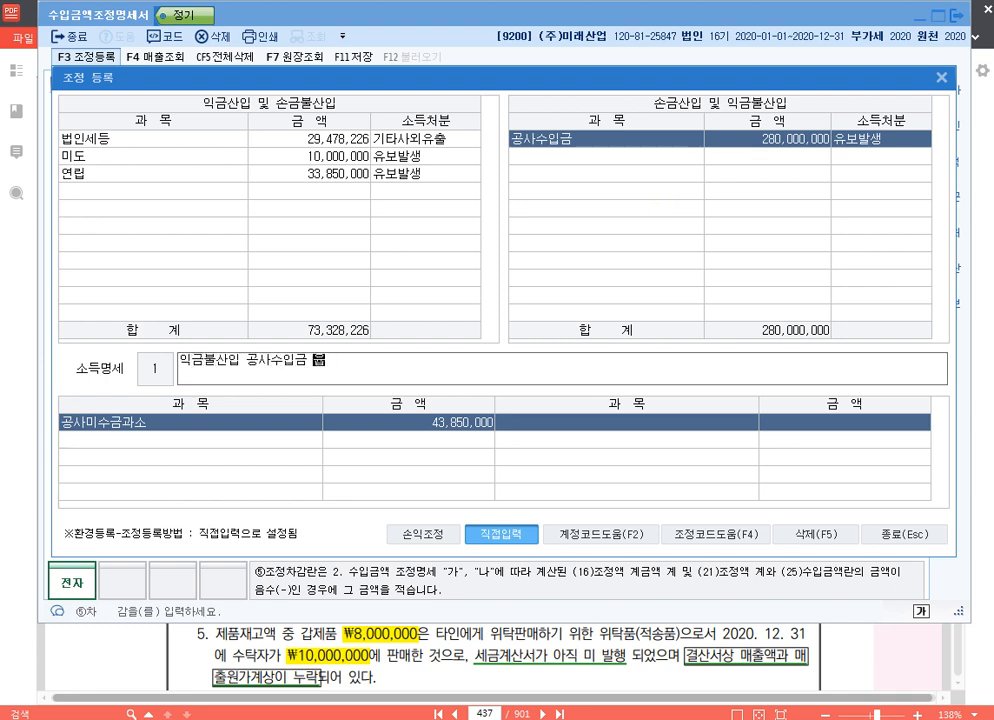
{"action": "key", "text": "Return"}
- Register 공사원가 of 238,000,000 under 익금산입 및 손금불산입, with 유보발생 as its income disposition
{"action": "key", "text": "Left"}
{"action": "key", "text": "Down"}
{"action": "key", "text": "Down"}
{"action": "key", "text": "Down"}
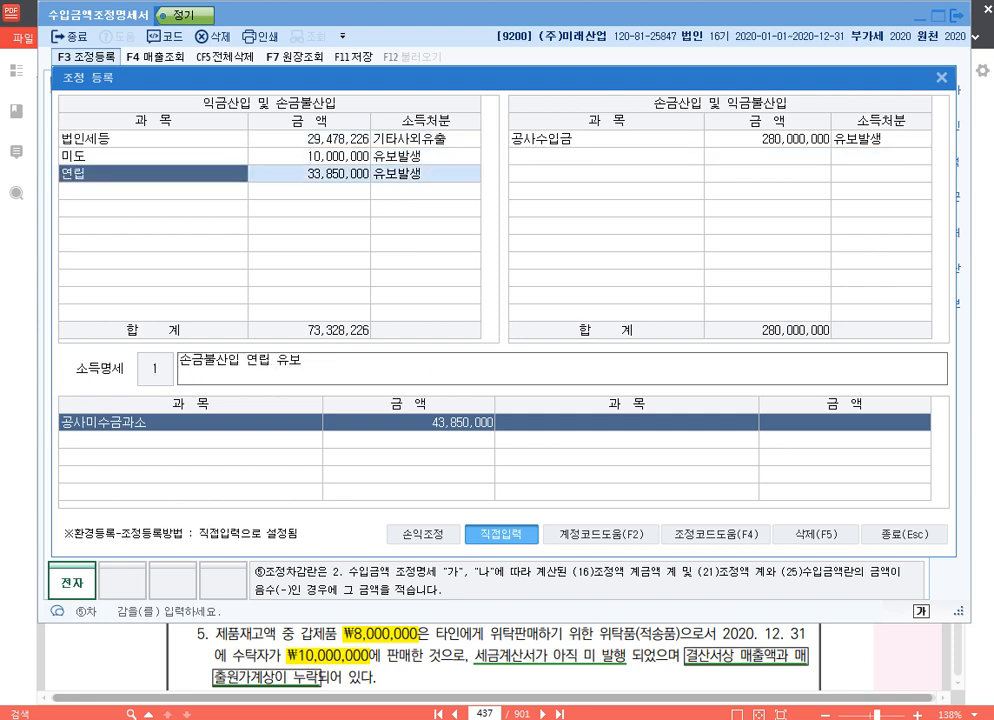
{"action": "type", "text": "공사"}
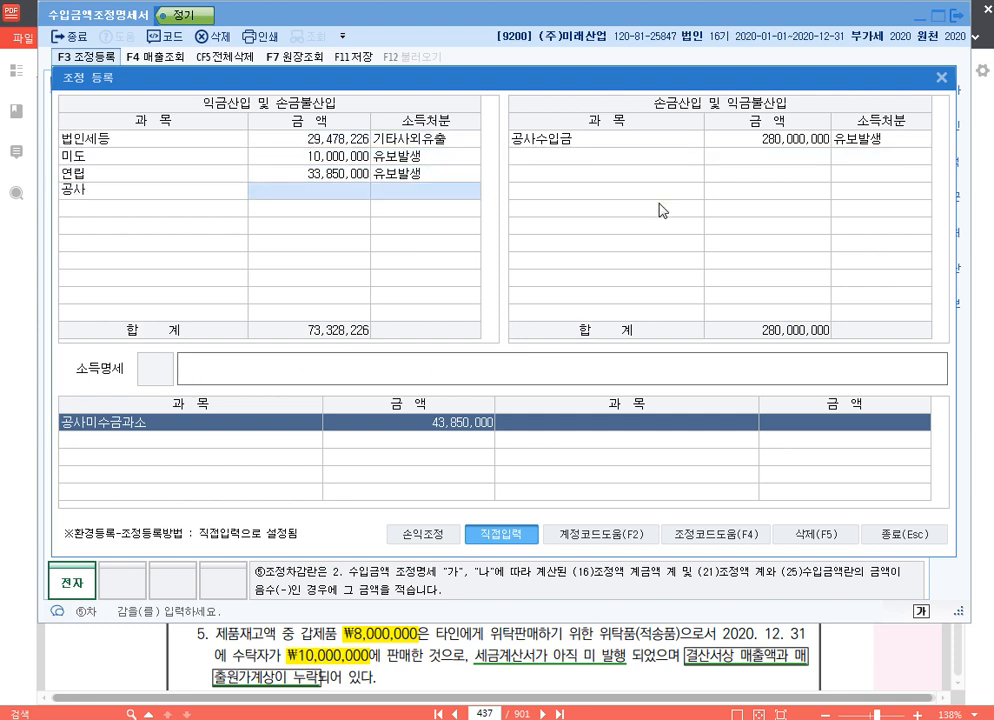
{"action": "type", "text": "ㅁ"}
{"action": "key", "text": "BackSpace"}
{"action": "type", "text": "원가"}
{"action": "key", "text": "Return"}
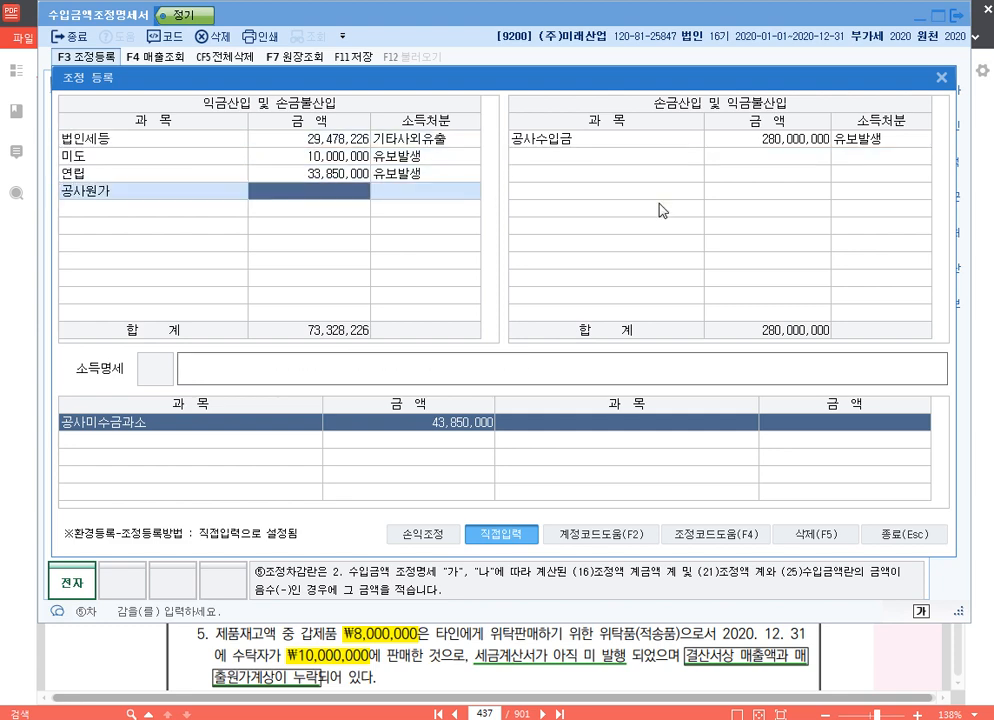
{"action": "type", "text": "238000000"}
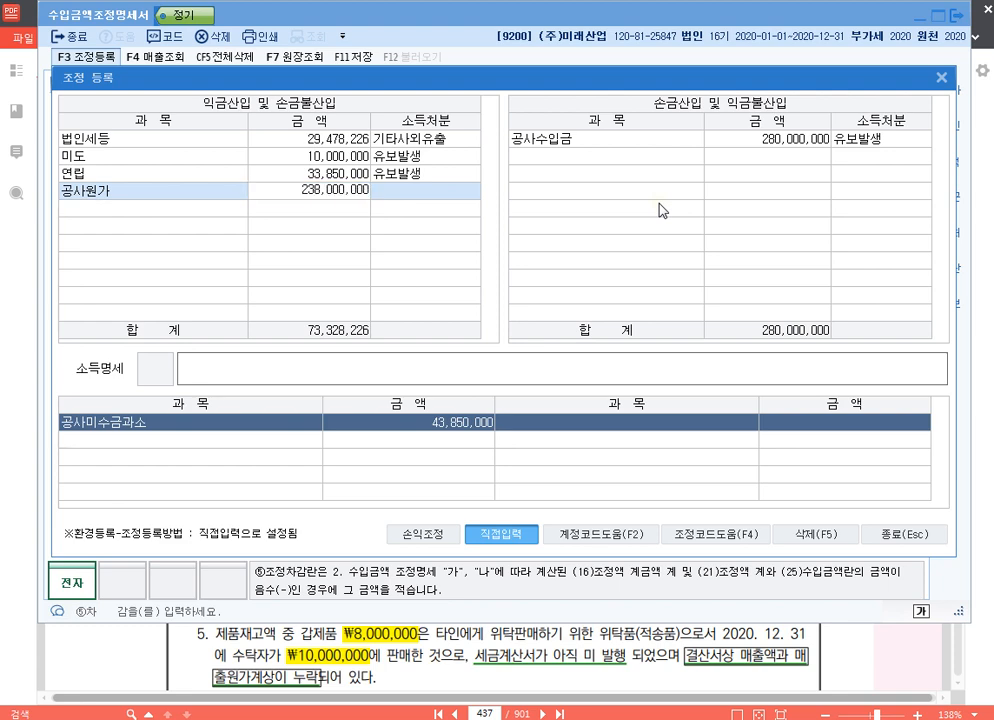
{"action": "key", "text": "Return"}
{"action": "type", "text": "1"}
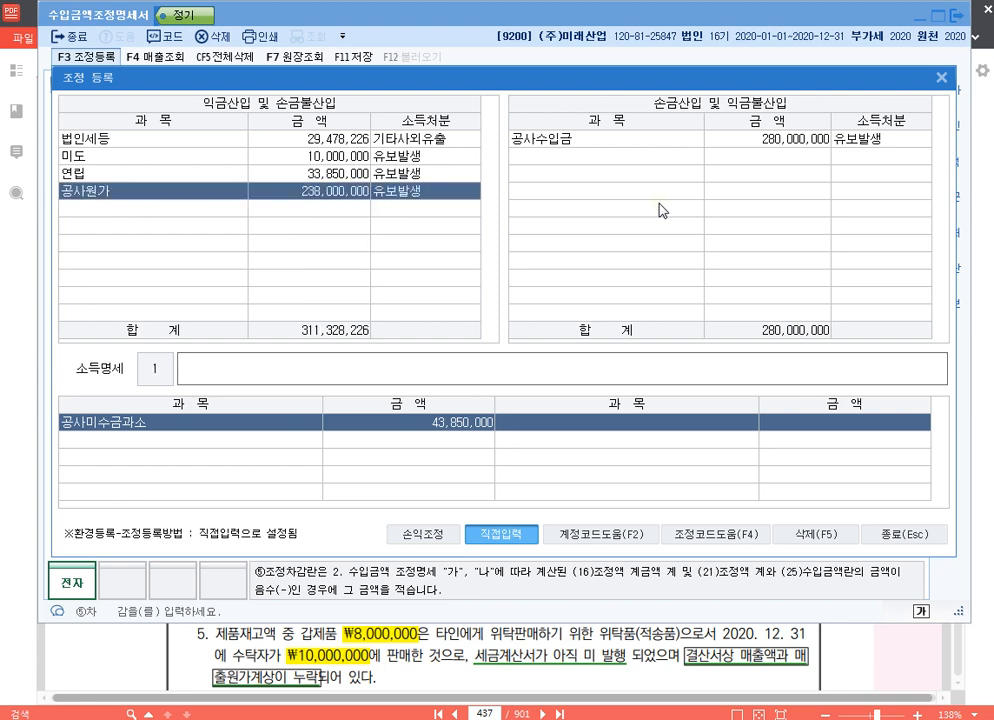
{"action": "type", "text": "손금불산입 공사원가 "}
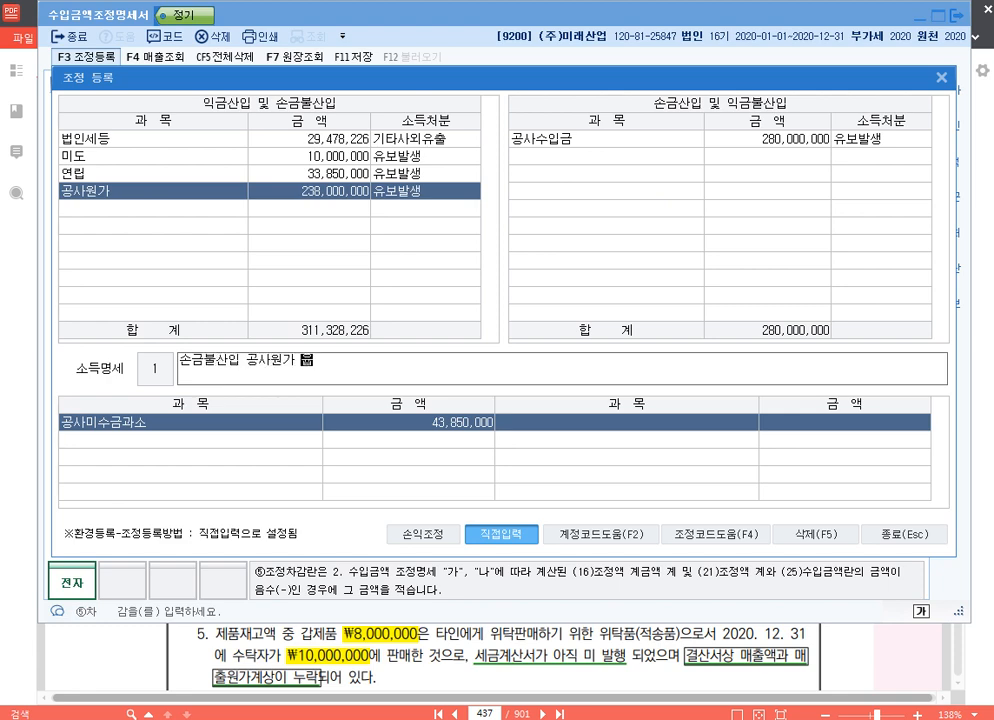
{"action": "type", "text": "유보"}
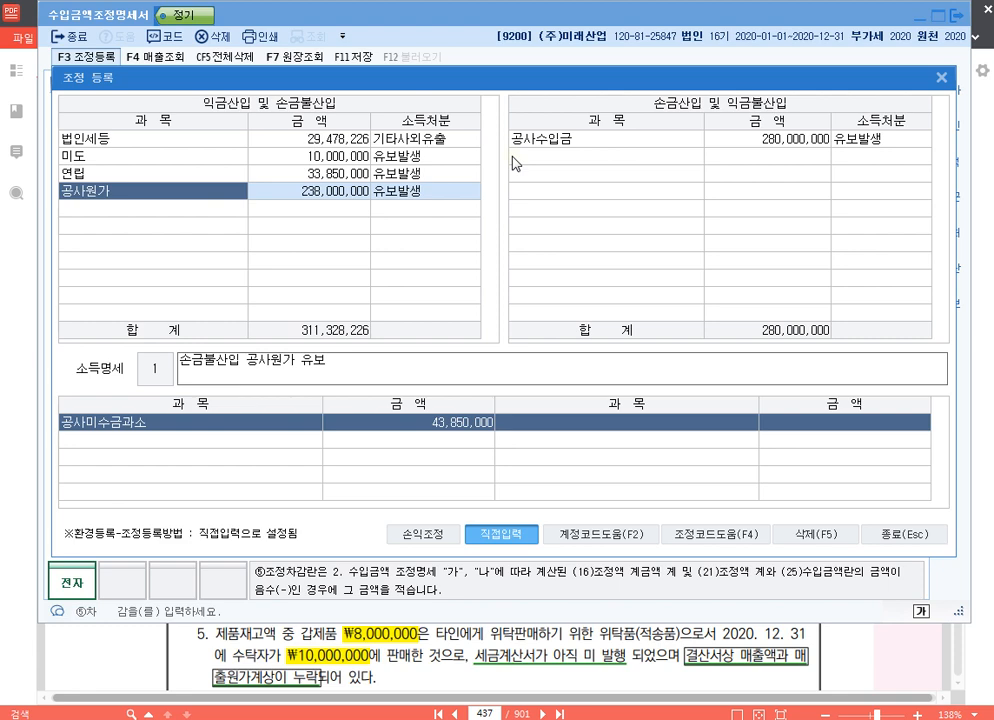
- Enter 손금불산입 공사원가 유보 as the 공사원가 adjustment's 소득명세, check both adjustments and close 조정 등록
{"action": "left_click", "coordinate": [766, 139]}
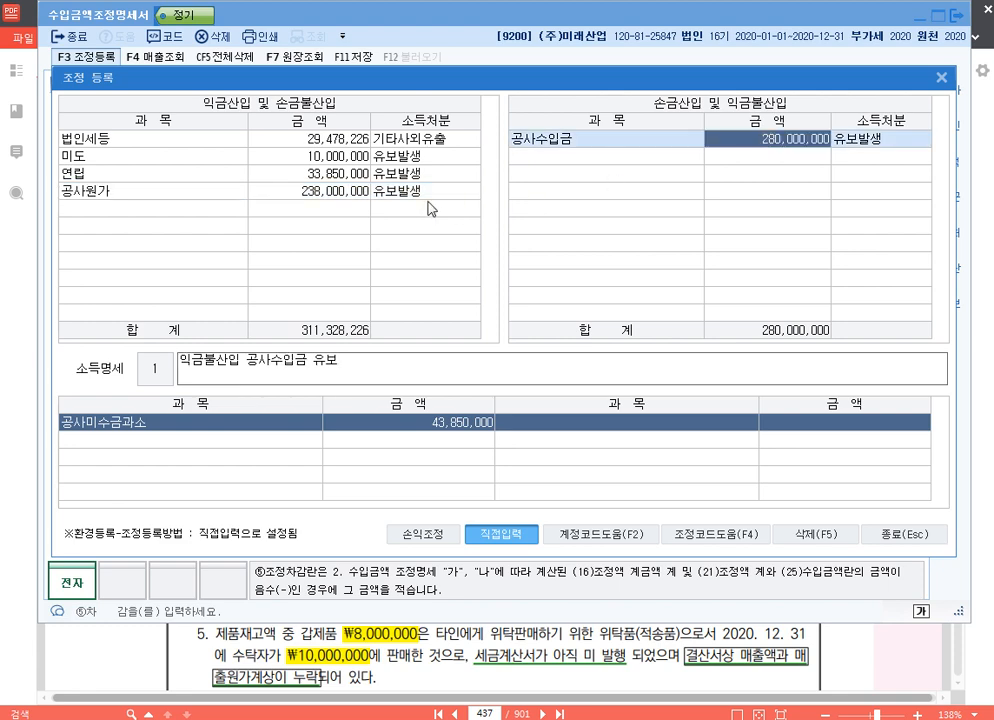
{"action": "left_click", "coordinate": [305, 193]}
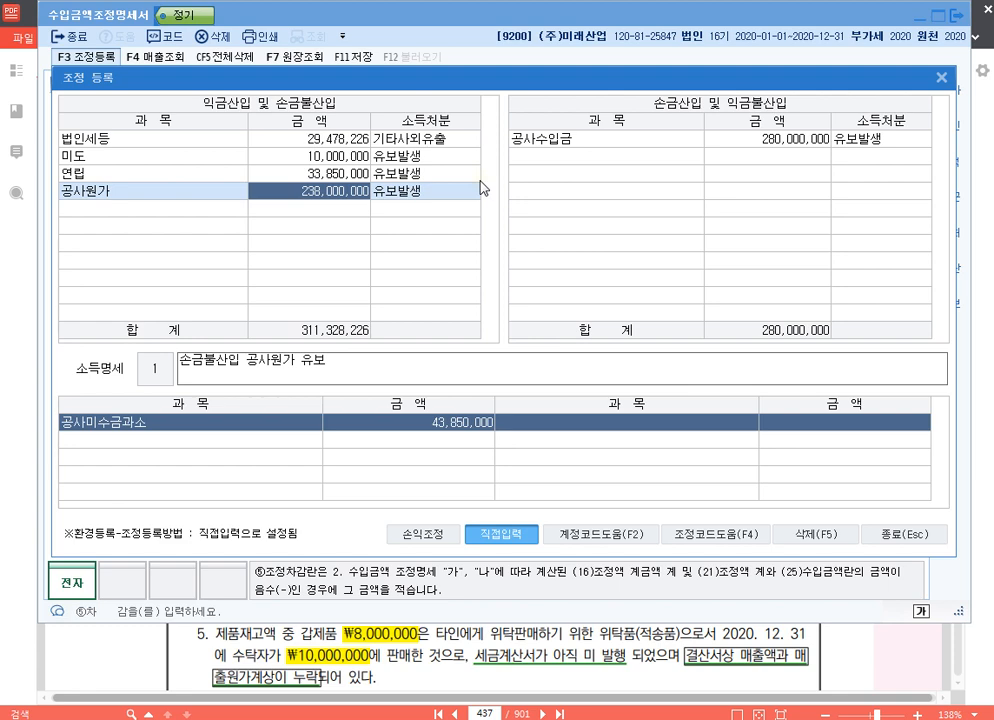
{"action": "left_click", "coordinate": [912, 534]}
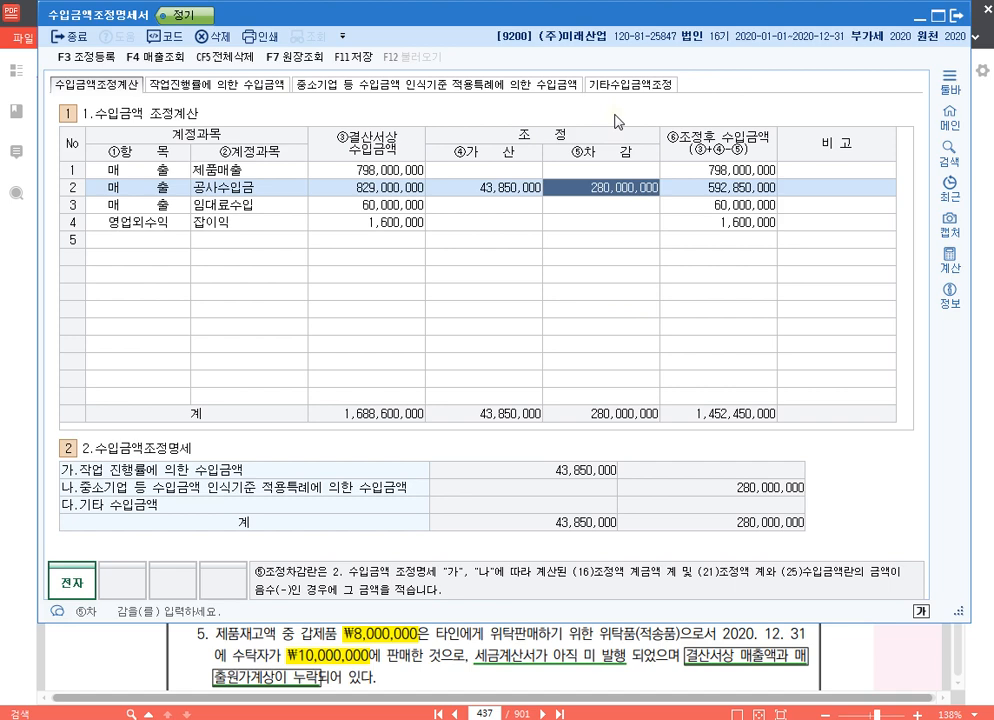
- Reopen the SME special-case section and switch to 알PDF to review the 할부판매 and 위탁판매 cases on page 437
{"action": "left_click", "coordinate": [495, 87]}
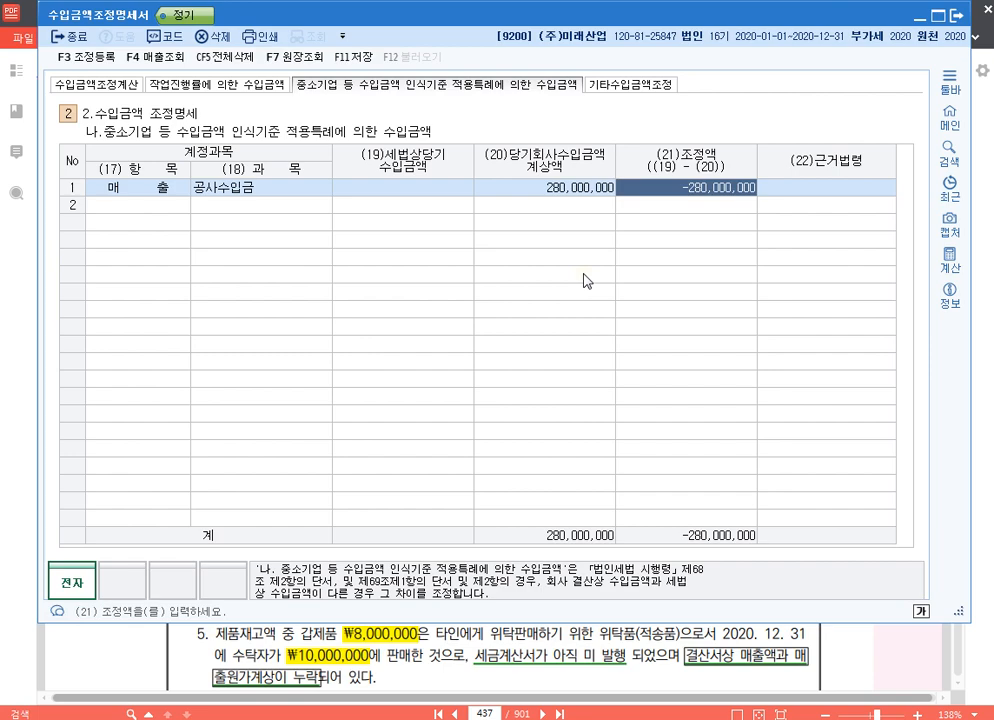
{"action": "left_click", "coordinate": [987, 404]}
{"action": "scroll", "coordinate": [636, 432], "scroll_direction": "down", "scroll_amount": 2}
{"action": "scroll", "coordinate": [604, 413], "scroll_direction": "up", "scroll_amount": 1}
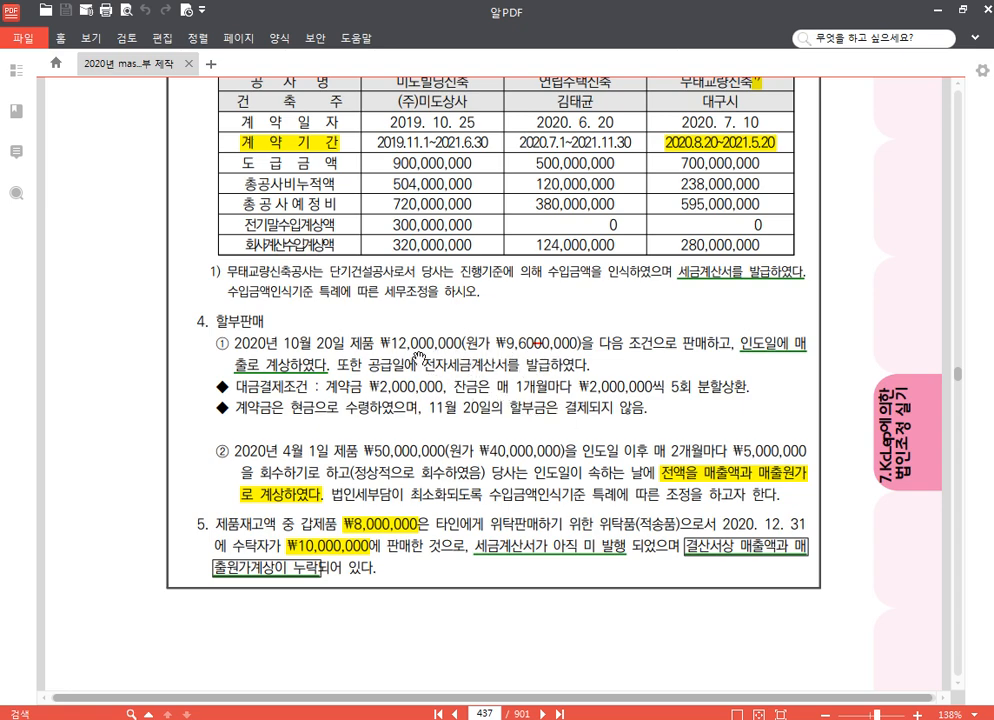
{"action": "scroll", "coordinate": [405, 370], "scroll_direction": "down", "scroll_amount": 3}
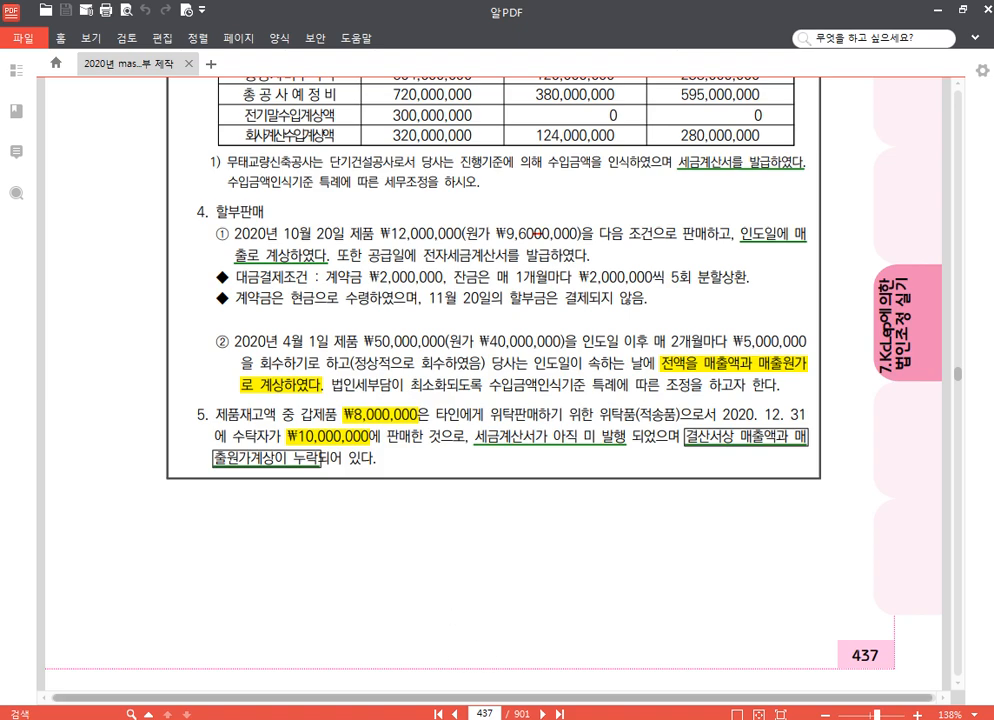
- Return to KcLep and add a 매출 제품매출 row with 세법상당기수입금액 20,000,000 and 당기회사수입금액계상액 50,000,000
{"action": "key", "text": "alt+Tab"}
{"action": "left_click", "coordinate": [157, 206]}
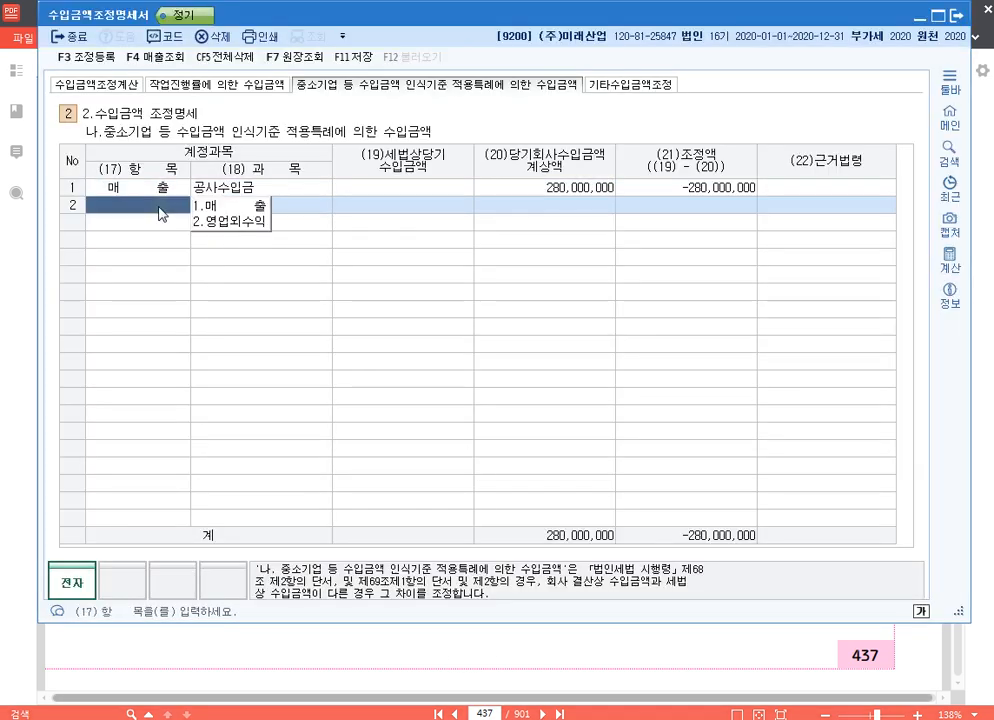
{"action": "type", "text": "1404"}
{"action": "key", "text": "Return"}
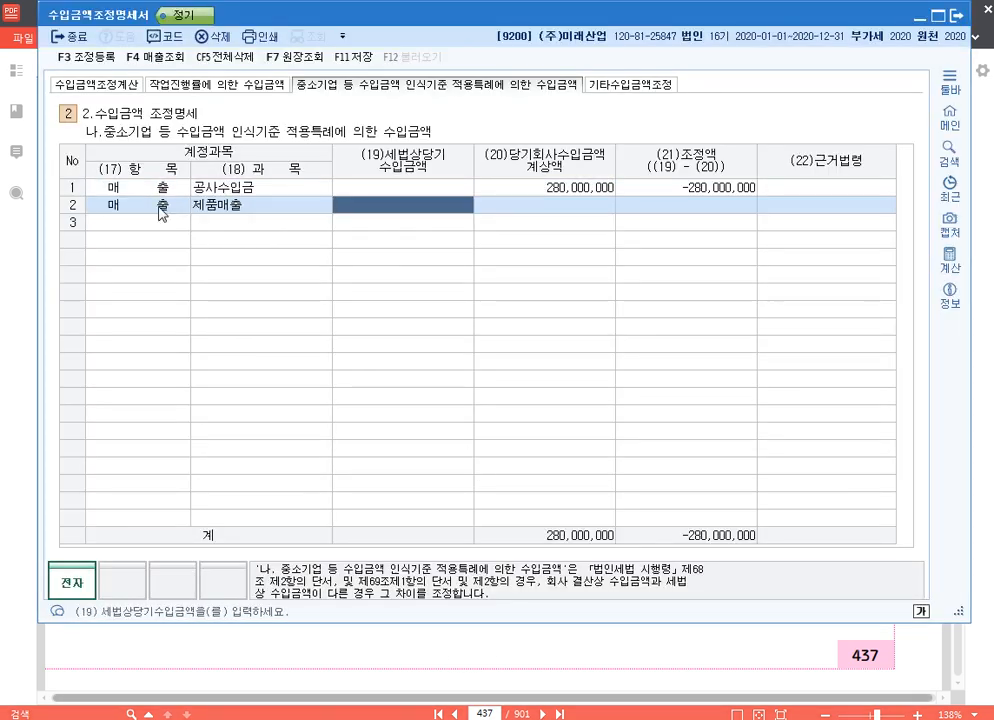
{"action": "type", "text": "20000000"}
{"action": "key", "text": "Return"}
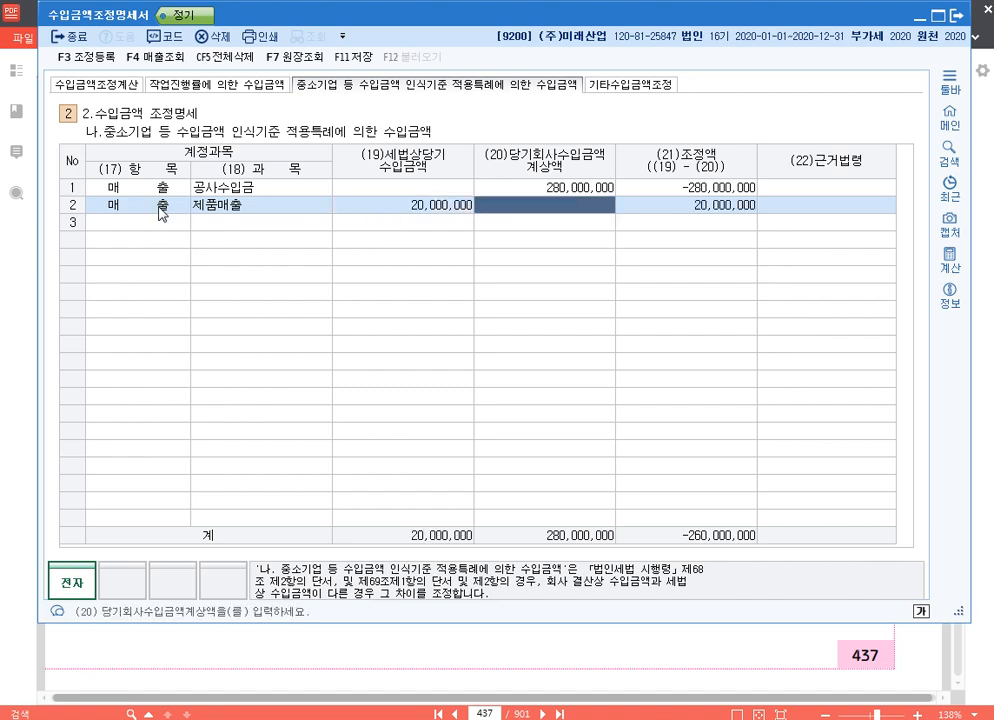
{"action": "type", "text": "50000000"}
{"action": "key", "text": "Return"}
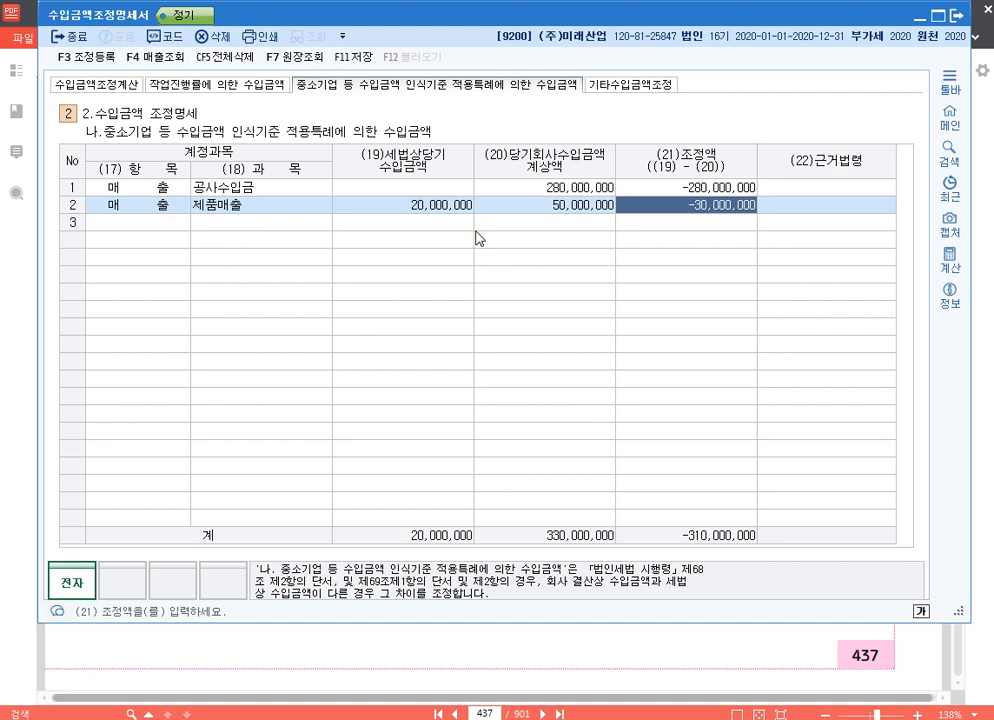
- Recheck the 할부판매 case in 알PDF, then register 장기할부 of 30,000,000 under 손금산입 및 익금불산입 in KcLep as 유보발생
{"action": "left_click", "coordinate": [984, 288]}
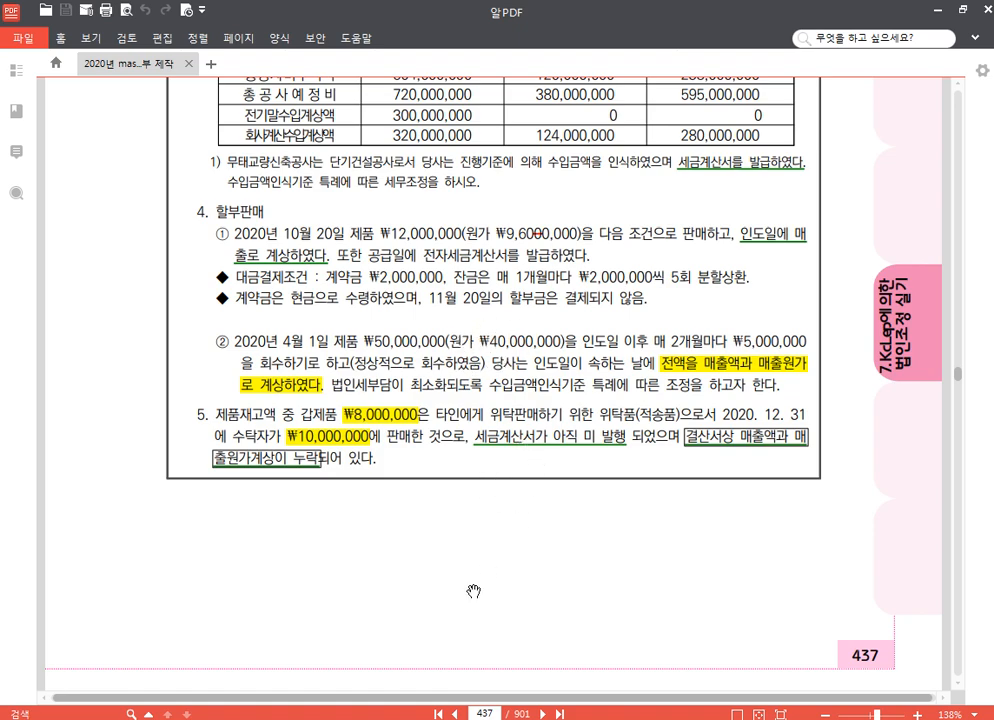
{"action": "left_click", "coordinate": [398, 716]}
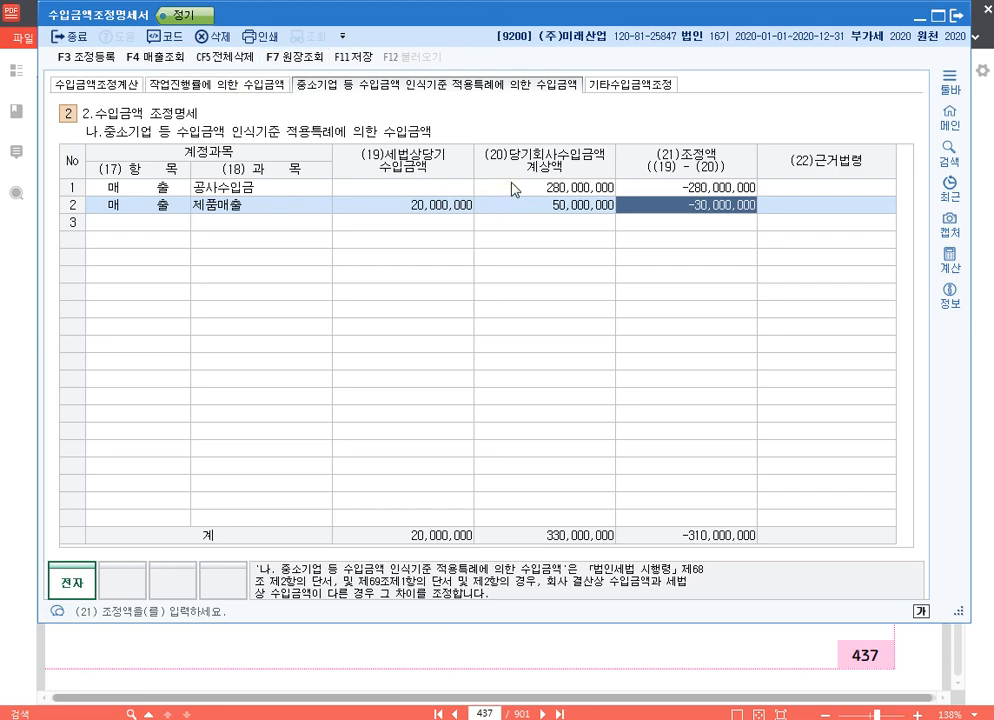
{"action": "key", "text": "F3"}
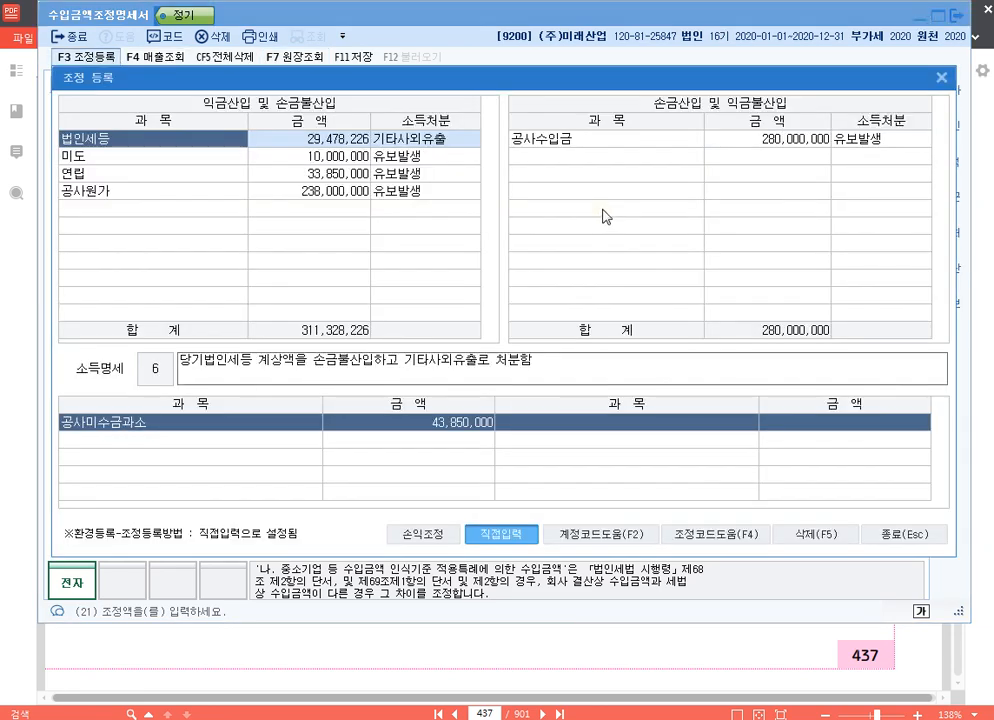
{"action": "left_click", "coordinate": [602, 158]}
{"action": "type", "text": "장"}
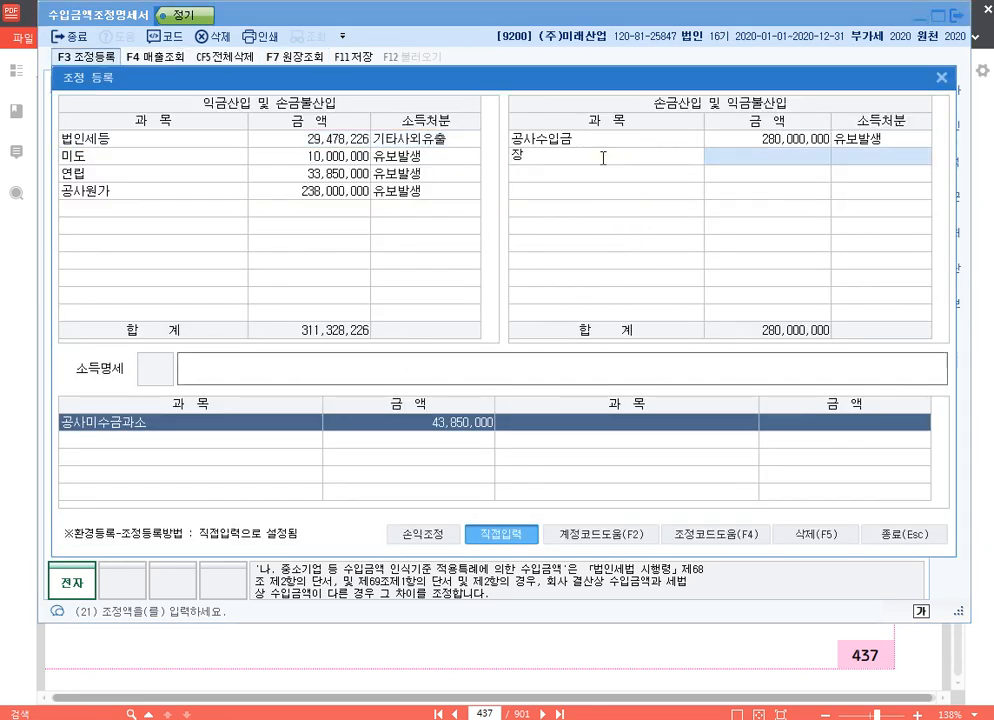
{"action": "type", "text": "기할부"}
{"action": "key", "text": "Return"}
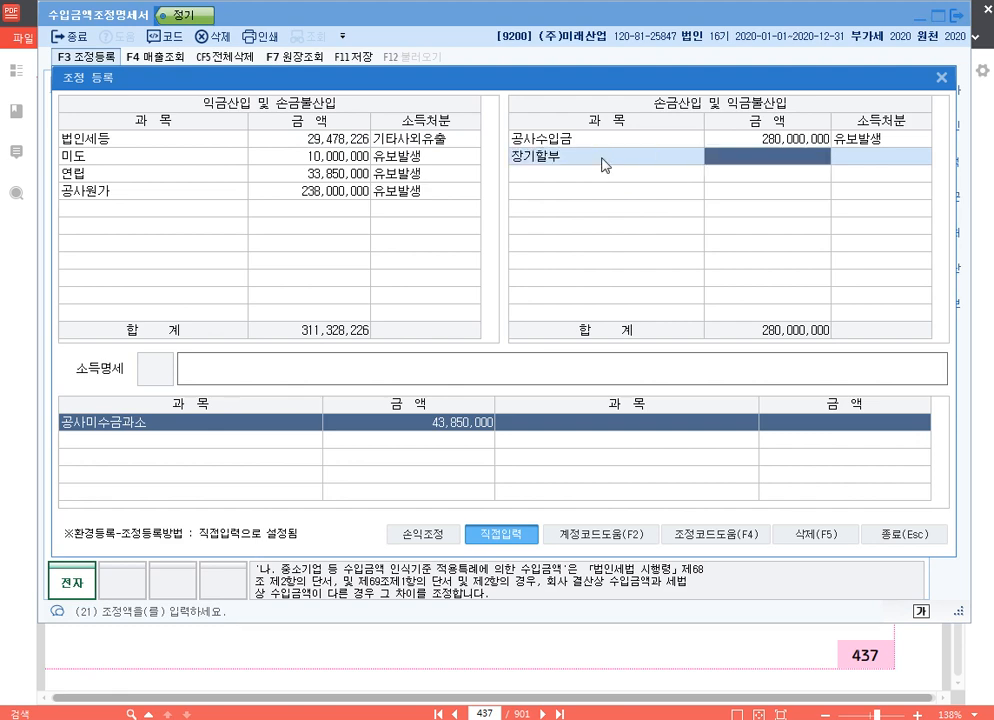
{"action": "type", "text": "30000000"}
{"action": "key", "text": "Return"}
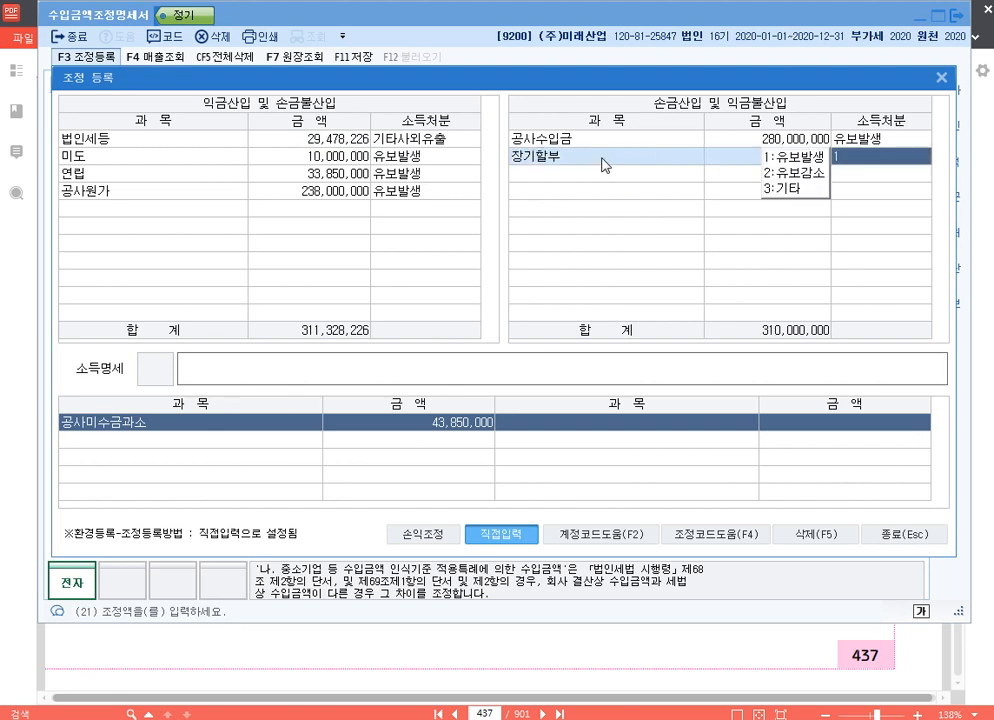
{"action": "type", "text": "1익금불산입"}
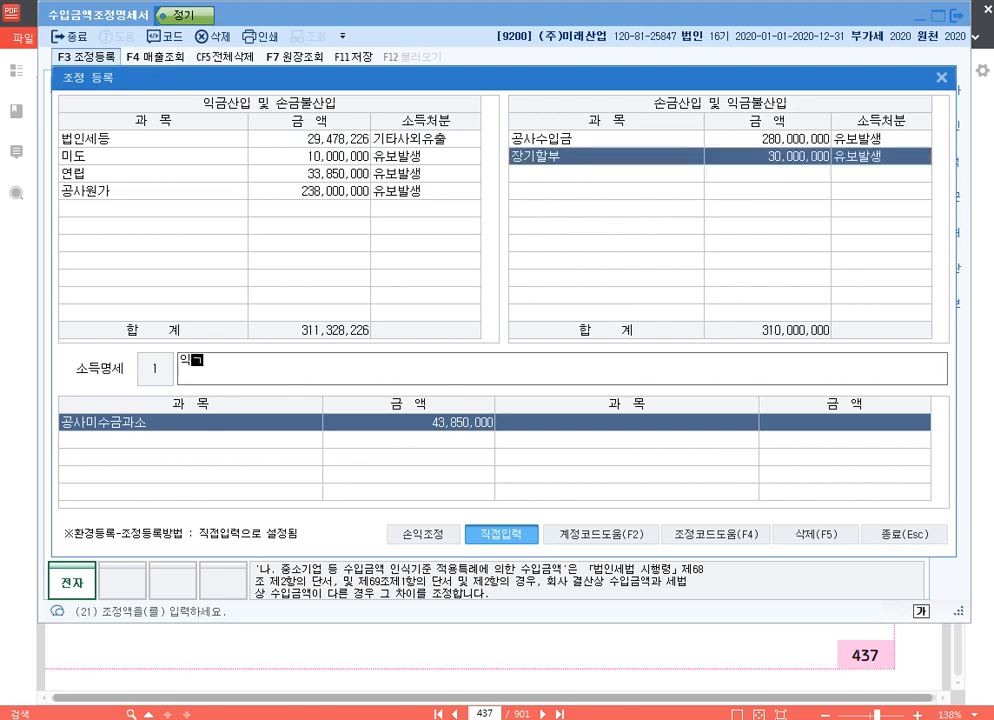
{"action": "type", "text": " 장기할부"}
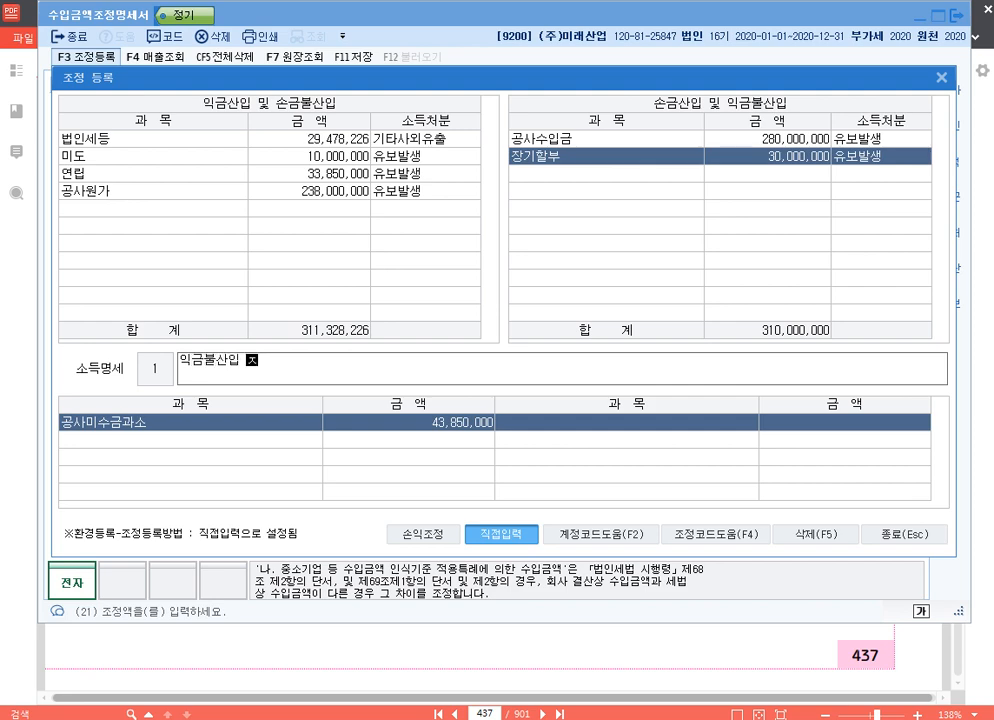
{"action": "type", "text": " 유보"}
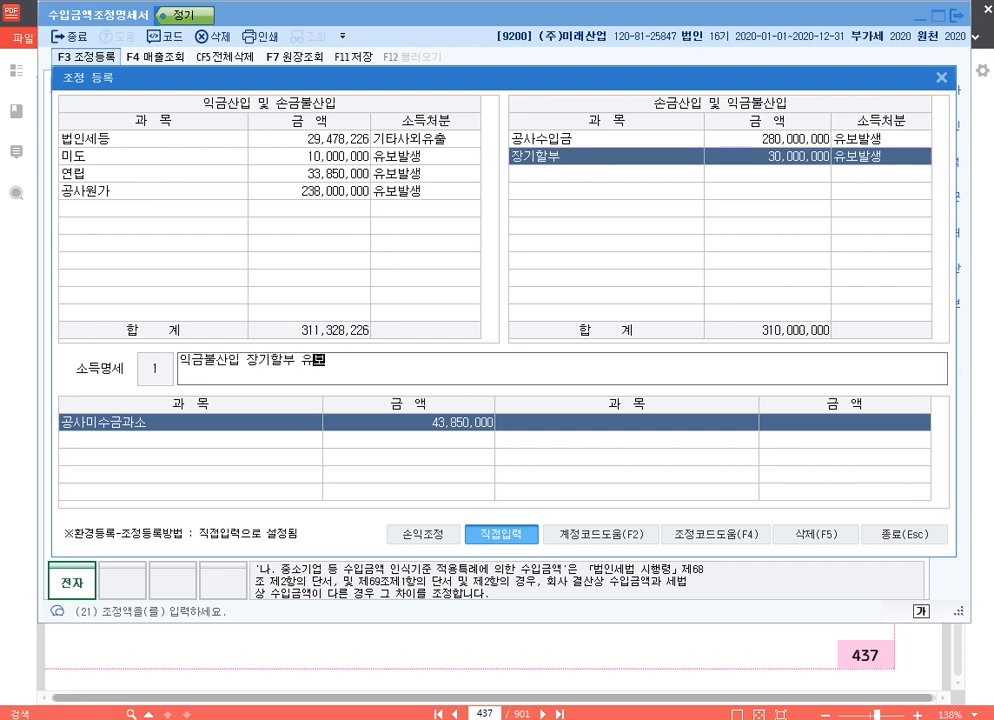
- Enter 익금불산입 장기할부 유보 as the 소득명세 of the 장기할부 adjustment
{"action": "key", "text": "Return"}
- Register 장기할부원가 of 24,000,000 under 익금산입 및 손금불산입, with 유보발생 as its income disposition
{"action": "left_click", "coordinate": [152, 139]}
{"action": "key", "text": "Down"}
{"action": "key", "text": "Down"}
{"action": "key", "text": "Down"}
{"action": "key", "text": "Down"}
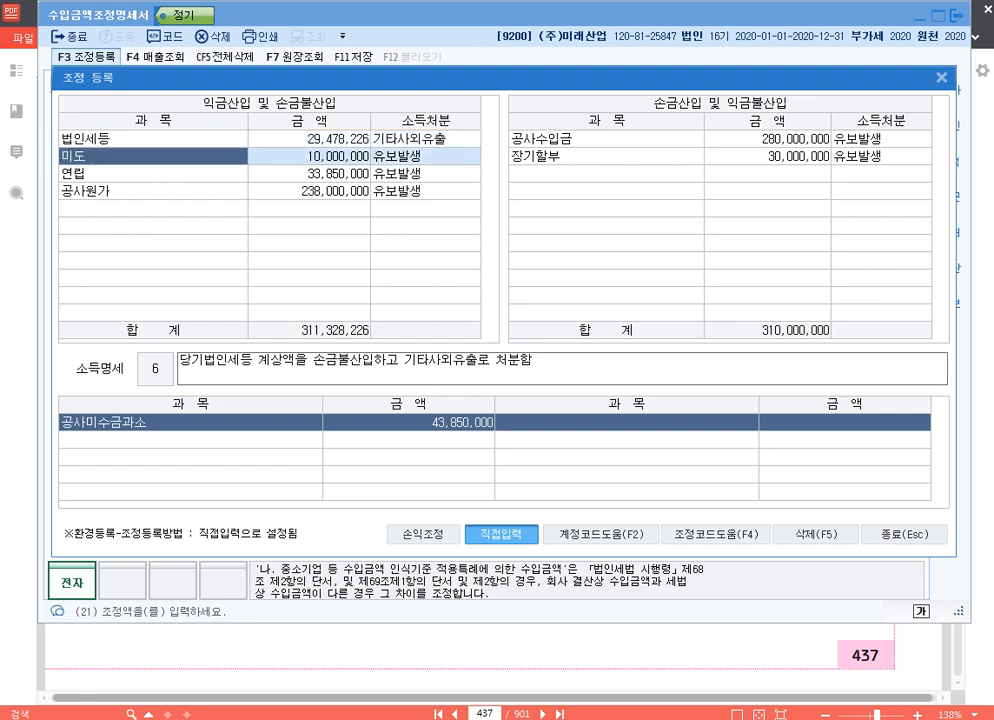
{"action": "type", "text": "장기할부"}
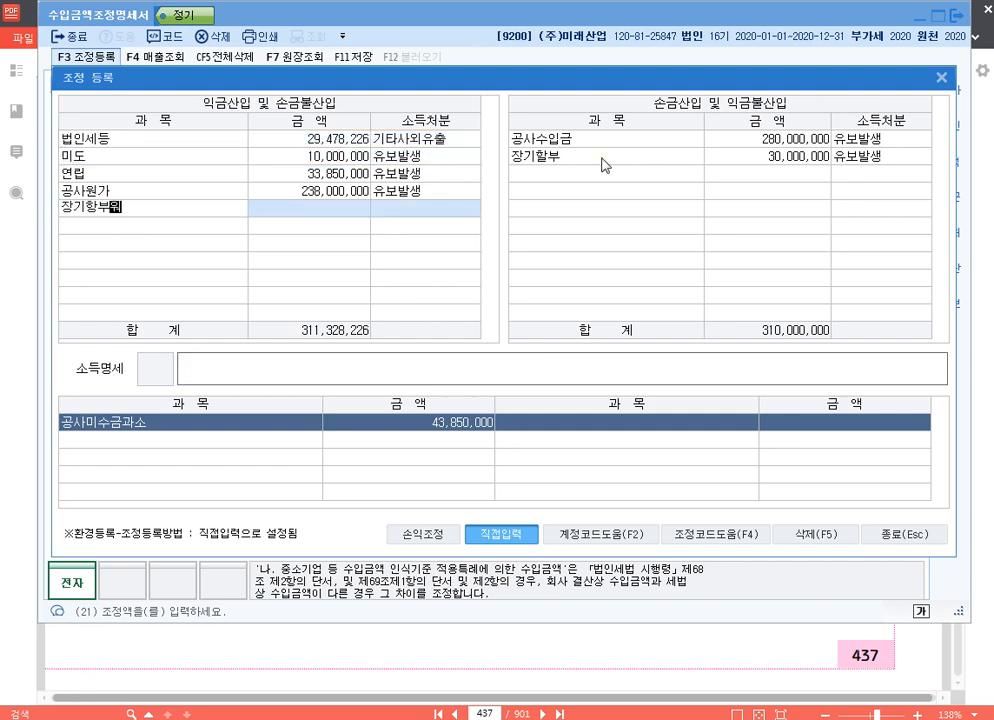
{"action": "type", "text": "원가"}
{"action": "key", "text": "Return"}
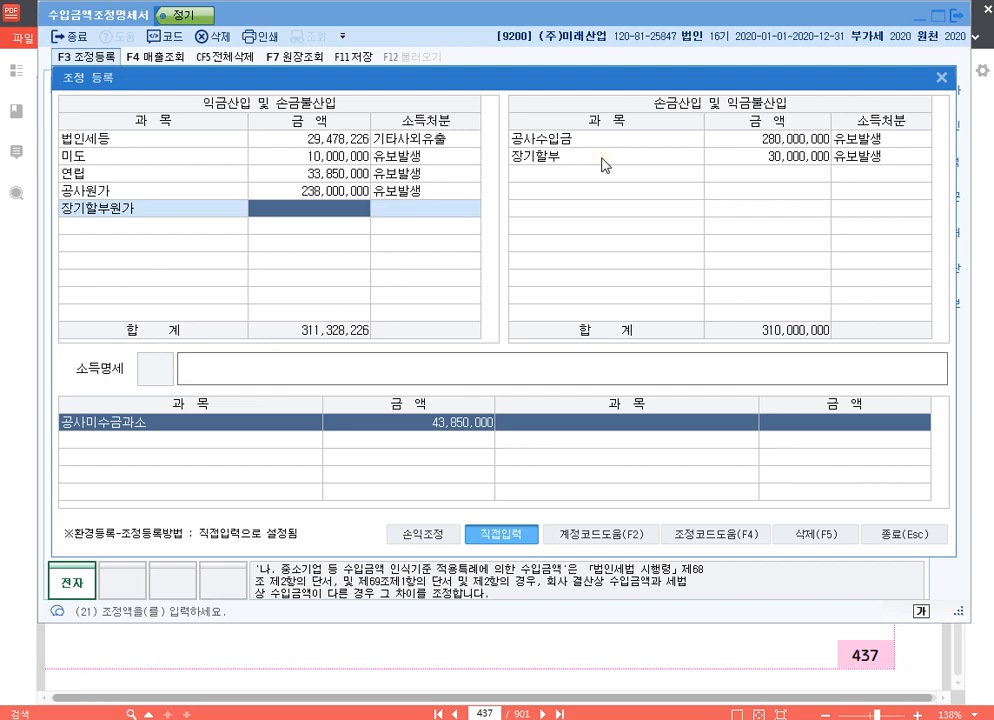
{"action": "type", "text": "24000000"}
{"action": "key", "text": "Return"}
{"action": "key", "text": "1"}
{"action": "key", "text": "Return"}
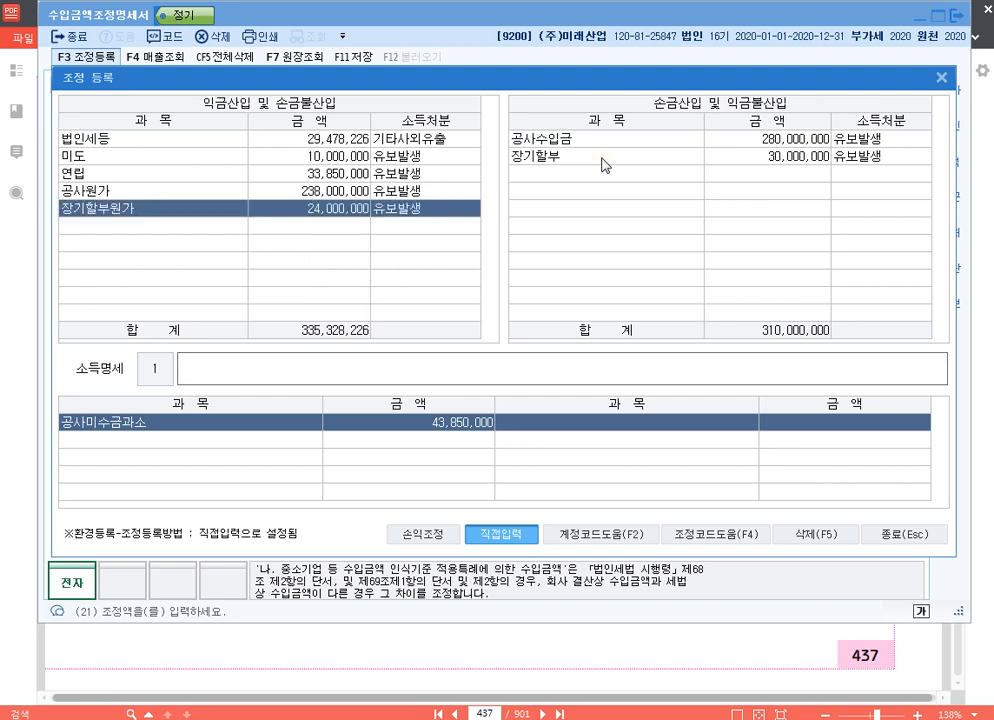
- Enter 손금불산입 장기할부원가 유보 as the 장기할부원가 adjustment's 소득명세 and close 조정 등록
{"action": "type", "text": "손금불산입 장"}
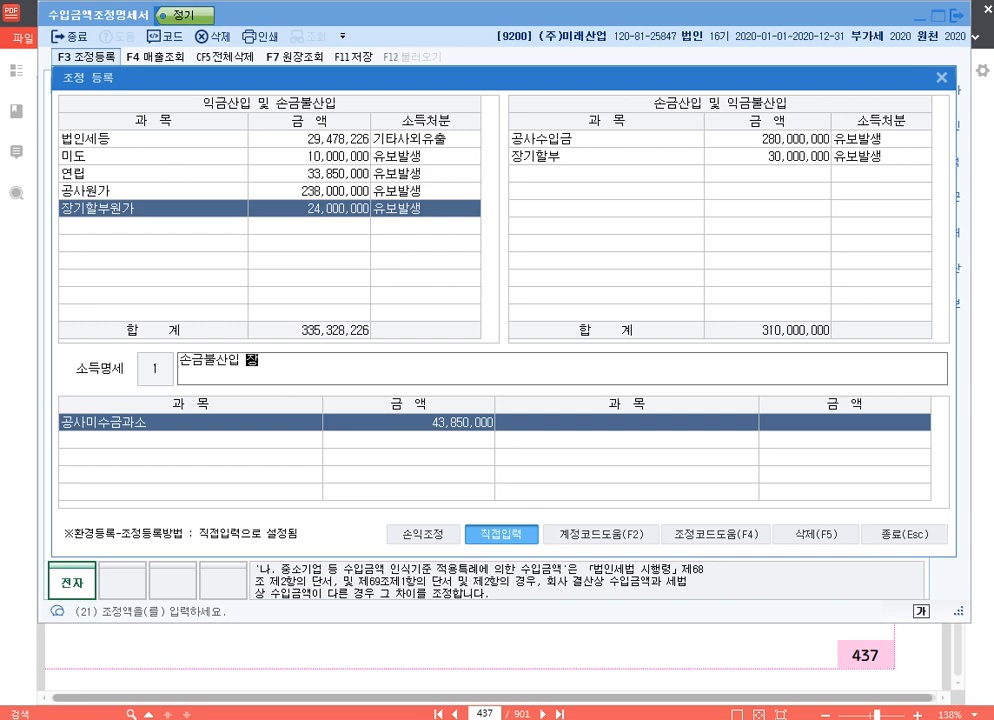
{"action": "type", "text": "기할부원가 유보"}
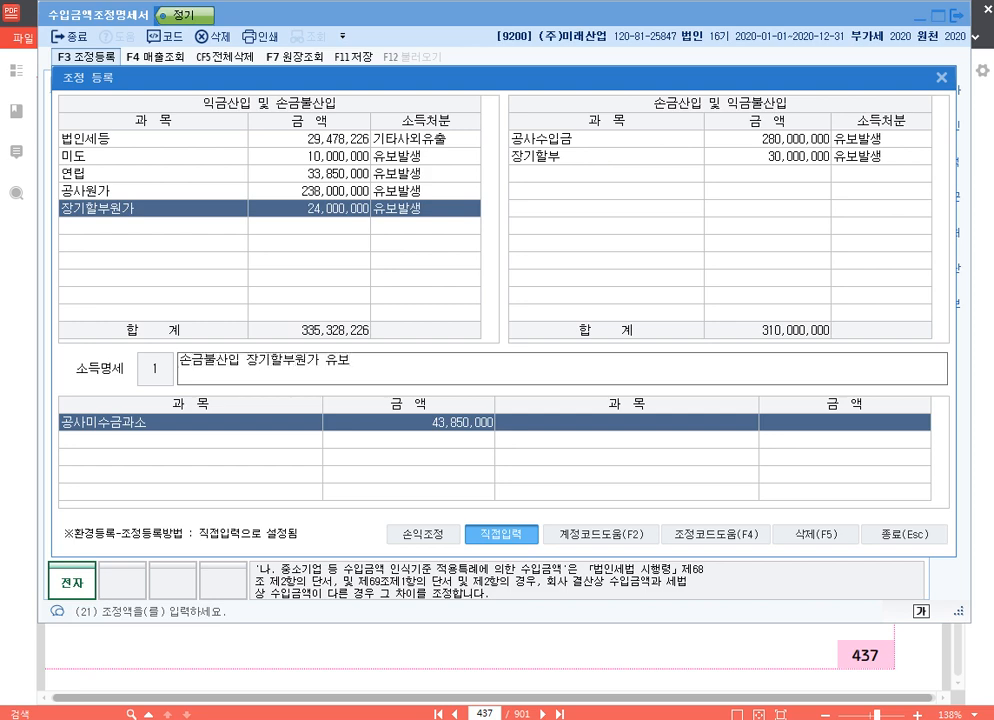
{"action": "key", "text": "Return"}
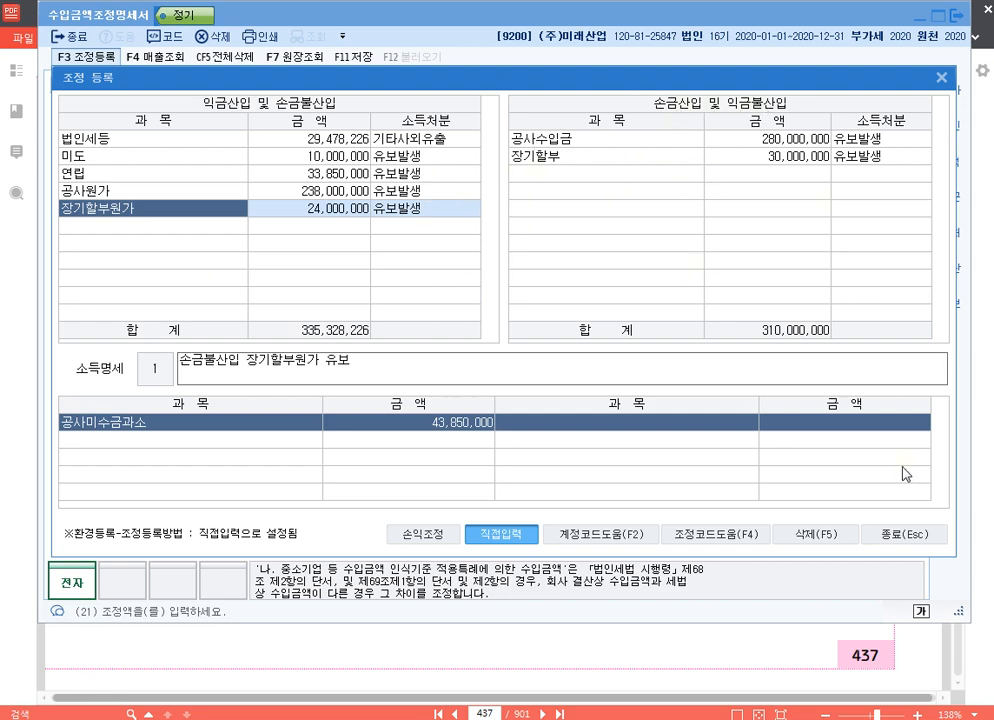
{"action": "left_click", "coordinate": [925, 536]}
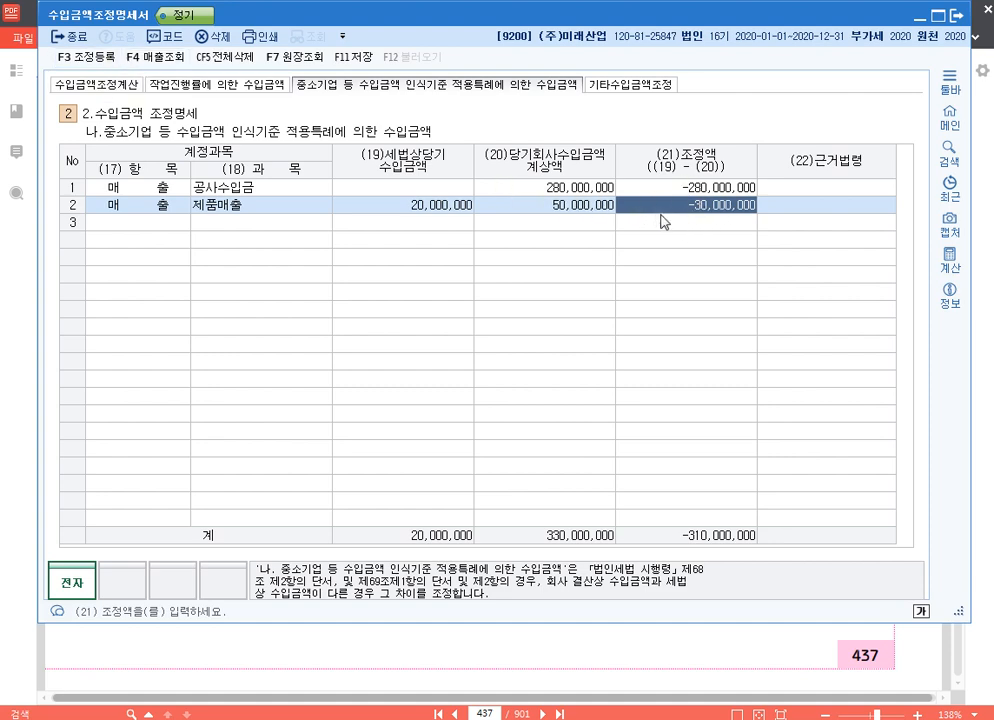
- In the 기타수입금액조정 section, add a 제품매출 row with 수입금액 10,000,000 and 대응원가 8,000,000
{"action": "left_click", "coordinate": [633, 88]}
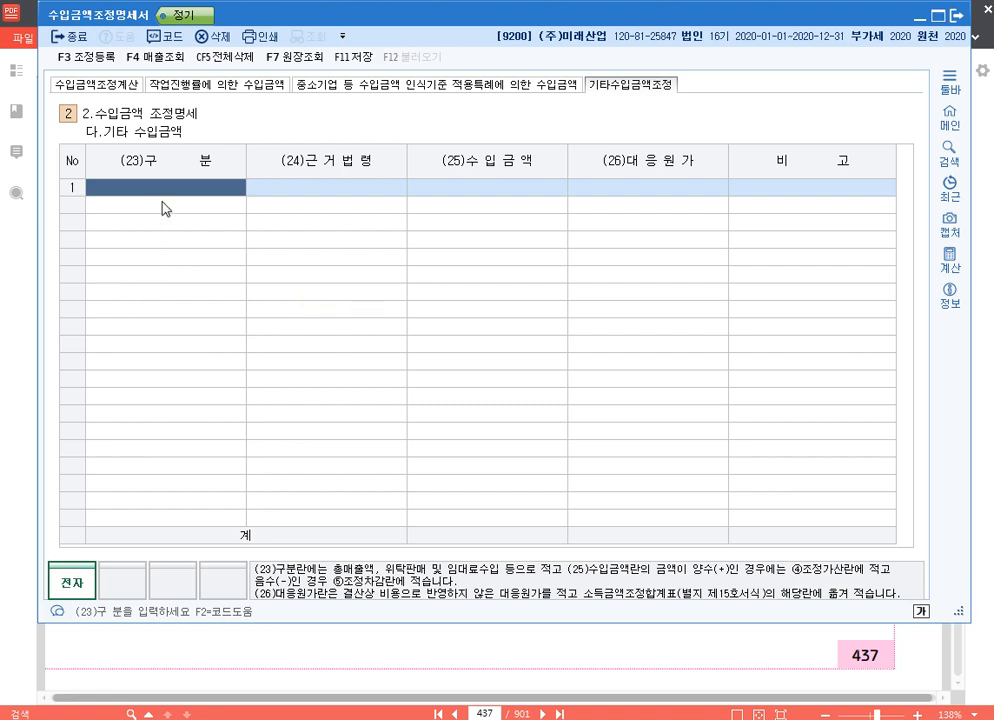
{"action": "type", "text": "404"}
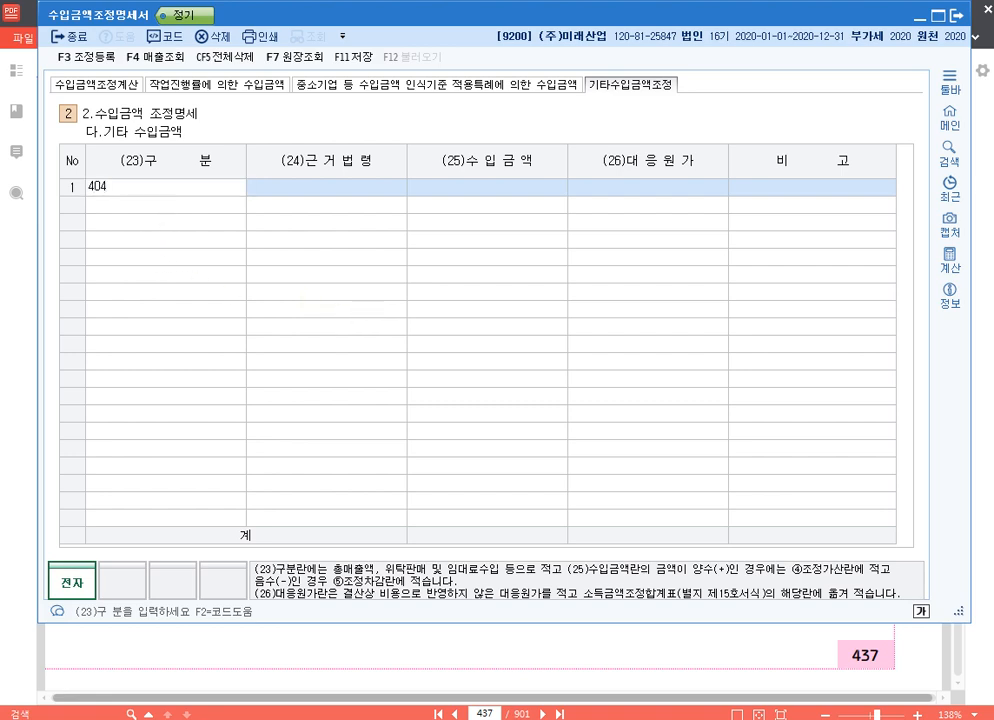
{"action": "key", "text": "Return"}
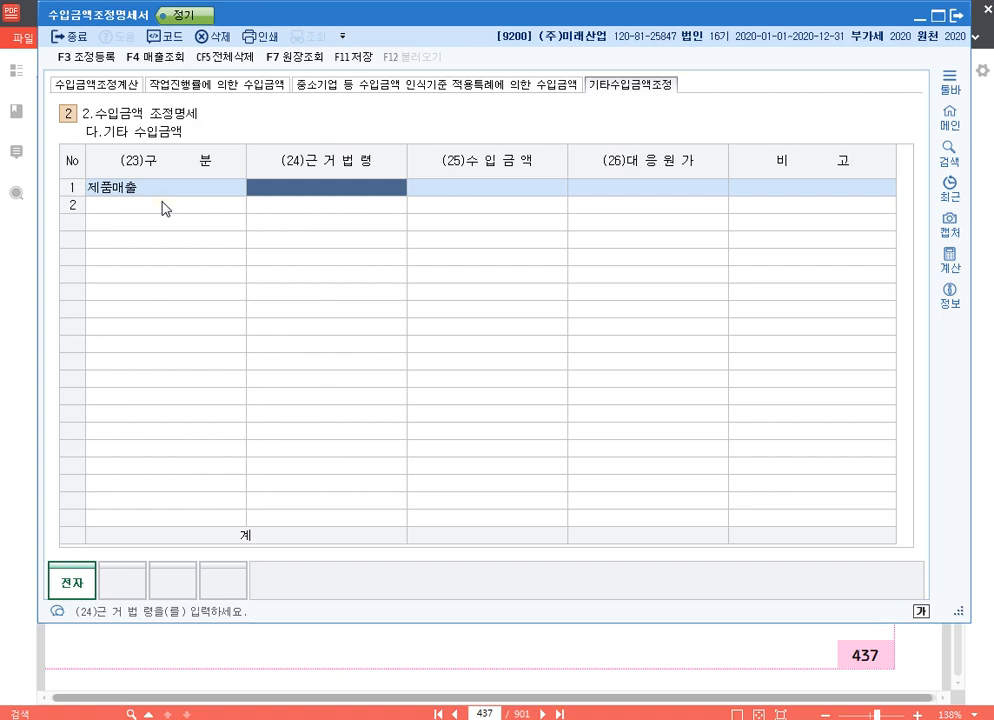
{"action": "key", "text": "Return"}
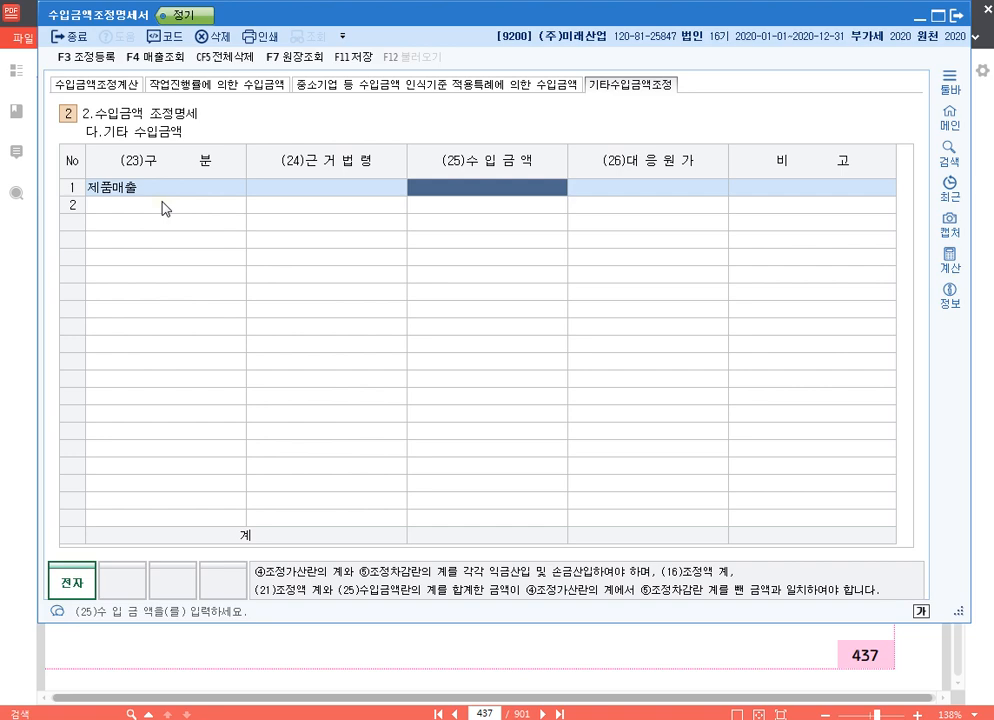
{"action": "type", "text": "10000000"}
{"action": "key", "text": "Return"}
{"action": "type", "text": "8000000"}
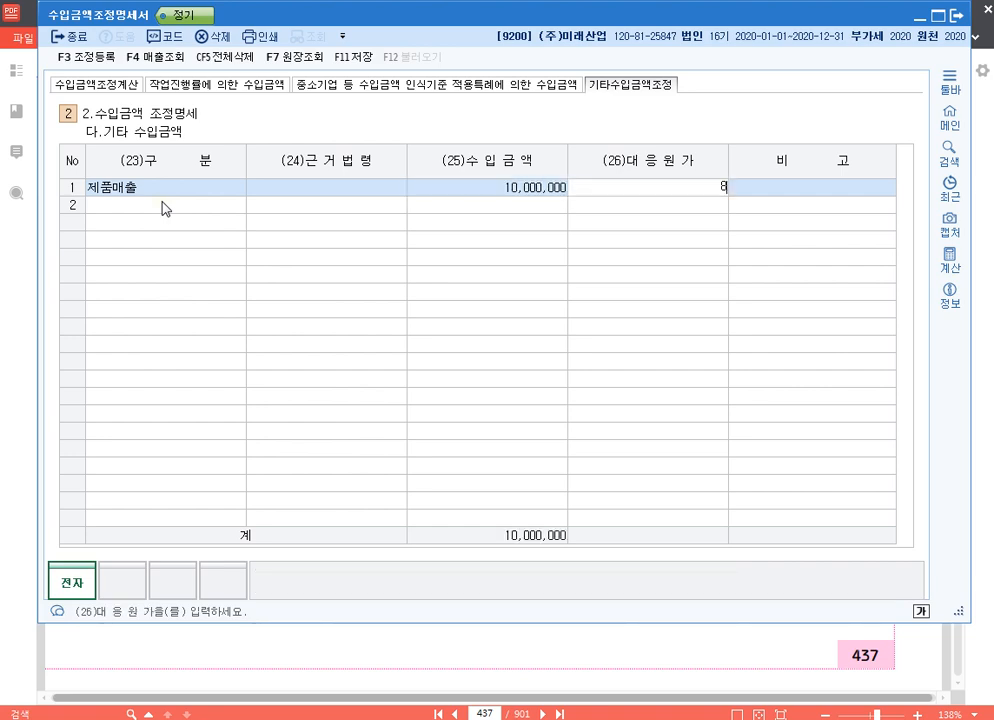
{"action": "key", "text": "Return"}
{"action": "key", "text": "Return"}
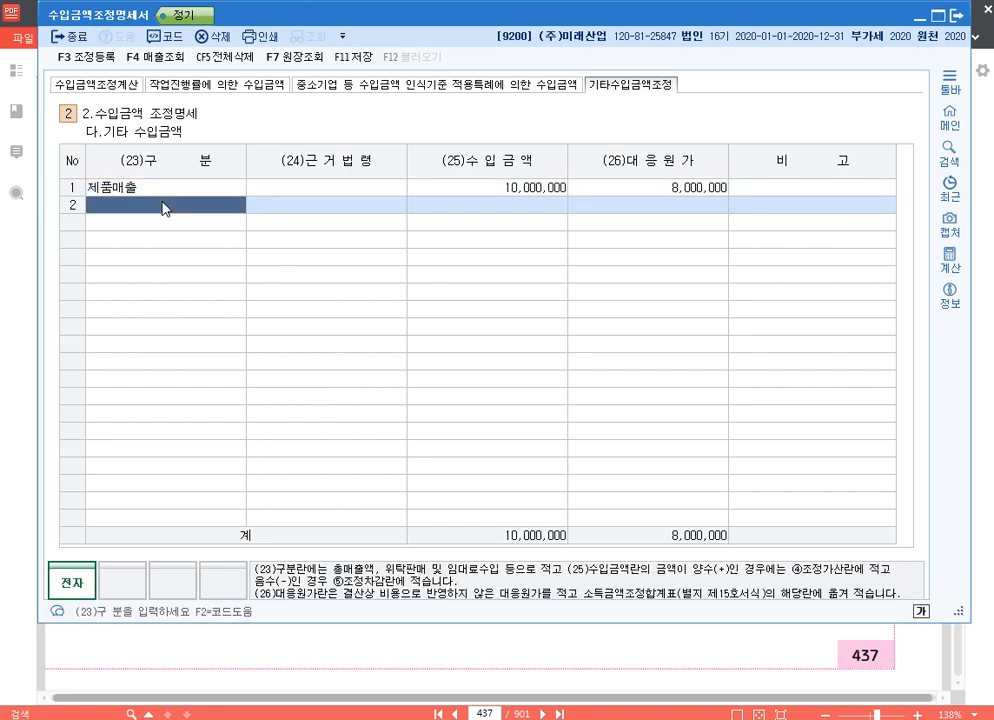
- Open 조정 등록 and register the predefined 위탁매출누락 adjustment of 10,000,000 under 익금산입 및 손금불산입
{"action": "left_click", "coordinate": [97, 60]}
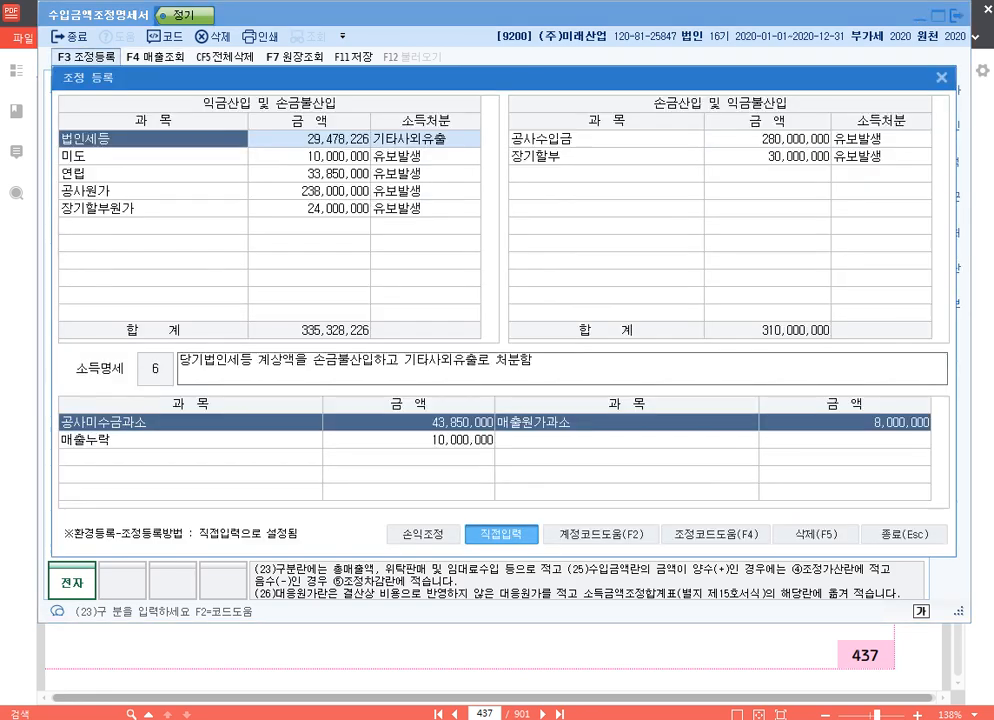
{"action": "left_click", "coordinate": [229, 228]}
{"action": "key", "text": "F4"}
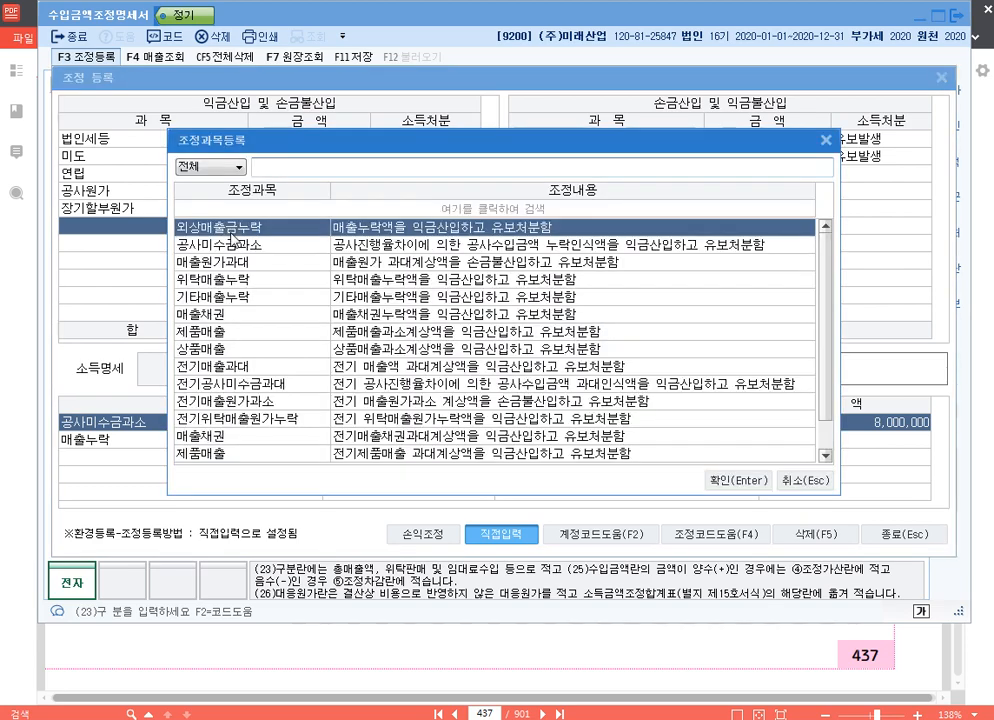
{"action": "type", "text": "위탁"}
{"action": "key", "text": "Return"}
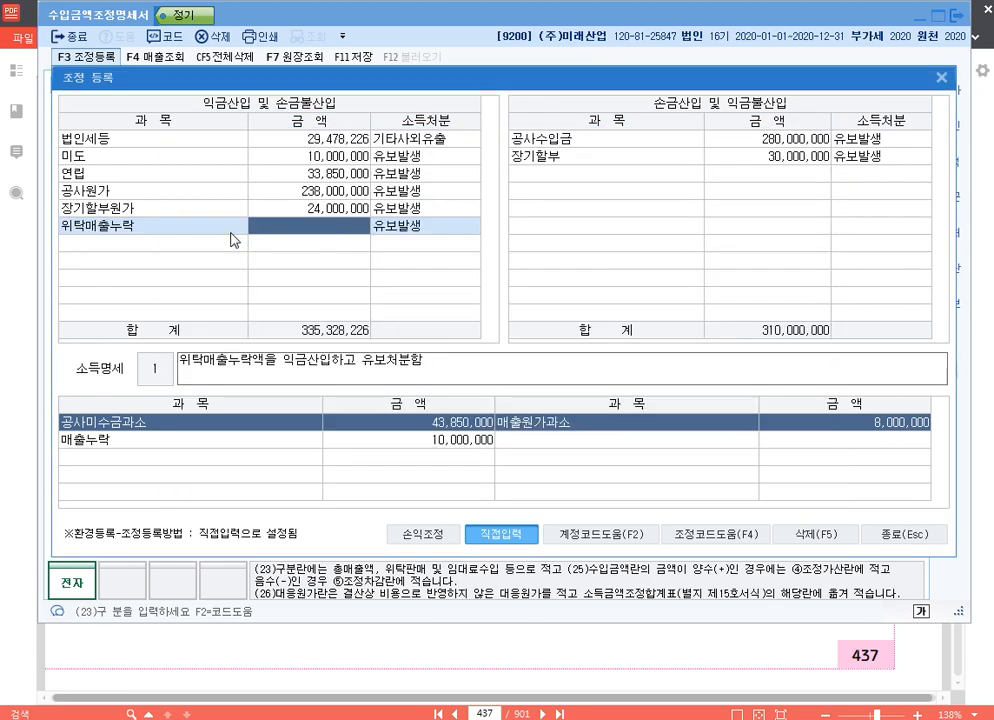
{"action": "type", "text": "10000000"}
{"action": "key", "text": "Return"}
- Register the predefined 위탁매출원가누락 adjustment of 8,000,000 under 손금산입 및 익금불산입
{"action": "key", "text": "Return"}
{"action": "key", "text": "Down"}
{"action": "key", "text": "Return"}
{"action": "key", "text": "Down"}
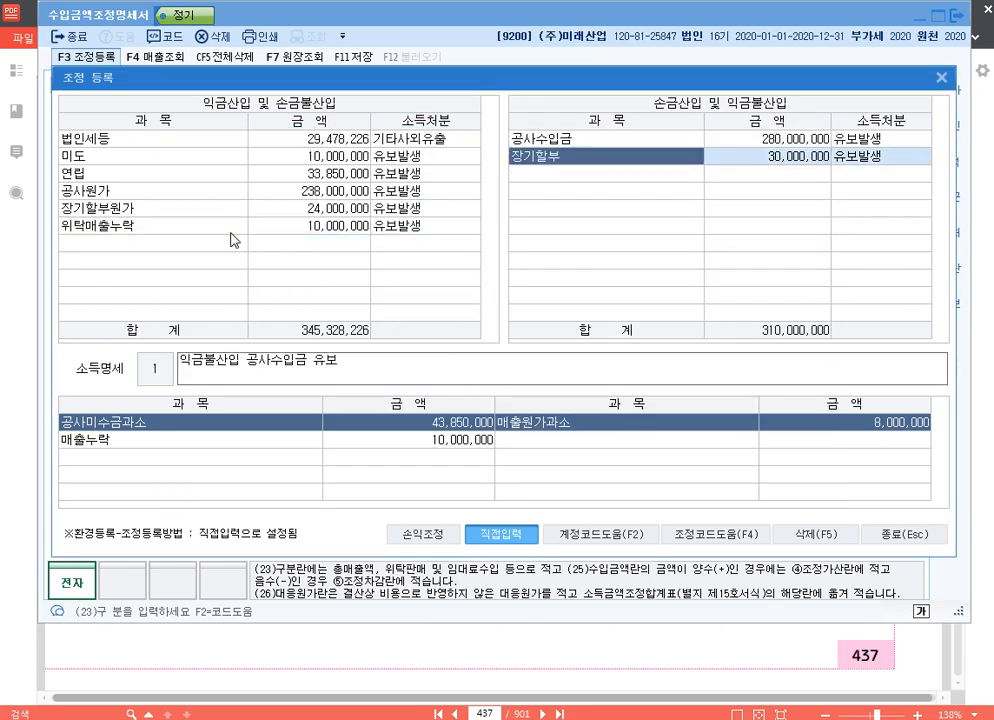
{"action": "key", "text": "Down"}
{"action": "key", "text": "F4"}
{"action": "type", "text": "위탁"}
{"action": "key", "text": "Return"}
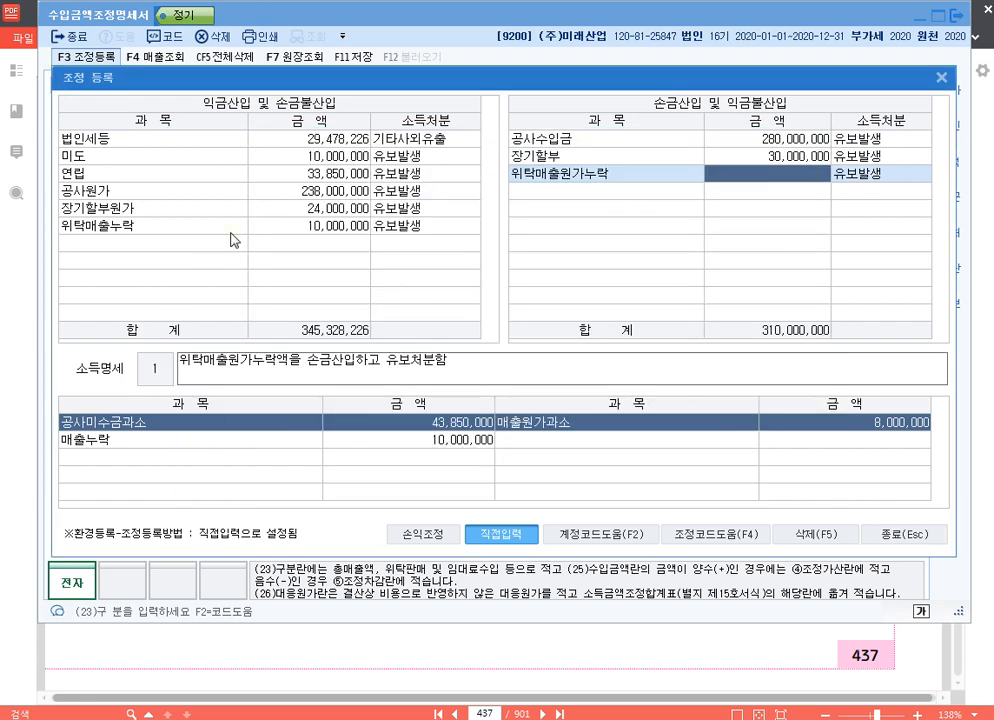
{"action": "type", "text": "8000000"}
{"action": "key", "text": "Return"}
{"action": "key", "text": "Return"}
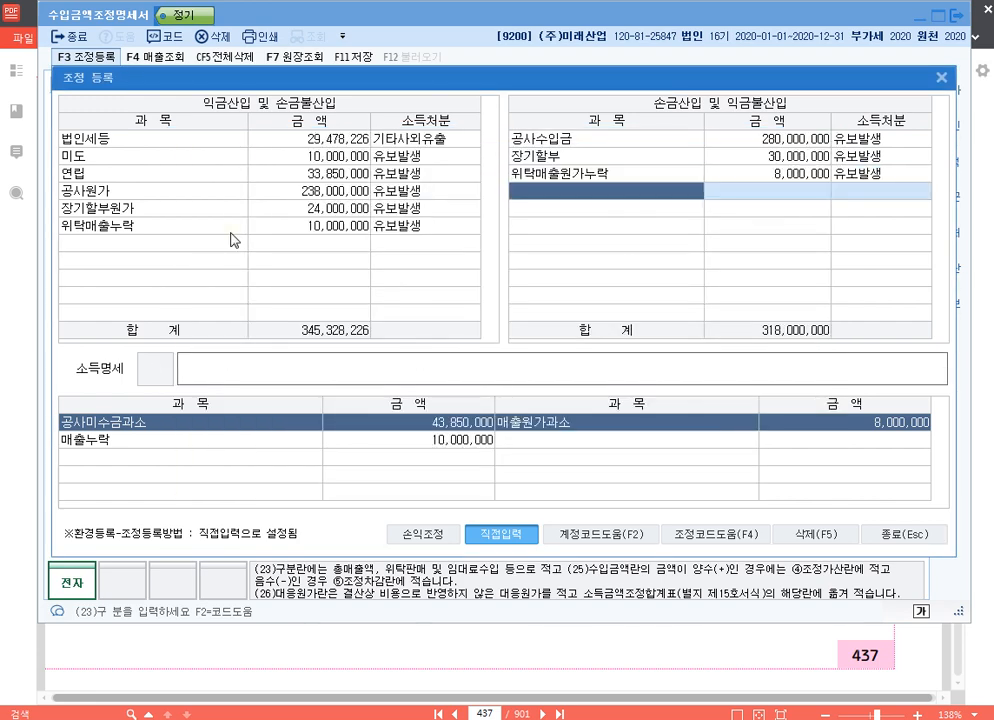
- Close 조정 등록 and check the 수입금액 and 대응원가 entries of the 제품매출 row
{"action": "left_click", "coordinate": [941, 78]}
{"action": "left_click", "coordinate": [552, 190]}
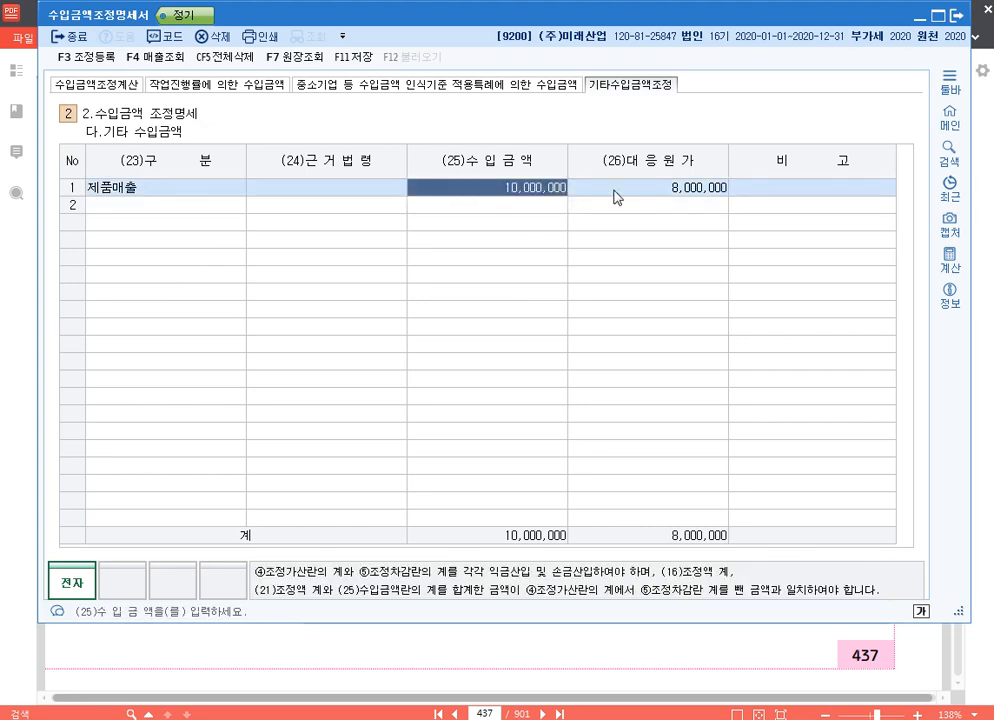
{"action": "left_click", "coordinate": [580, 192]}
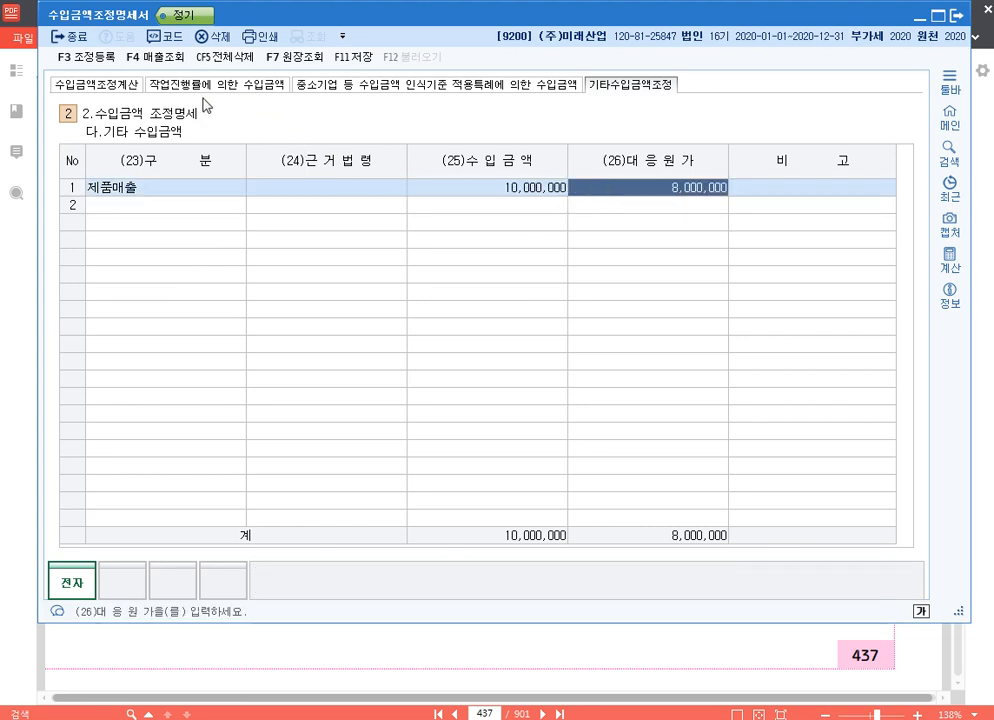
- Open 조정 등록 and search the predefined 손금산입 및 익금불산입 items for 위
{"action": "key", "text": "F3"}
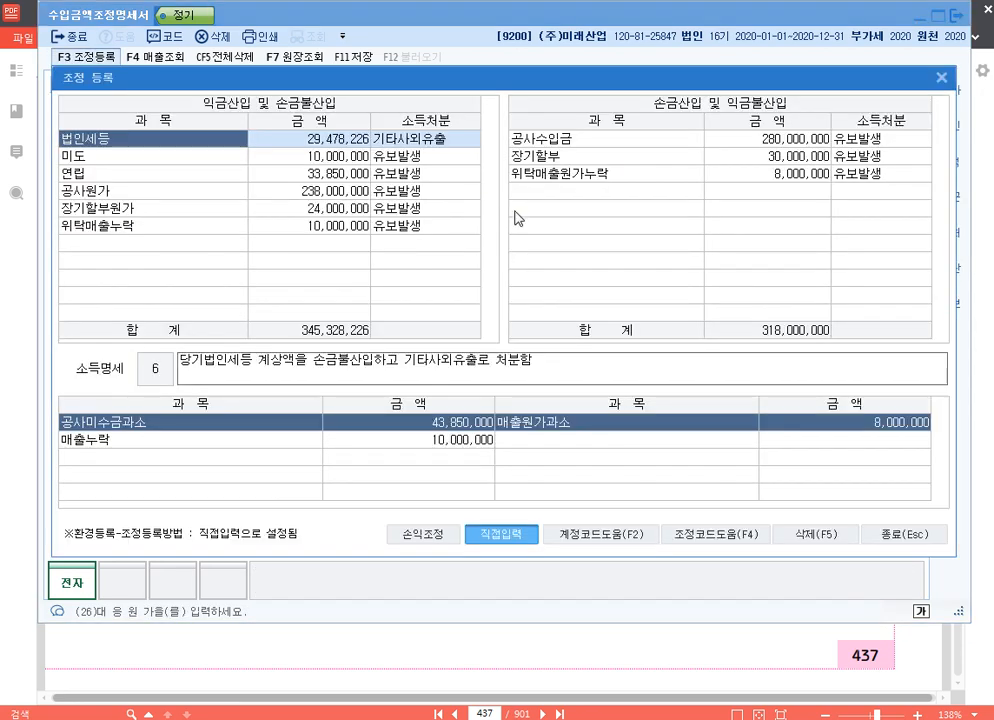
{"action": "left_click", "coordinate": [587, 210]}
{"action": "key", "text": "F4"}
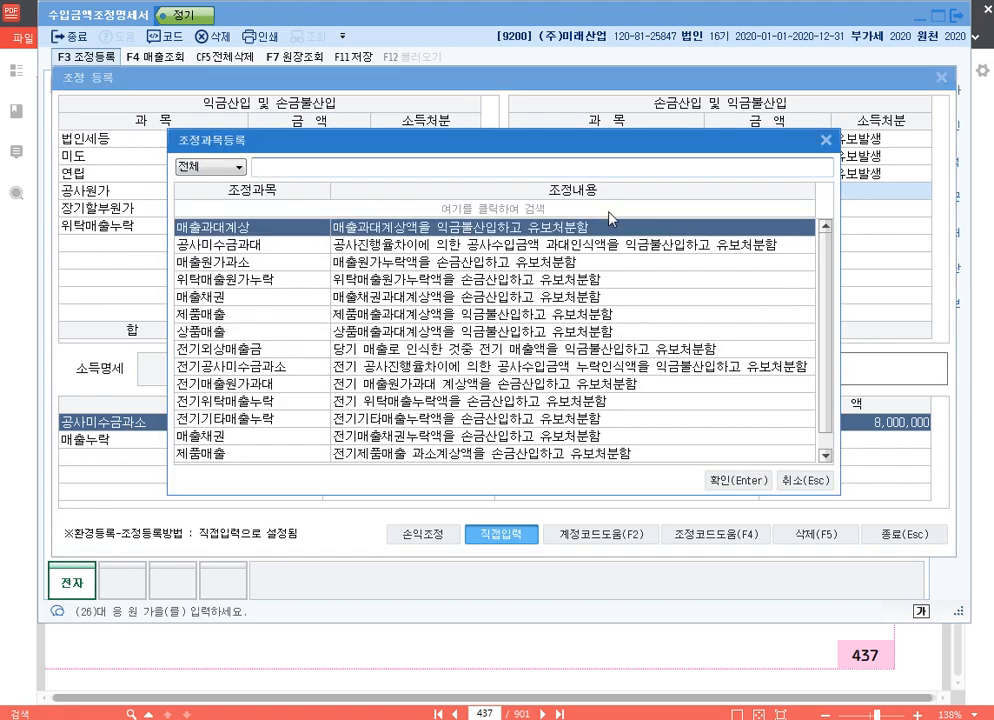
{"action": "type", "text": "위"}
{"action": "key", "text": "Down"}
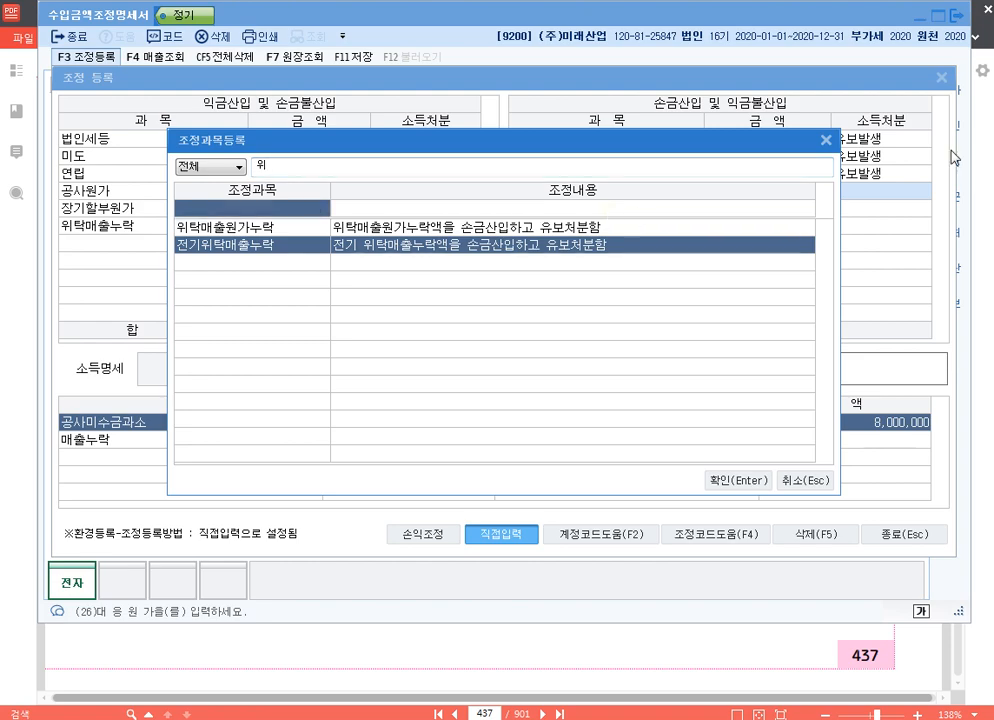
- Search the predefined 익금산입 및 손금불산입 items for 위, and close 조정 등록 without adding an item
{"action": "key", "text": "Escape"}
{"action": "left_click", "coordinate": [215, 247]}
{"action": "type", "text": "위"}
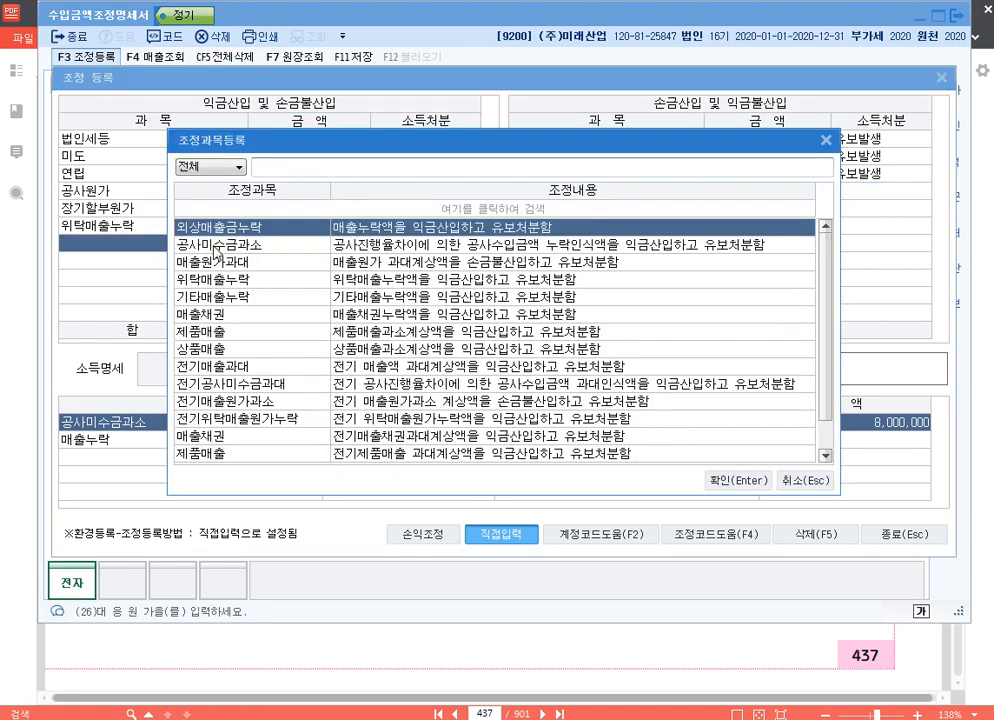
{"action": "left_click", "coordinate": [215, 248]}
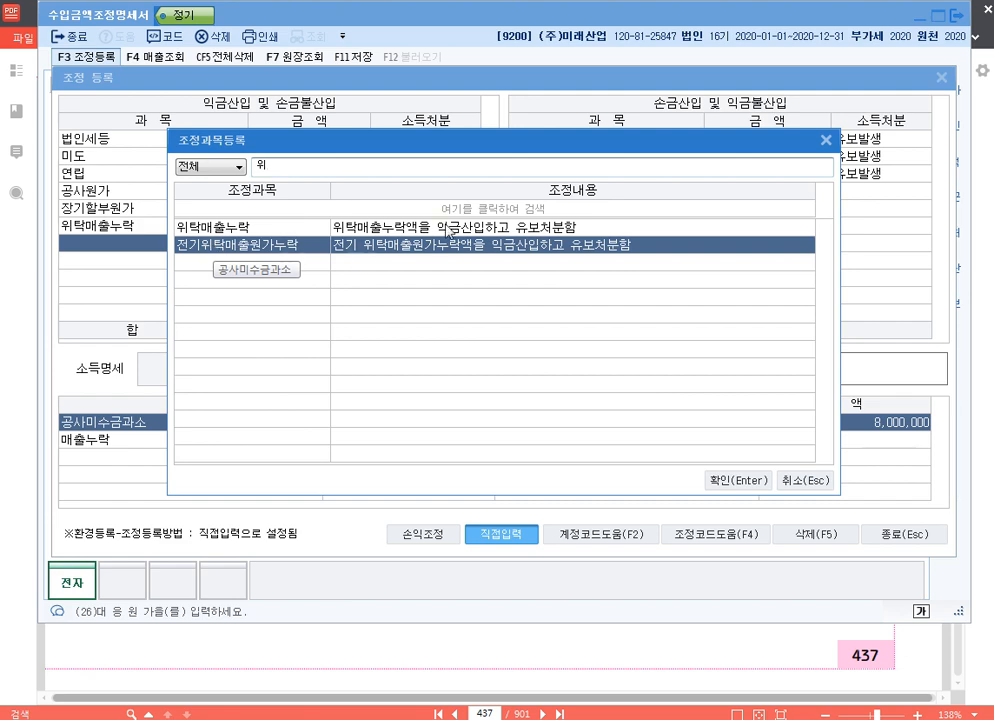
{"action": "key", "text": "Return"}
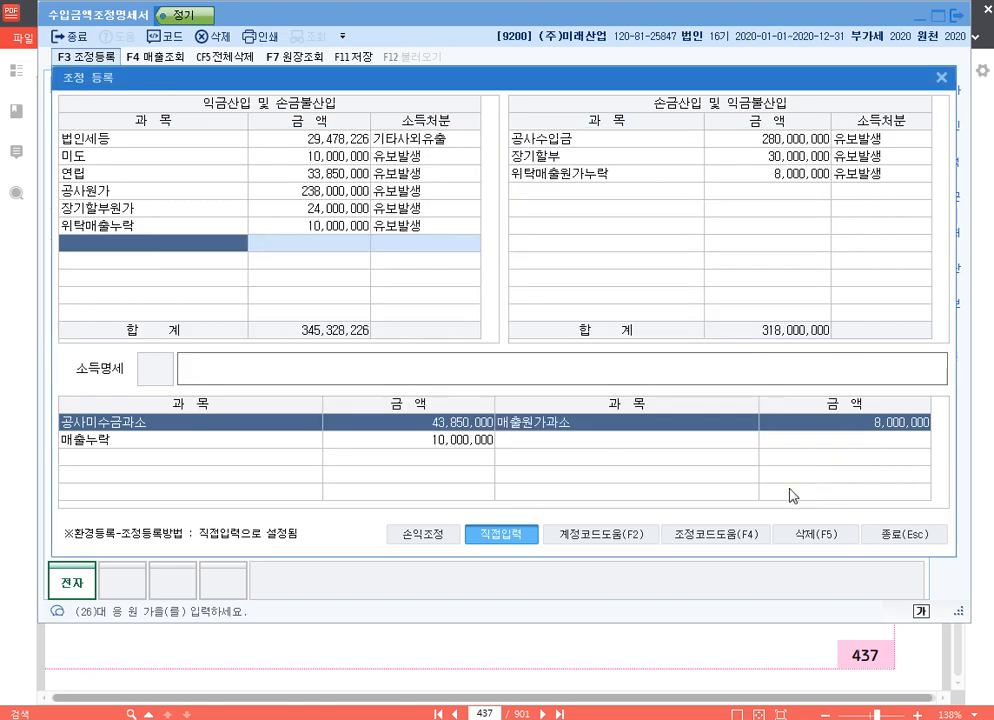
{"action": "left_click", "coordinate": [941, 78]}
- In 수입금액조정계산, set the 제품매출 row's 가산 to 10,000,000 and 차감 to 30,000,000
{"action": "left_click", "coordinate": [97, 84]}
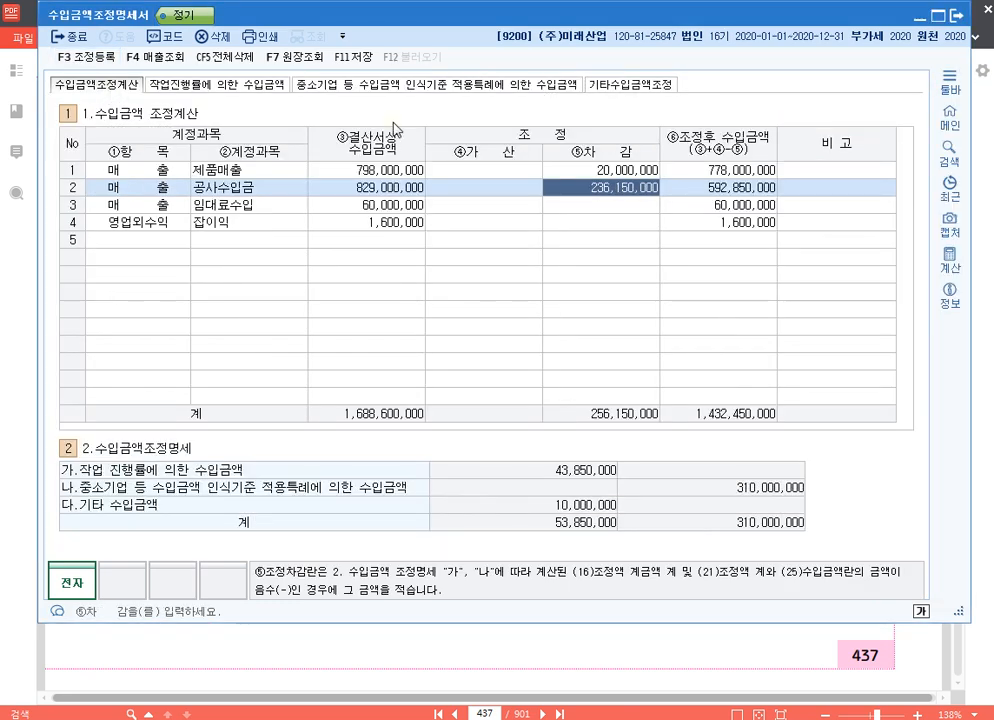
{"action": "left_click", "coordinate": [513, 172]}
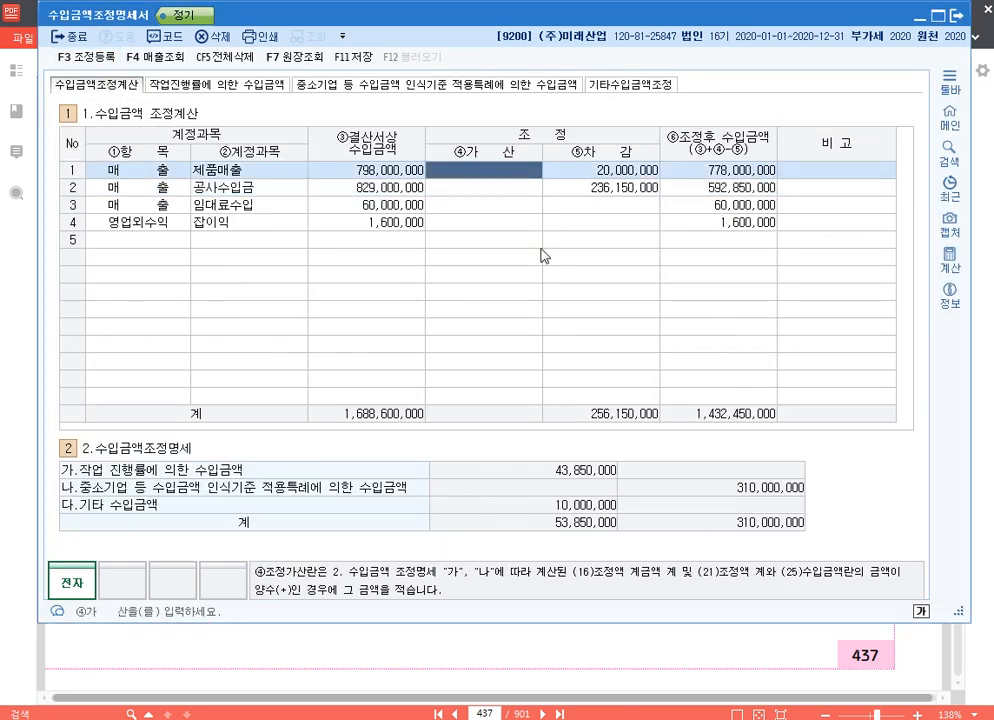
{"action": "type", "text": "10000000"}
{"action": "key", "text": "Return"}
{"action": "type", "text": "0000000"}
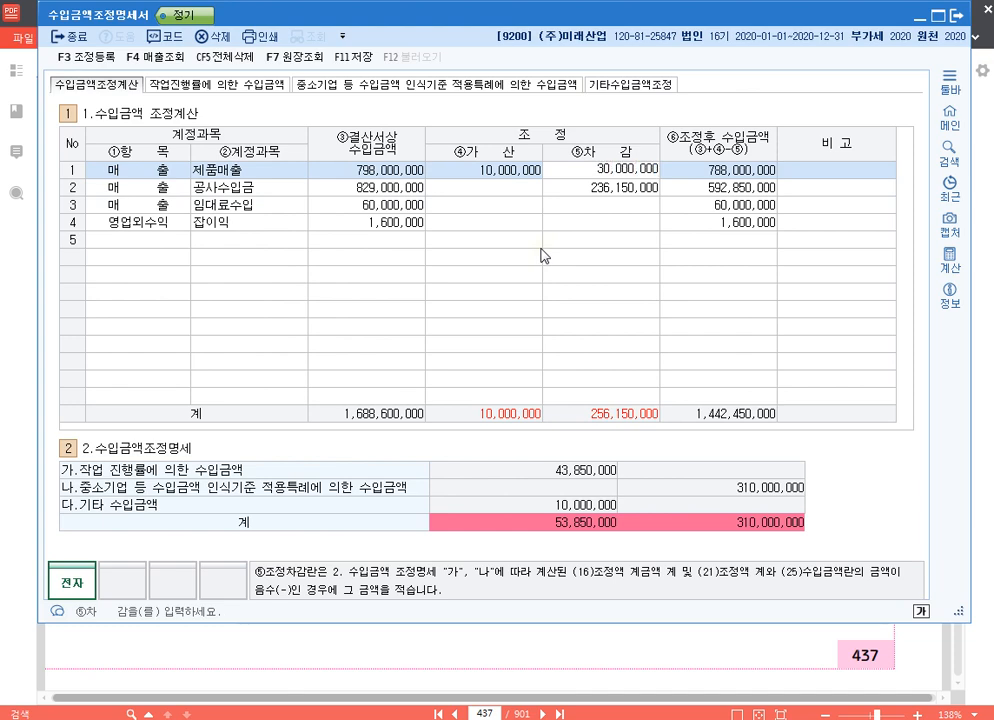
{"action": "key", "text": "Return"}
{"action": "key", "text": "Return"}
- Set the 공사수입금 row's 가산 to 33,850,000 and 차감 to 280,000,000
{"action": "key", "text": "Return"}
{"action": "type", "text": "3"}
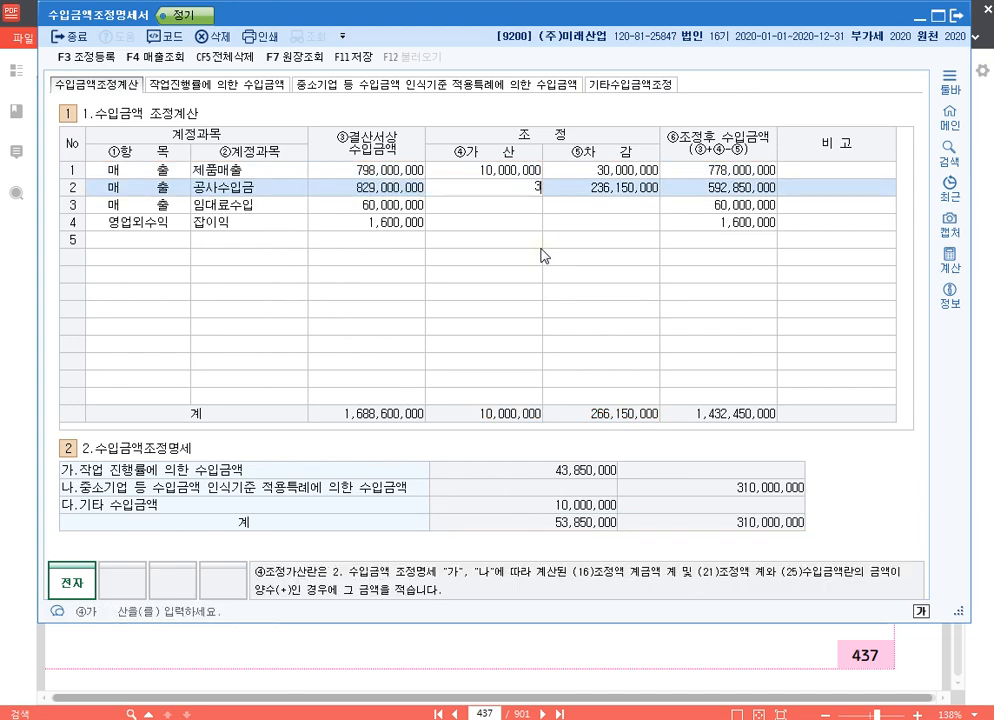
{"action": "type", "text": "3,850,000"}
{"action": "key", "text": "Return"}
{"action": "type", "text": "280000000"}
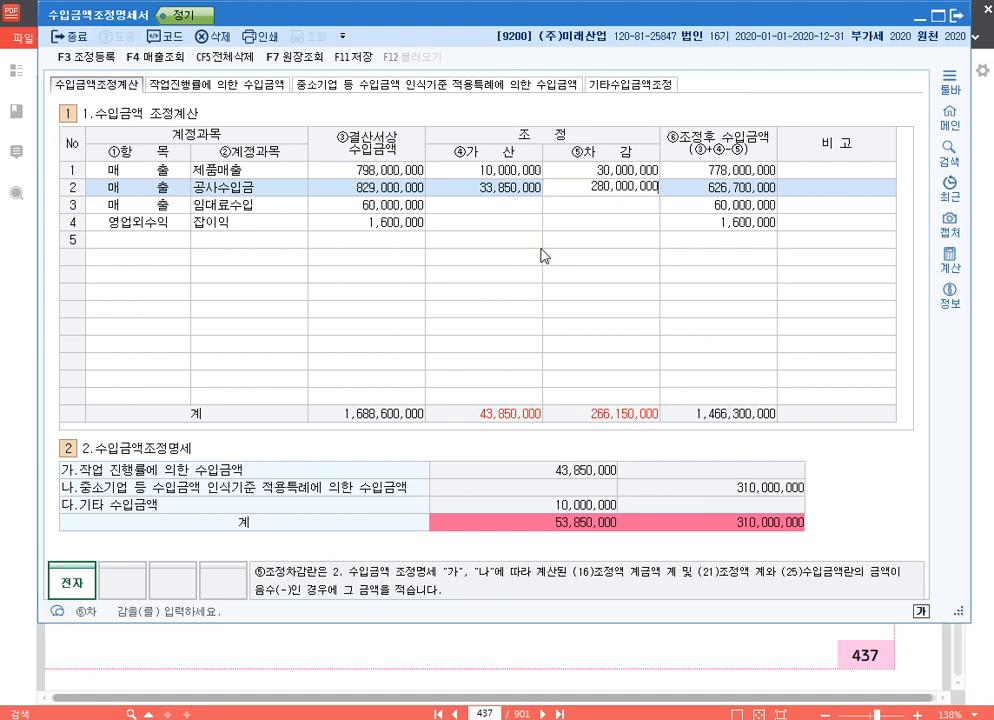
{"action": "key", "text": "Return"}
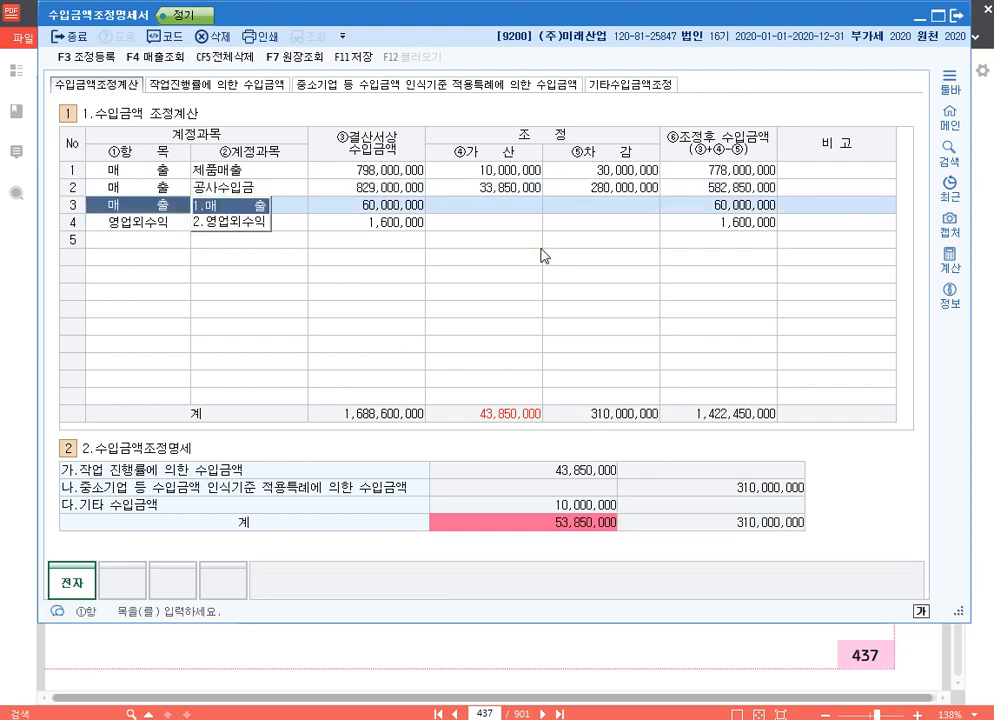
- Correct the 공사수입금 row's 가산 to 43,850,000
{"action": "key", "text": "Up"}
{"action": "key", "text": "Right"}
{"action": "key", "text": "Right"}
{"action": "key", "text": "Right"}
{"action": "type", "text": "43,850,000"}
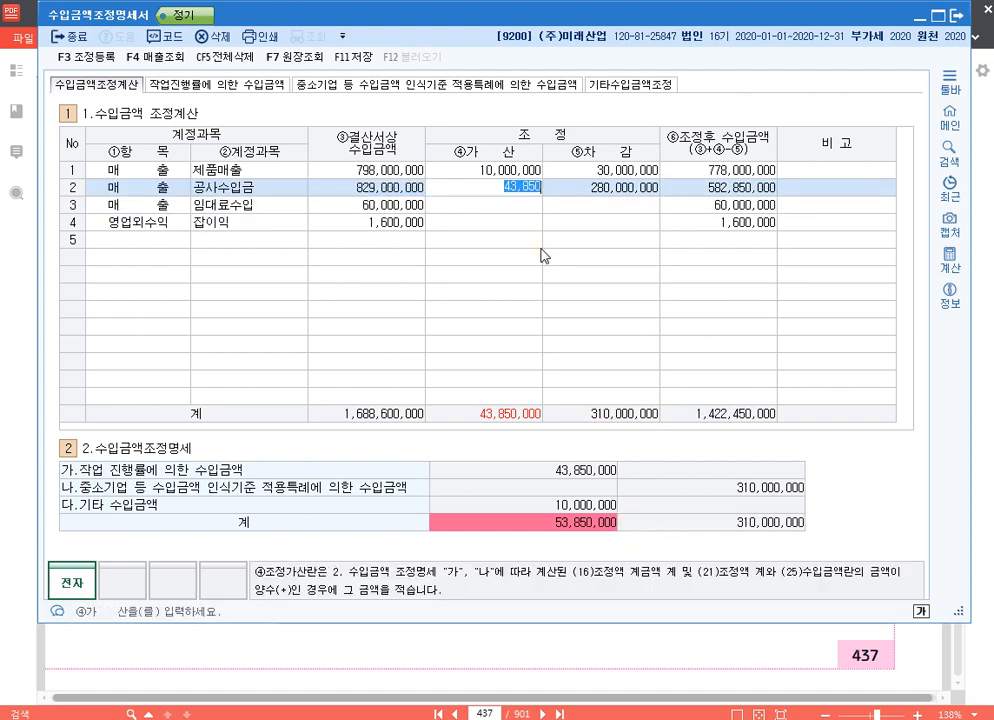
{"action": "key", "text": "Return"}
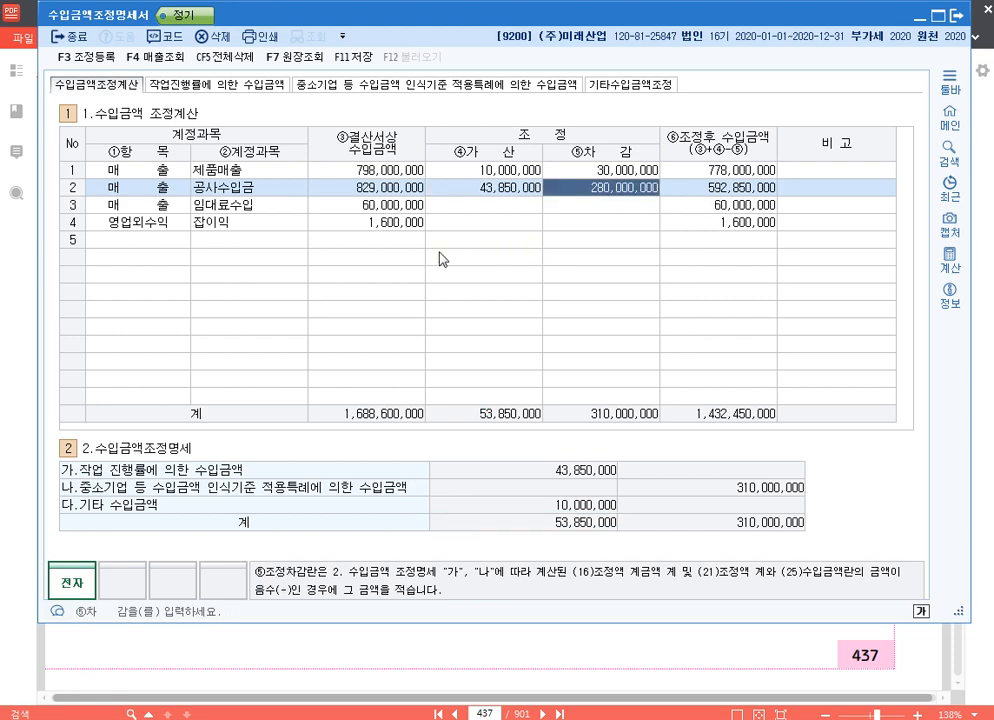
- Add a 매출 row for 상품매출 with 결산서상 수입금액 of 100,000,000
{"action": "left_click", "coordinate": [180, 243]}
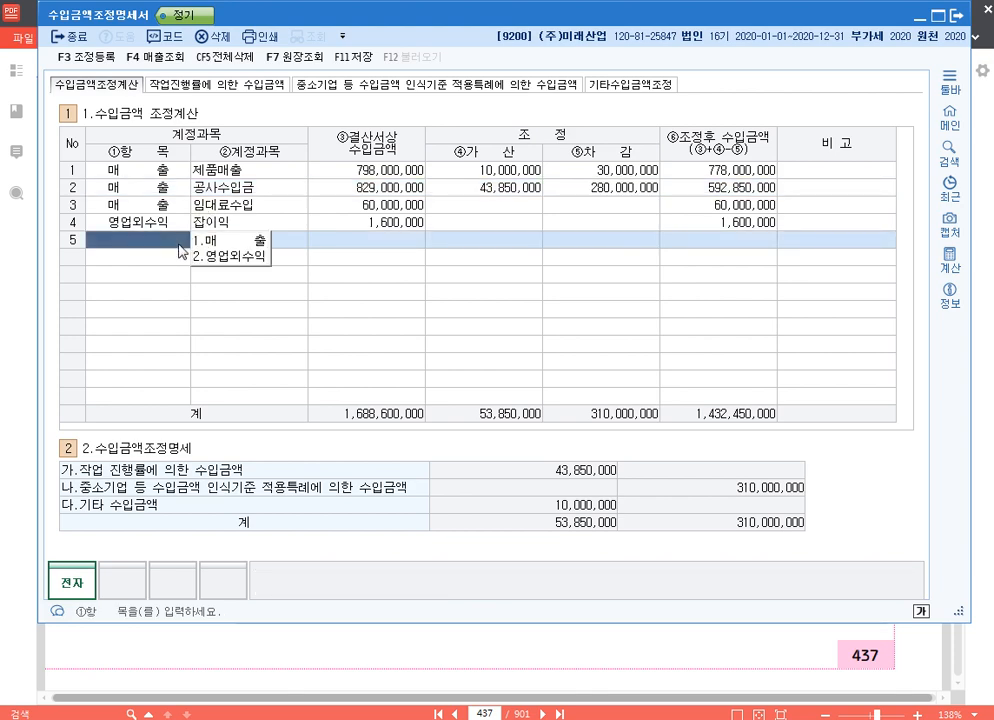
{"action": "type", "text": "1401"}
{"action": "key", "text": "Return"}
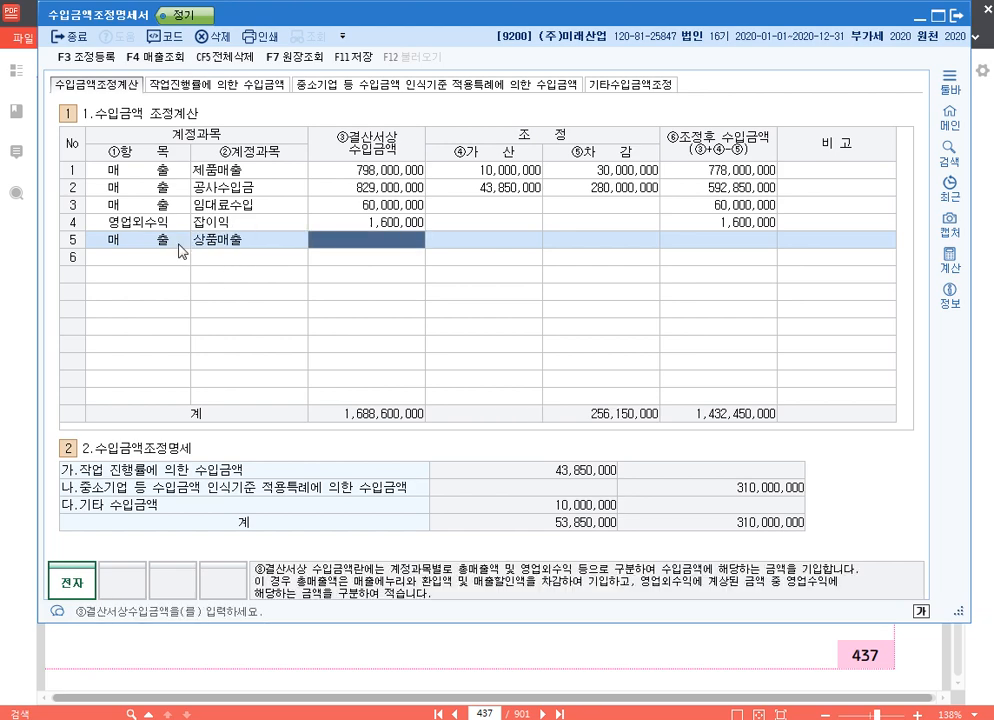
{"action": "type", "text": "100000000"}
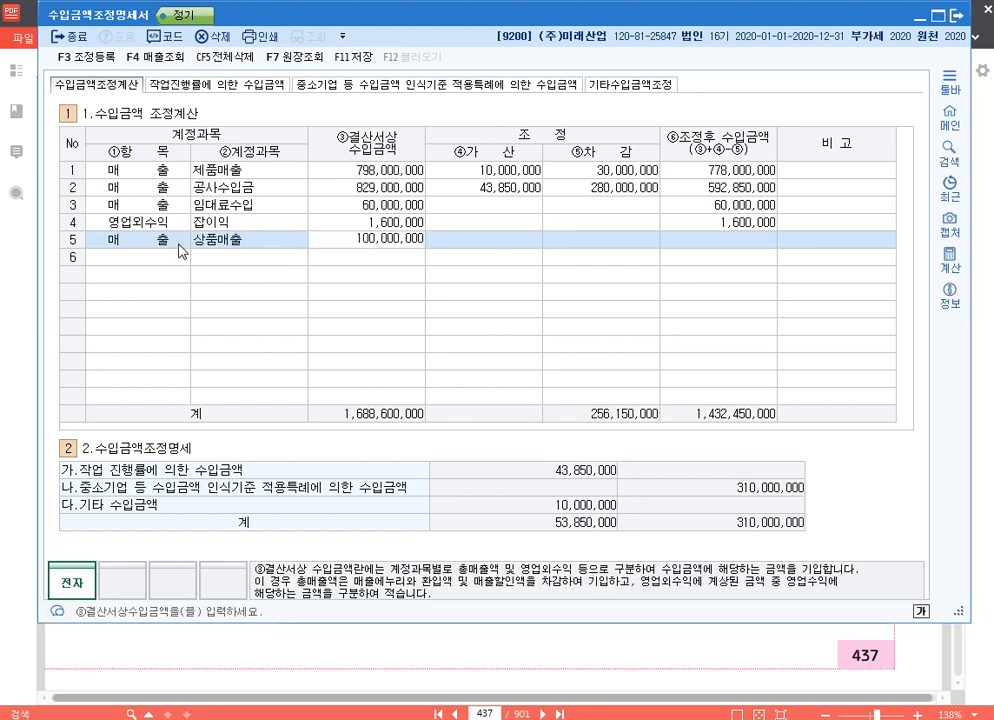
{"action": "key", "text": "Return"}
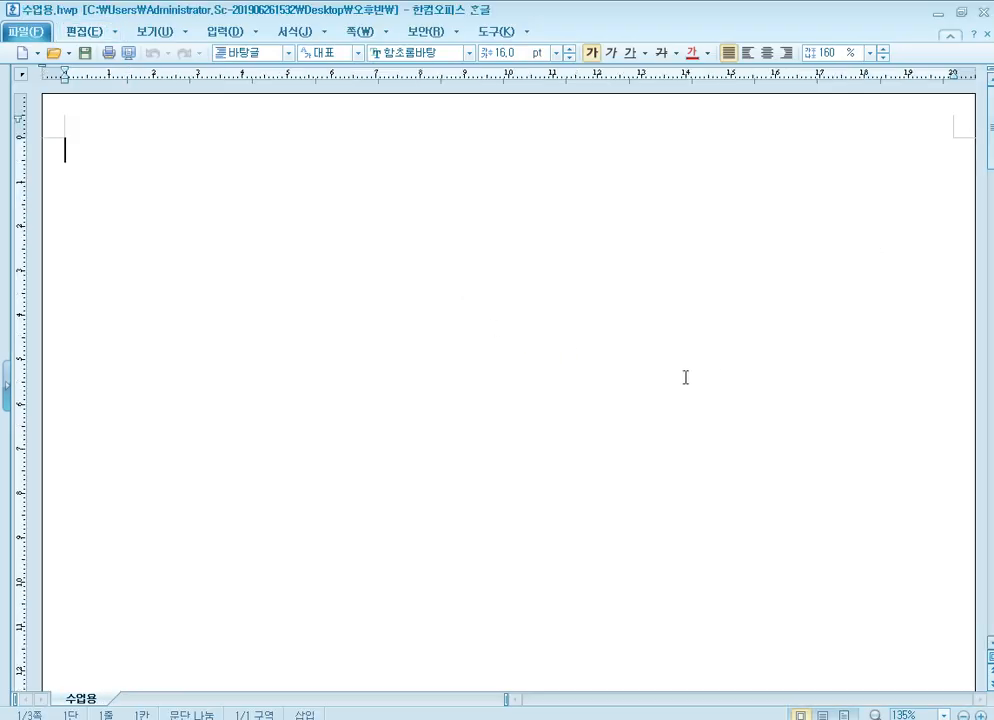
- Switch to the 수업용.hwp document in Hancom Hangul and write "ex)" as the first line
{"action": "type", "text": "매"}
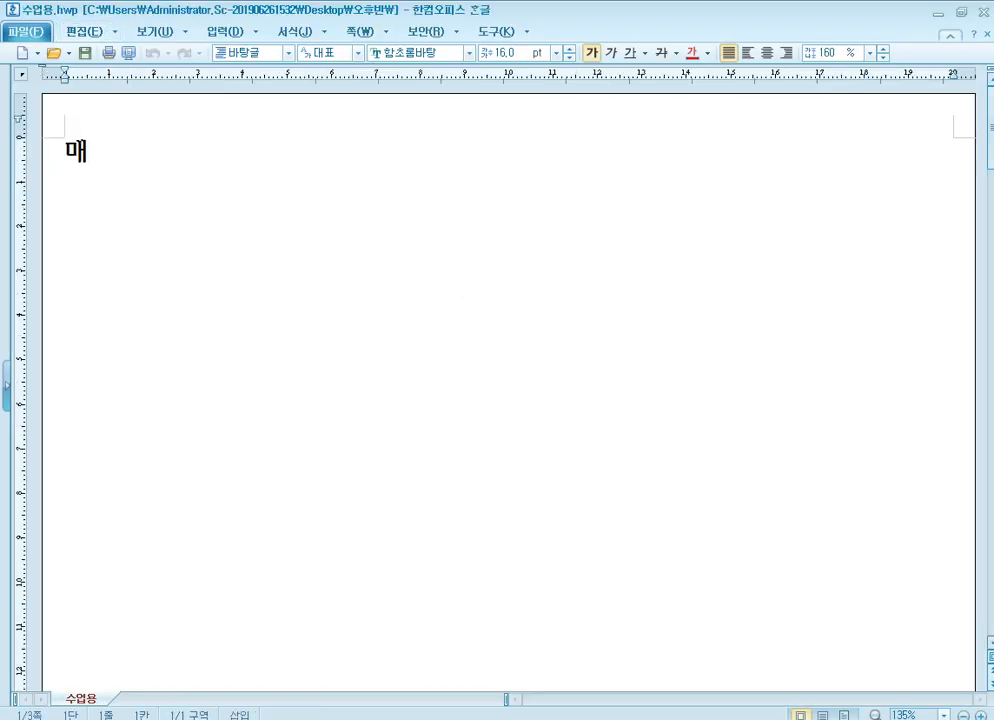
{"action": "key", "text": "BackSpace"}
{"action": "key", "text": "BackSpace"}
{"action": "type", "text": "ㄷ"}
{"action": "key", "text": "BackSpace"}
{"action": "type", "text": "ex)"}
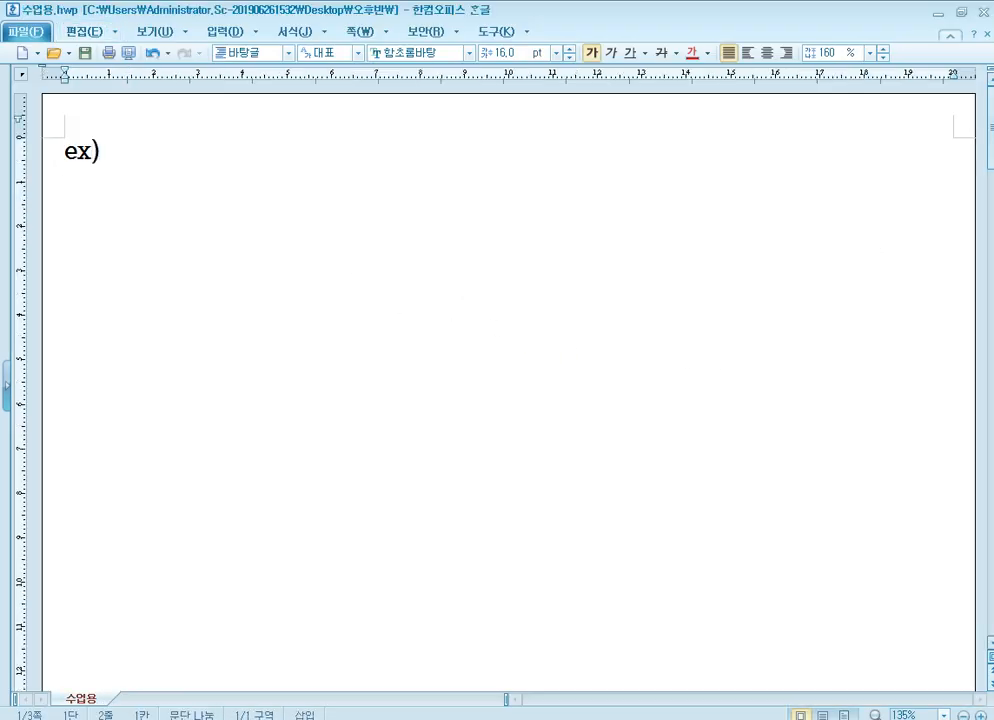
{"action": "key", "text": "Return"}
- Write the example "상품 매출할인 10,000,000원 잡손실 처리" on the second line
{"action": "type", "text": "ㅅ상품 매출할이"}
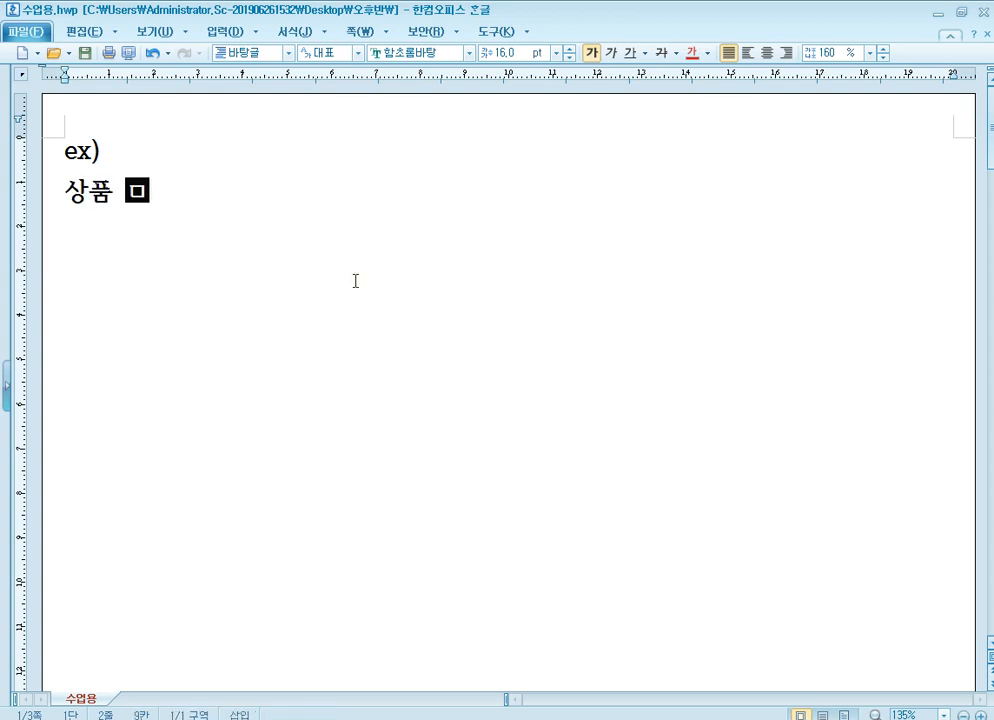
{"action": "type", "text": "ㄴ을"}
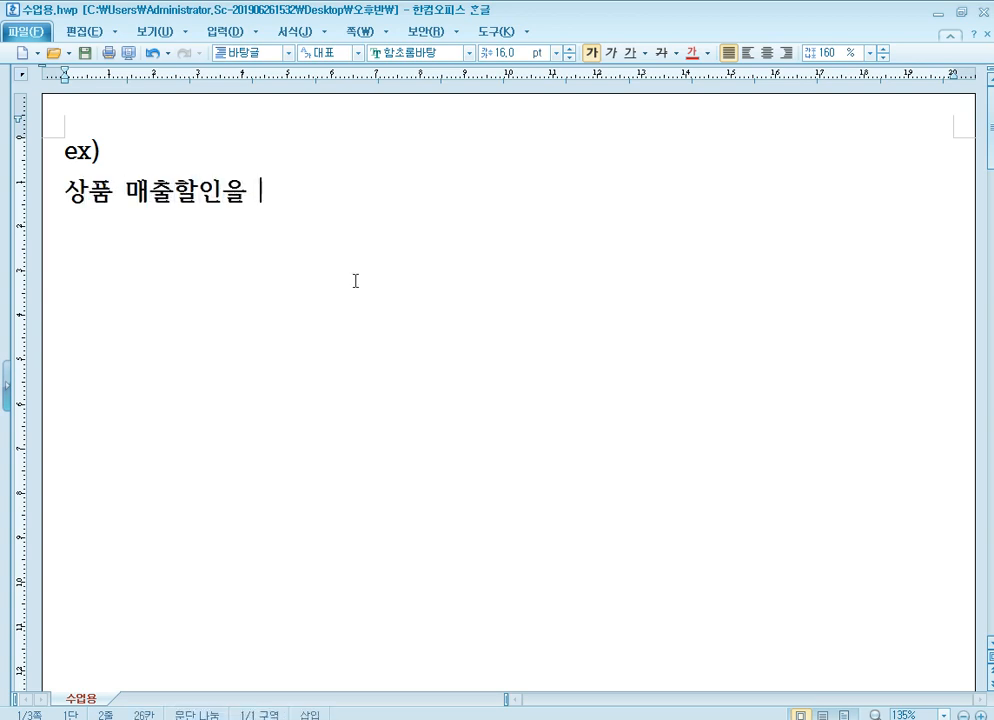
{"action": "key", "text": "BackSpace"}
{"action": "key", "text": "BackSpace"}
{"action": "type", "text": "10,0"}
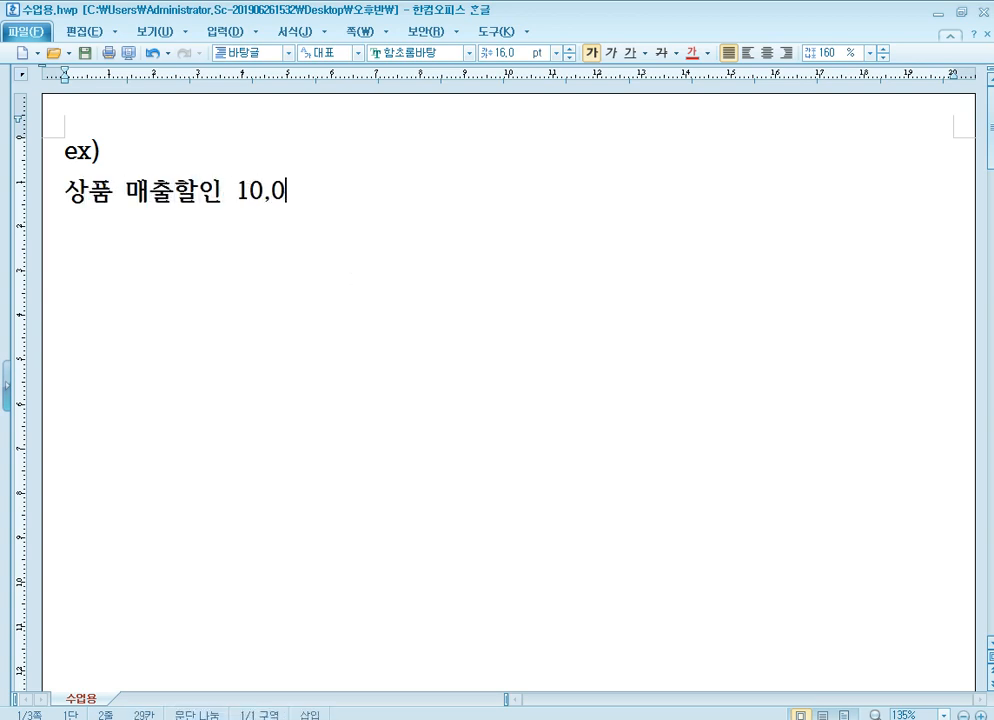
{"action": "type", "text": "00,000원"}
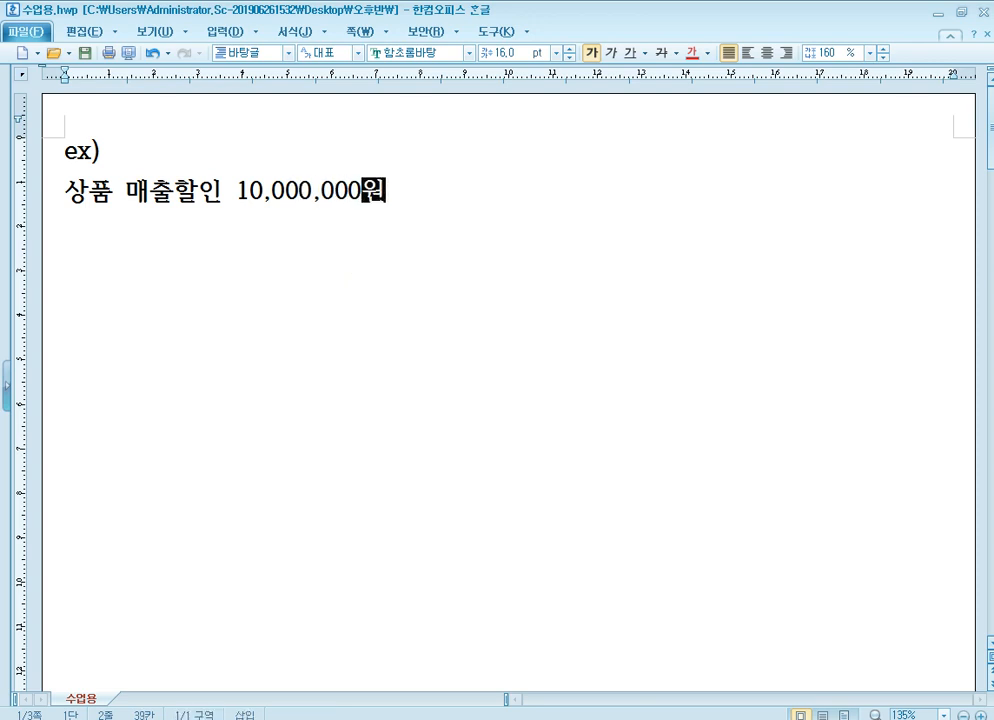
{"action": "type", "text": " 잡손실"}
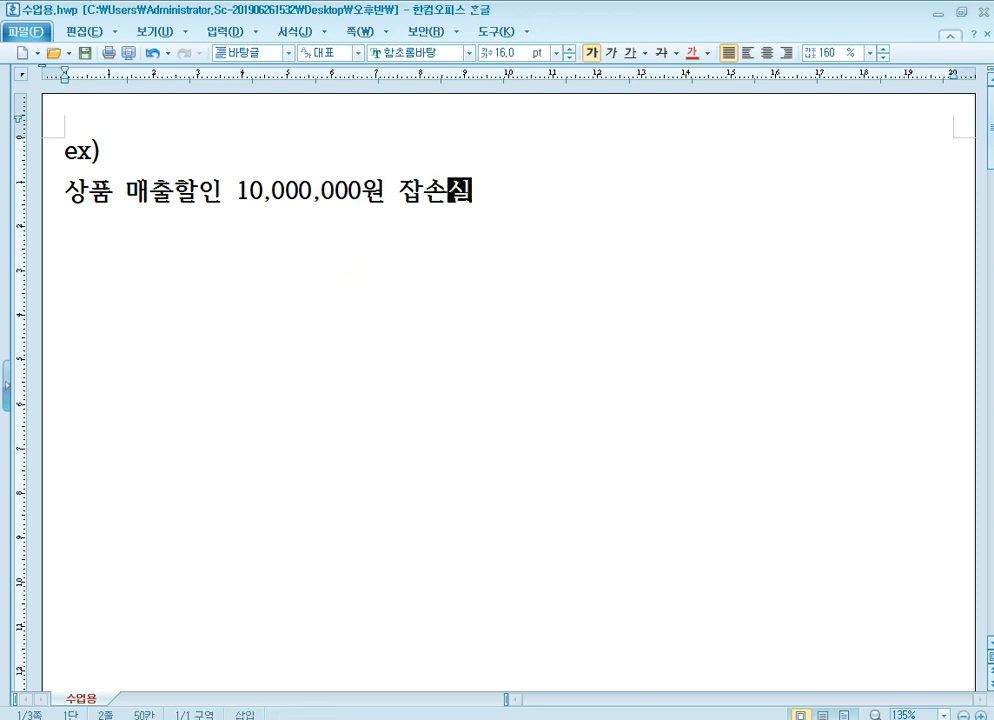
{"action": "type", "text": " 철리"}
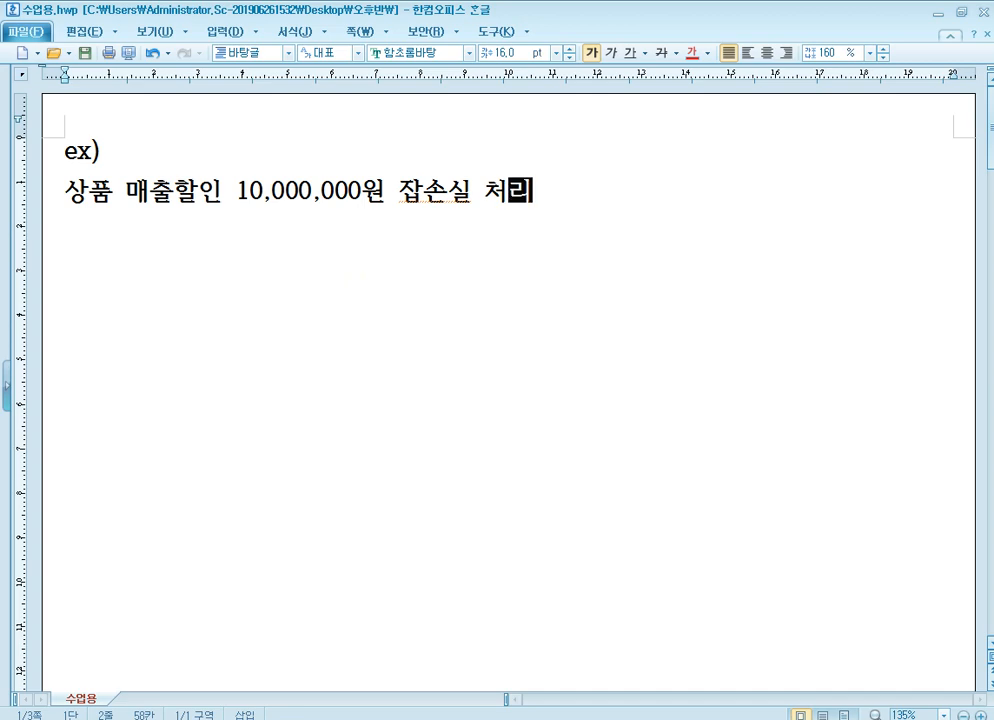
- Shrink the document window over the adjustment form and highlight the words 잡손실 처리 in the example
{"action": "left_click", "coordinate": [961, 12]}
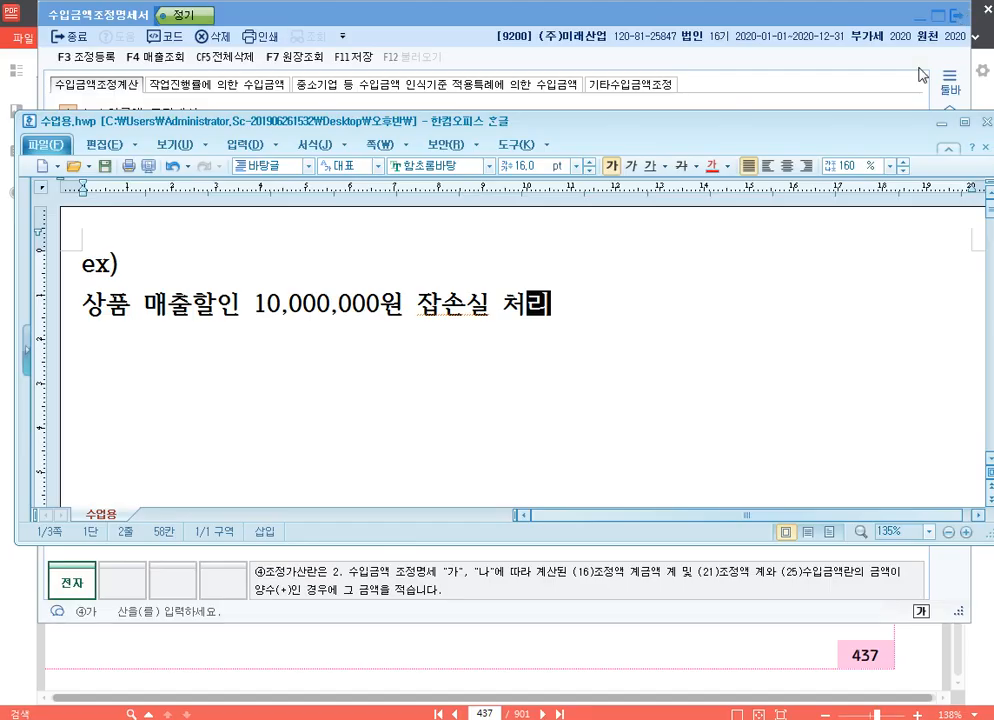
{"action": "left_click_drag", "start_coordinate": [538, 121], "coordinate": [531, 98]}
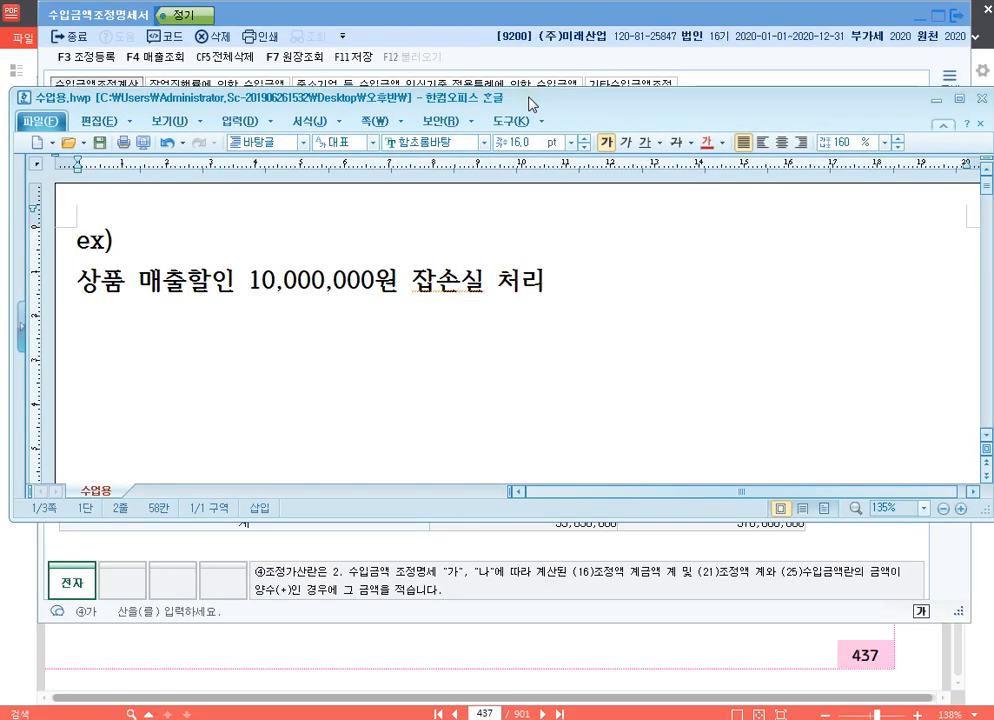
{"action": "key", "text": "shift+Left"}
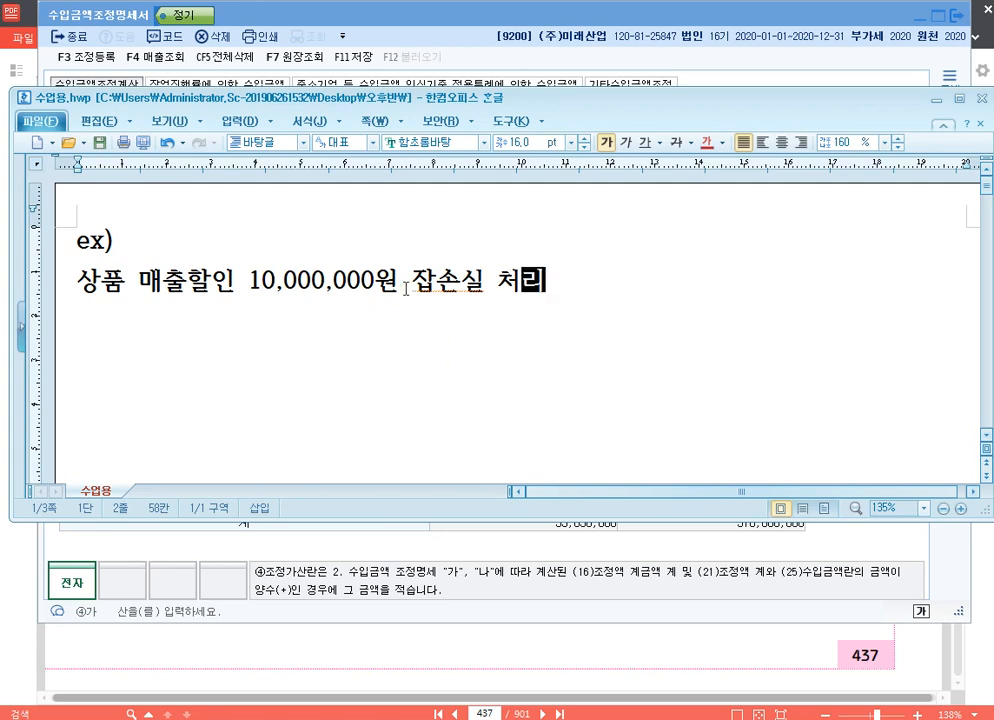
{"action": "left_click", "coordinate": [317, 322]}
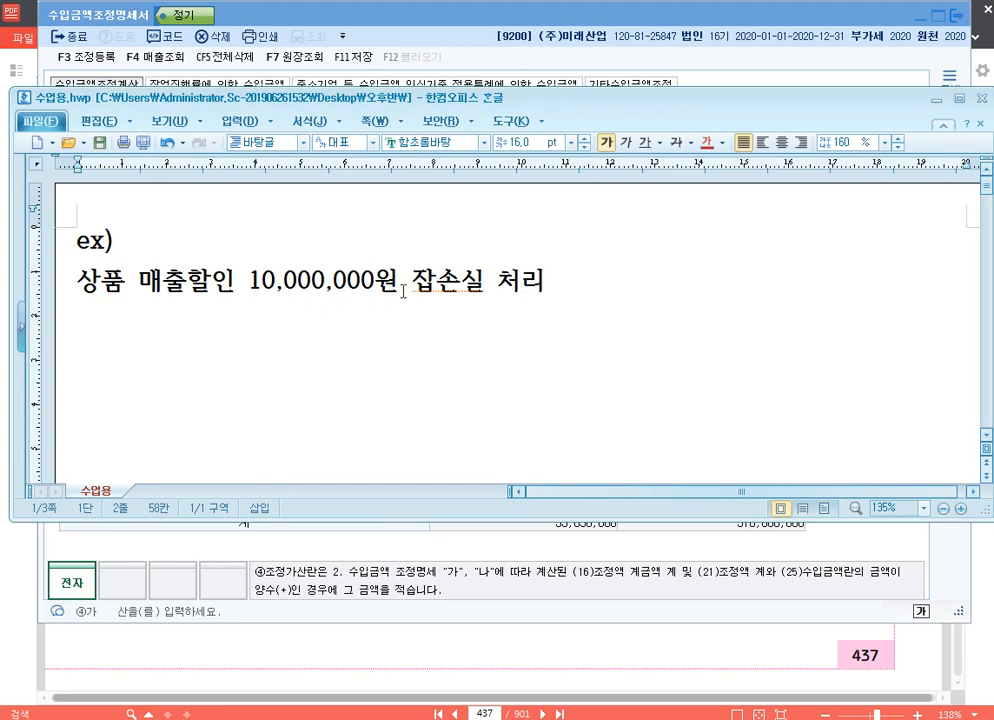
{"action": "left_click_drag", "start_coordinate": [408, 285], "coordinate": [485, 285]}
{"action": "key", "text": "shift+End"}
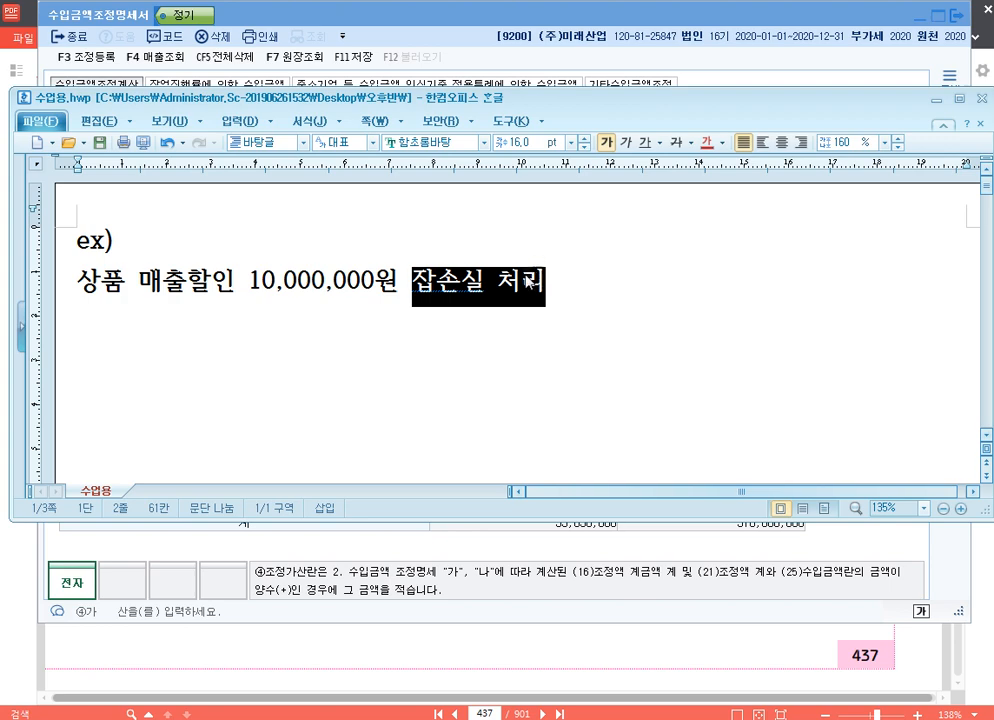
{"action": "left_click", "coordinate": [488, 284]}
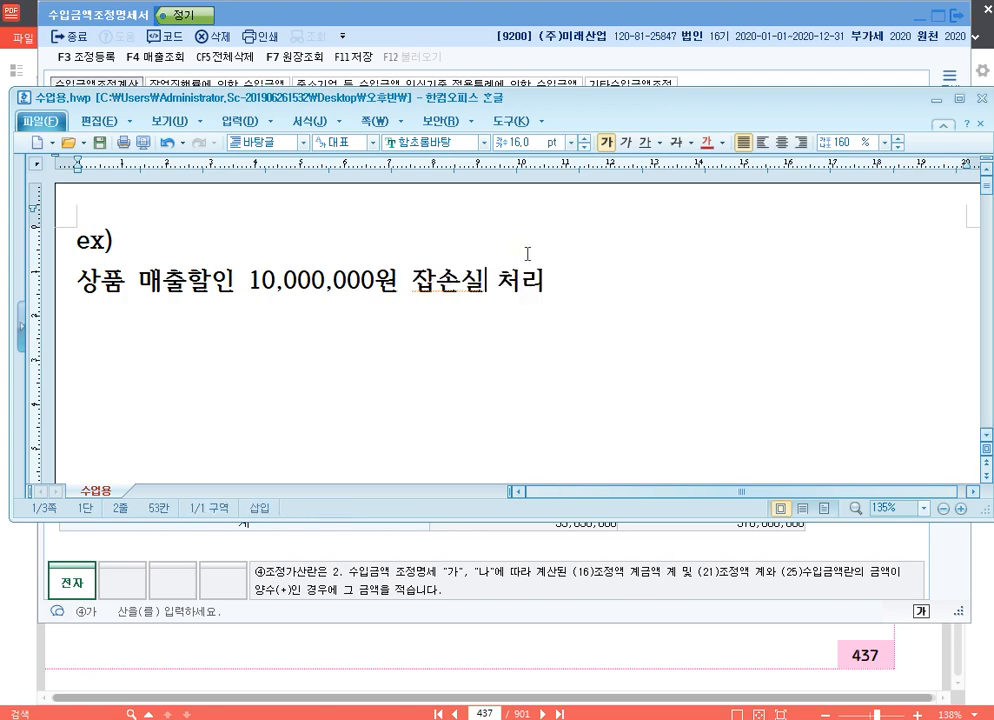
- Switch back to the KcLep adjustment form and enter 10,000,000 as the 차감 adjustment in the 상품매출 row
{"action": "left_click", "coordinate": [558, 22]}
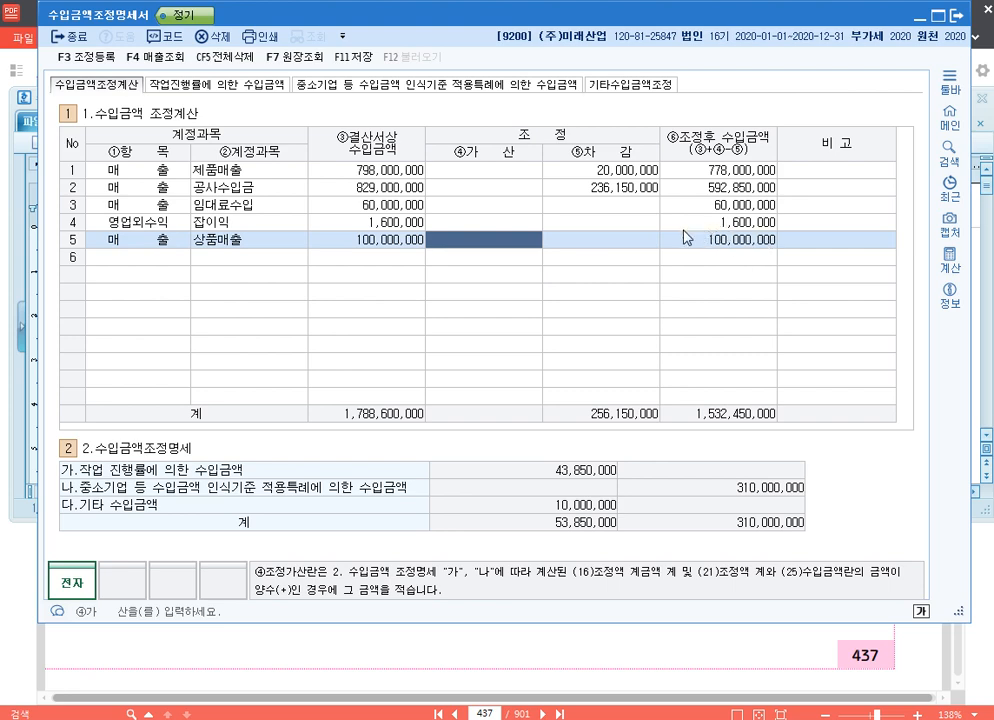
{"action": "left_click", "coordinate": [399, 249]}
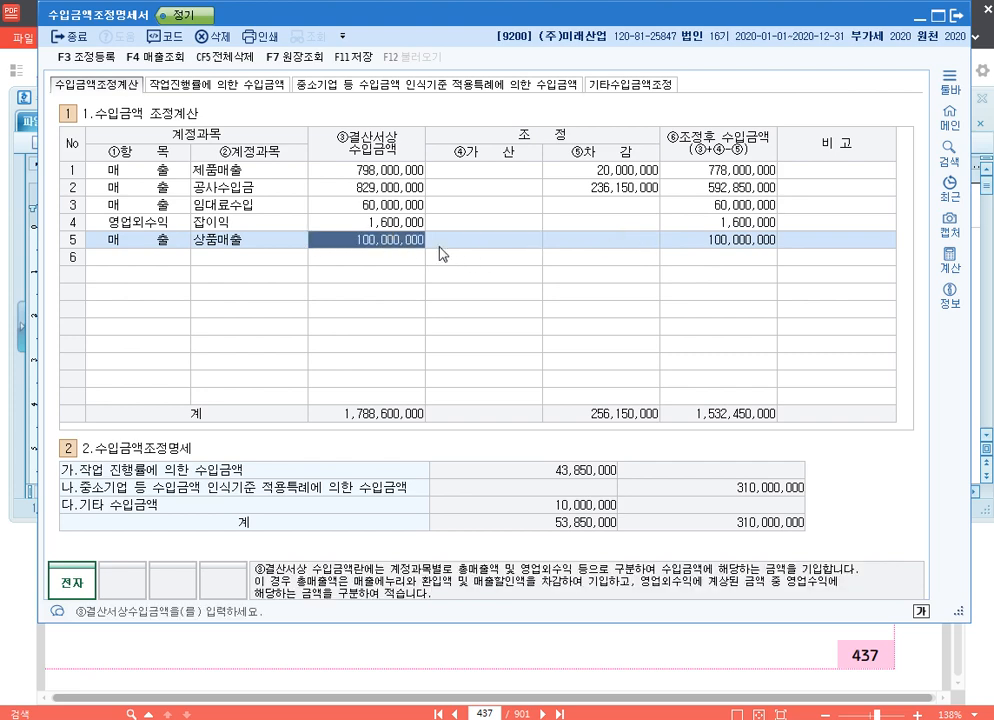
{"action": "left_click", "coordinate": [591, 249]}
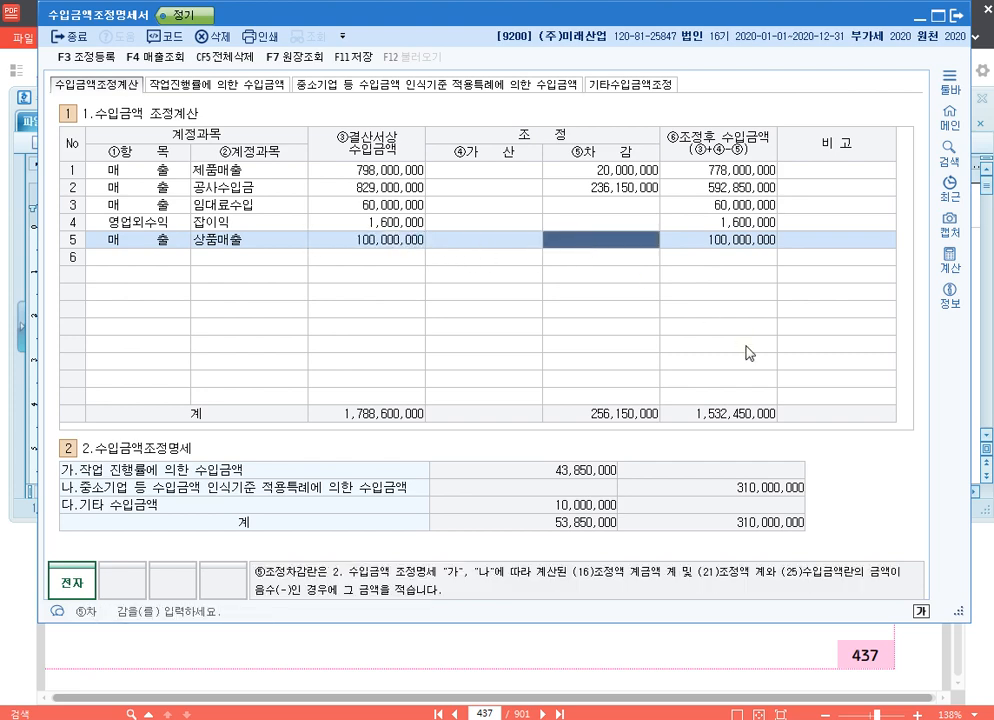
{"action": "type", "text": "10000000"}
{"action": "key", "text": "Return"}
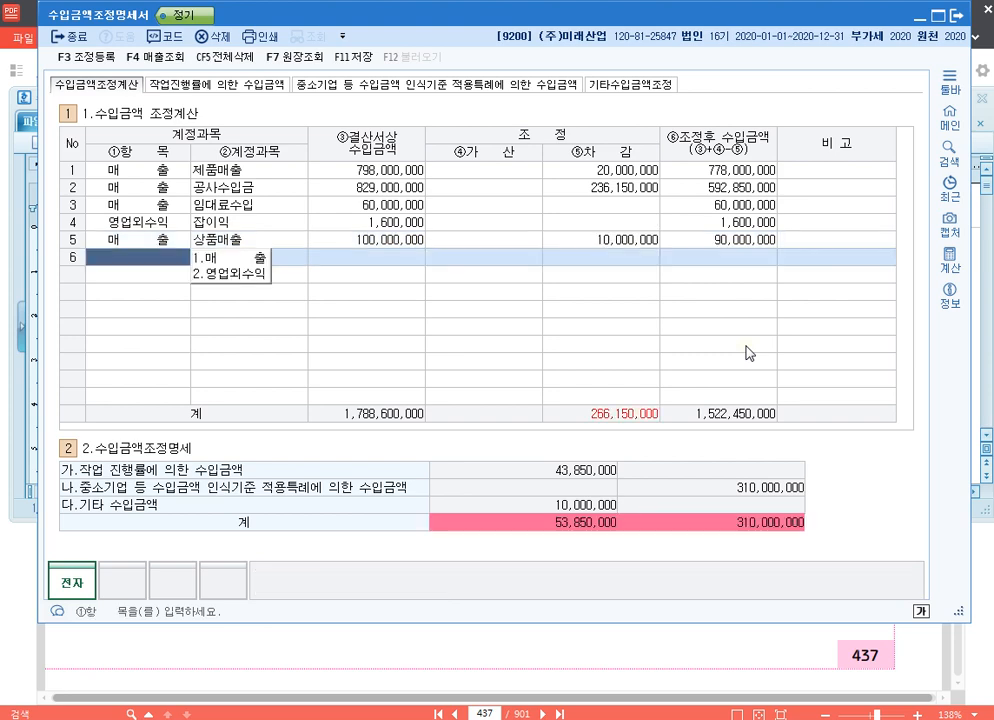
{"action": "left_click", "coordinate": [644, 244]}
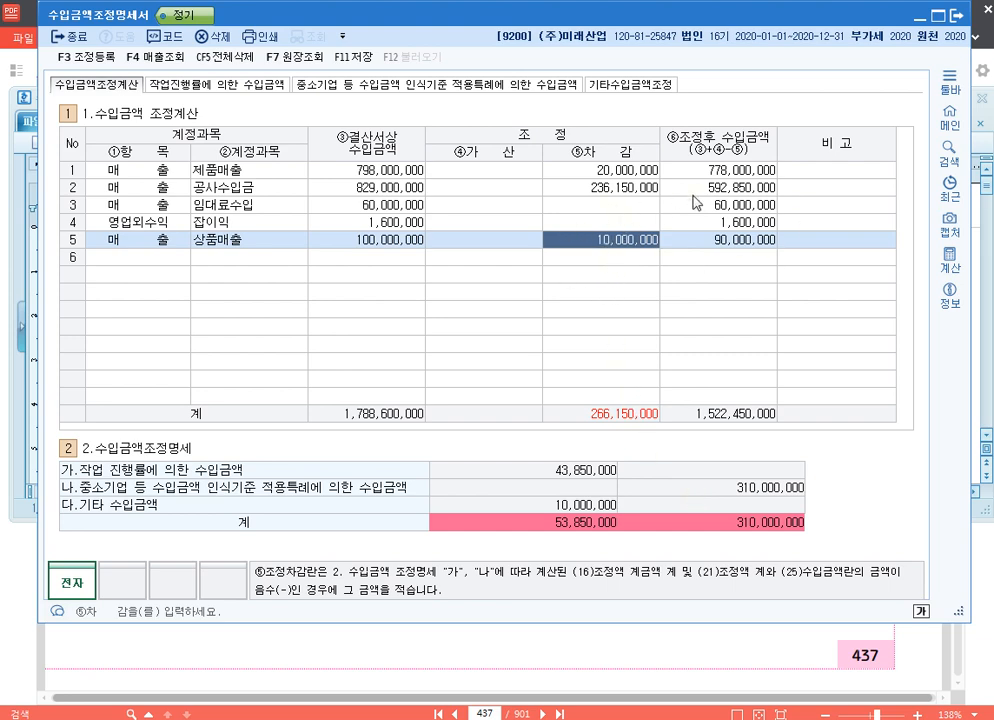
- Add a 상품매출 row with 수입금액 of -10,000,000 under 기타수입금액조정, and return to 수입금액조정계산 to check that account's row
{"action": "left_click", "coordinate": [650, 88]}
{"action": "left_click", "coordinate": [172, 208]}
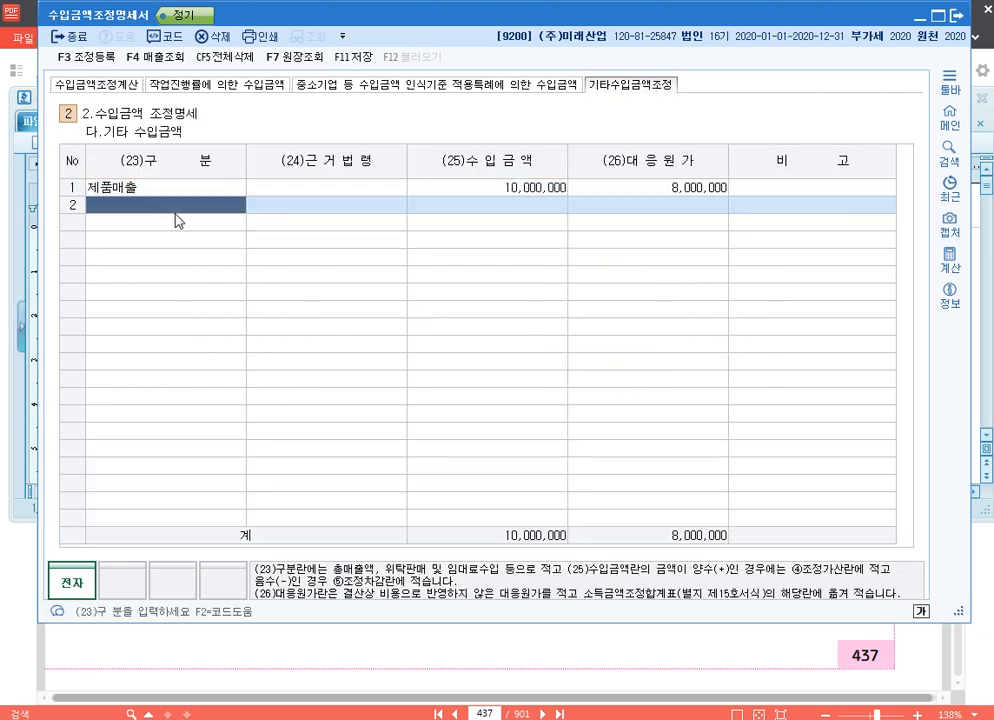
{"action": "type", "text": "401"}
{"action": "key", "text": "Return"}
{"action": "key", "text": "Return"}
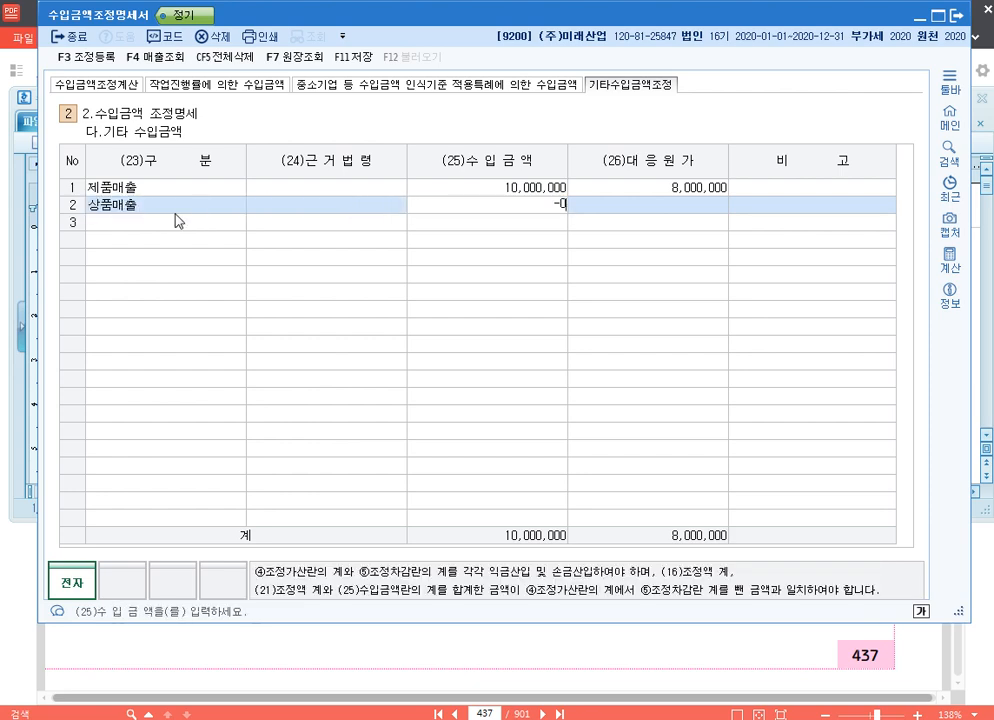
{"action": "type", "text": "-10,000,000"}
{"action": "key", "text": "Return"}
{"action": "key", "text": "Left"}
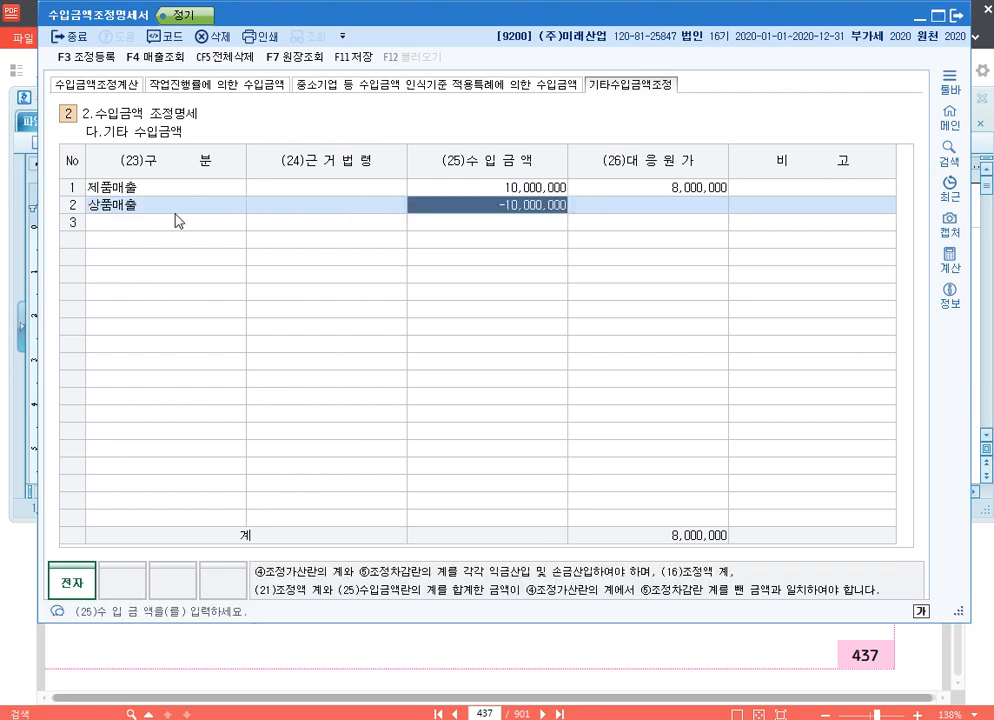
{"action": "left_click", "coordinate": [124, 207]}
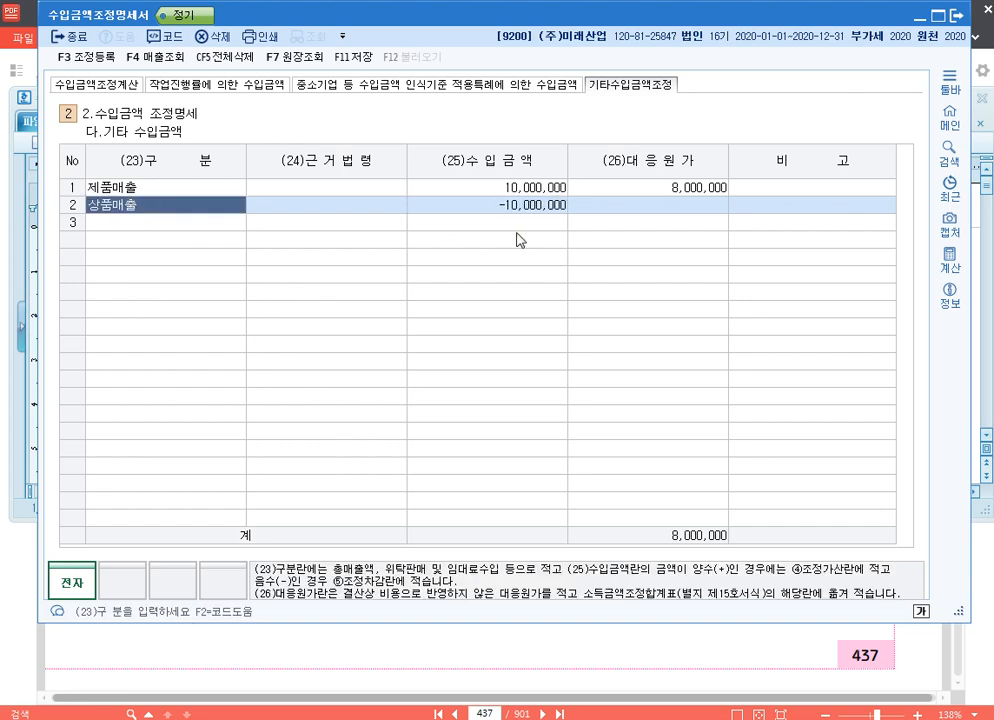
{"action": "left_click", "coordinate": [785, 207]}
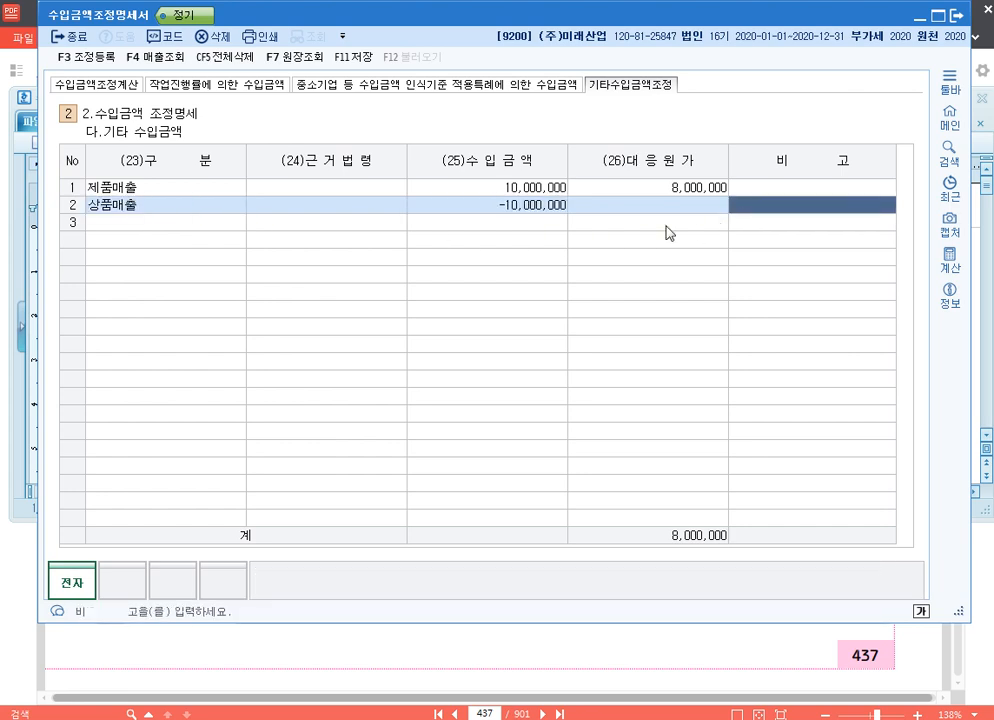
{"action": "left_click", "coordinate": [97, 84]}
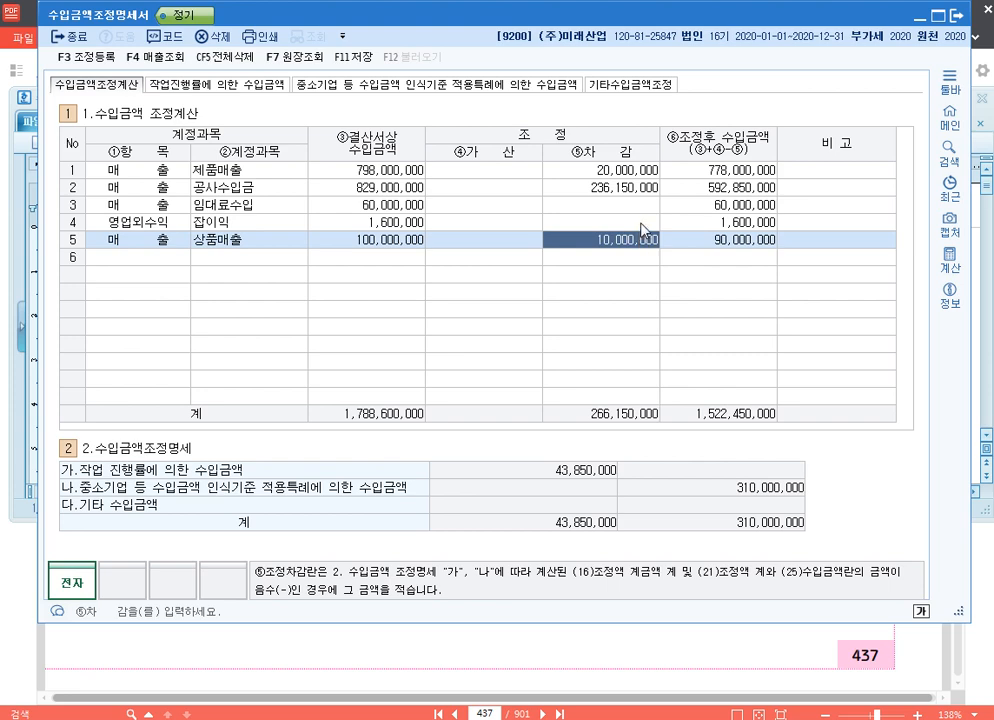
{"action": "left_click", "coordinate": [745, 245]}
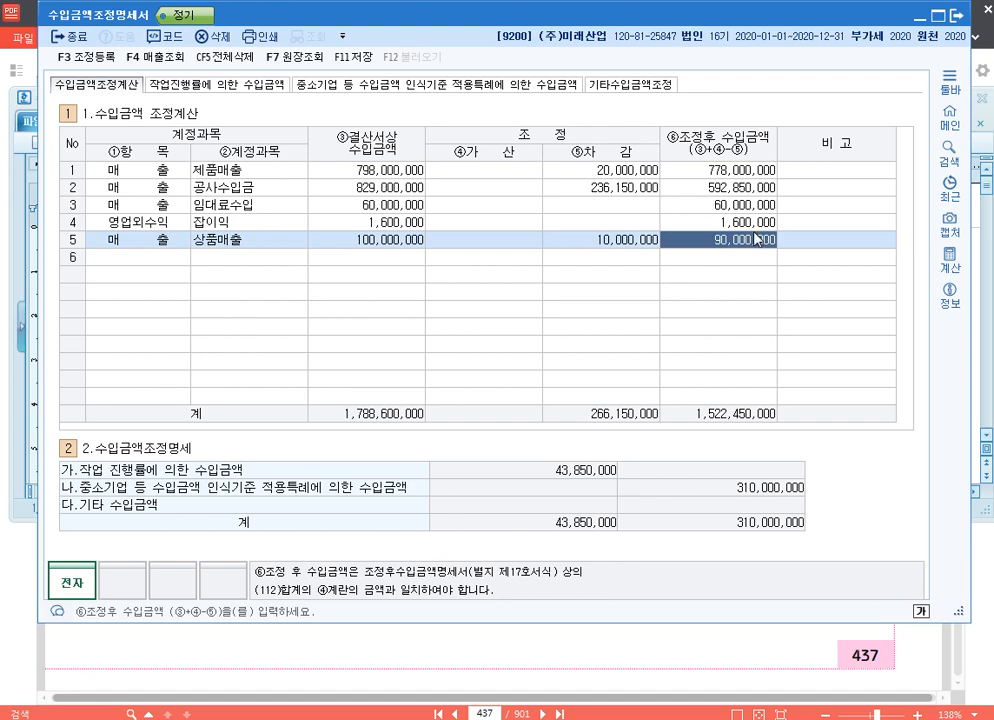
- Switch to the 수업용.hwp document in Hancom Hangul and colour the word 잡손실 in the example red
{"action": "key", "text": "alt+Tab"}
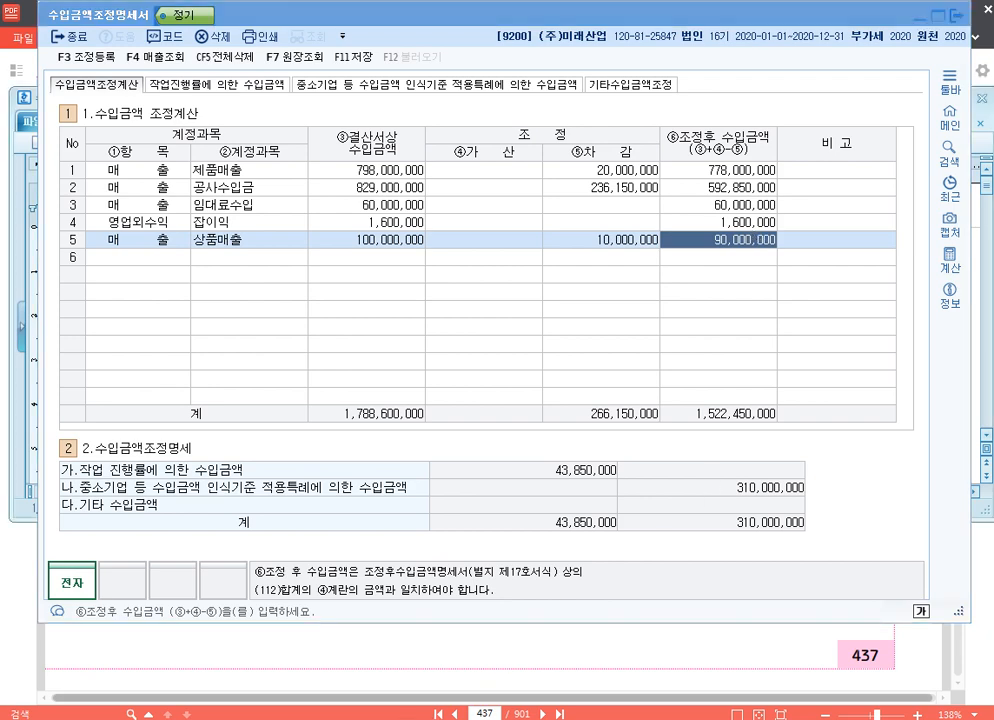
{"action": "left_click_drag", "start_coordinate": [415, 279], "coordinate": [482, 279]}
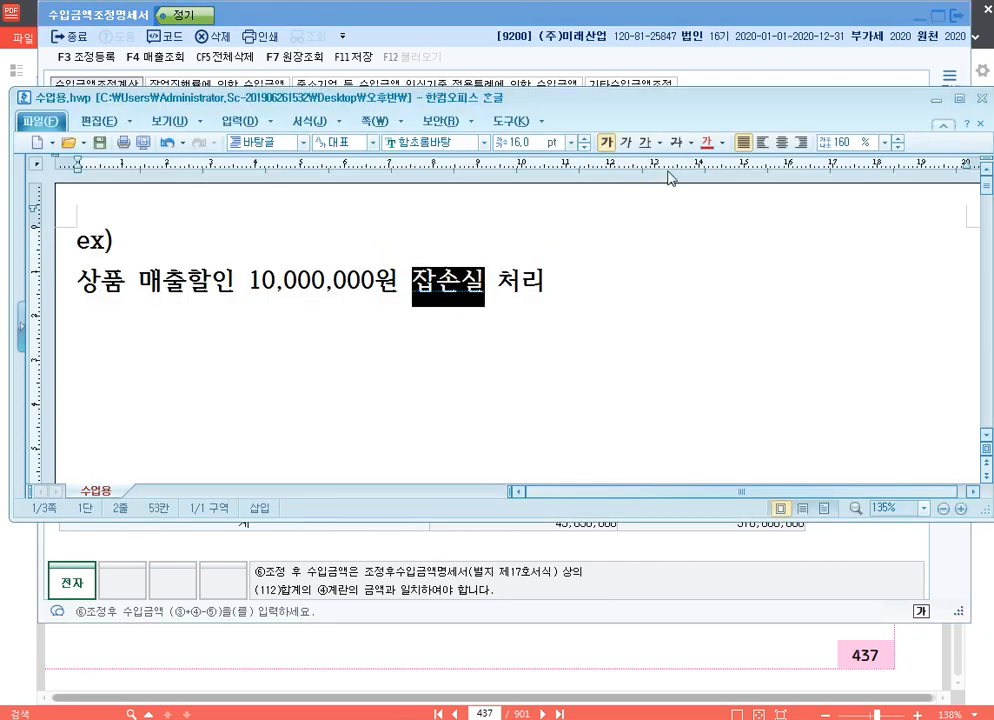
{"action": "left_click", "coordinate": [706, 142]}
{"action": "left_click", "coordinate": [632, 279]}
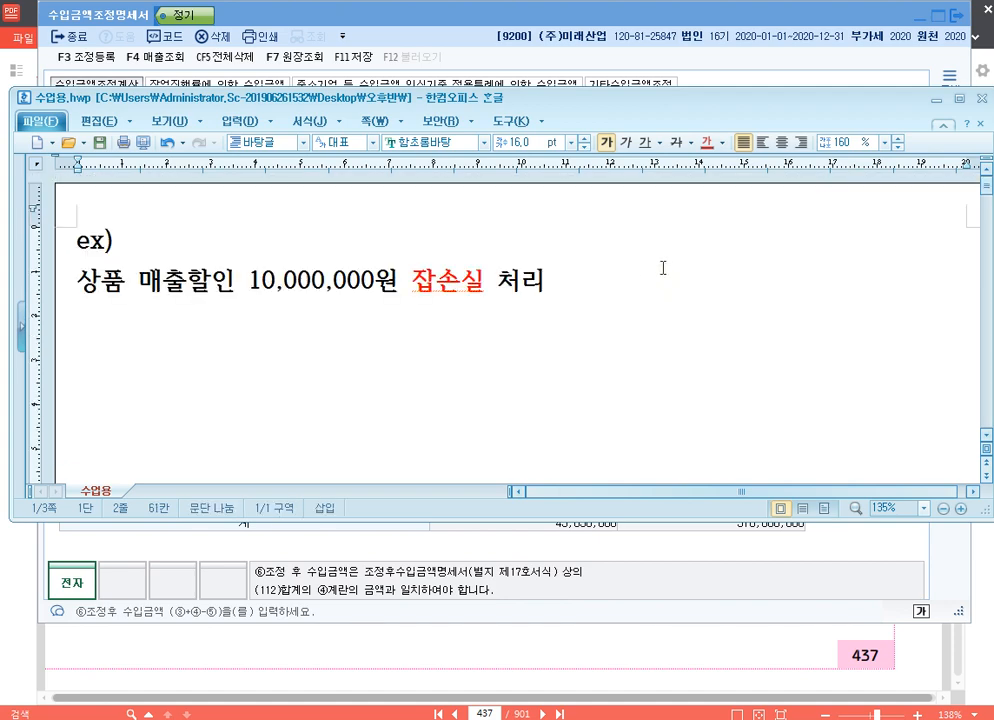
{"action": "left_click", "coordinate": [445, 289]}
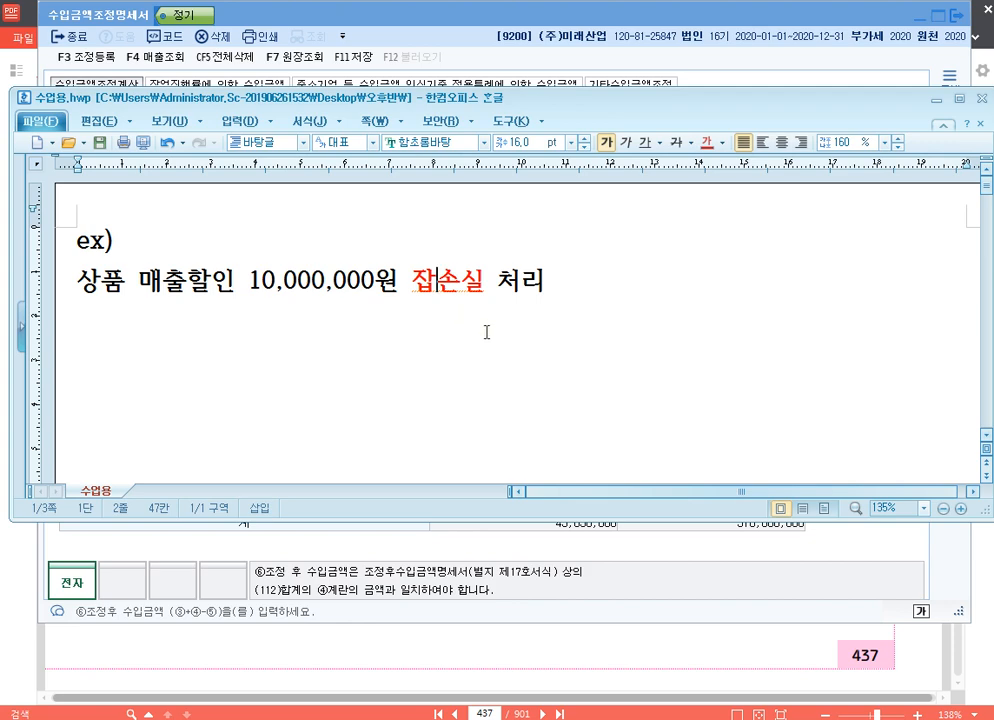
{"action": "left_click", "coordinate": [220, 352]}
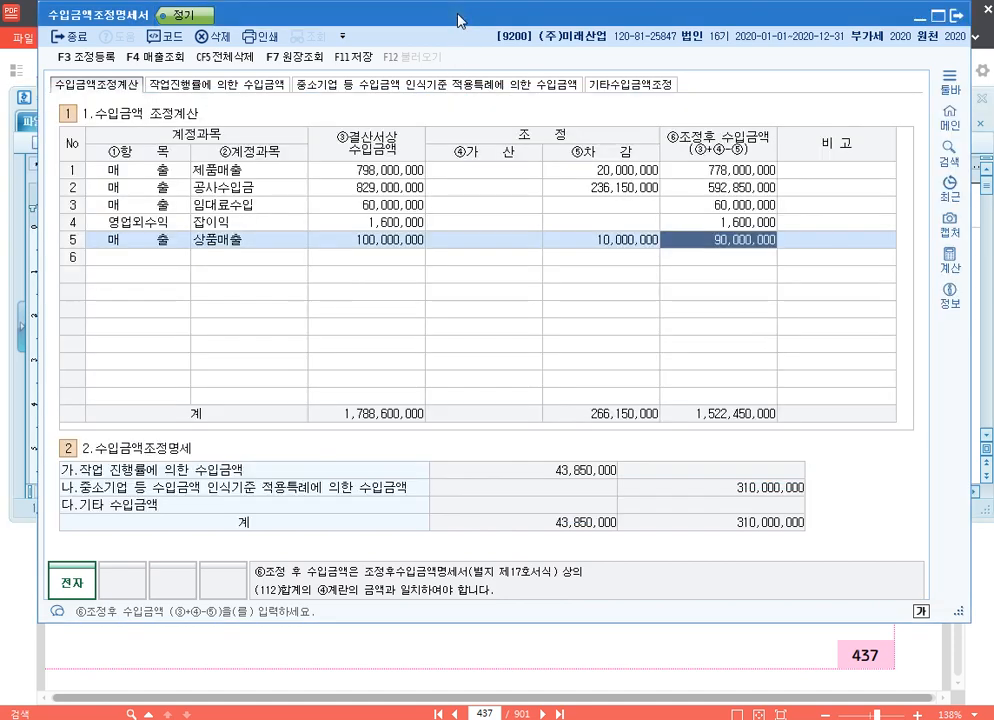
{"action": "left_click", "coordinate": [361, 24]}
{"action": "key", "text": "alt+Tab"}
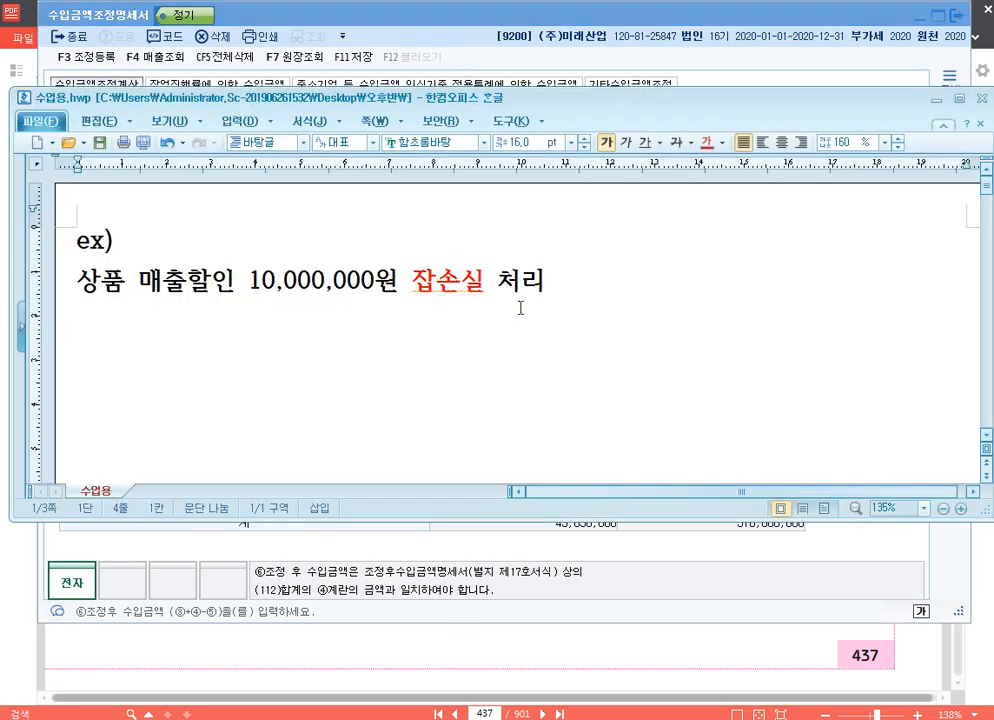
- Copy "상품 매출할인 10,000,000원" to the fourth line and complete it with ", 회계처리 X"
{"action": "left_click", "coordinate": [437, 267]}
{"action": "left_click_drag", "start_coordinate": [398, 283], "coordinate": [30, 283]}
{"action": "key", "text": "ctrl+c"}
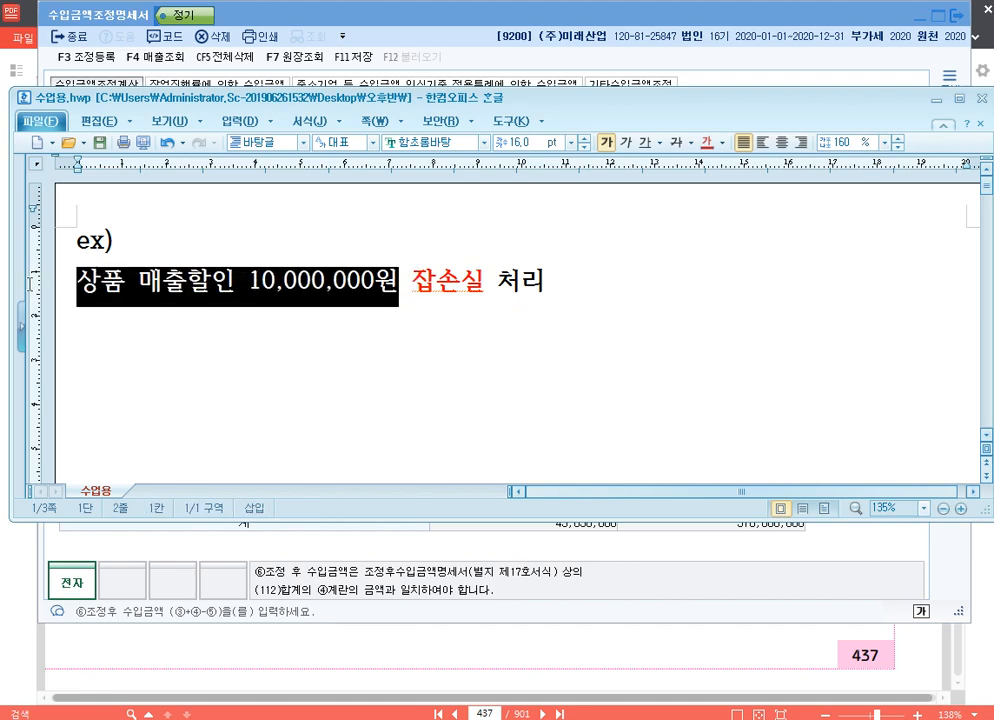
{"action": "left_click", "coordinate": [134, 366]}
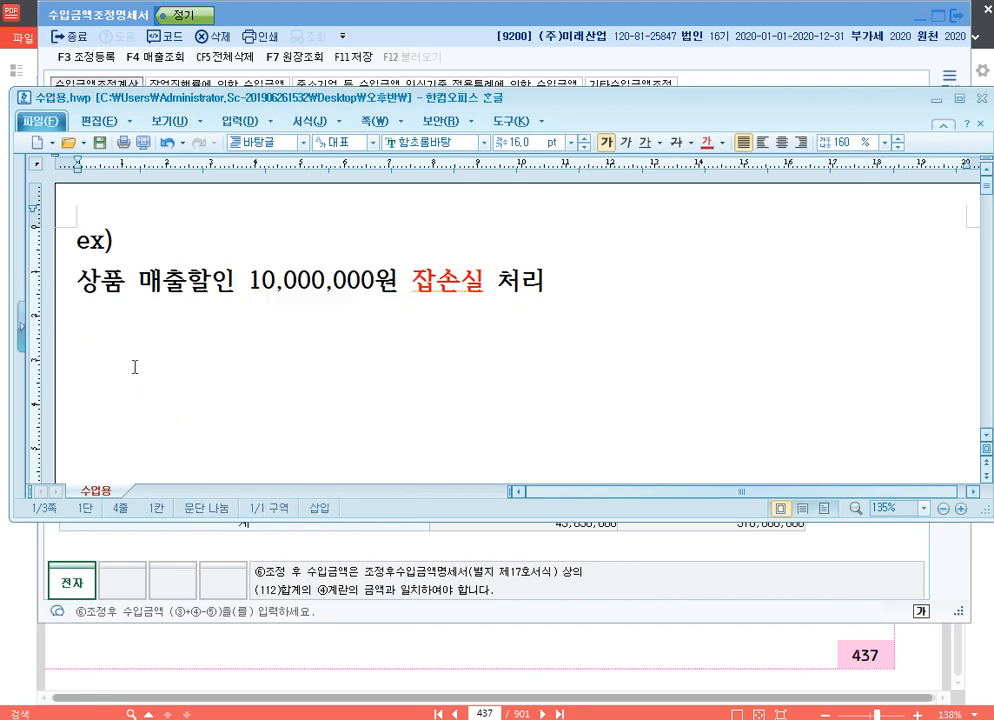
{"action": "key", "text": "ctrl+v"}
{"action": "type", "text": ", "}
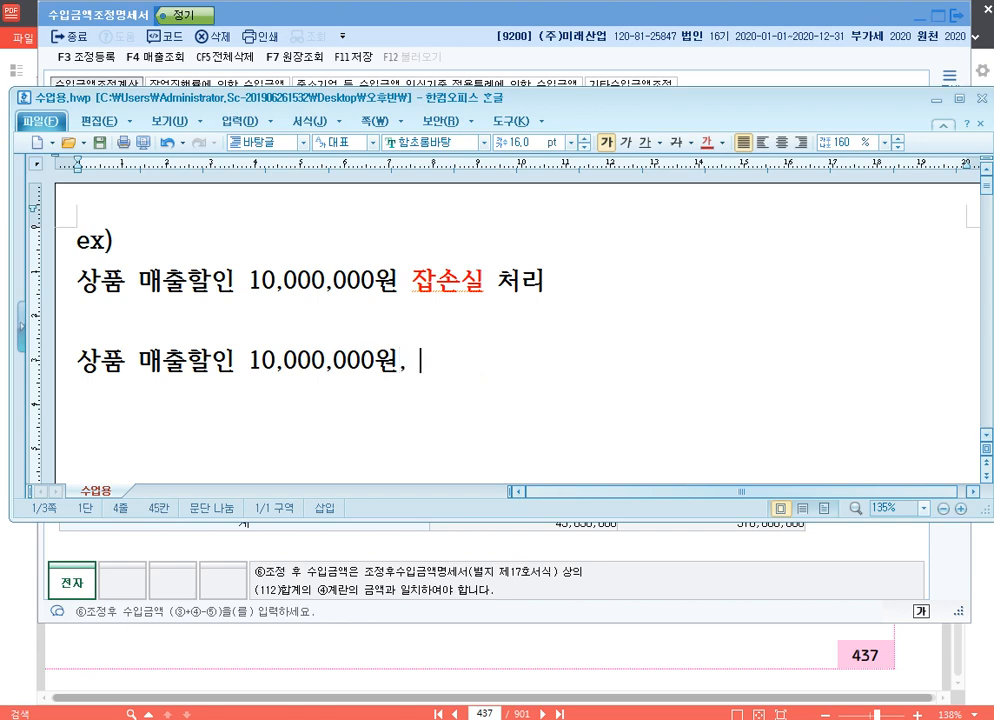
{"action": "type", "text": "회계처리 X"}
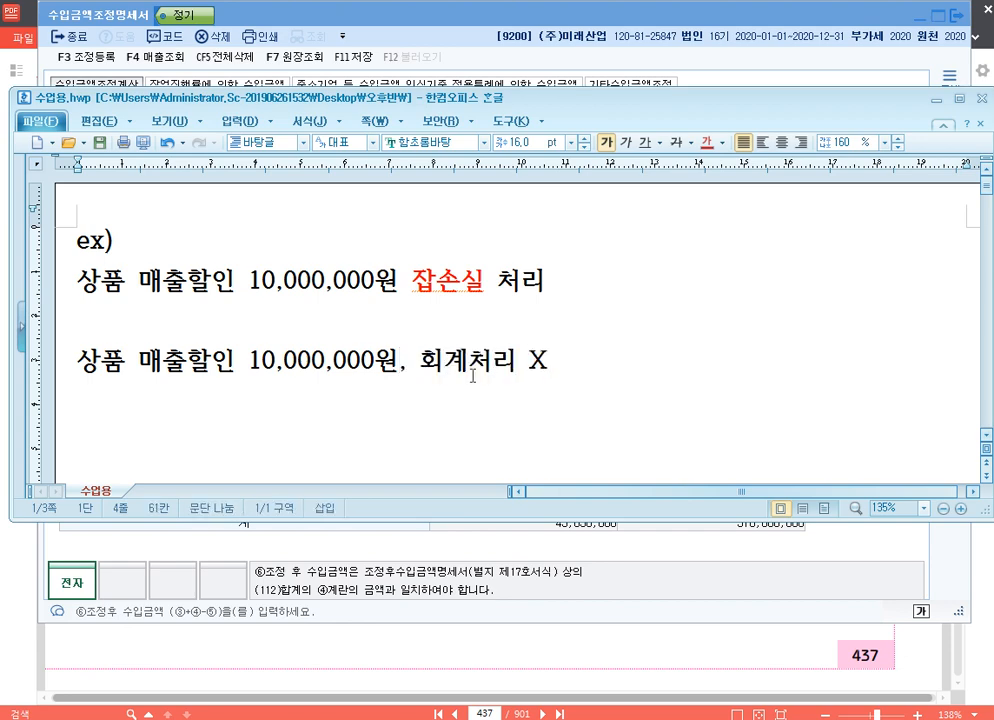
- Write the adjustment entry "<익금불산입> 매출할인 10,000,000" on a new line below the 회계처리 X example
{"action": "key", "text": "Return"}
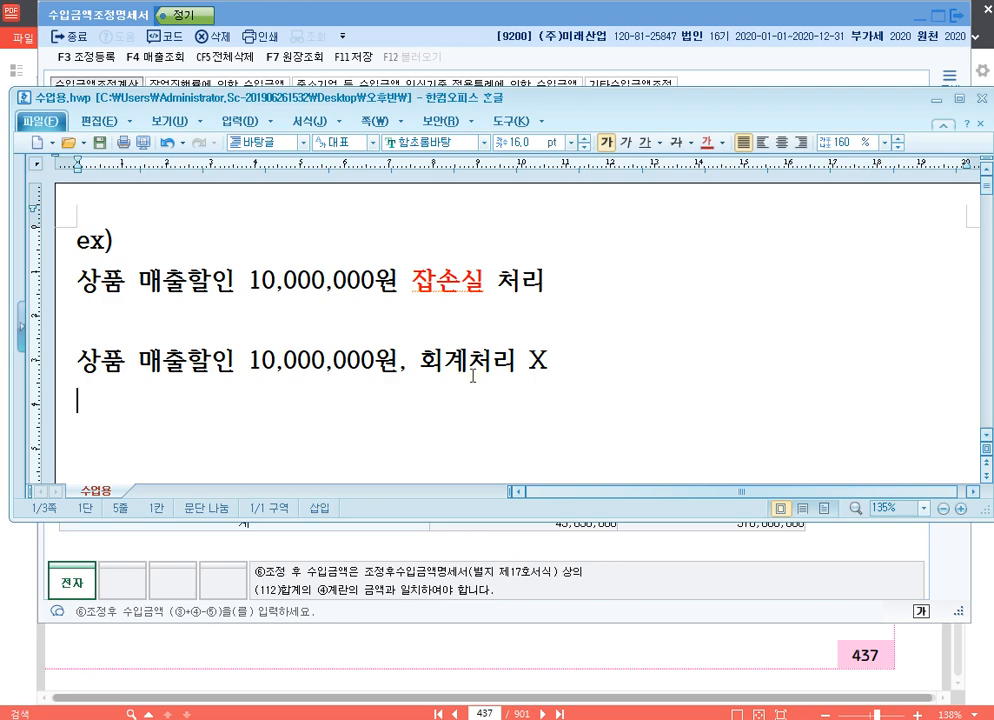
{"action": "scroll", "coordinate": [710, 340], "scroll_direction": "down", "scroll_amount": 1}
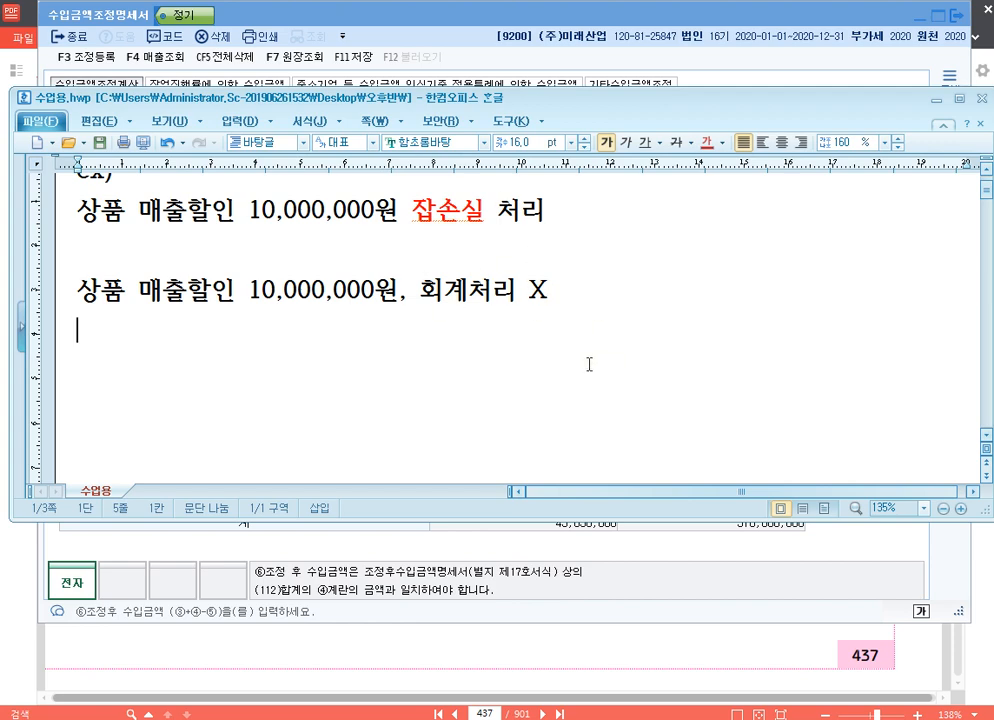
{"action": "type", "text": "<"}
{"action": "type", "text": "t"}
{"action": "type", "text": "익금불"}
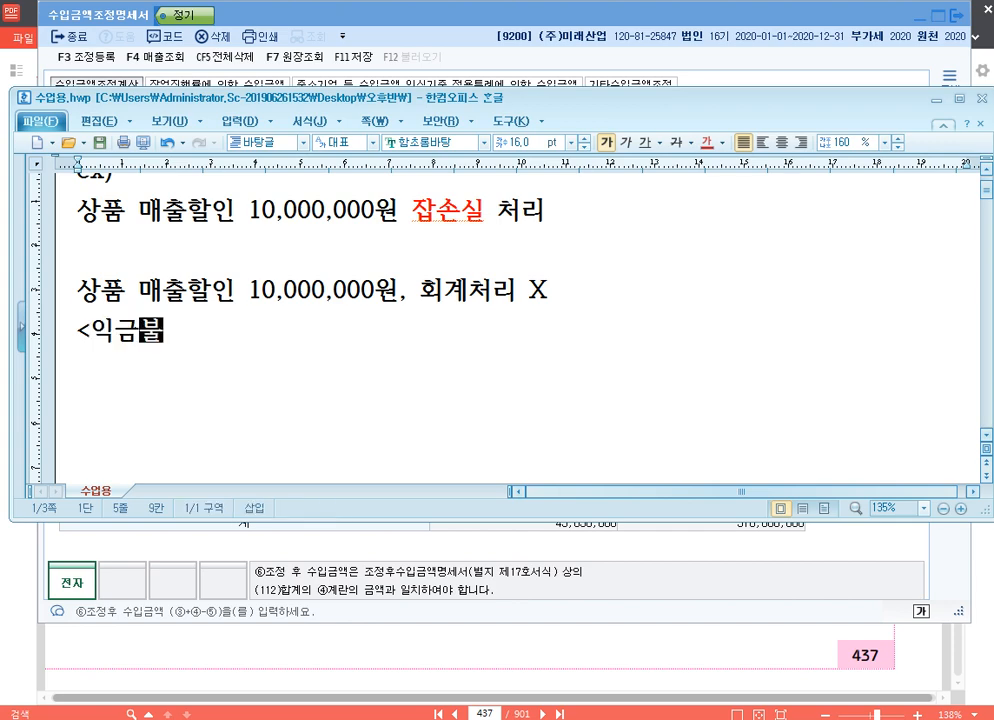
{"action": "type", "text": "산이입"}
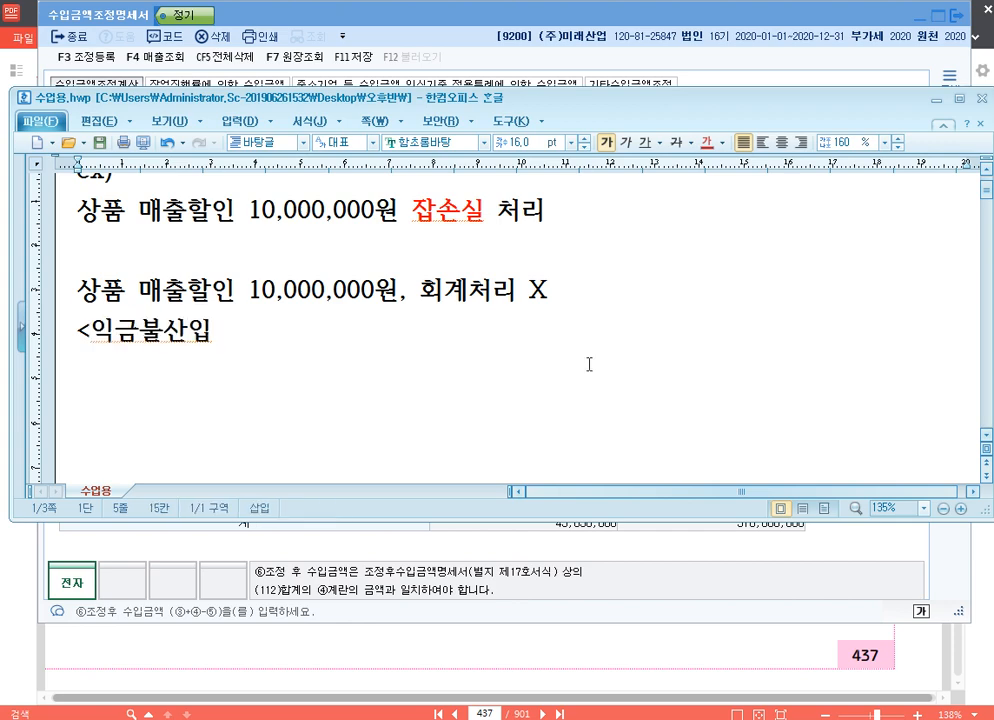
{"action": "type", "text": "> 맺출할인"}
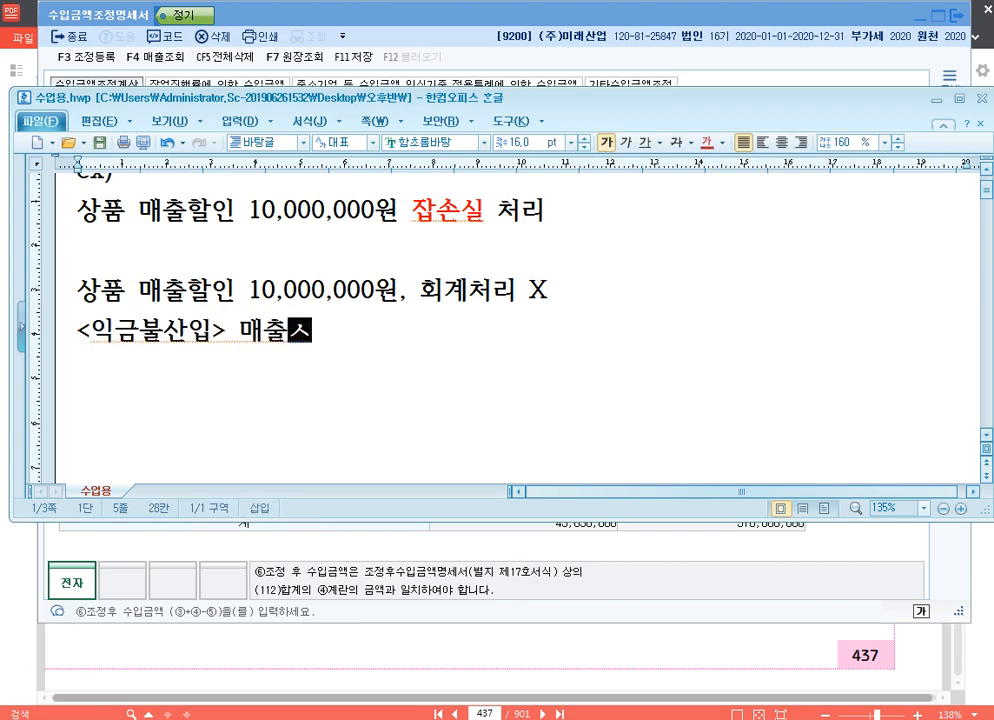
{"action": "type", "text": " 10,"}
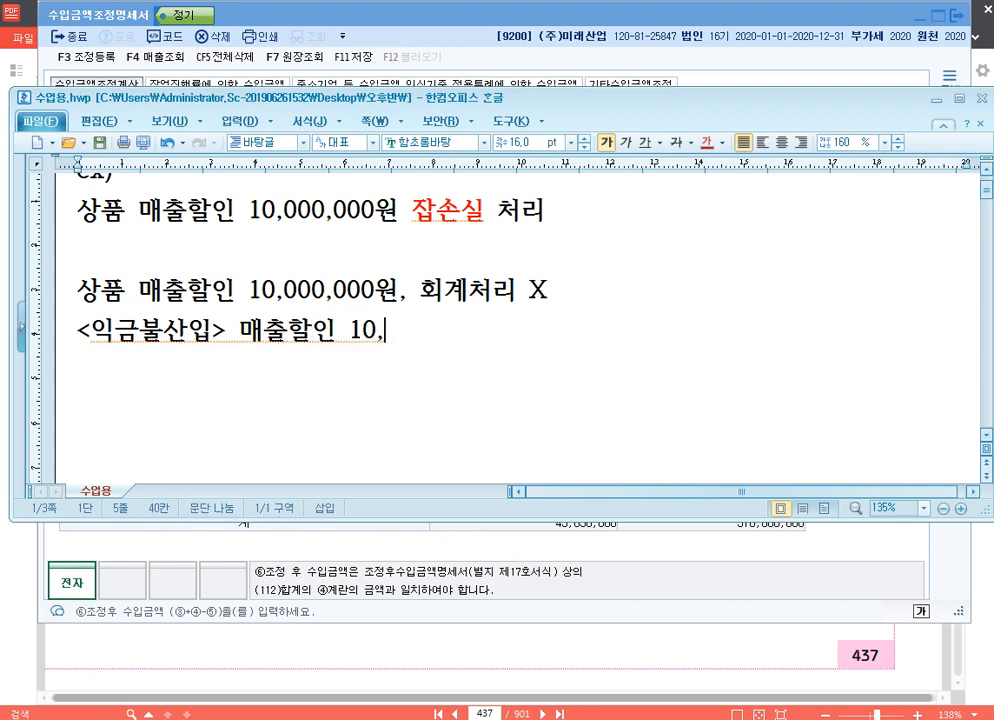
{"action": "type", "text": "00,000"}
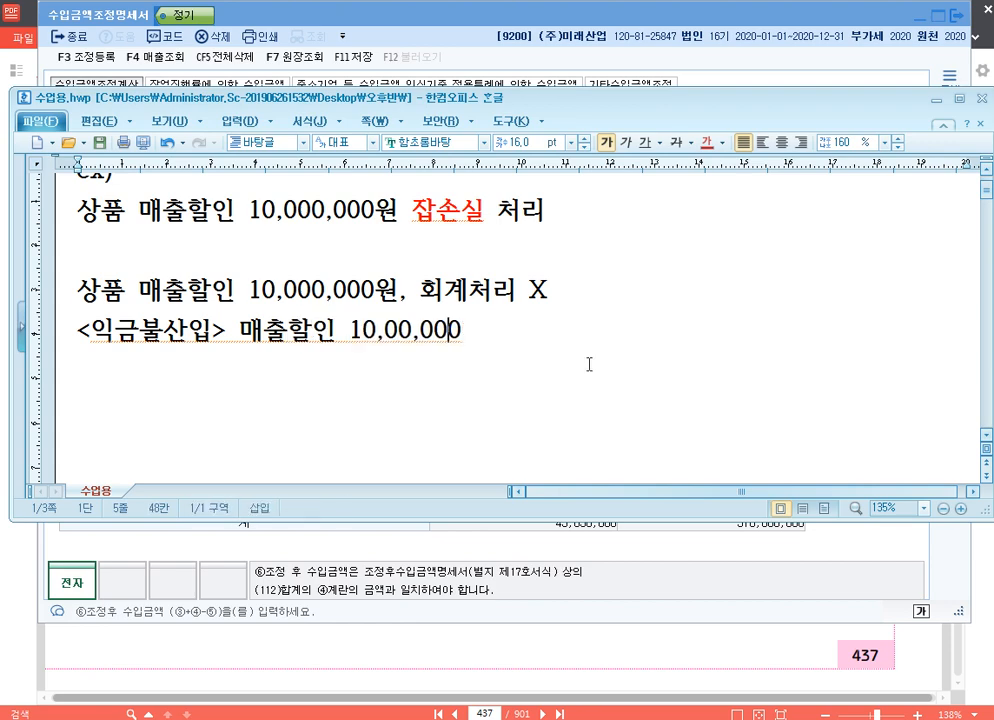
{"action": "key", "text": "Left"}
{"action": "key", "text": "Left"}
{"action": "key", "text": "Left"}
{"action": "key", "text": "Left"}
{"action": "type", "text": "0"}
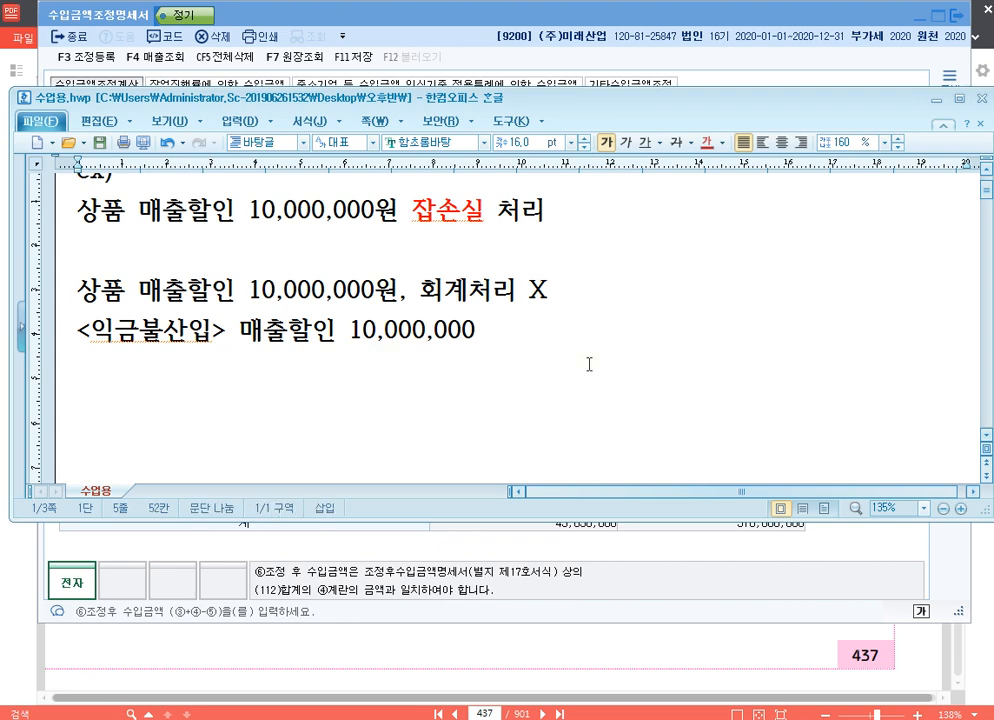
- Append the disposition "(유보발생)" to the end of the 익금불산입 entry
{"action": "left_click", "coordinate": [588, 361]}
{"action": "type", "text": "유"}
{"action": "key", "text": "BackSpace"}
{"action": "type", "text": "(유보발생)"}
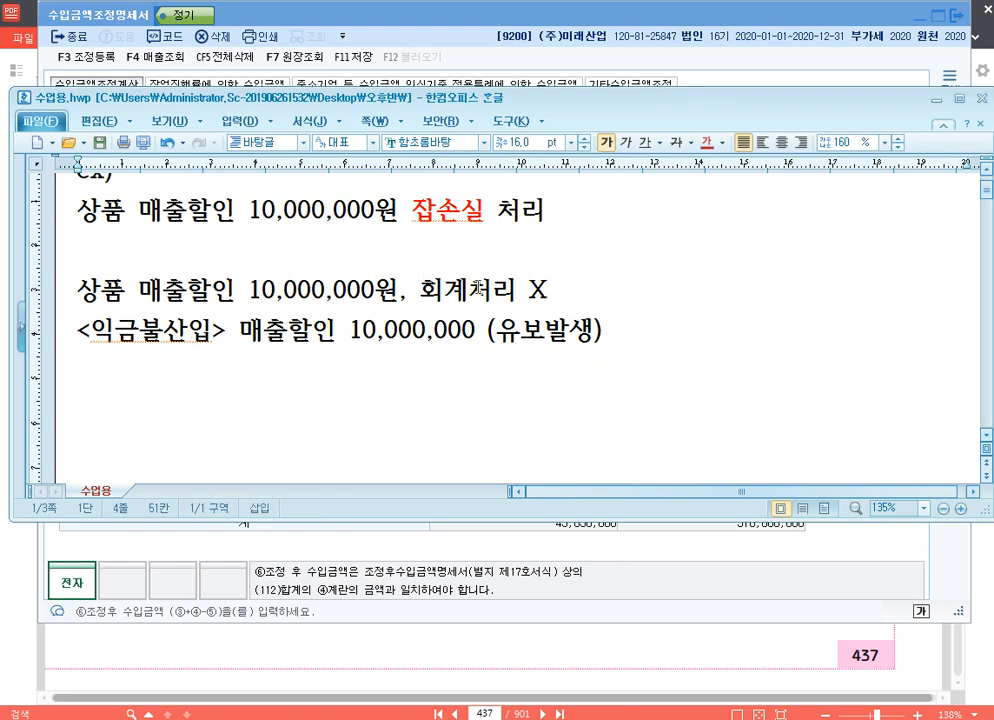
- Colour the words 회계처리 X in the second example red
{"action": "left_click_drag", "start_coordinate": [419, 290], "coordinate": [565, 290]}
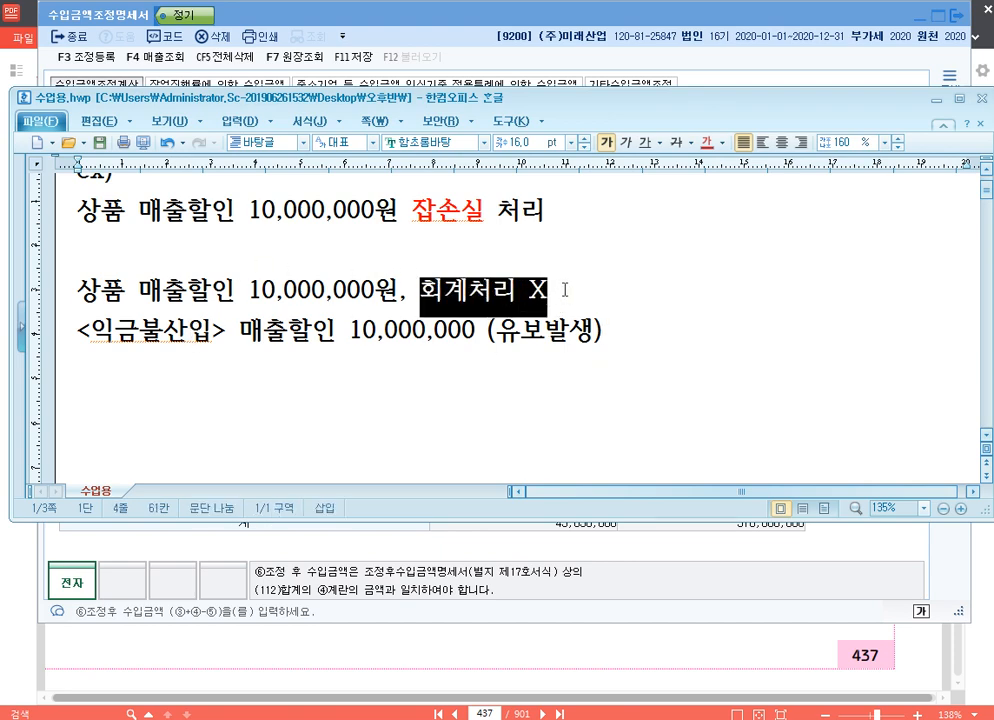
{"action": "left_click", "coordinate": [706, 142]}
{"action": "left_click", "coordinate": [484, 205]}
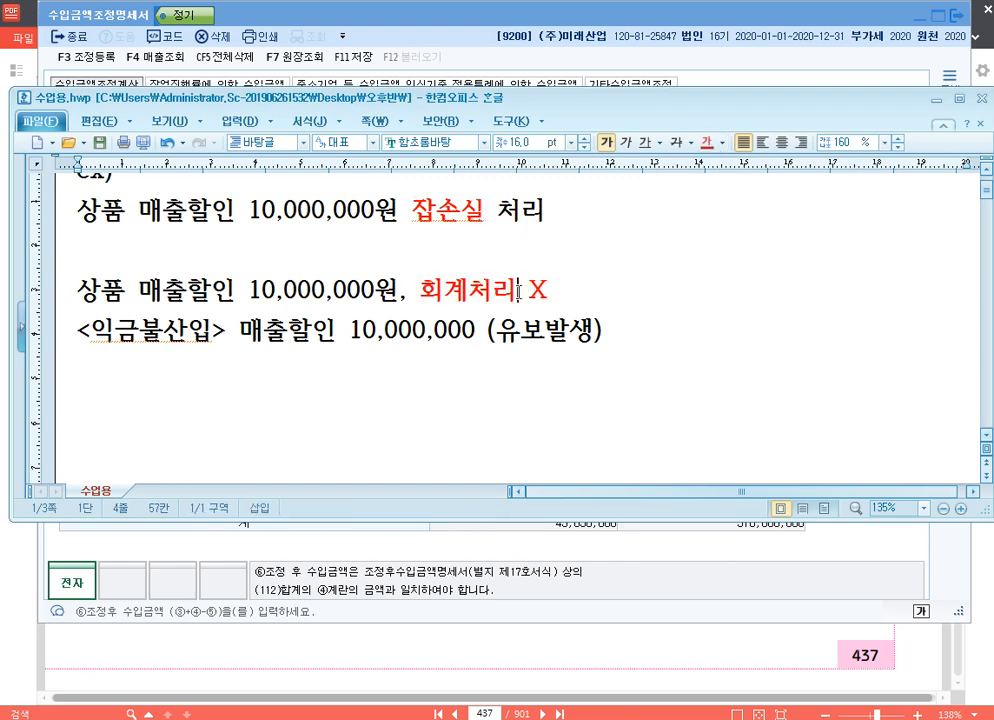
{"action": "left_click", "coordinate": [416, 214]}
{"action": "left_click", "coordinate": [452, 310]}
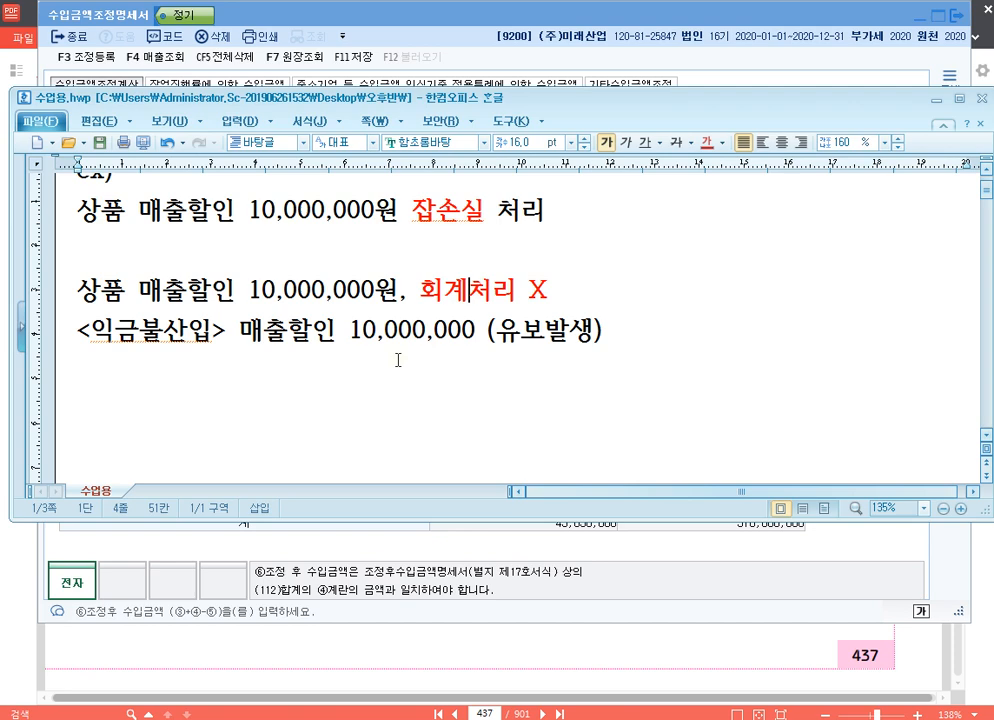
{"action": "left_click", "coordinate": [438, 211]}
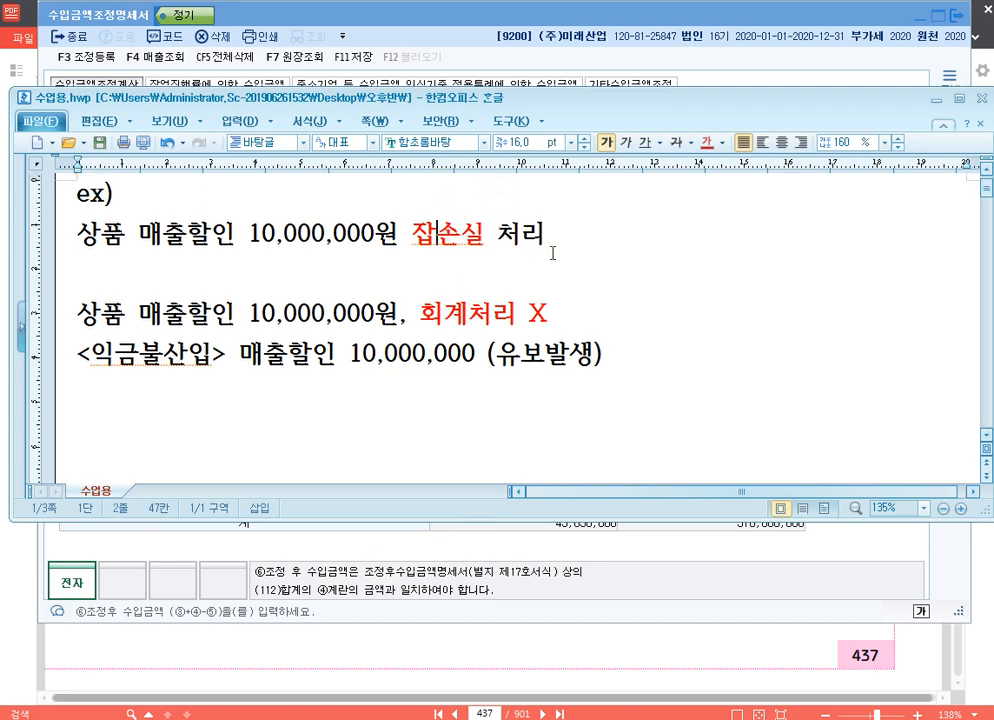
{"action": "left_click", "coordinate": [445, 313]}
{"action": "left_click", "coordinate": [441, 235]}
{"action": "left_click", "coordinate": [450, 291]}
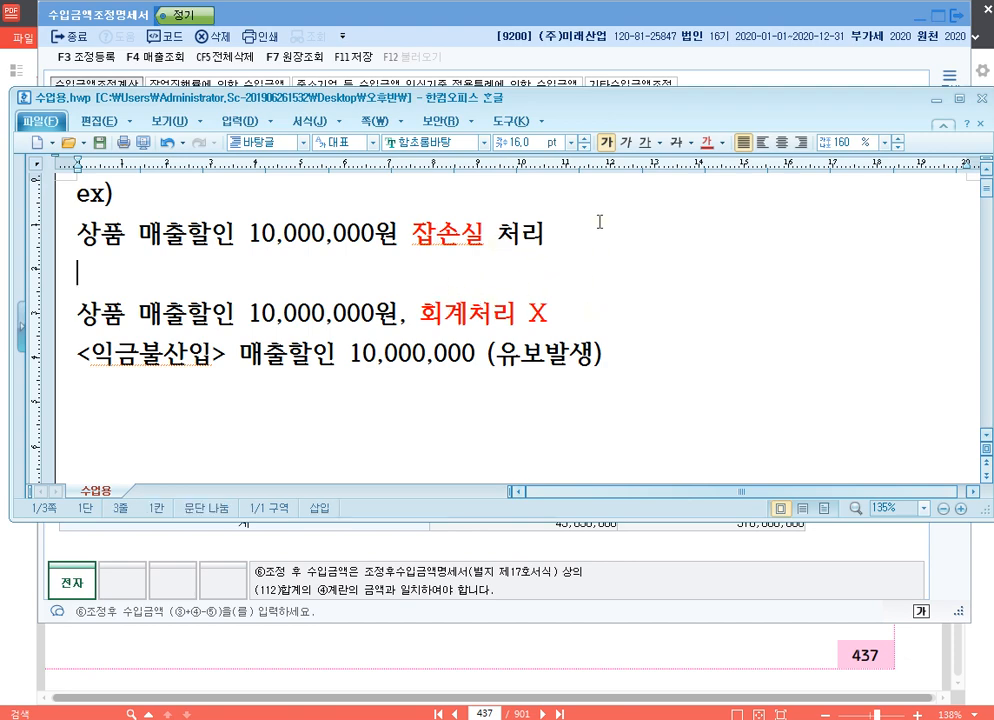
- Switch to KcLep's 수입금액조정명세서 and delete the 상품매출 row from the 수입금액 조정계산 table
{"action": "left_click", "coordinate": [415, 33]}
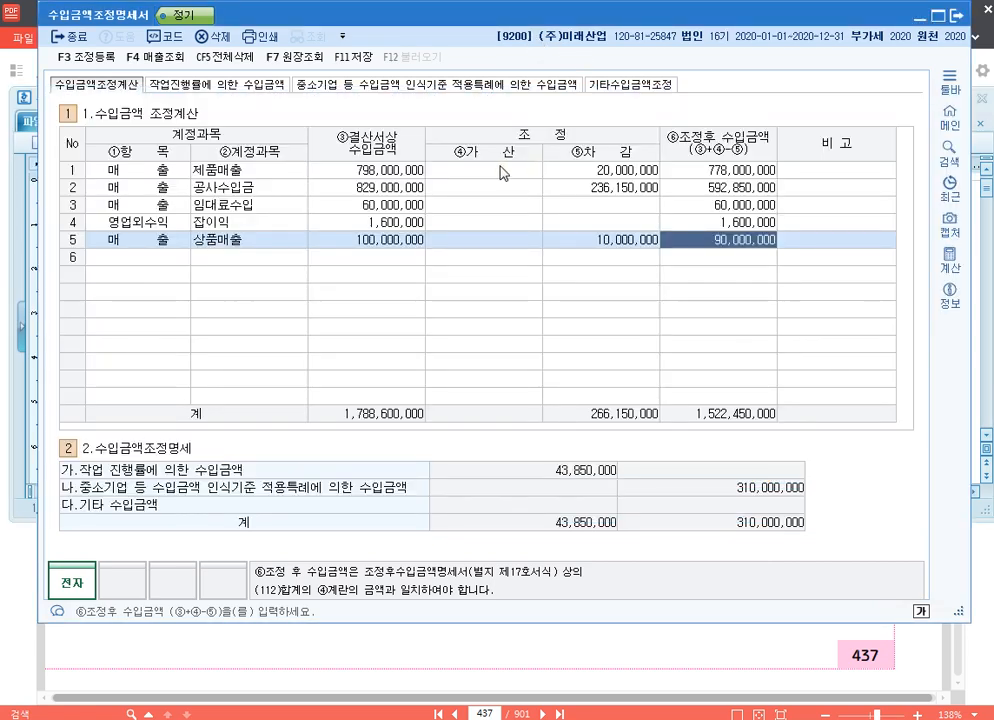
{"action": "left_click", "coordinate": [503, 172]}
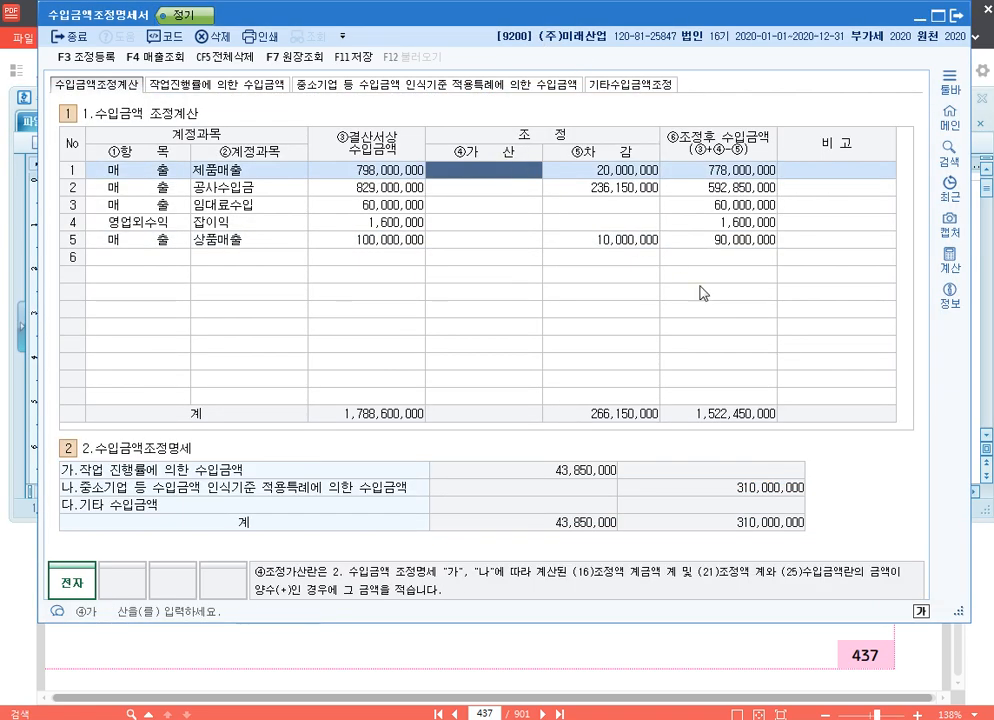
{"action": "left_click", "coordinate": [354, 242]}
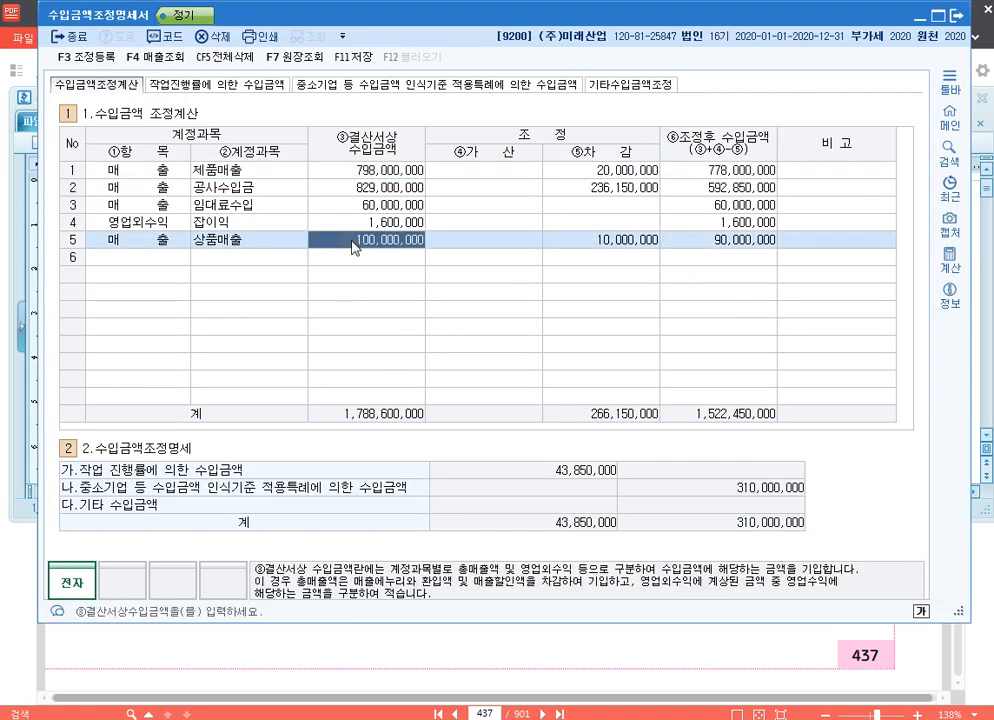
{"action": "key", "text": "F5"}
{"action": "key", "text": "Return"}
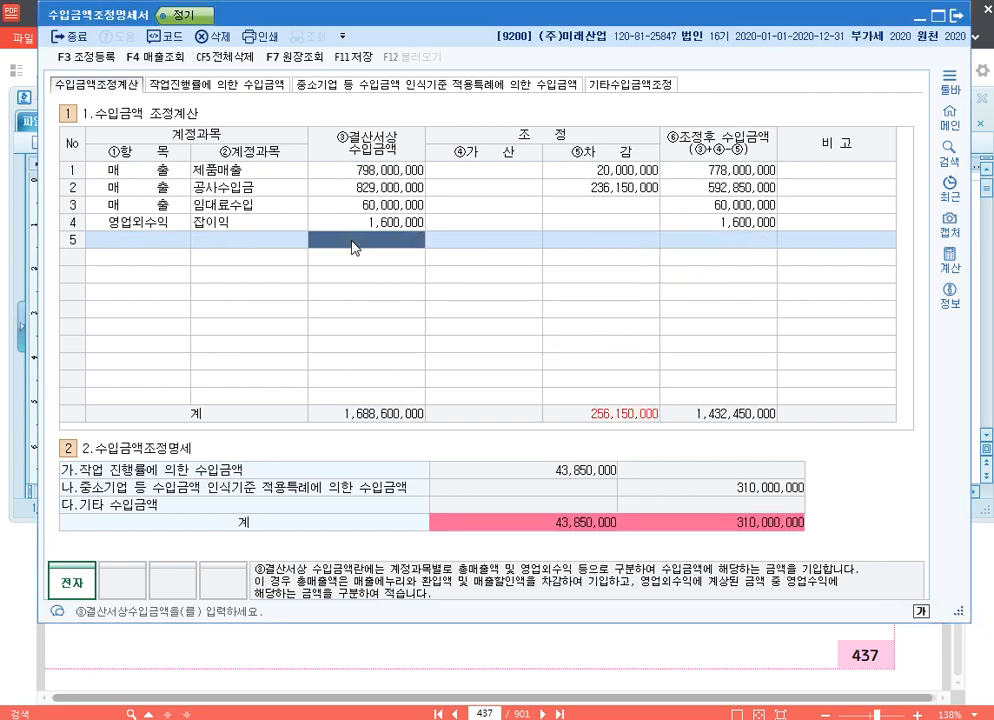
- Delete the 상품매출 row from the 기타 수입금액 table of 기타수입금액조정
{"action": "left_click", "coordinate": [635, 84]}
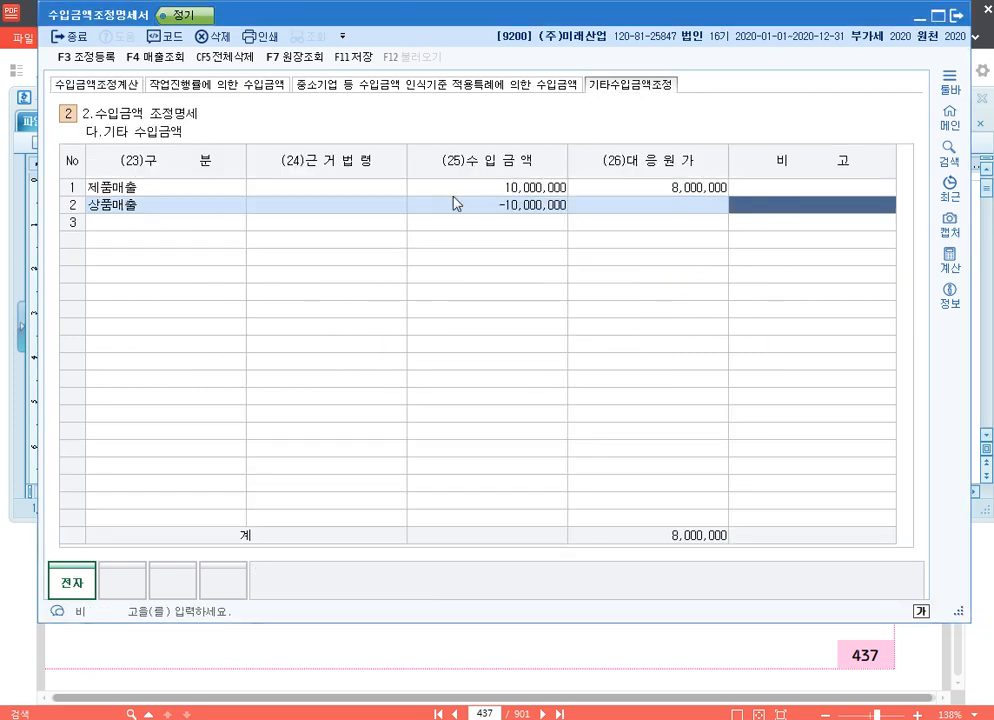
{"action": "left_click", "coordinate": [445, 205]}
{"action": "key", "text": "F5"}
{"action": "key", "text": "Return"}
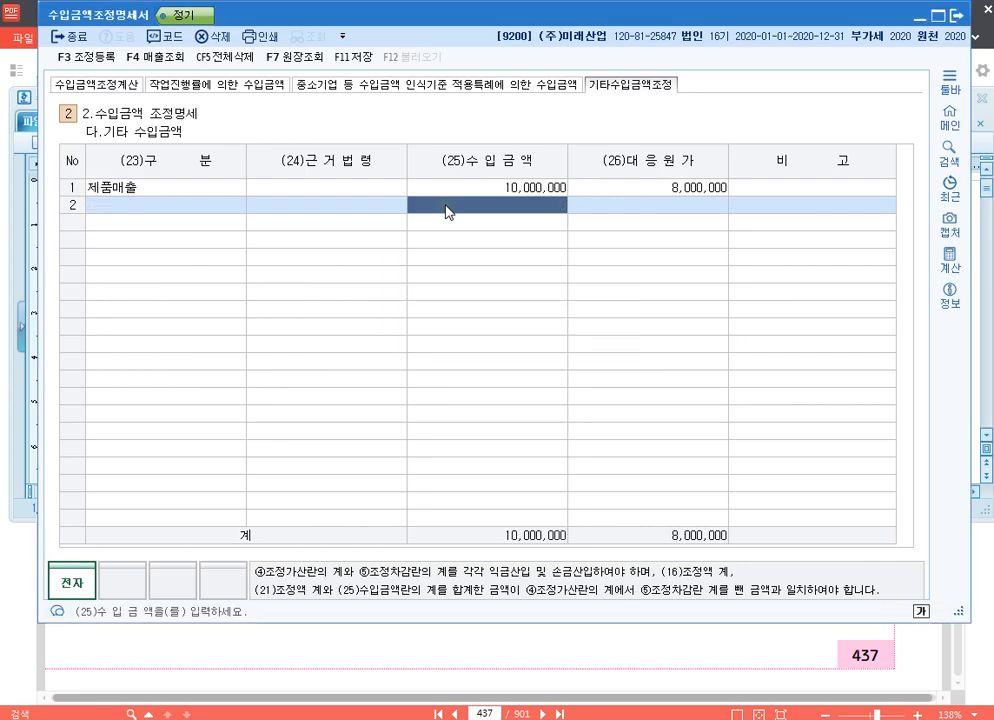
- In 수입금액조정계산, set the 제품매출 row's 가산 to 10,000,000 and its 차감 to 30,000,000
{"action": "left_click", "coordinate": [120, 85]}
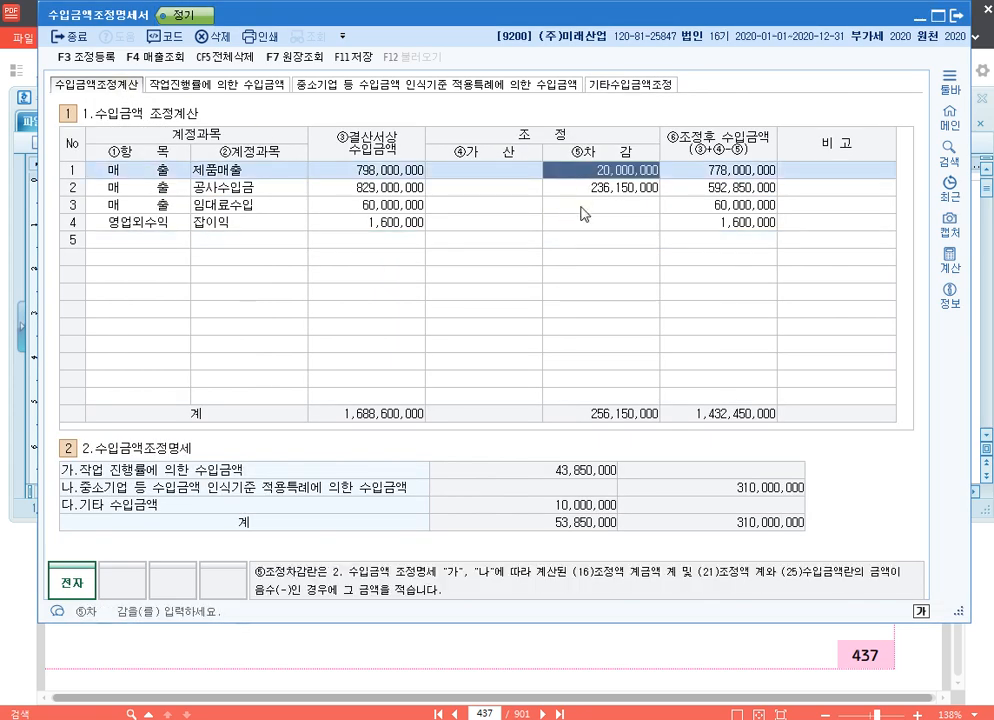
{"action": "left_click", "coordinate": [458, 170]}
{"action": "left_click", "coordinate": [470, 170]}
{"action": "type", "text": "10000000"}
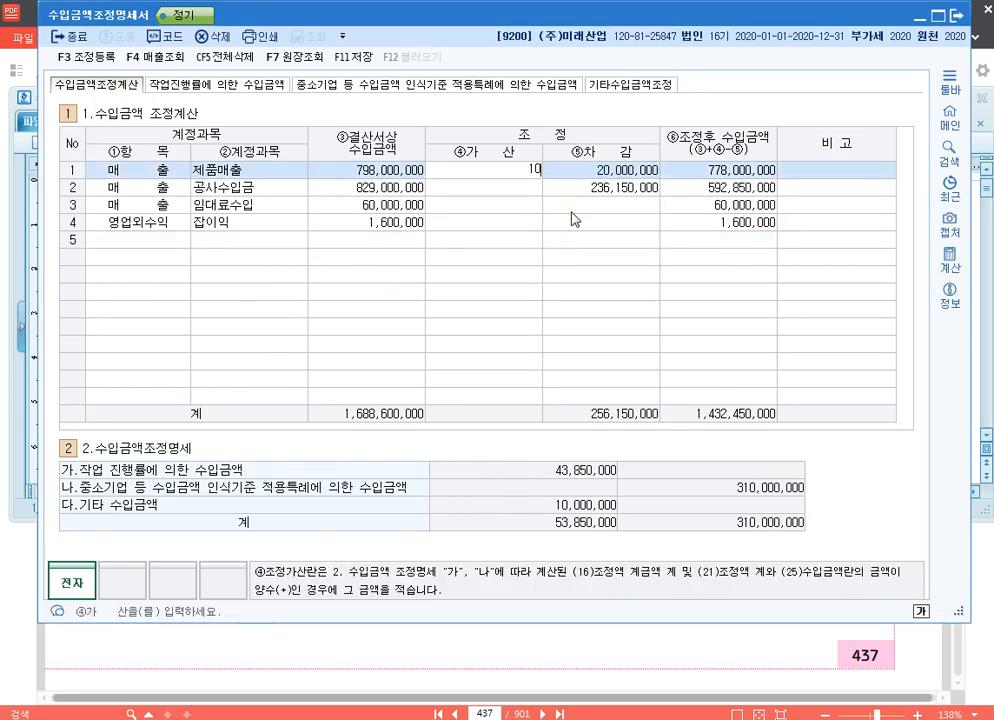
{"action": "key", "text": "Return"}
{"action": "type", "text": "30000000"}
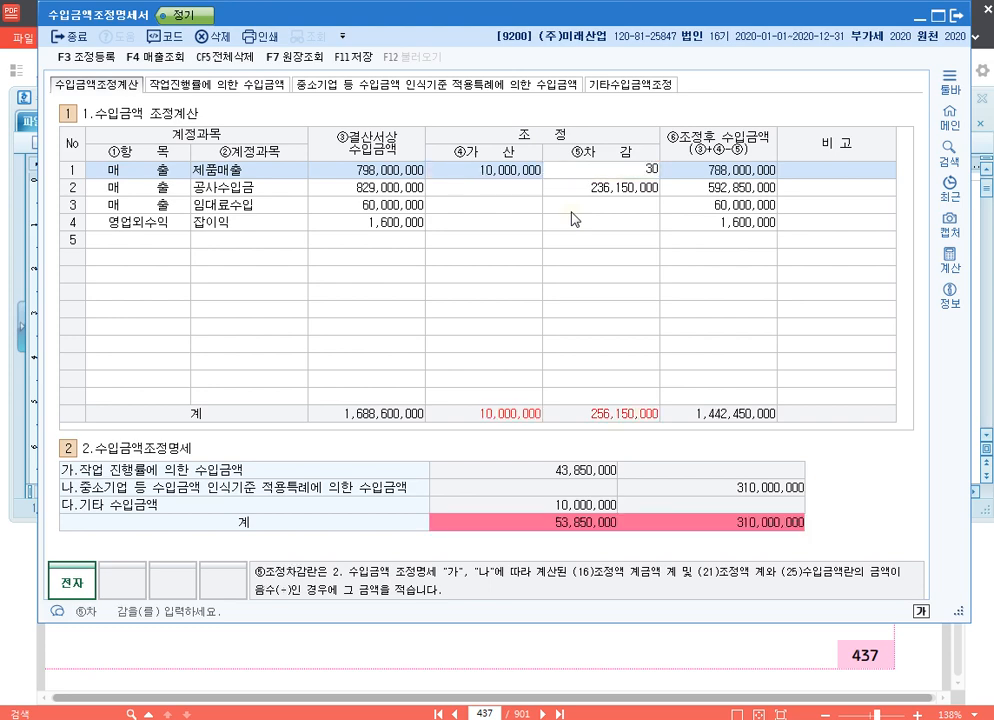
{"action": "key", "text": "Return"}
{"action": "key", "text": "Return"}
{"action": "key", "text": "Return"}
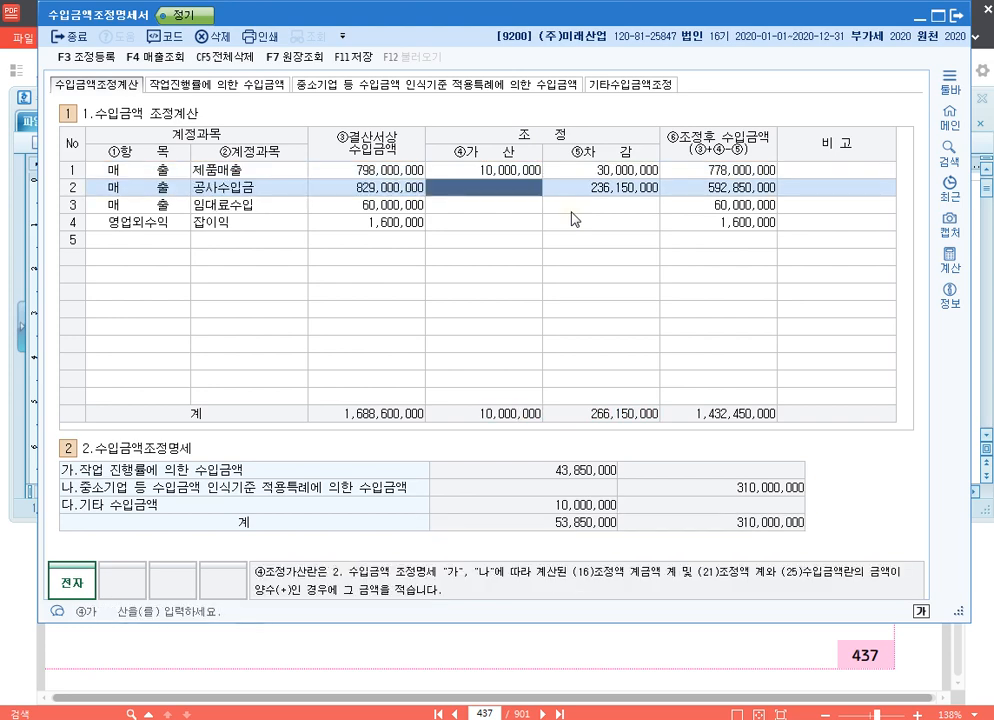
- Set the 공사수입금 row's 가산 to 43,850,000 and 차감 to 280,000,000, and save the statement
{"action": "type", "text": "43850000"}
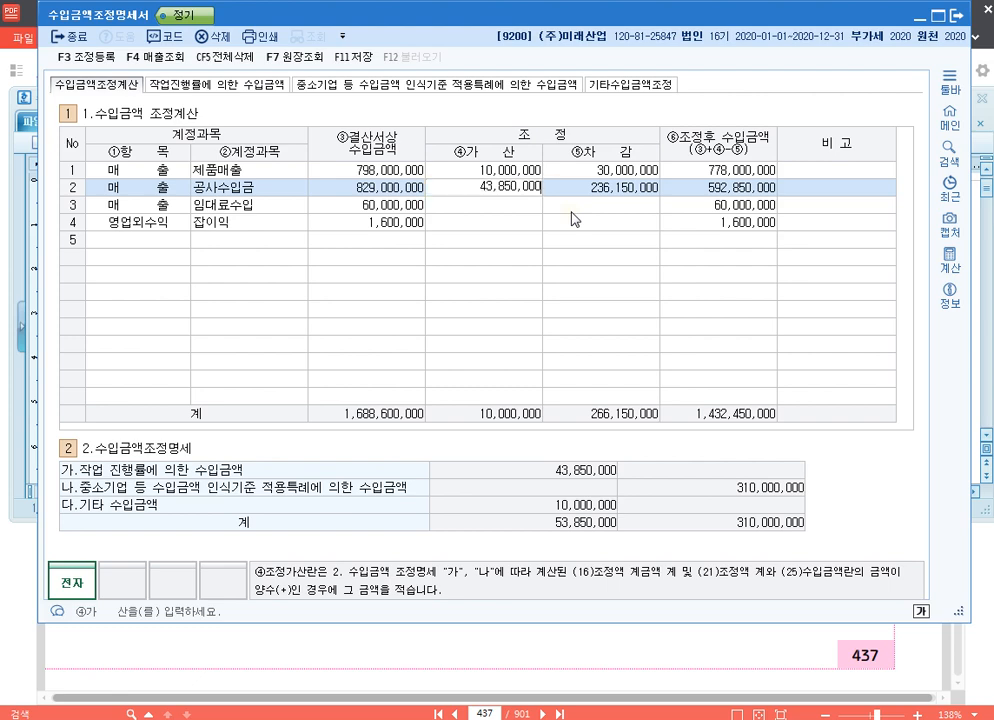
{"action": "key", "text": "Return"}
{"action": "type", "text": "280,000,000"}
{"action": "key", "text": "Return"}
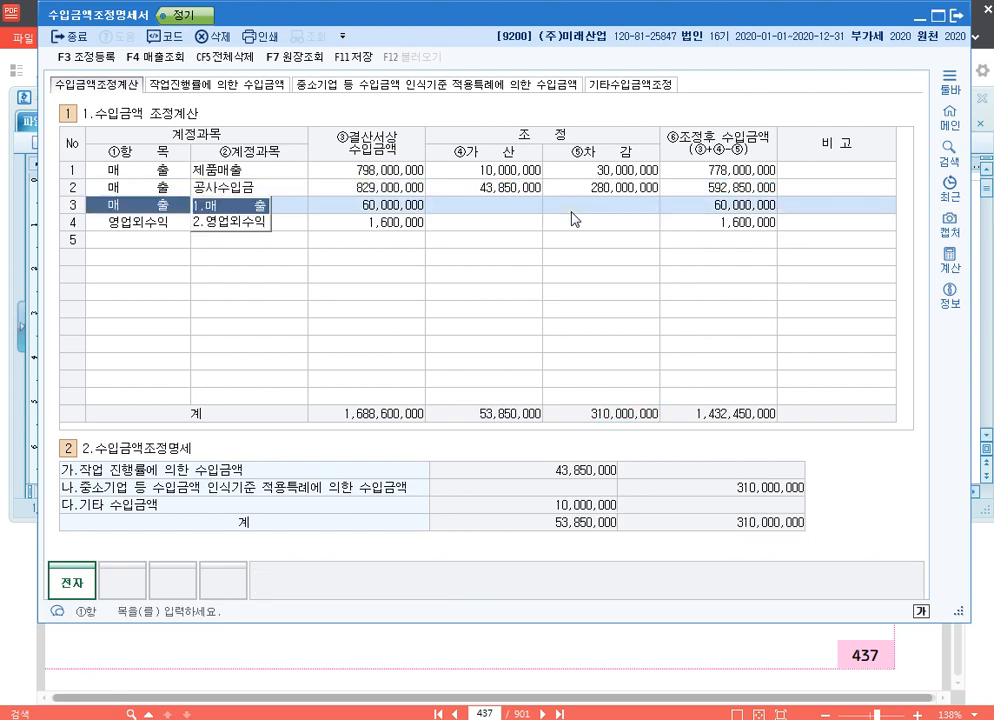
{"action": "left_click", "coordinate": [366, 58]}
- Annotate the total row with a red arrow from the 결산서상 수입금액 total to the 조정후 수입금액 total
{"action": "key", "text": "F9"}
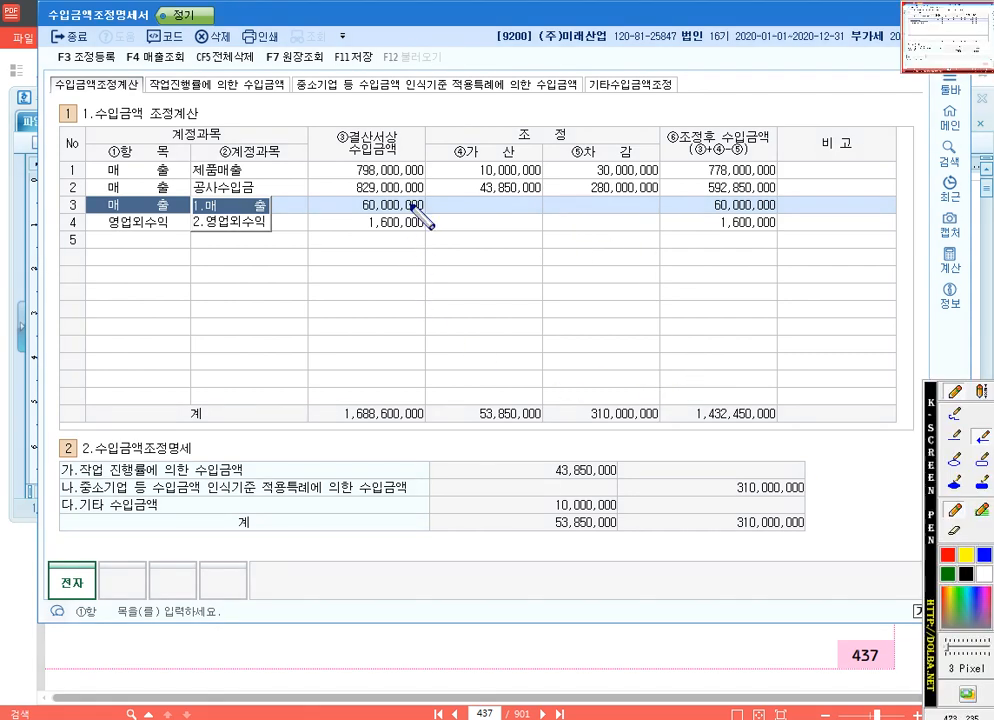
{"action": "left_click", "coordinate": [950, 556]}
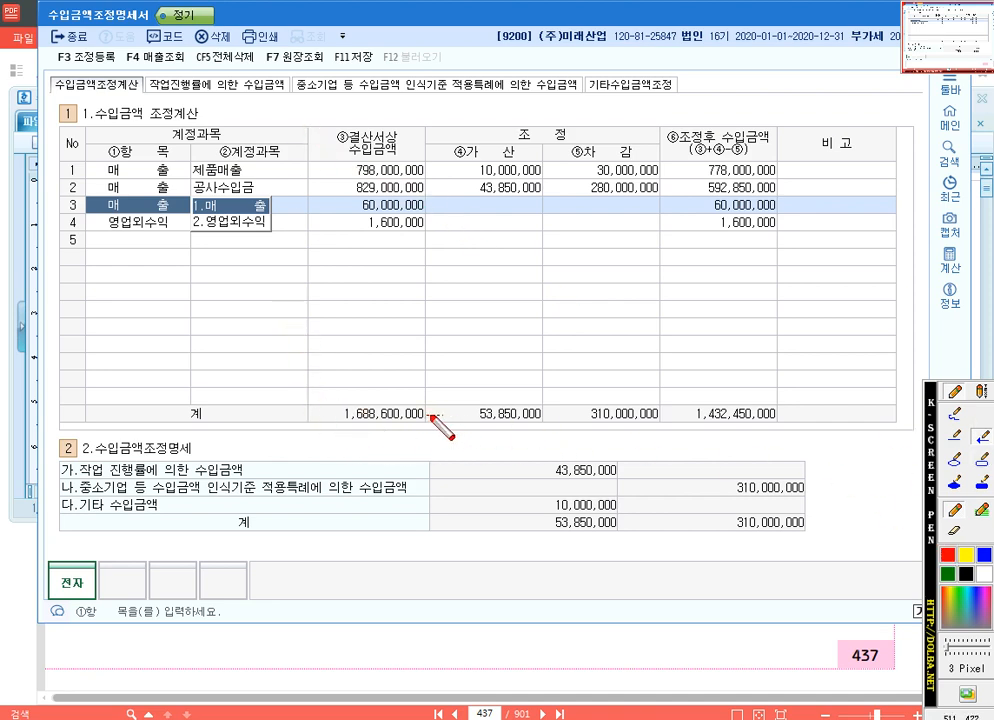
{"action": "left_click_drag", "start_coordinate": [428, 414], "coordinate": [684, 414]}
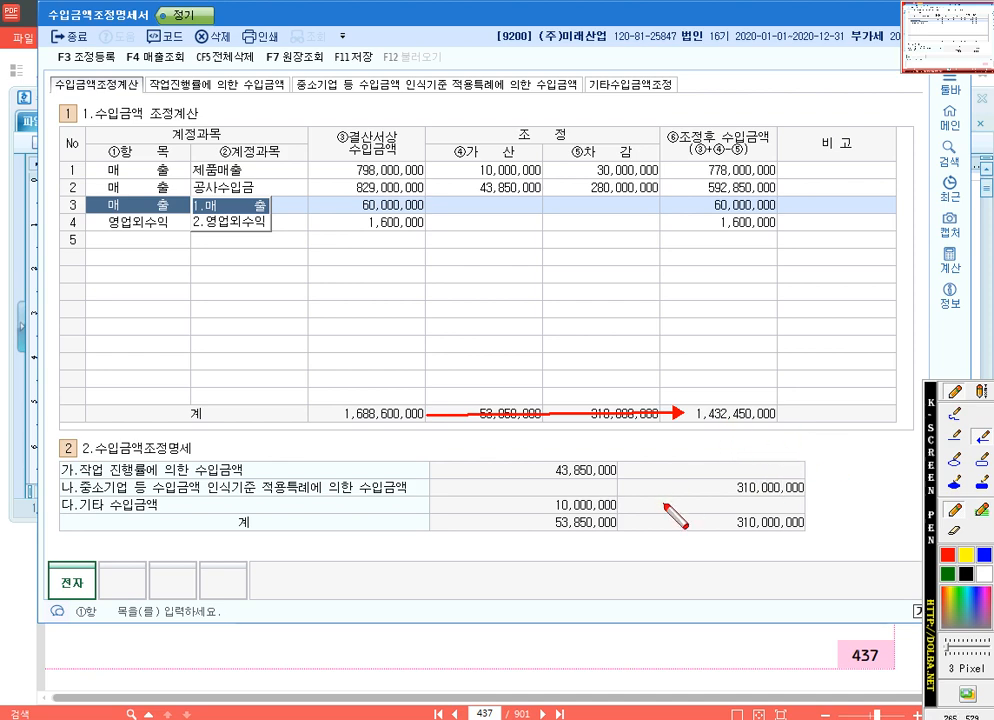
{"action": "key", "text": "Escape"}
- Switch to the 수업용.hwp document and write "회계상 매출액 -> 법인세법상 매출액 -> 부가가치세법상 매출액" two lines below the 익금불산입 entry
{"action": "key", "text": "alt+Tab"}
{"action": "scroll", "coordinate": [437, 421], "scroll_direction": "down", "scroll_amount": 3}
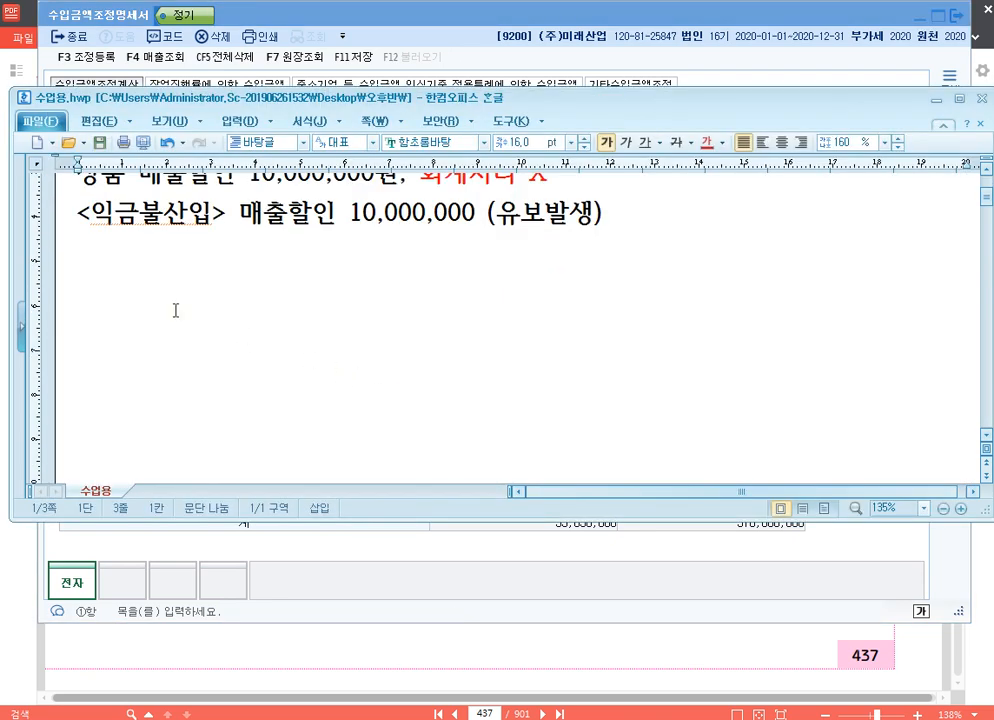
{"action": "left_click", "coordinate": [144, 313]}
{"action": "type", "text": "계"}
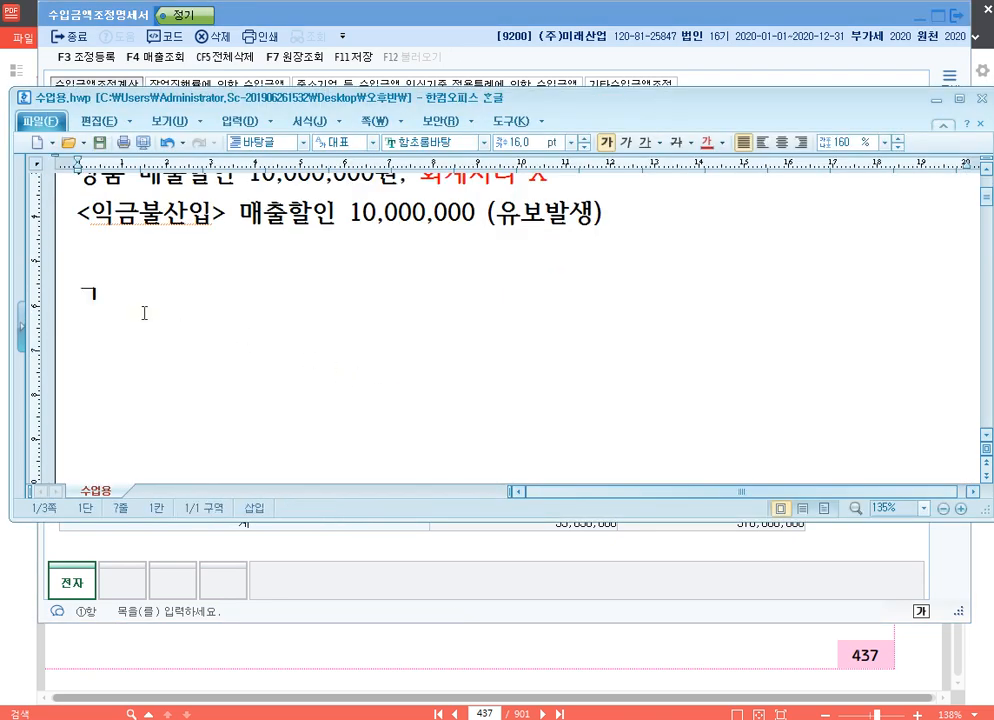
{"action": "key", "text": "BackSpace"}
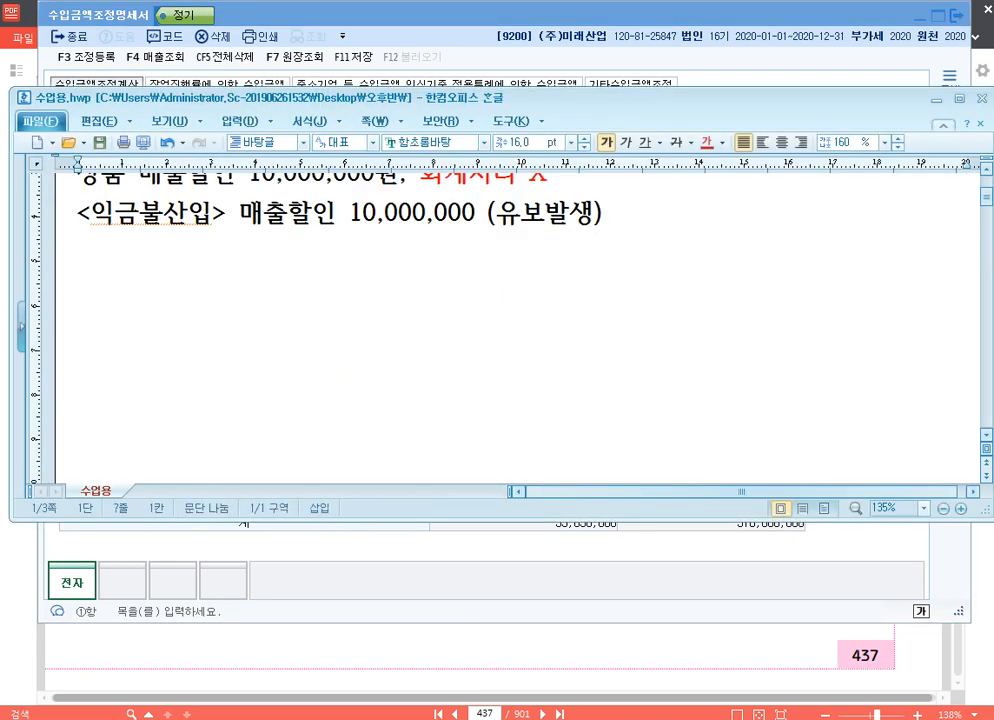
{"action": "type", "text": "회계사상 매출액 ->"}
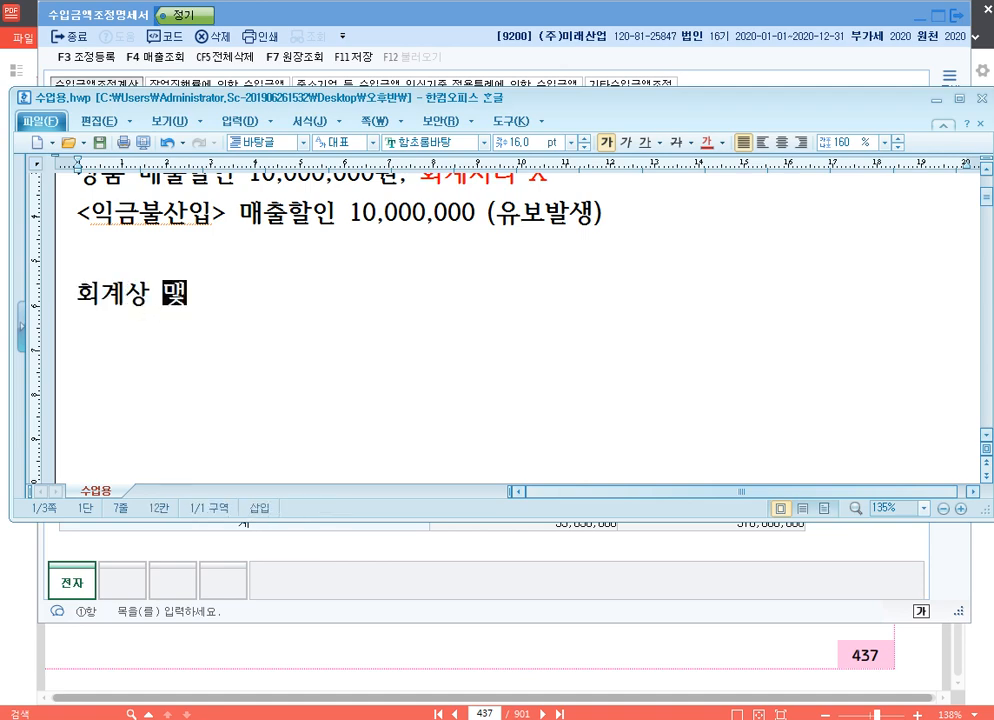
{"action": "type", "text": " 법"}
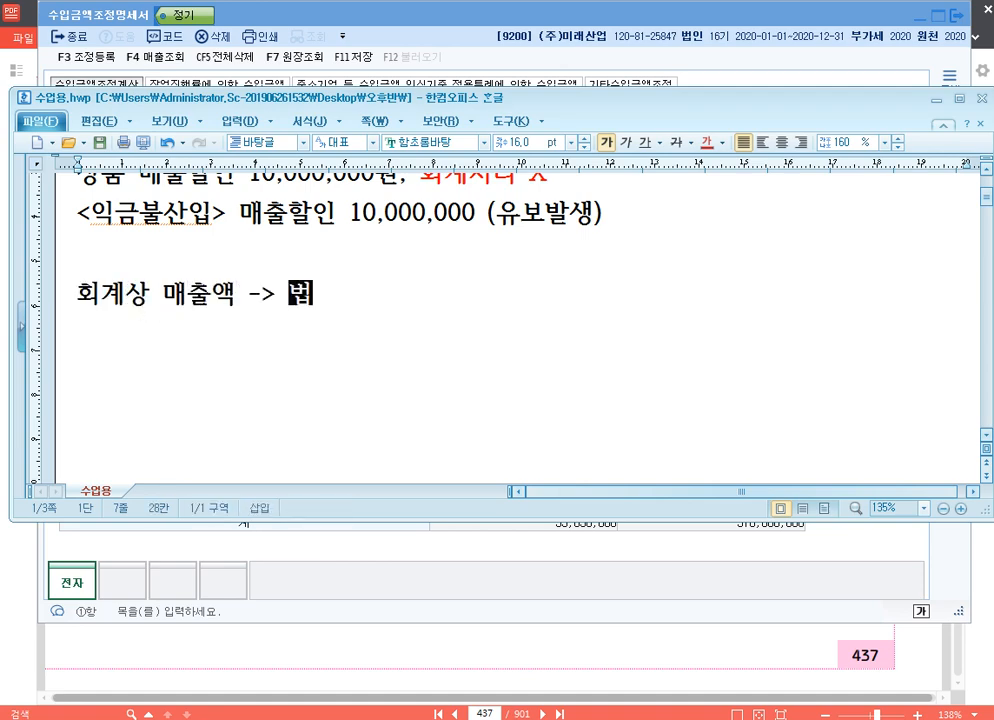
{"action": "type", "text": "인세법상 매출액 "}
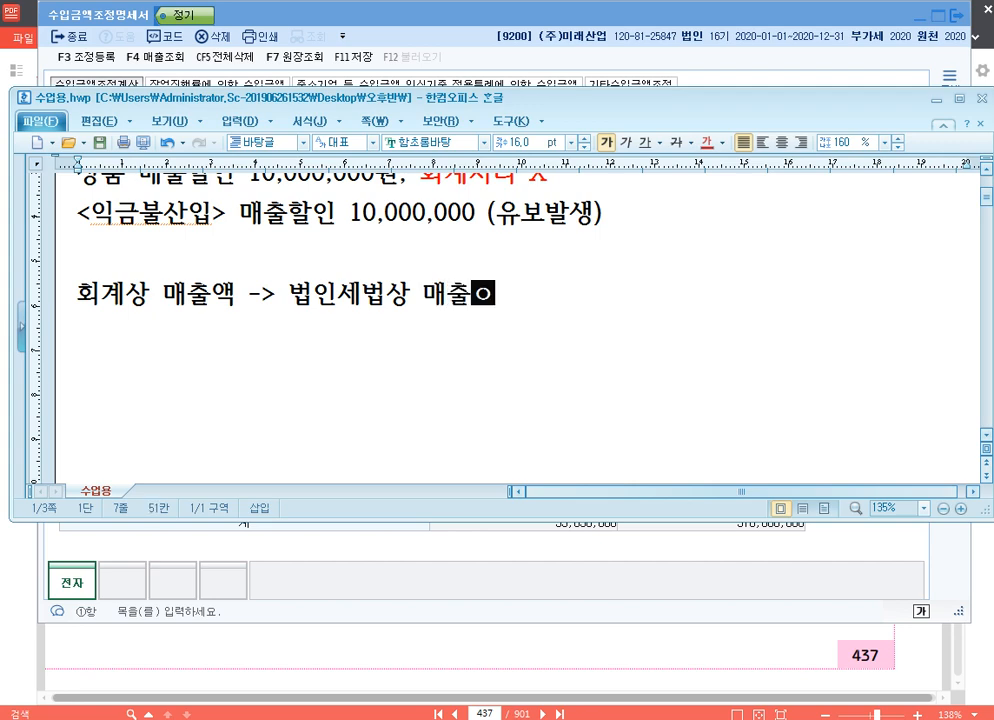
{"action": "type", "text": "->"}
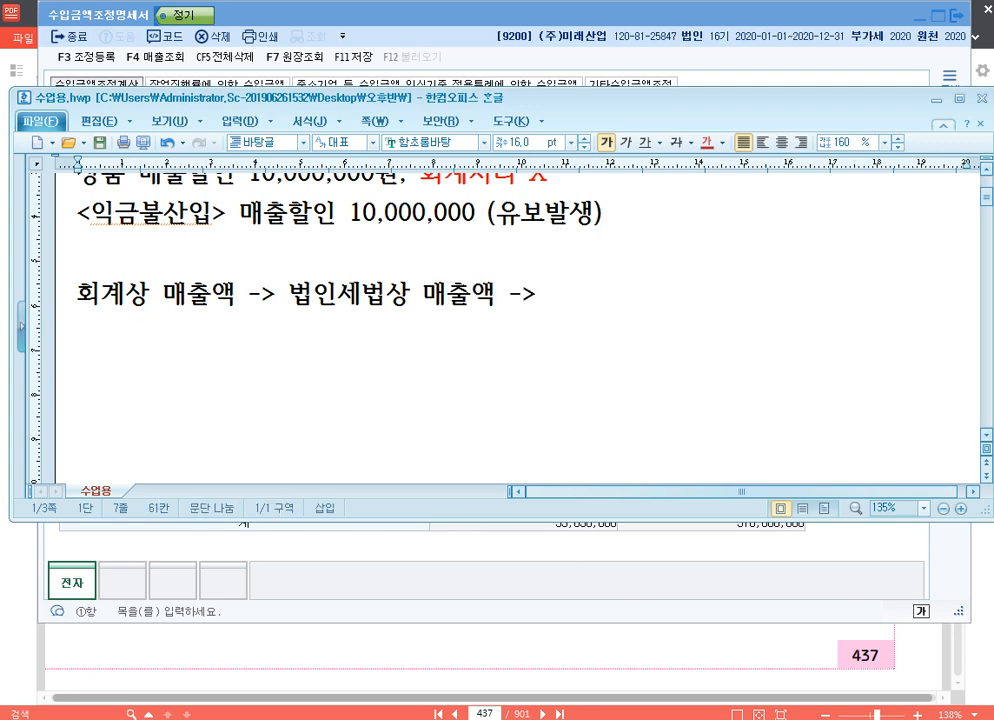
{"action": "type", "text": " 부가가치세버상 매출액"}
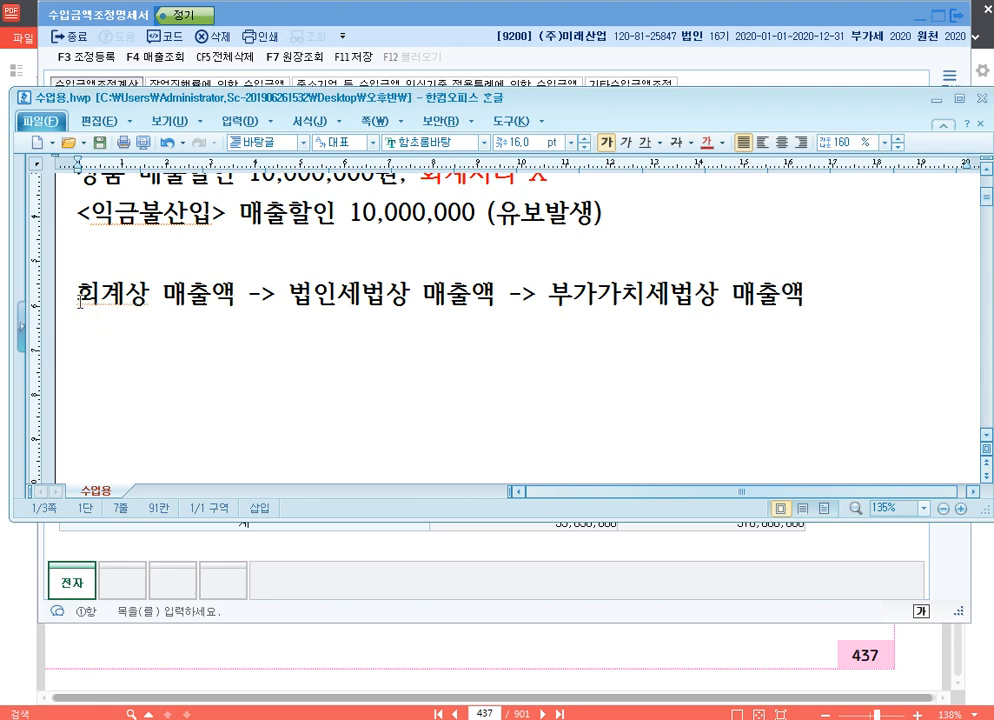
{"action": "left_click_drag", "start_coordinate": [77, 295], "coordinate": [494, 295]}
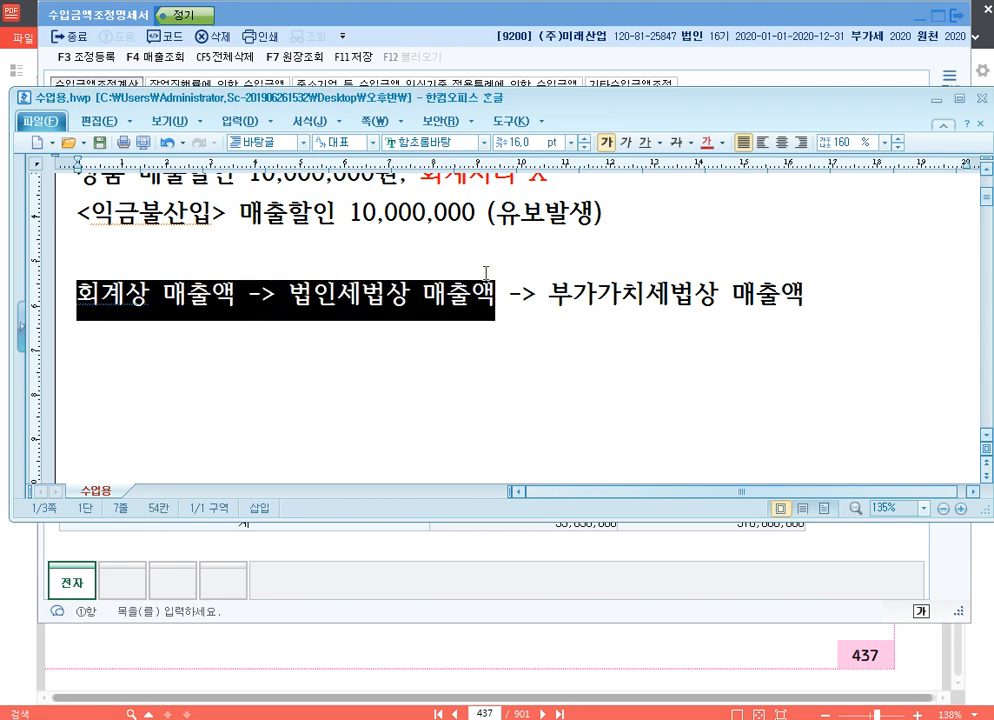
{"action": "left_click_drag", "start_coordinate": [288, 295], "coordinate": [806, 292]}
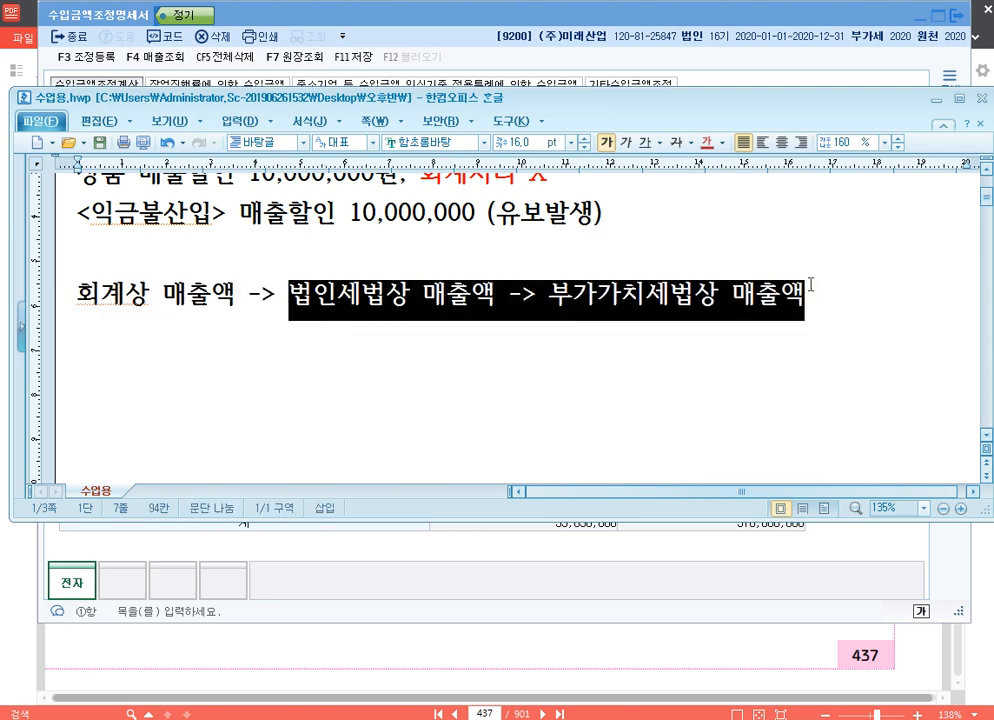
{"action": "left_click", "coordinate": [440, 308]}
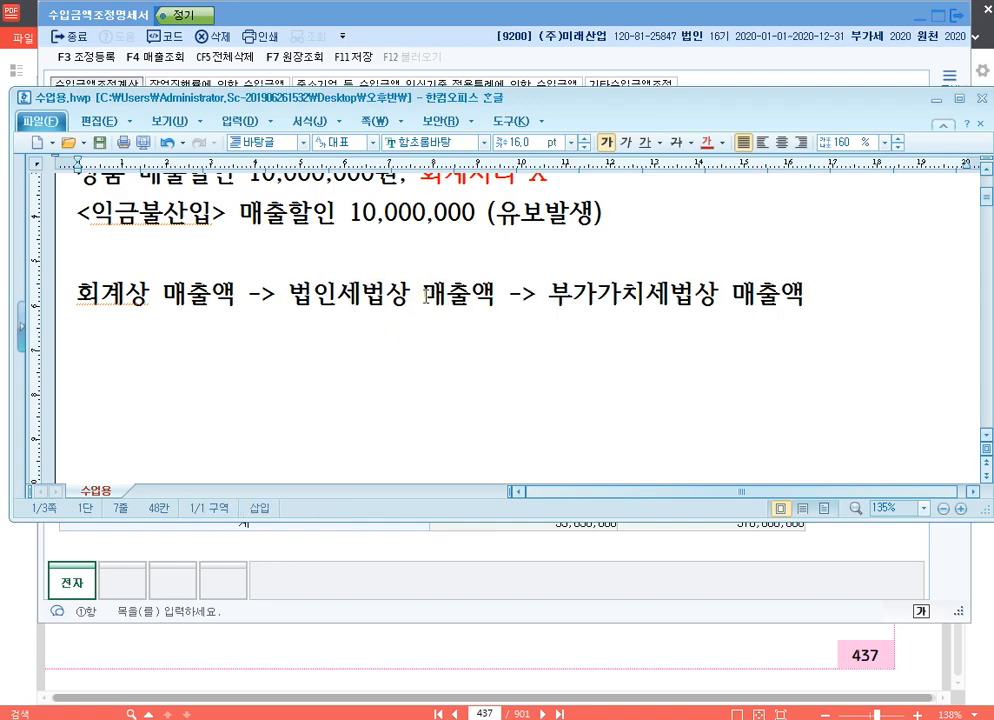
- Switch to KcLep, open 조정후수입금액명세서 and compare its 업종별 amounts with those in 수입금액조정명세서
{"action": "key", "text": "alt+Tab"}
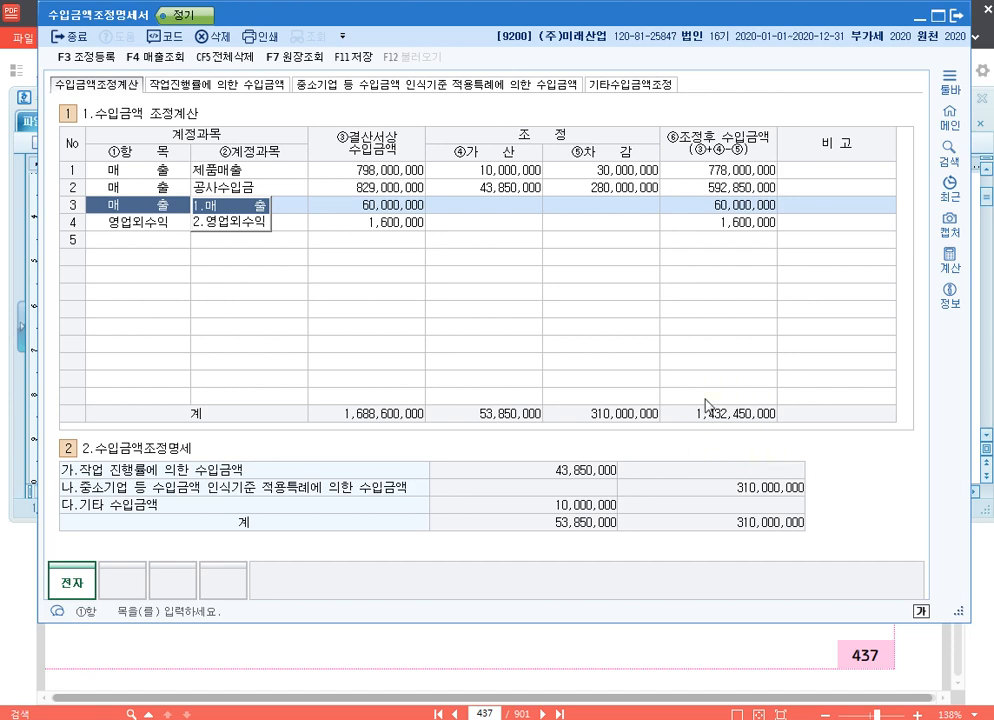
{"action": "left_click", "coordinate": [736, 410]}
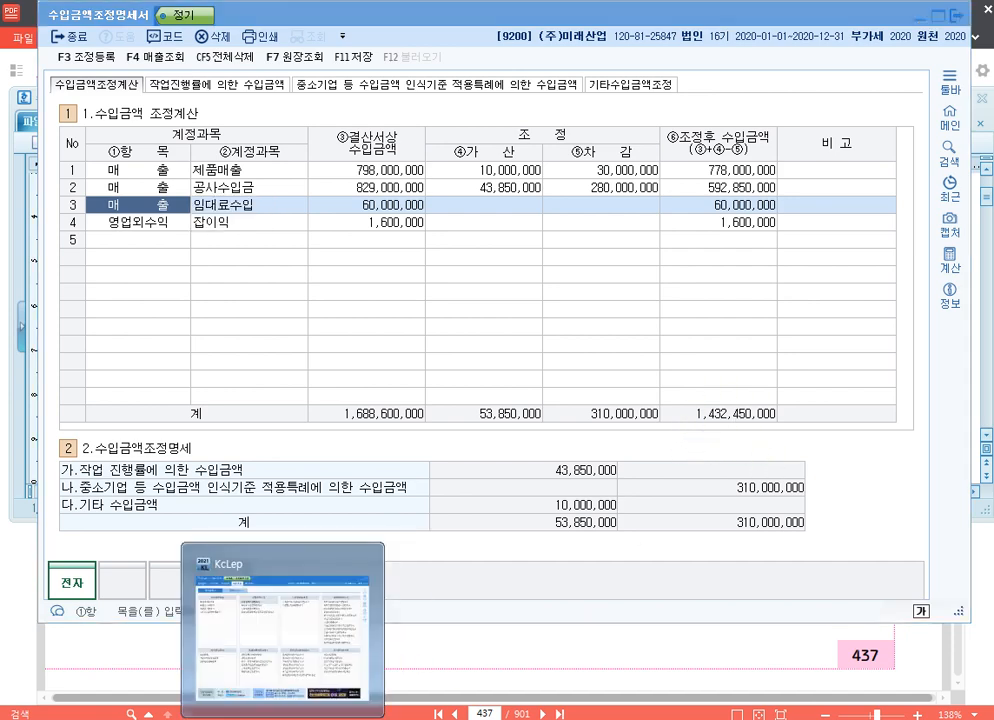
{"action": "left_click", "coordinate": [284, 719]}
{"action": "left_click", "coordinate": [415, 156]}
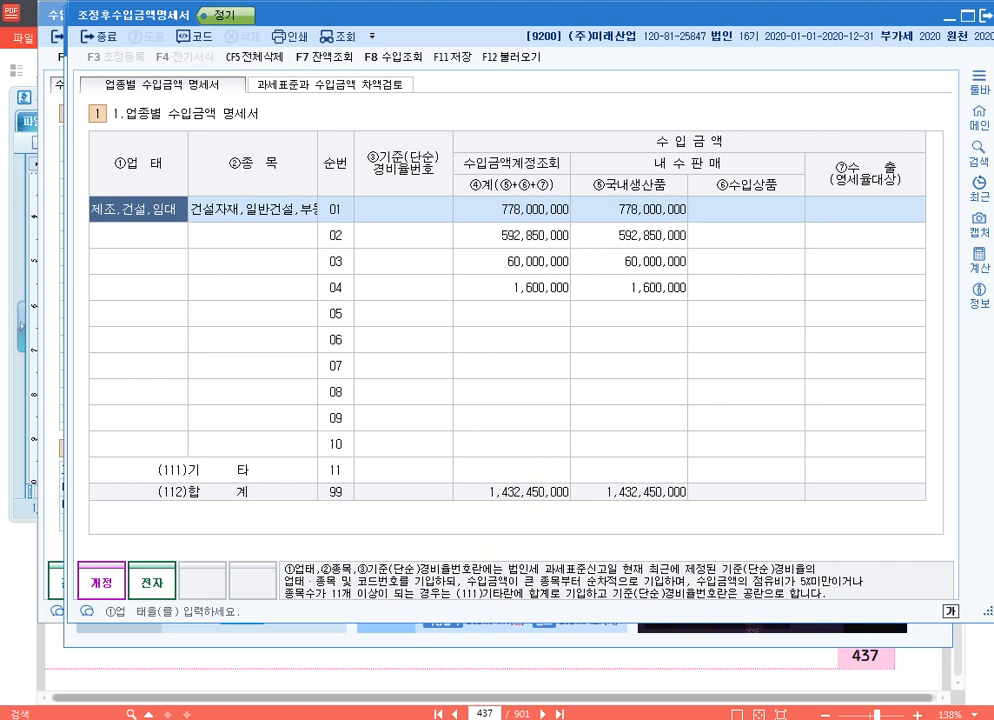
{"action": "left_click", "coordinate": [414, 718]}
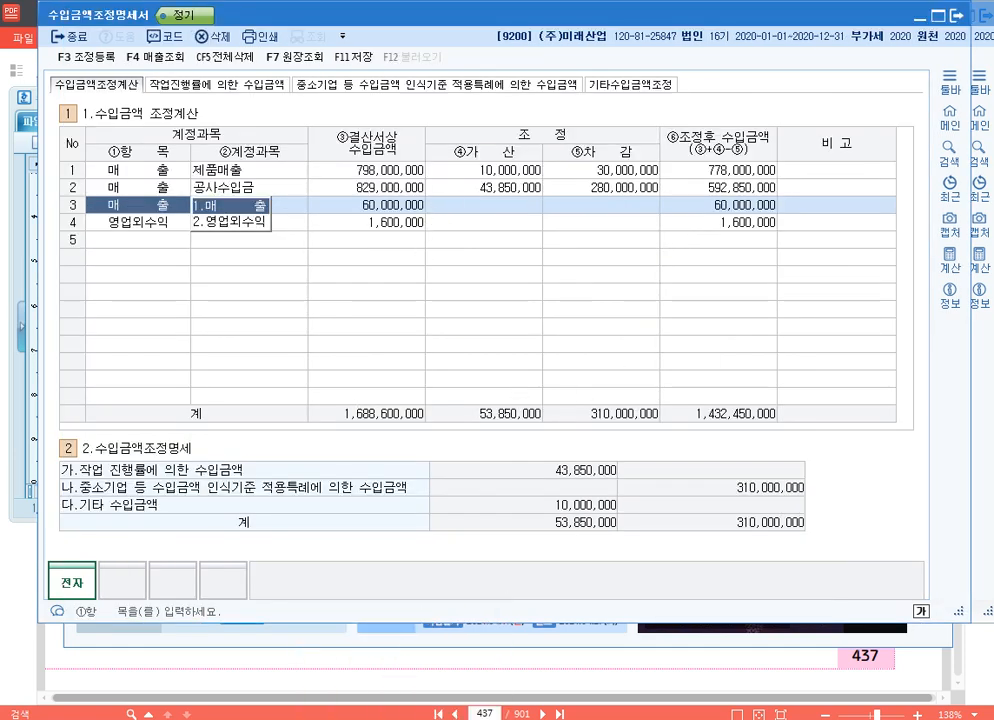
{"action": "left_click", "coordinate": [470, 718]}
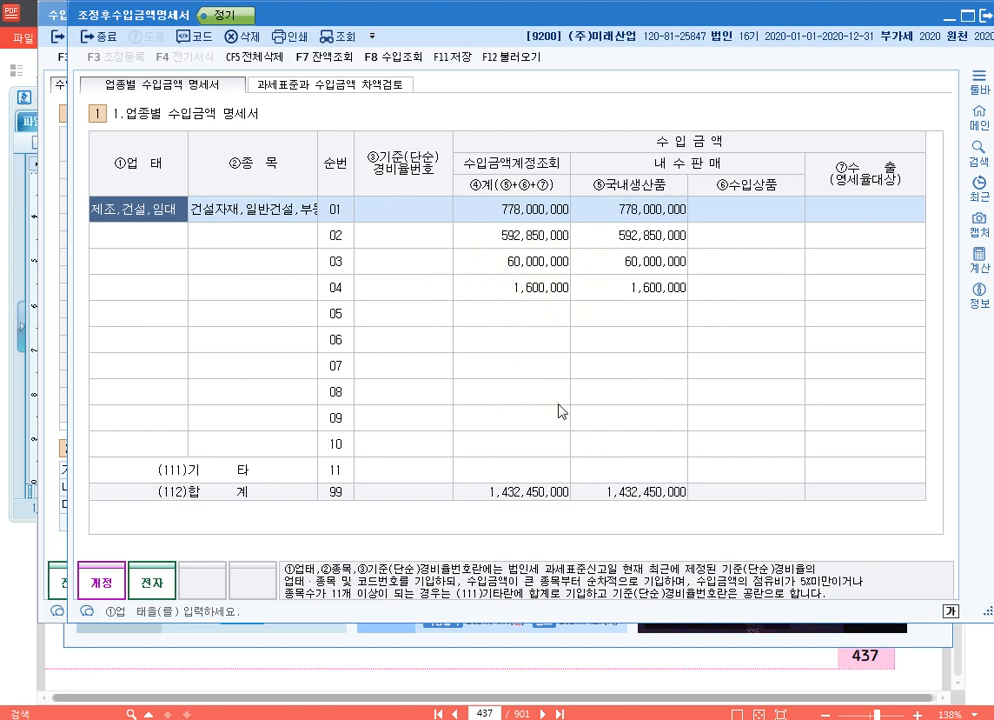
- Fill in row 01 of 업종별 수입금액 명세서 with 기준(단순)경비율번호 269504, 업태 제조 and 종목 건설자재
{"action": "left_click", "coordinate": [404, 216]}
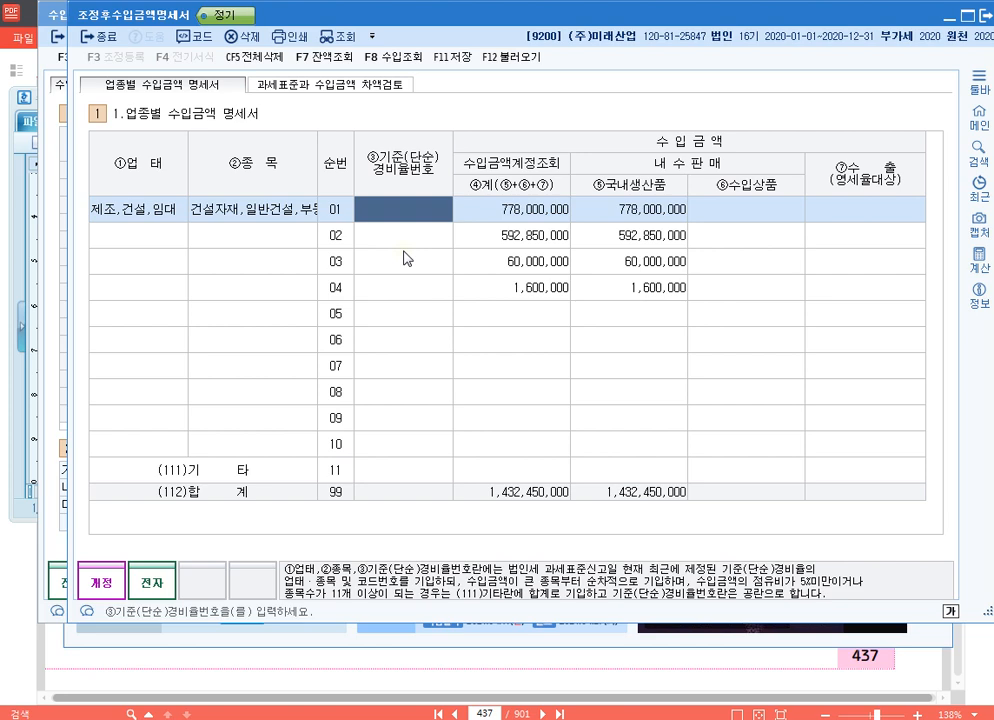
{"action": "type", "text": "269504"}
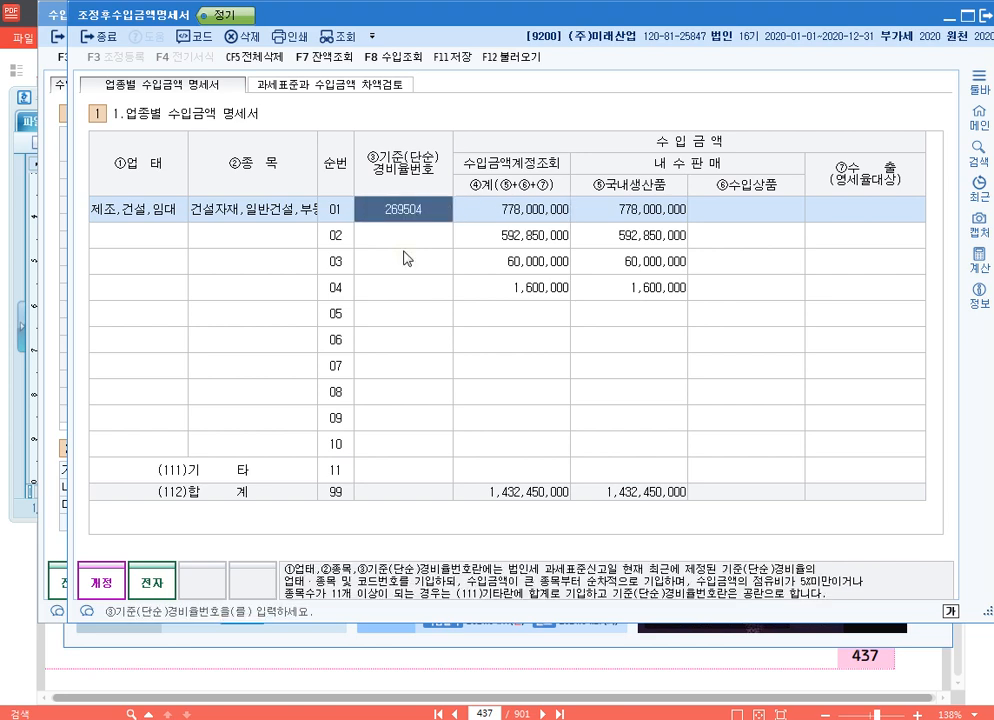
{"action": "key", "text": "Return"}
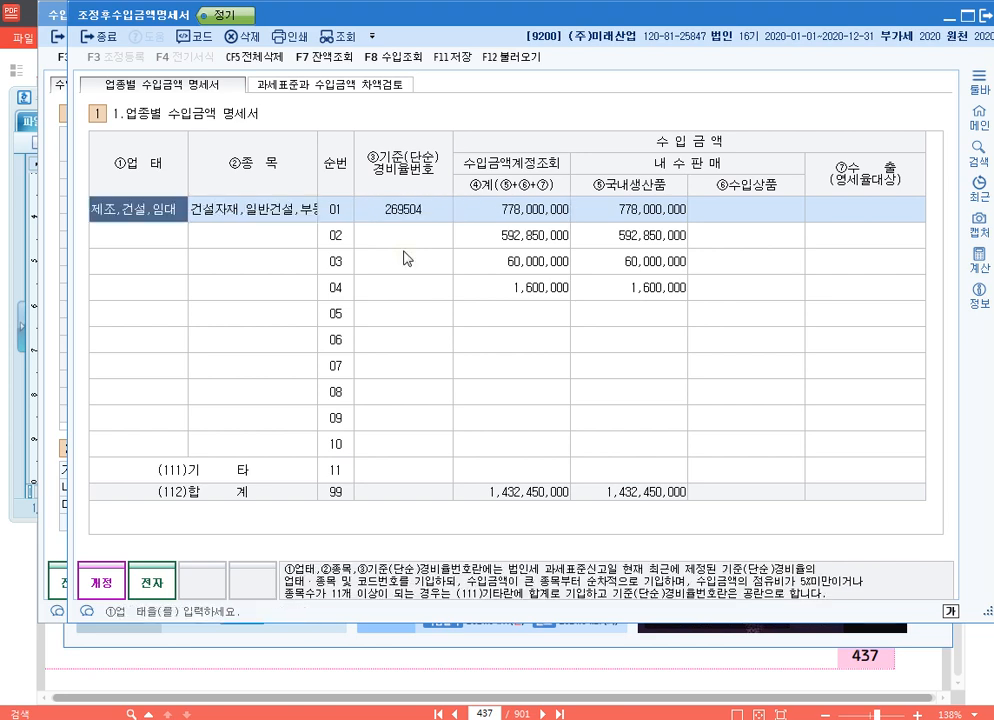
{"action": "type", "text": "제조"}
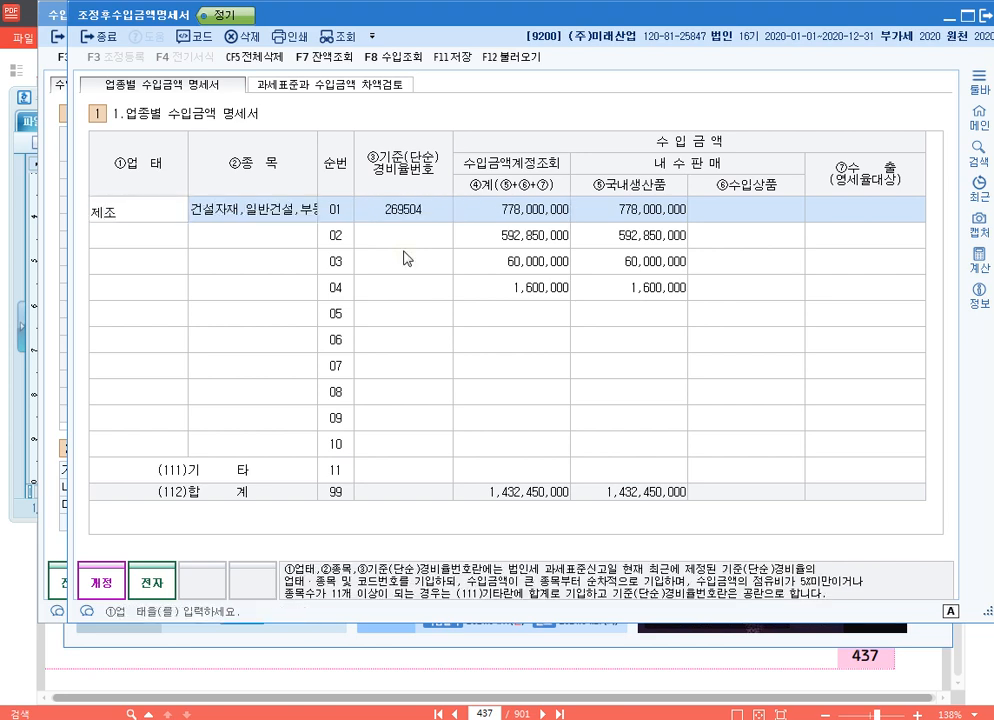
{"action": "key", "text": "Return"}
{"action": "type", "text": "건설자재"}
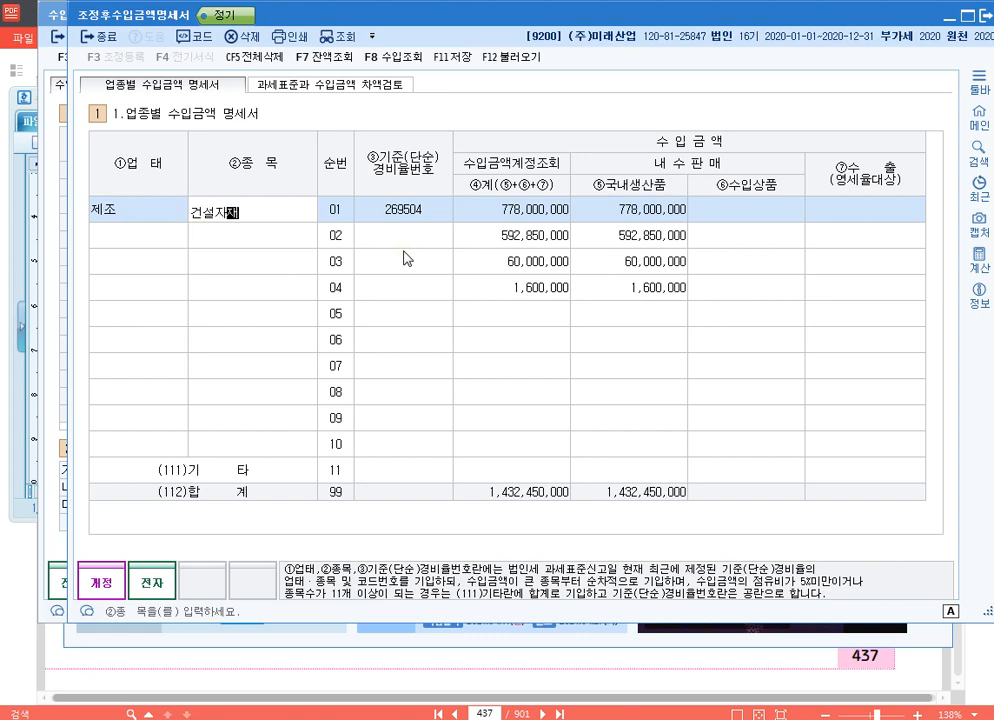
{"action": "key", "text": "Return"}
- Fill in row 02 with 기준(단순)경비율번호 451101, 업태 건설 and 종목 일반건설
{"action": "key", "text": "Down"}
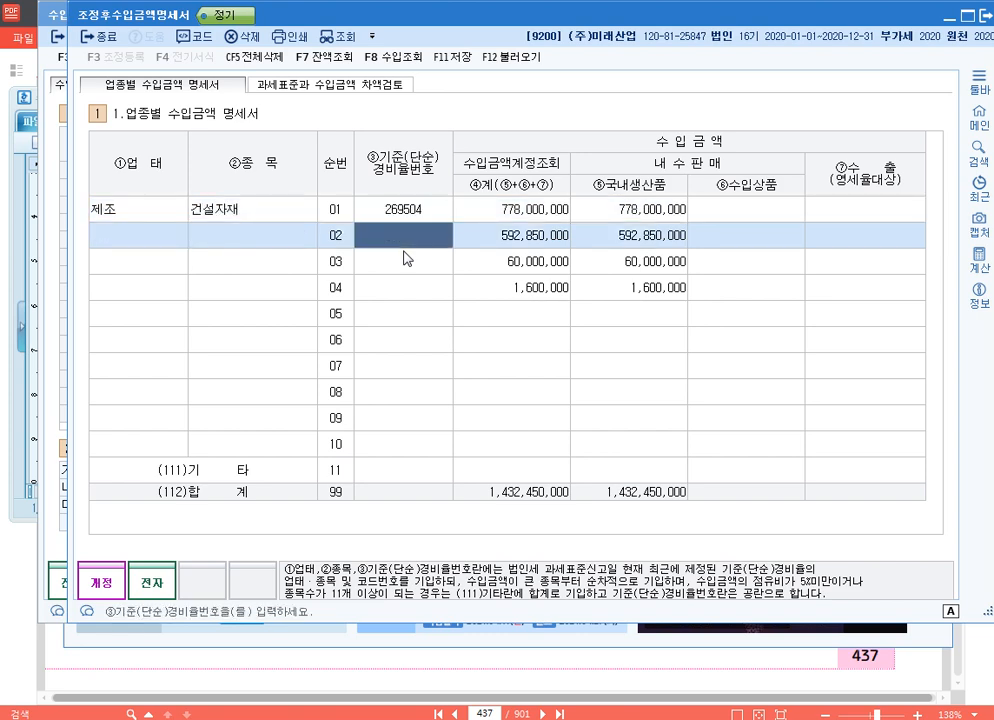
{"action": "type", "text": "451101"}
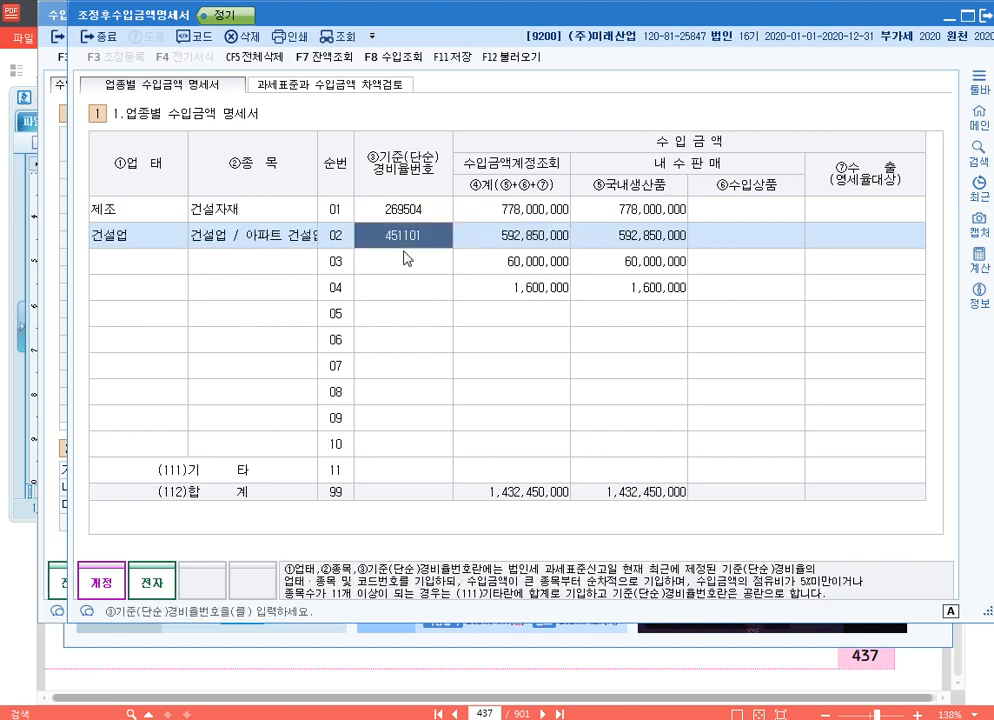
{"action": "key", "text": "Left"}
{"action": "key", "text": "Left"}
{"action": "type", "text": "거넛"}
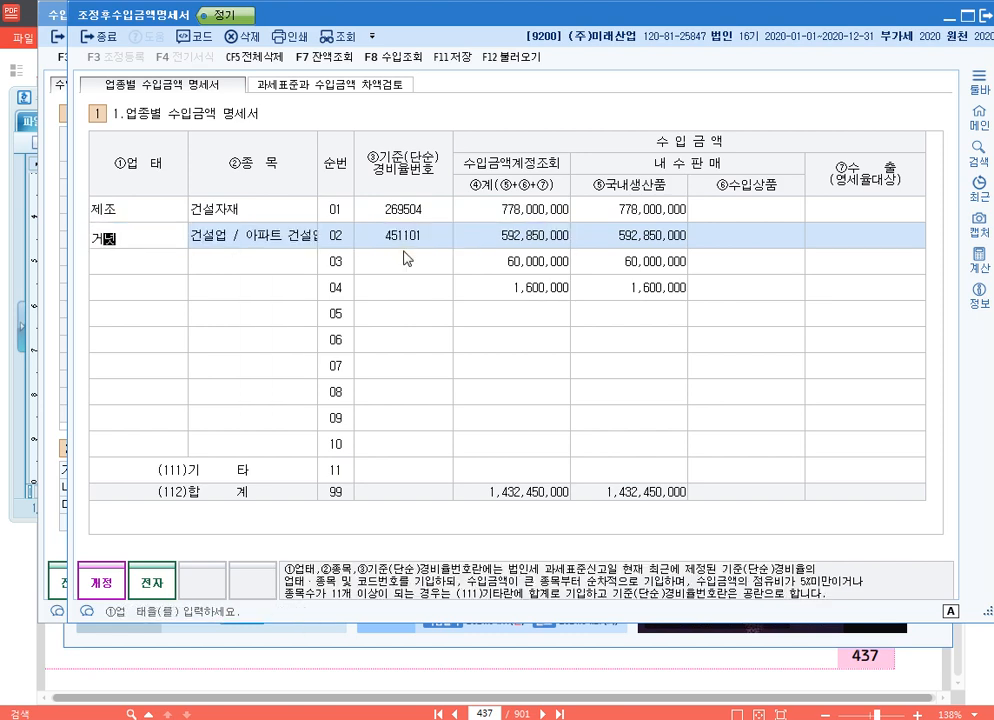
{"action": "key", "text": "Return"}
{"action": "type", "text": "일바"}
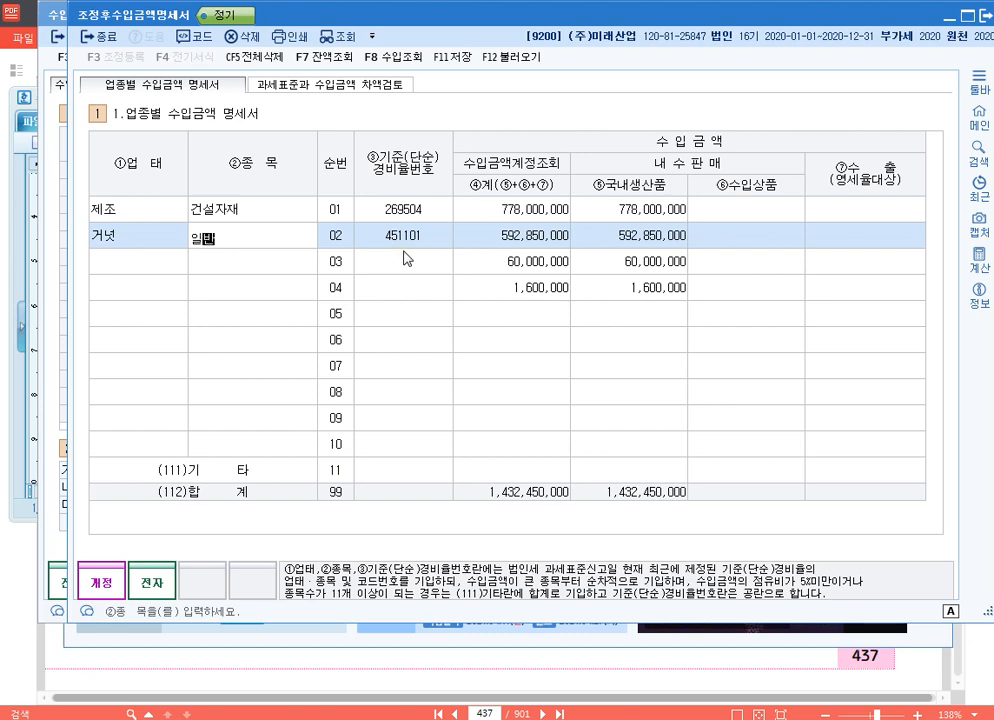
{"action": "type", "text": "건설"}
{"action": "key", "text": "Return"}
{"action": "key", "text": "Left"}
{"action": "key", "text": "Left"}
{"action": "type", "text": "거"}
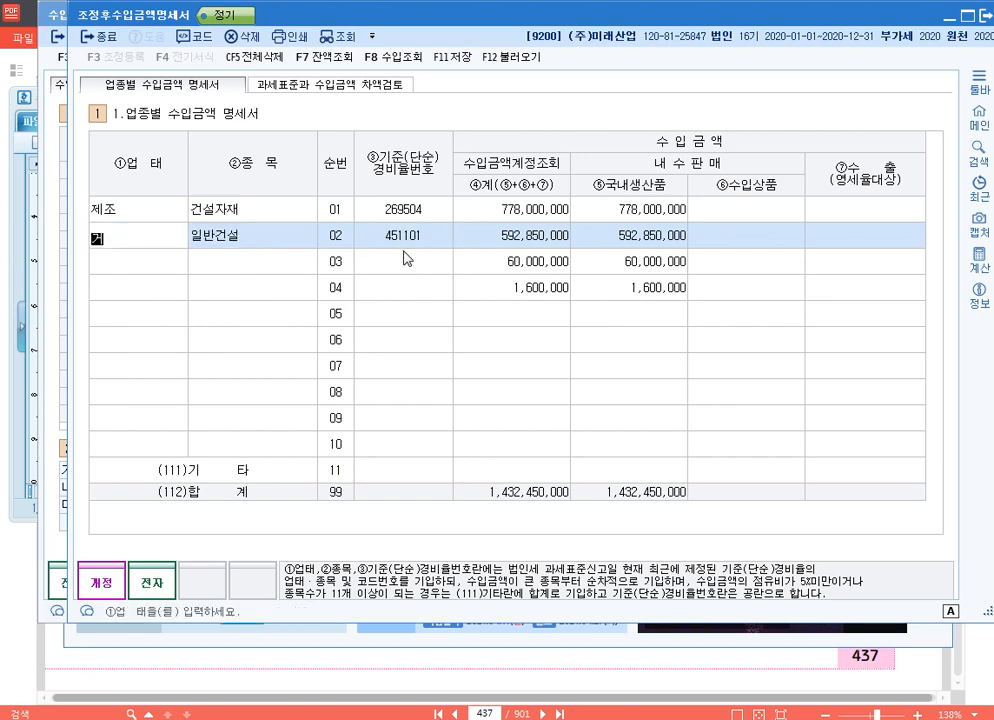
{"action": "type", "text": "ㄴ설"}
- Fill in row 03 with 기준(단순)경비율번호 701201, 업태 임대 and 종목 부동산임대
{"action": "left_click", "coordinate": [406, 258]}
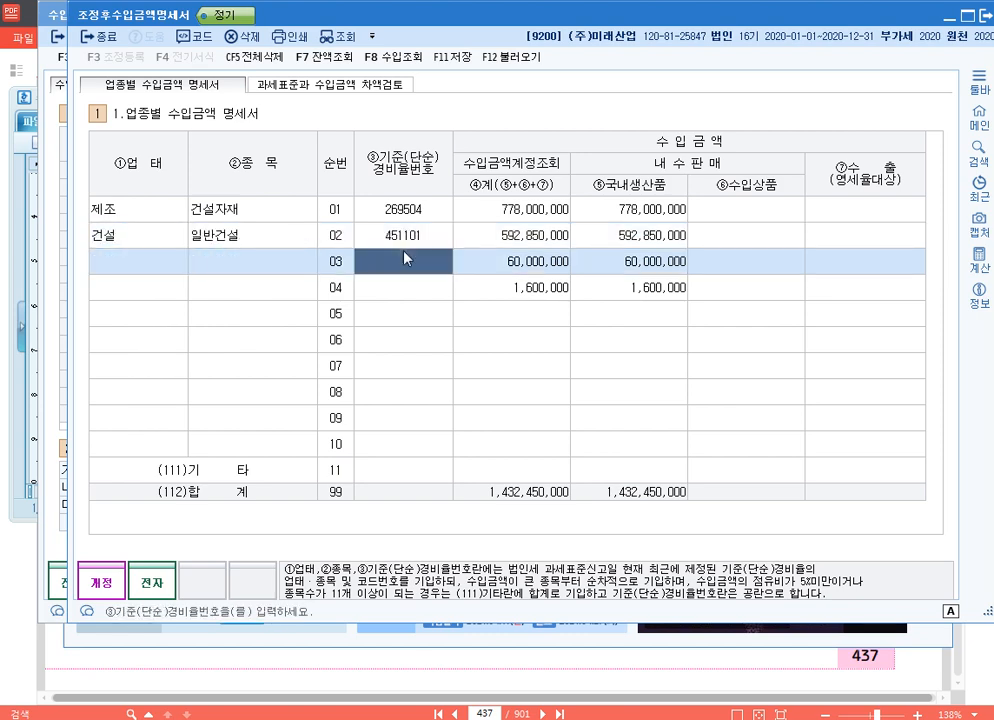
{"action": "type", "text": "701301"}
{"action": "key", "text": "Return"}
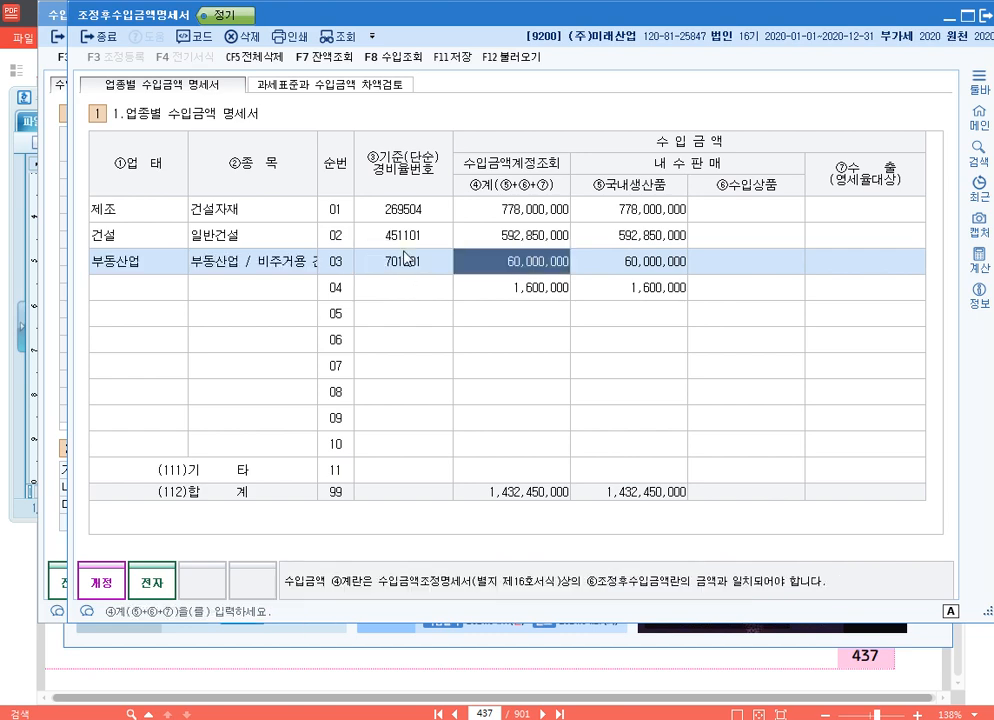
{"action": "key", "text": "Left"}
{"action": "key", "text": "Left"}
{"action": "key", "text": "Left"}
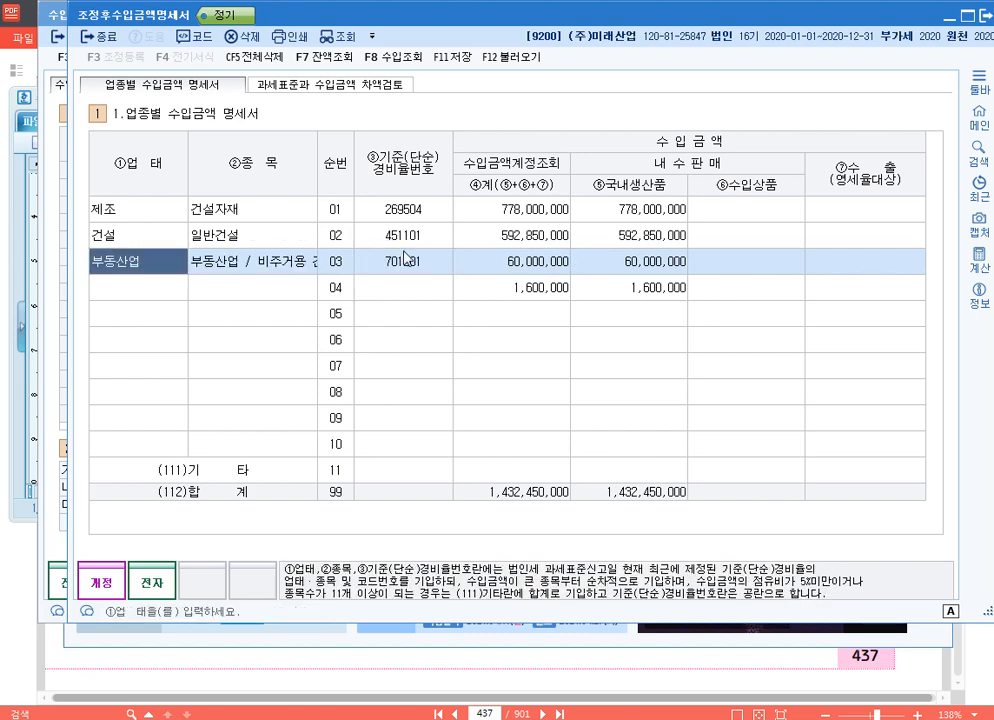
{"action": "type", "text": "부동산임대업"}
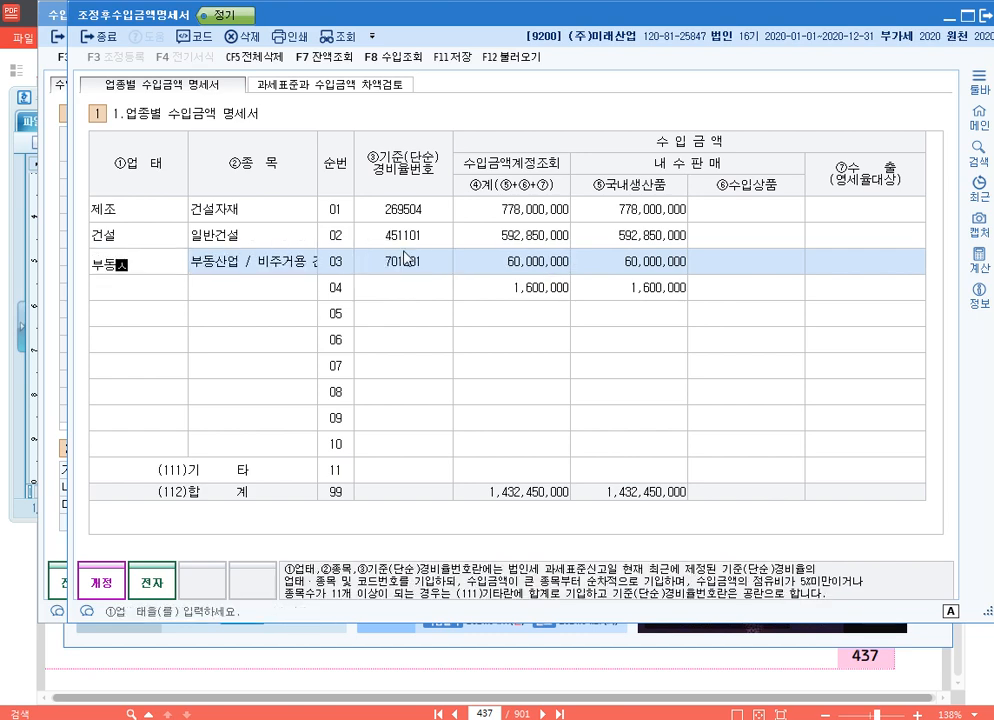
{"action": "type", "text": "입"}
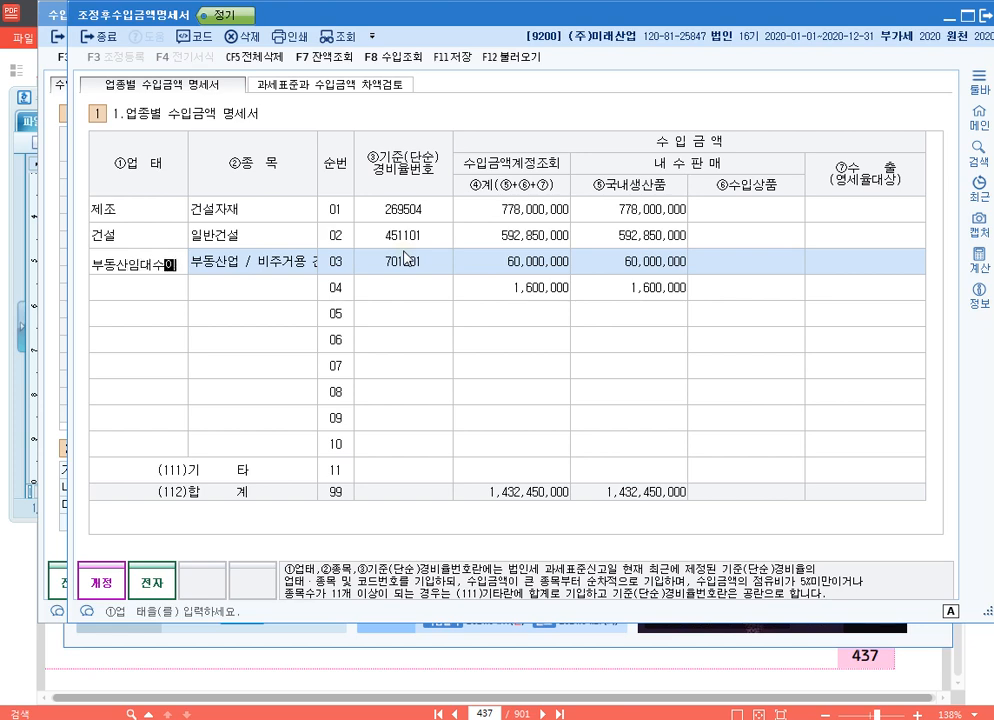
{"action": "key", "text": "BackSpace"}
{"action": "key", "text": "BackSpace"}
{"action": "key", "text": "BackSpace"}
{"action": "key", "text": "BackSpace"}
{"action": "key", "text": "BackSpace"}
{"action": "key", "text": "BackSpace"}
{"action": "key", "text": "BackSpace"}
{"action": "key", "text": "BackSpace"}
{"action": "type", "text": "임대"}
{"action": "key", "text": "Return"}
{"action": "type", "text": "부당ㅅ"}
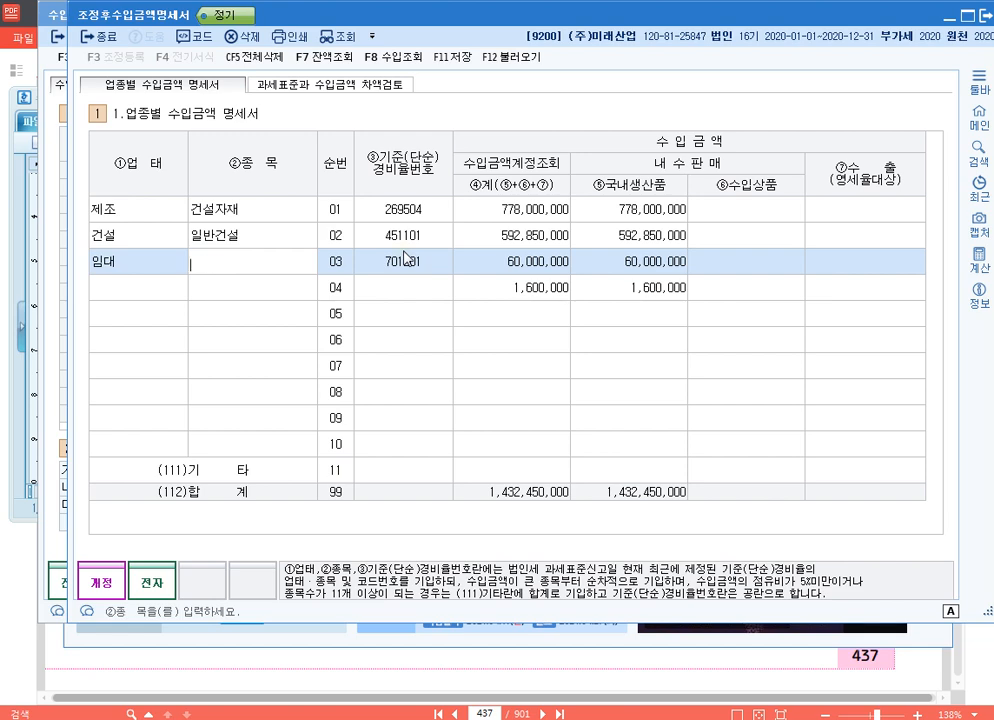
{"action": "type", "text": "부동산임대"}
{"action": "left_click", "coordinate": [406, 257]}
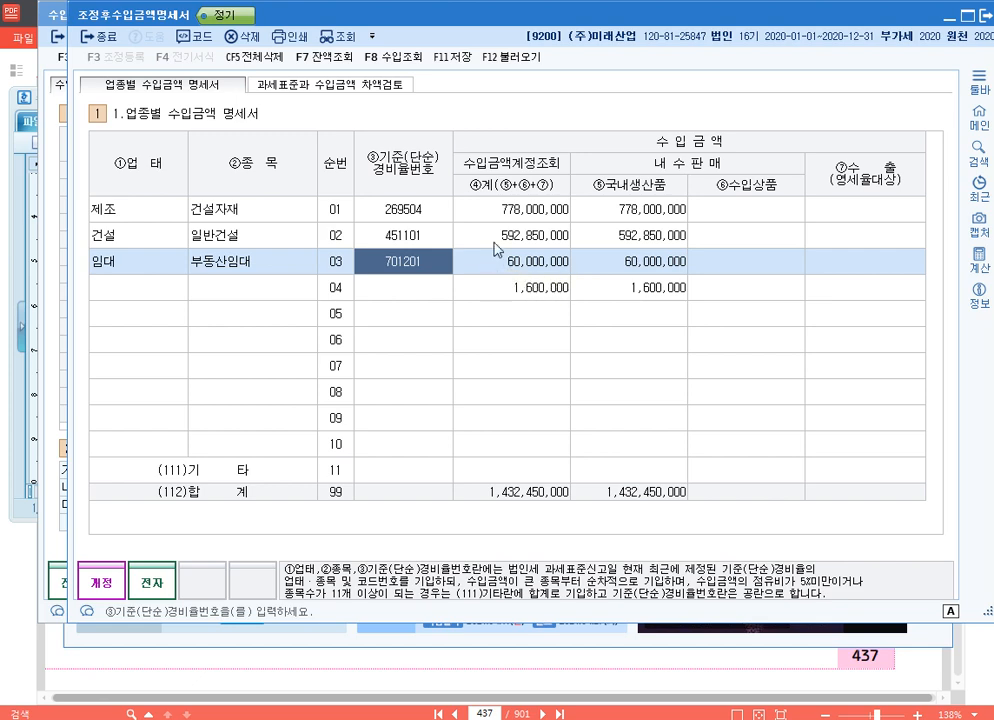
- Review the 계 amounts of rows 01 to 04 against their 업종 and 기준(단순)경비율번호 entries
{"action": "left_click", "coordinate": [531, 288]}
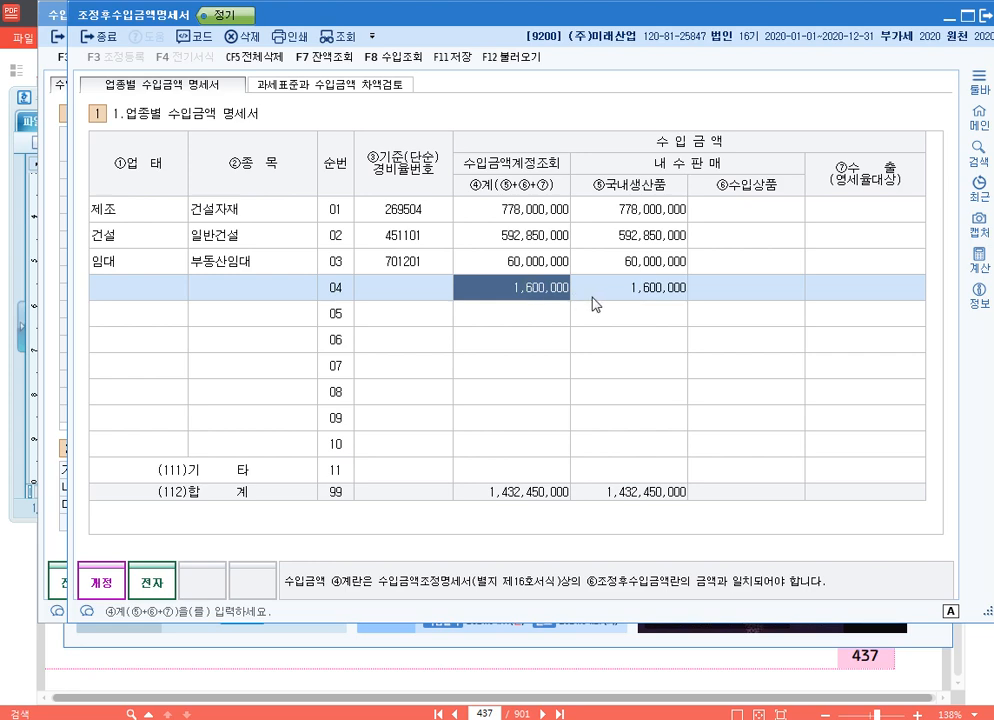
{"action": "left_click", "coordinate": [537, 212]}
{"action": "left_click", "coordinate": [535, 242]}
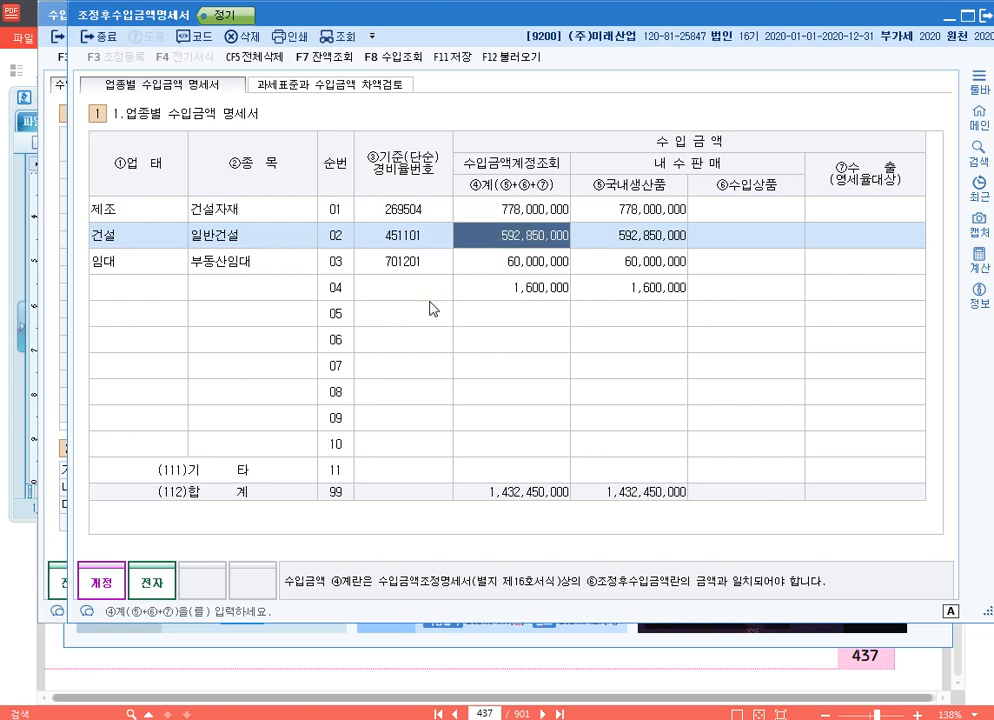
{"action": "left_click", "coordinate": [420, 214]}
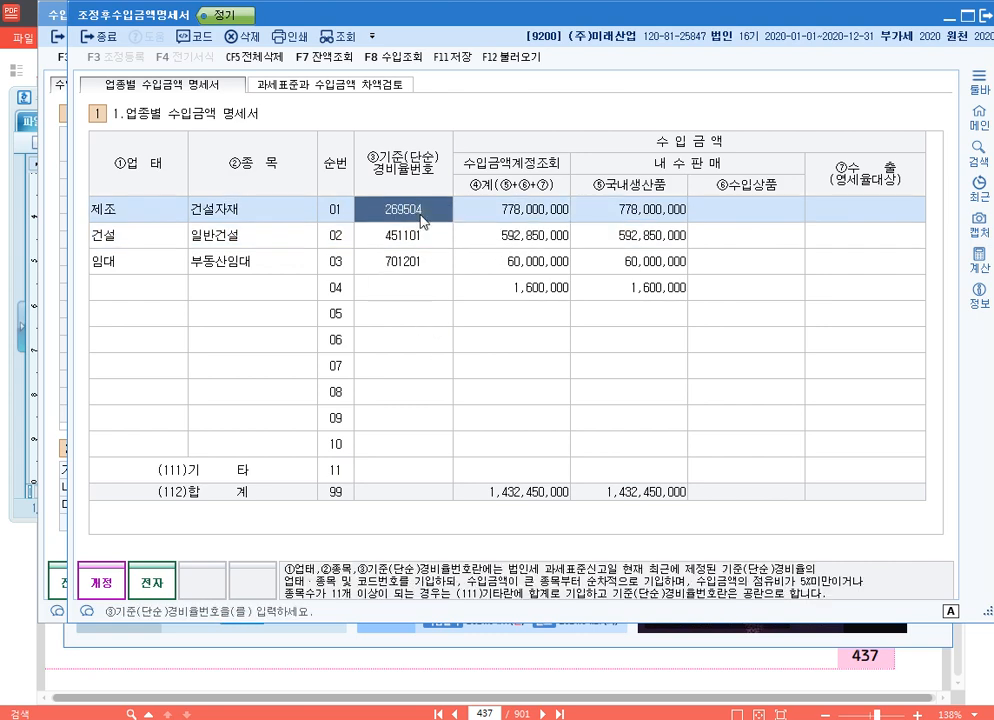
{"action": "left_click", "coordinate": [421, 232]}
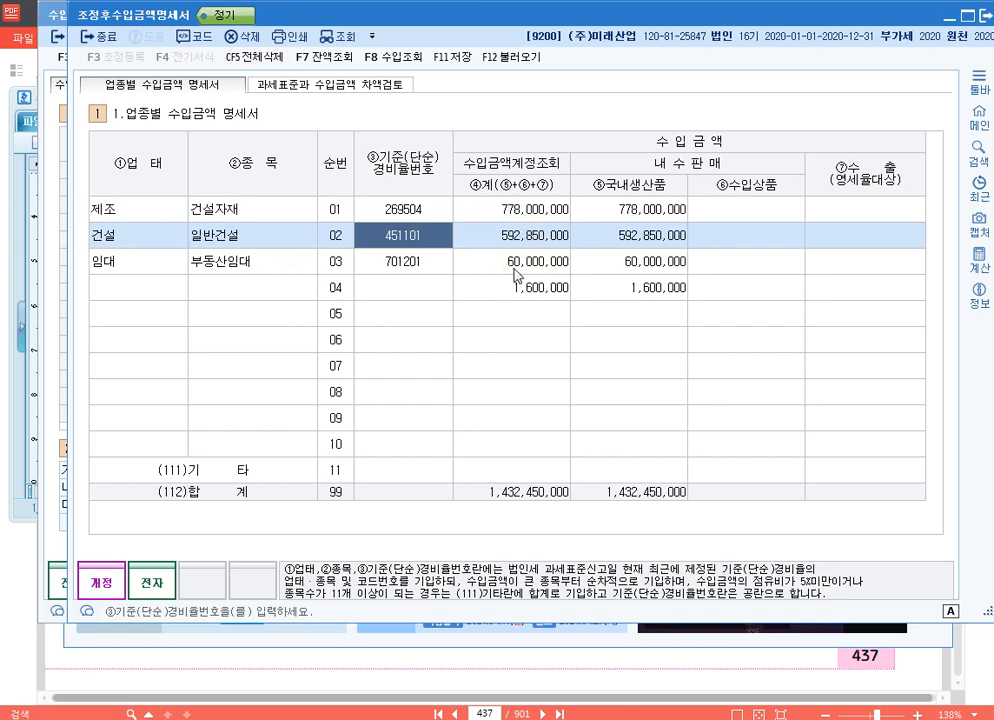
{"action": "left_click", "coordinate": [470, 237]}
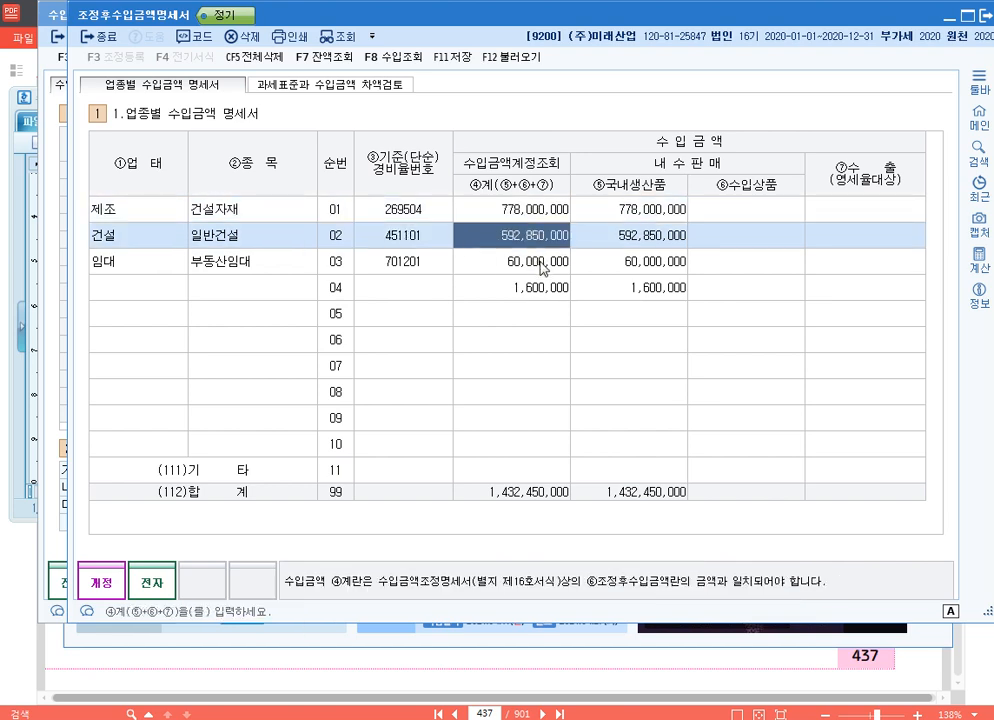
{"action": "left_click", "coordinate": [543, 262]}
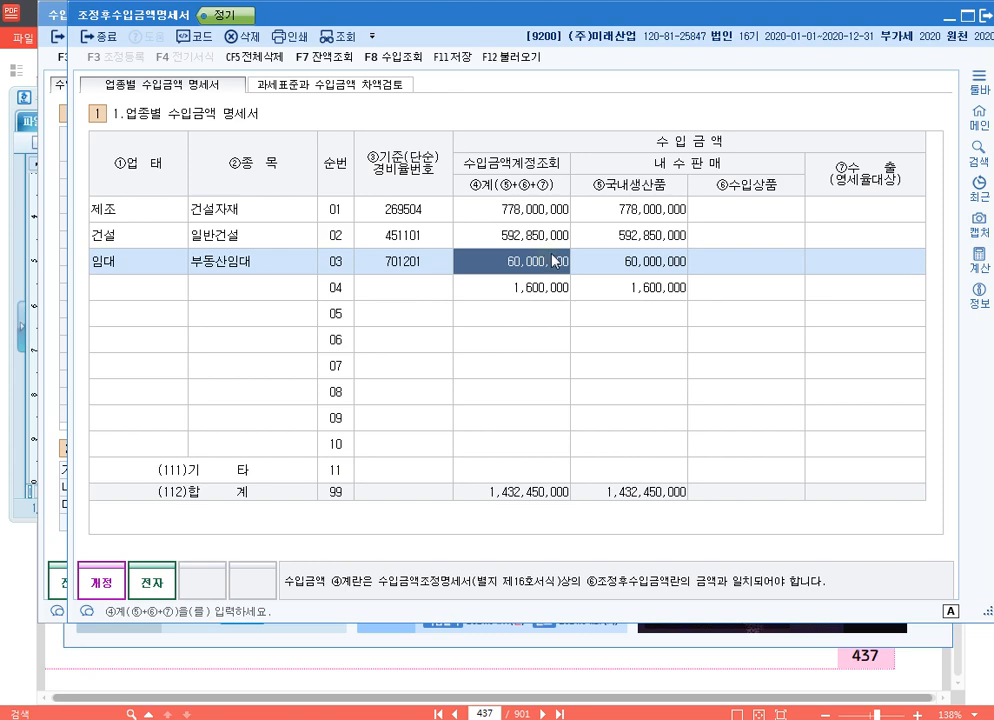
{"action": "left_click", "coordinate": [548, 211]}
{"action": "left_click", "coordinate": [548, 235]}
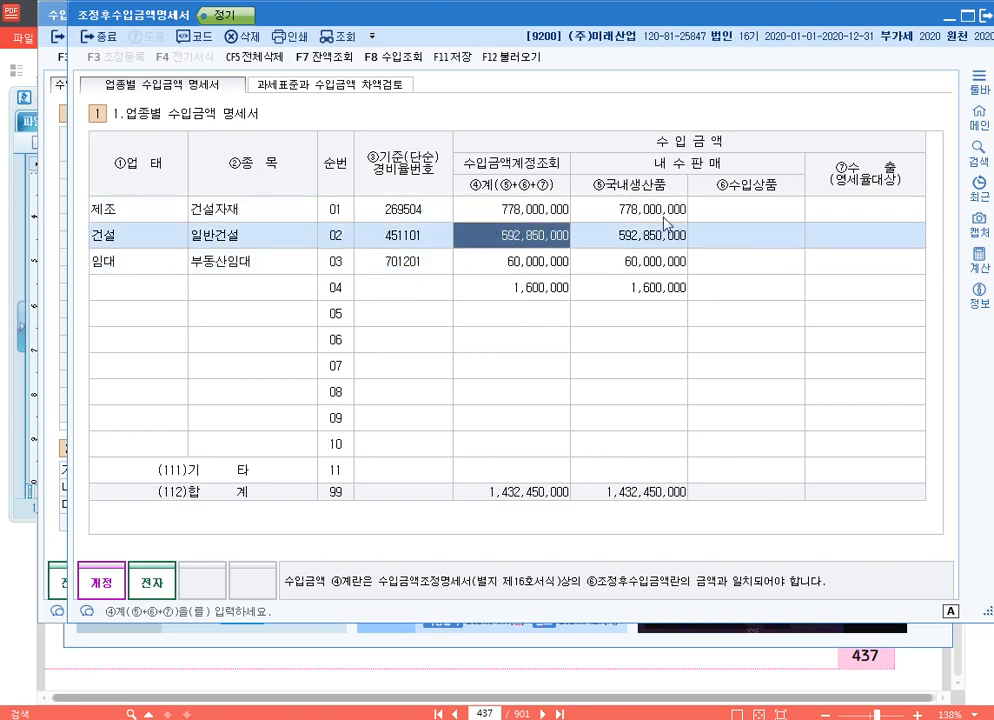
- Add the 계 amounts of the 제조 row and row 04, 778,000,000 and 1,600,000, in the built-in calculator
{"action": "key", "text": "Up"}
{"action": "left_click", "coordinate": [976, 261]}
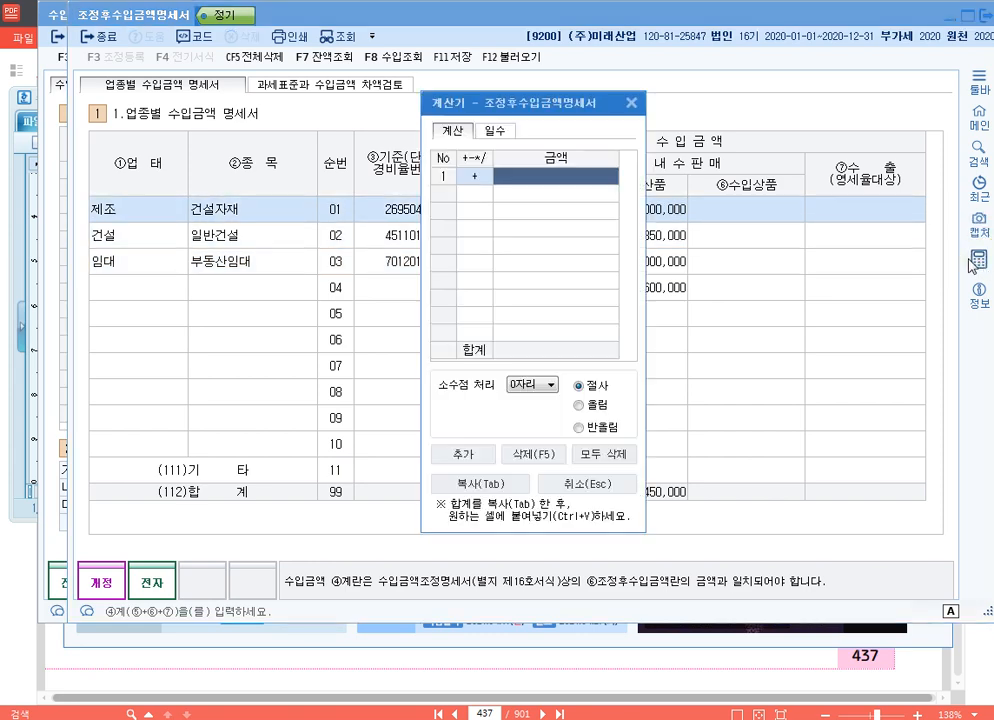
{"action": "left_click_drag", "start_coordinate": [525, 106], "coordinate": [301, 66]}
{"action": "left_click", "coordinate": [538, 208]}
{"action": "key", "text": "ctrl+c"}
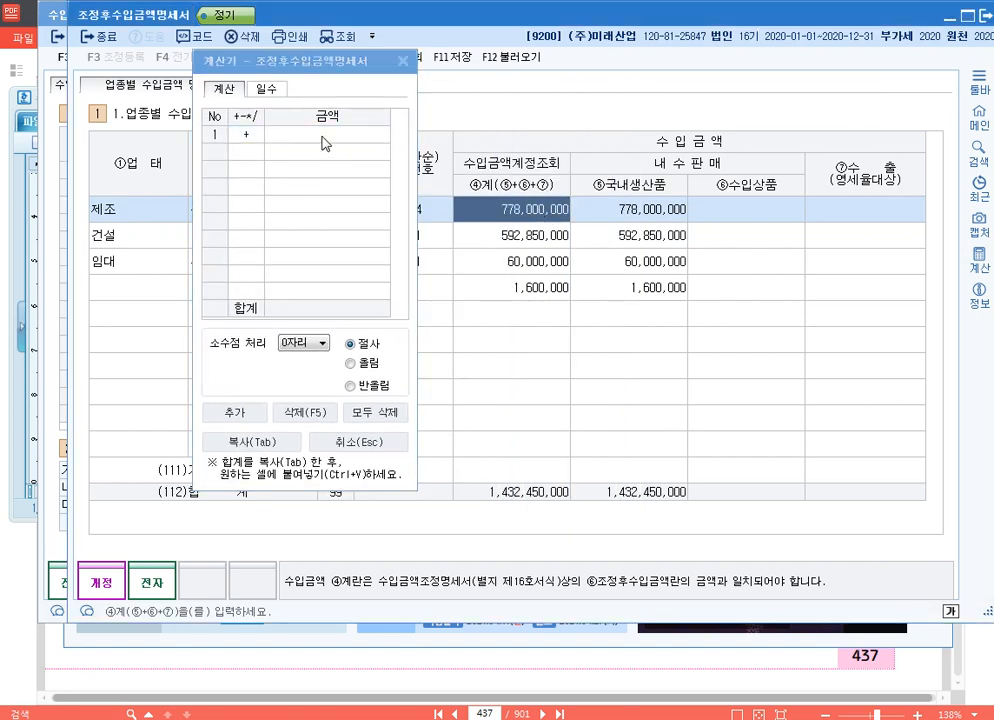
{"action": "left_click", "coordinate": [322, 137]}
{"action": "key", "text": "ctrl+v"}
{"action": "key", "text": "Return"}
{"action": "left_click", "coordinate": [528, 288]}
{"action": "key", "text": "ctrl+c"}
{"action": "left_click", "coordinate": [348, 160]}
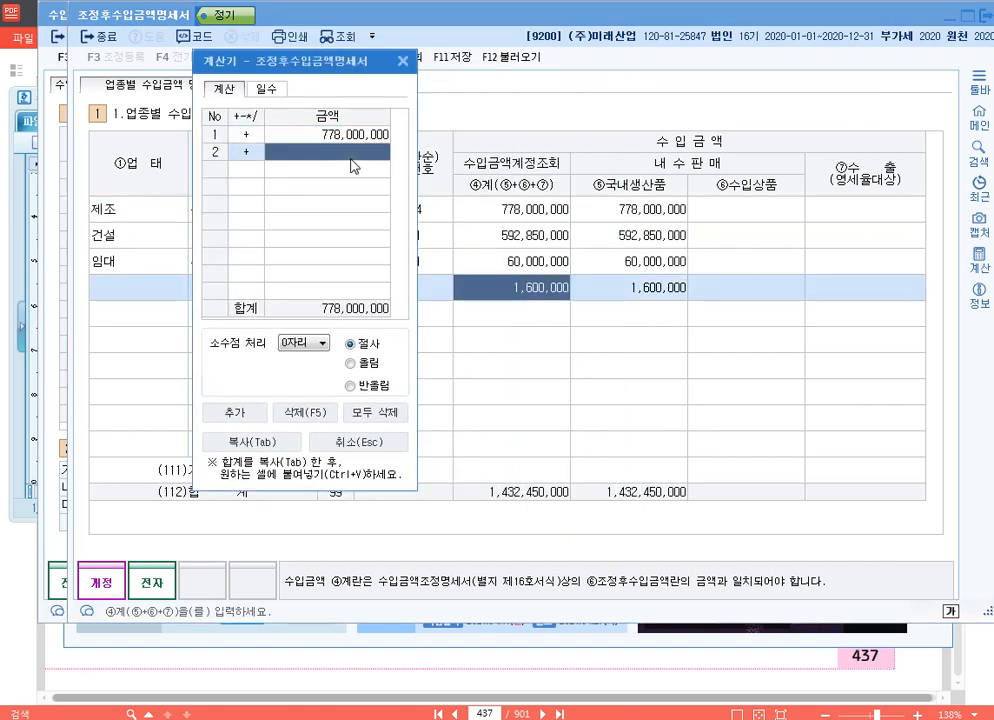
{"action": "key", "text": "ctrl+v"}
{"action": "key", "text": "Return"}
- Set the 제조 row's 계 amount to 779,600,000, clear row 04's amount and close the calculator
{"action": "left_click", "coordinate": [530, 209]}
{"action": "type", "text": "7"}
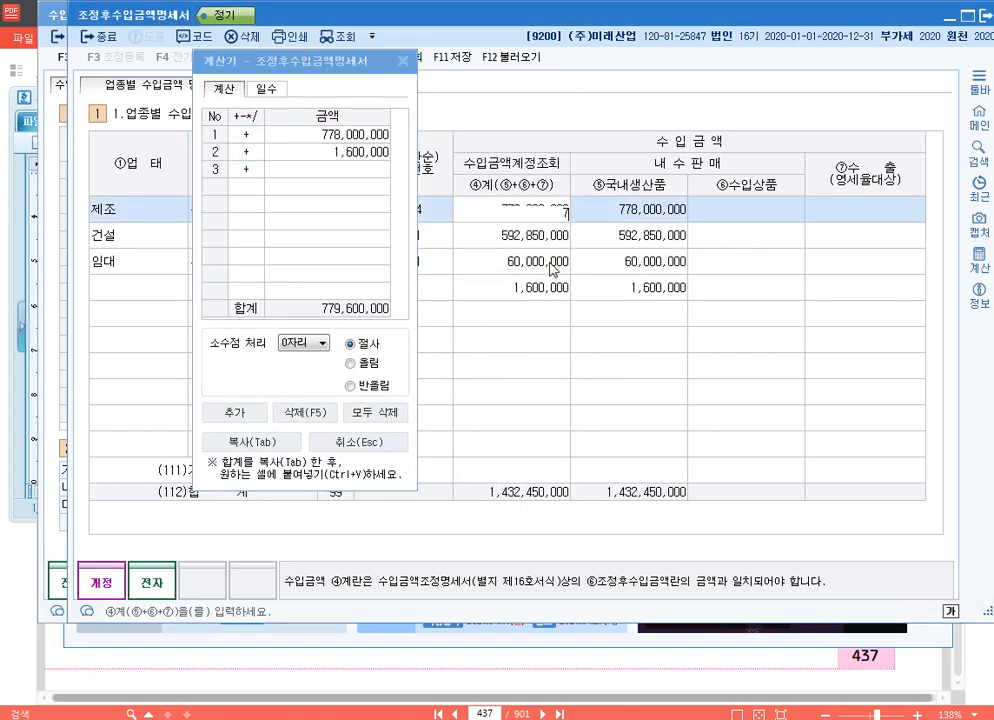
{"action": "type", "text": "79,600,000"}
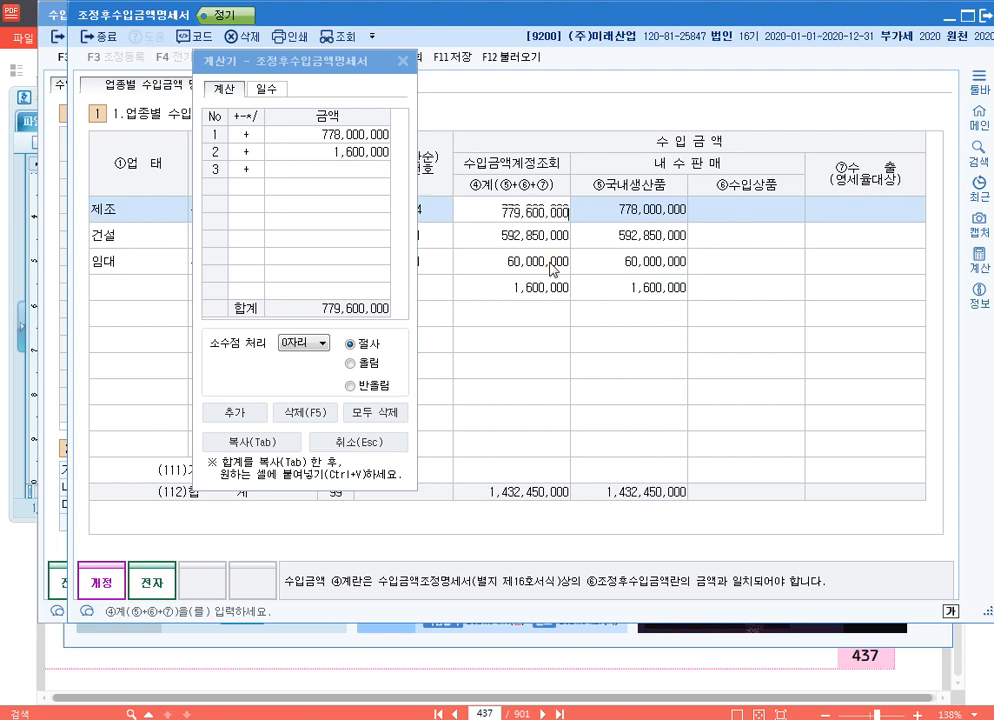
{"action": "key", "text": "Return"}
{"action": "left_click", "coordinate": [539, 290]}
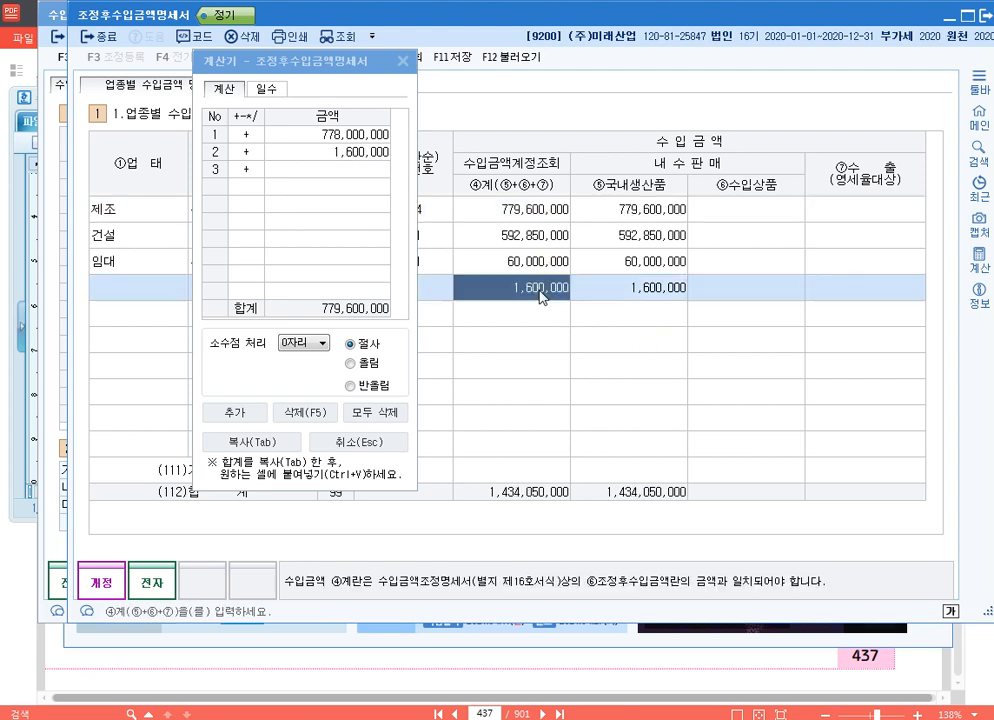
{"action": "key", "text": "Delete"}
{"action": "key", "text": "Return"}
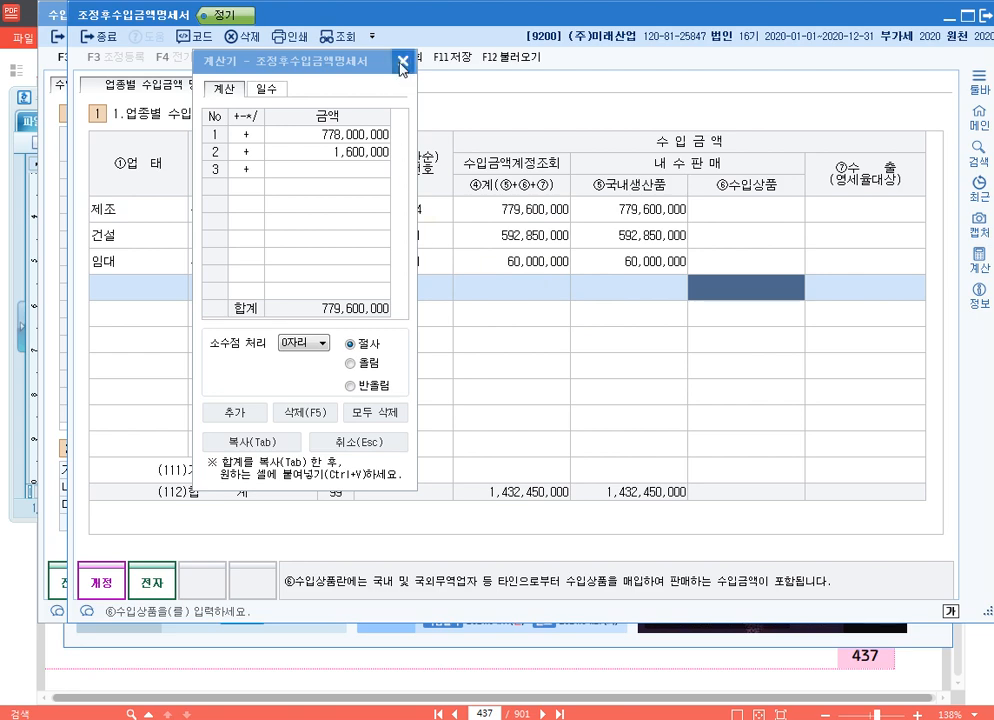
{"action": "key", "text": "Escape"}
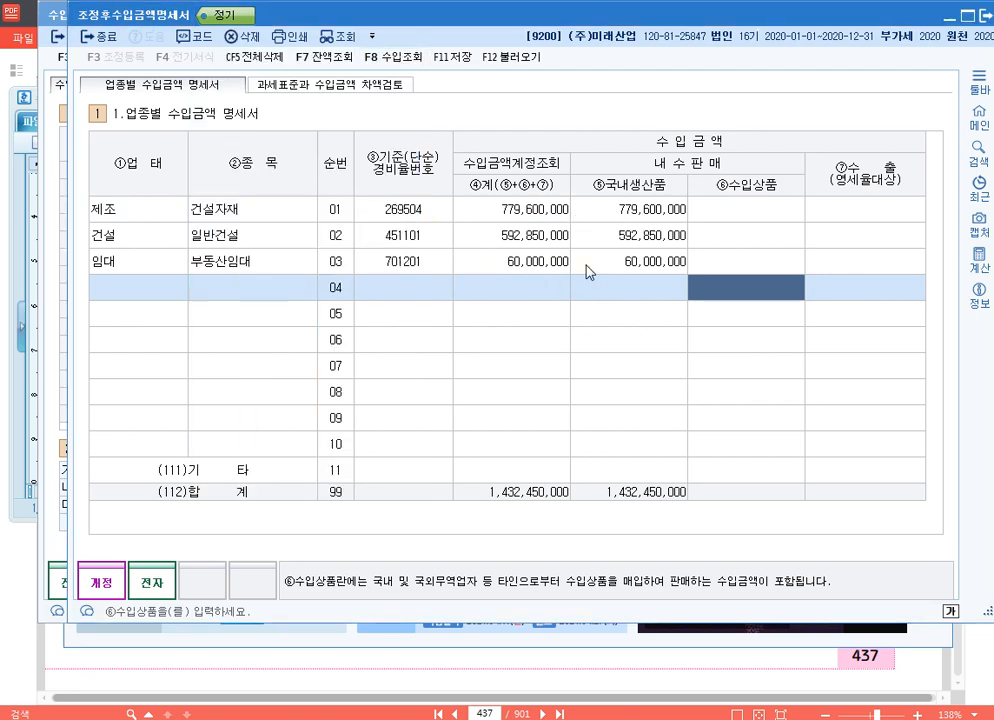
- Check the 계 amounts of the 제조, 건설 and 임대 rows
{"action": "left_click", "coordinate": [520, 213]}
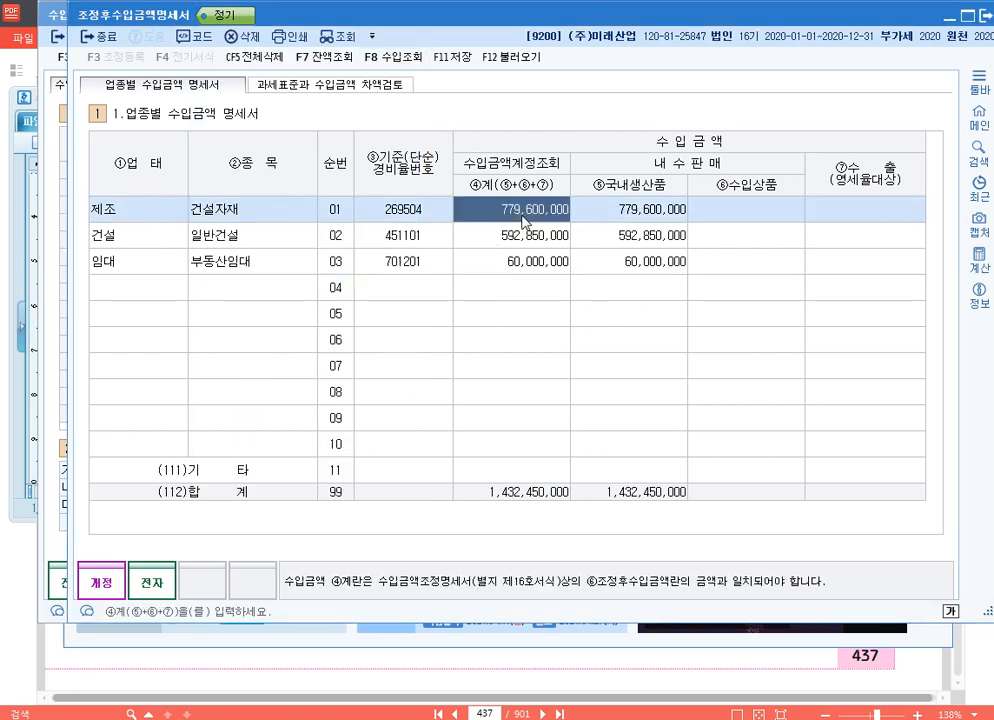
{"action": "left_click", "coordinate": [528, 237]}
{"action": "left_click", "coordinate": [537, 263]}
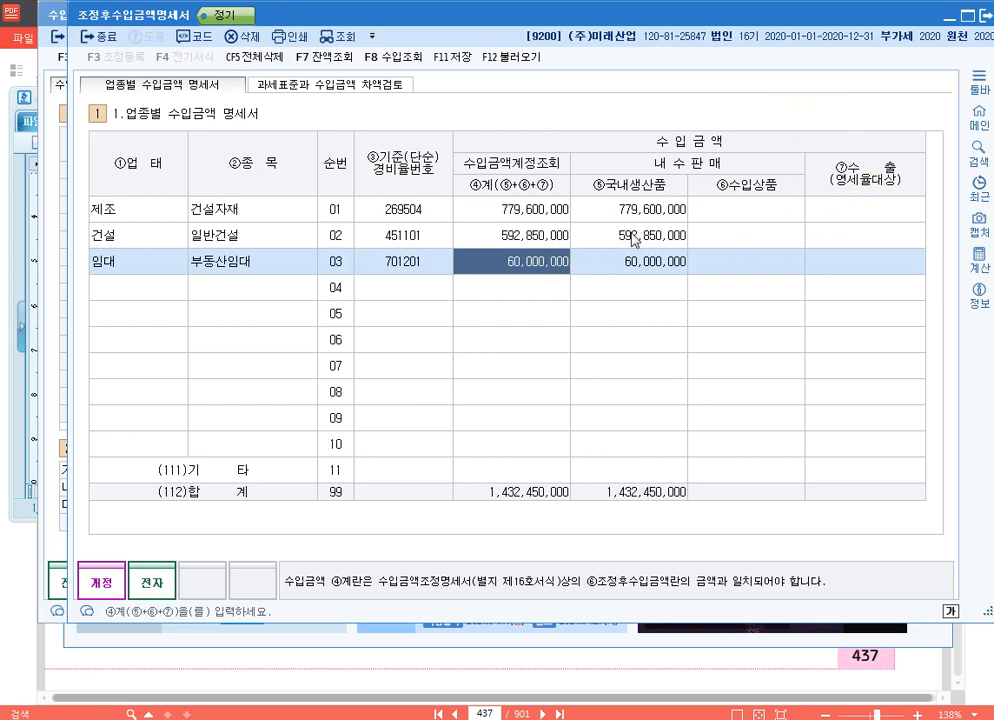
{"action": "left_click", "coordinate": [534, 214]}
{"action": "left_click", "coordinate": [536, 237]}
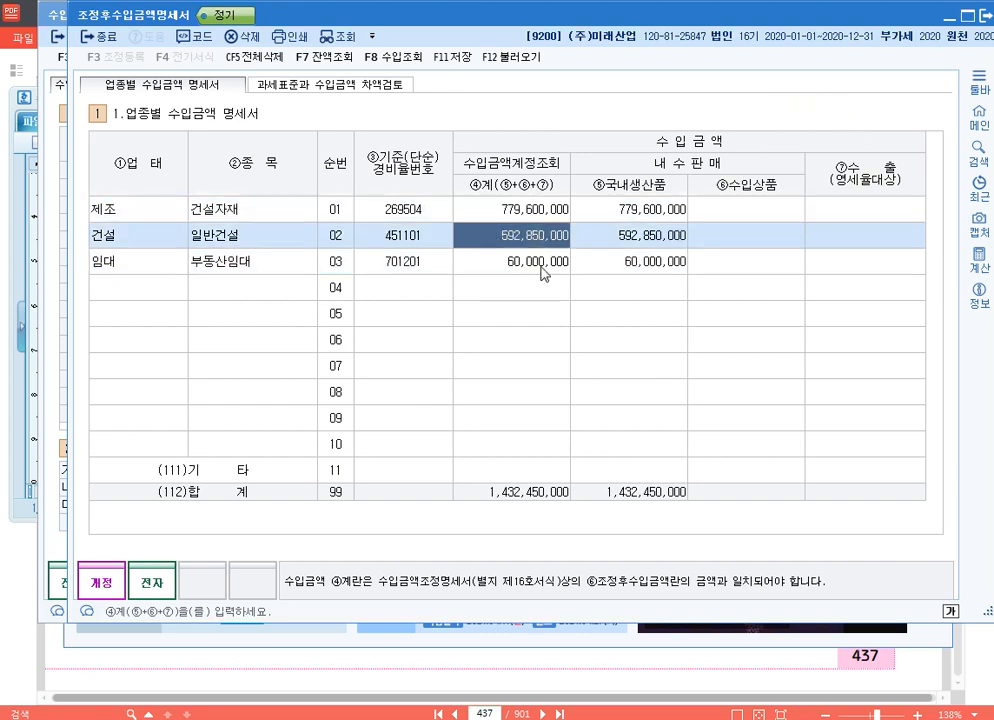
- Compare the 업종별 수입금액 total with the 과세표준, 조정후수입금액 and 합계 amounts in the 과세표준과 수입금액 차액검토
{"action": "left_click", "coordinate": [541, 264]}
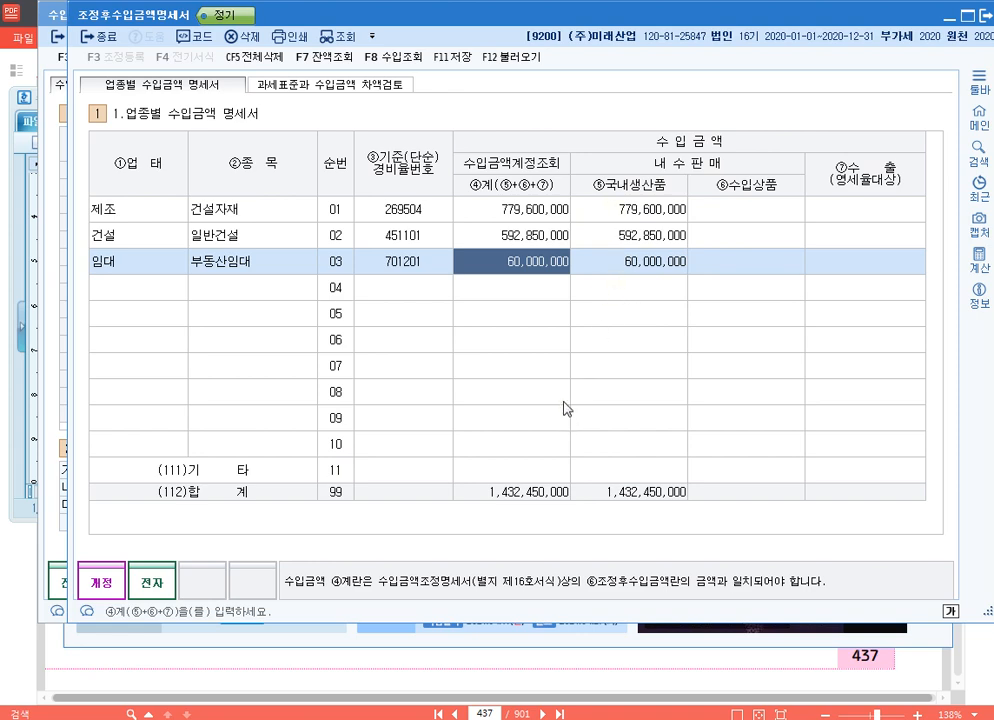
{"action": "left_click", "coordinate": [345, 86]}
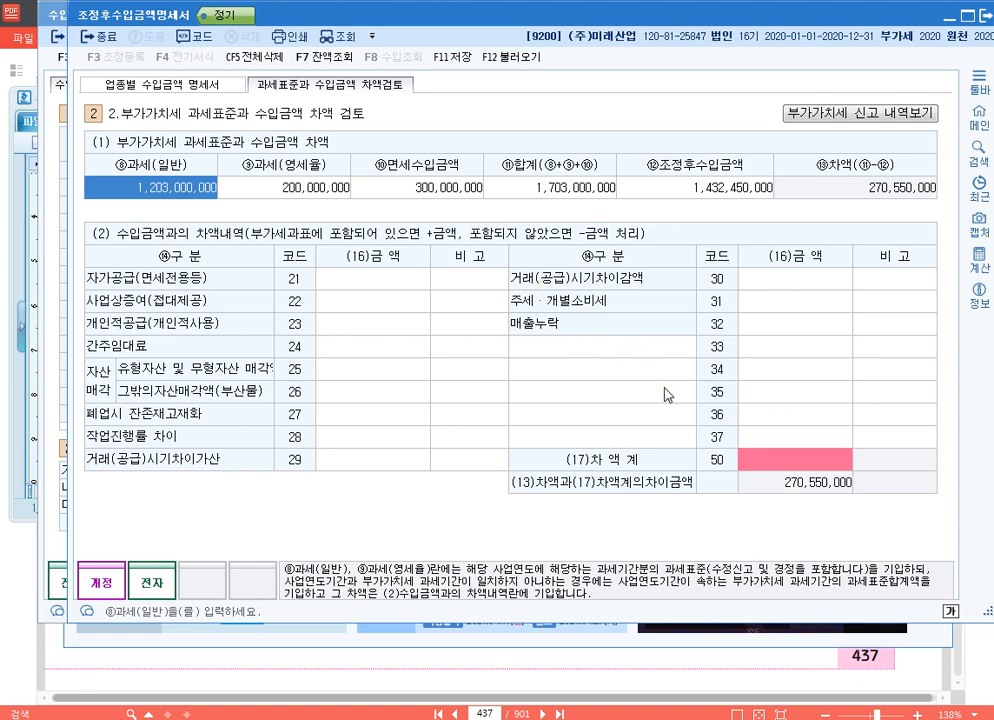
{"action": "left_click", "coordinate": [289, 189]}
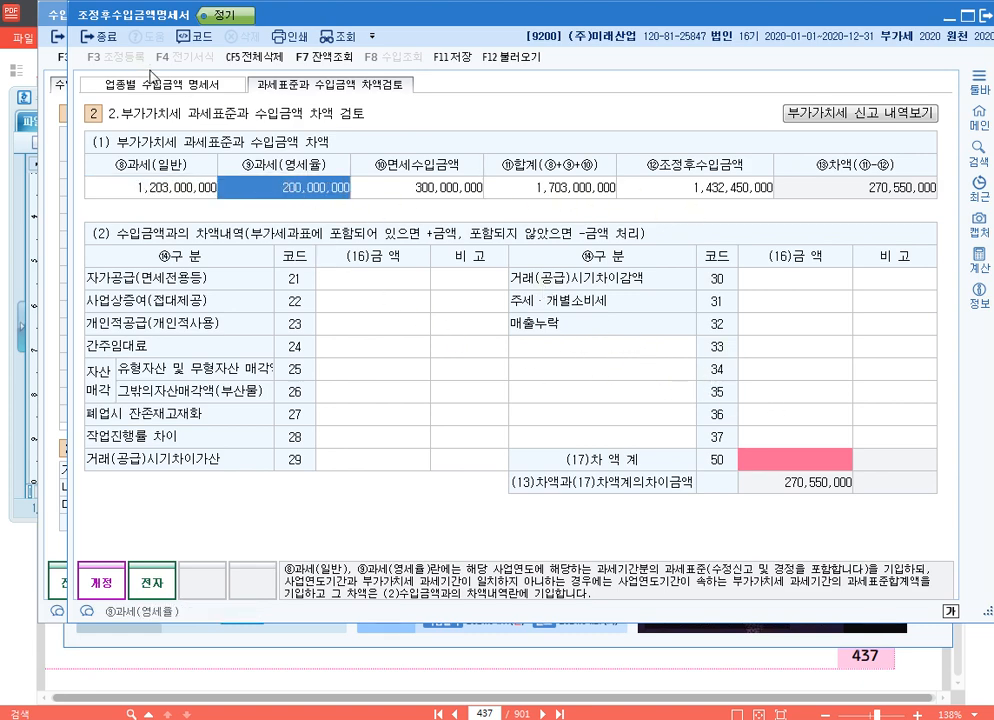
{"action": "left_click", "coordinate": [150, 84]}
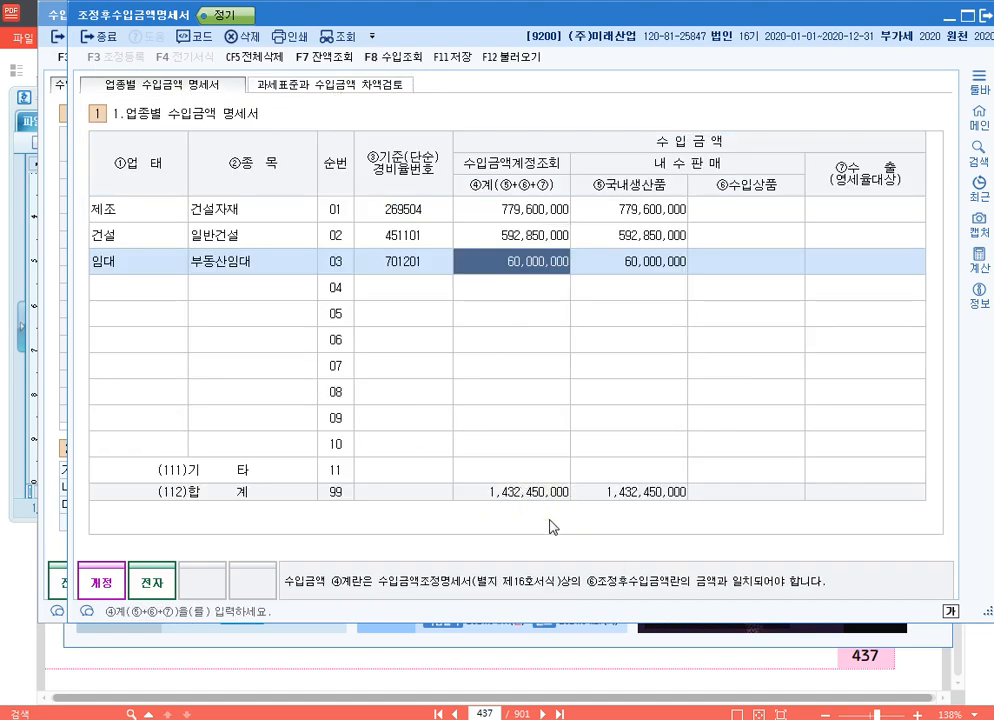
{"action": "left_click", "coordinate": [335, 85]}
{"action": "left_click", "coordinate": [713, 190]}
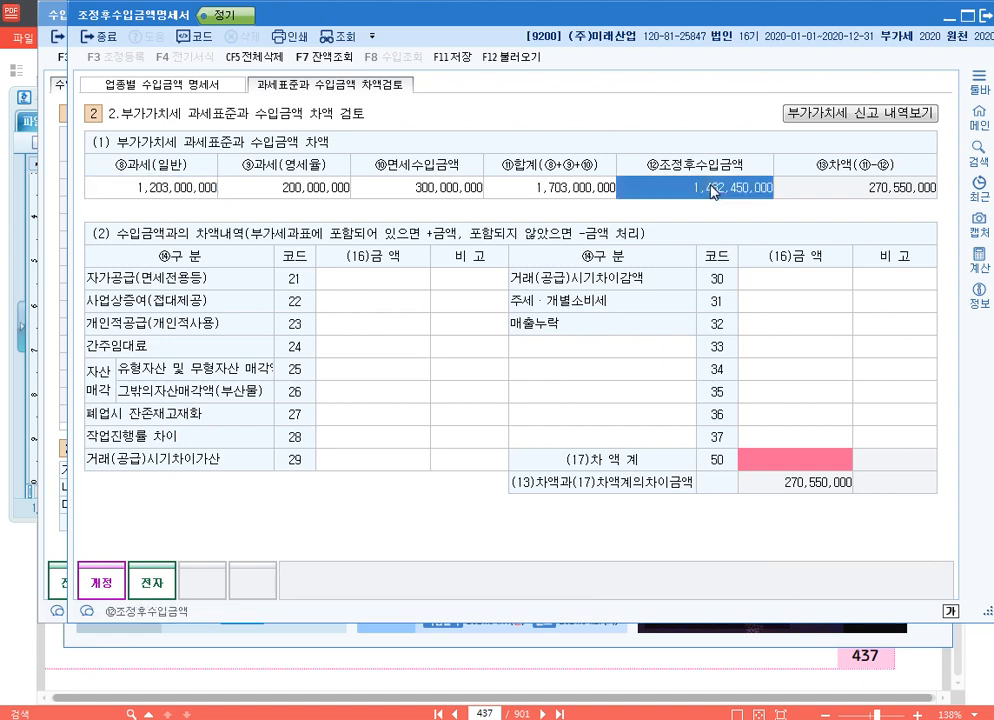
{"action": "left_click", "coordinate": [567, 190]}
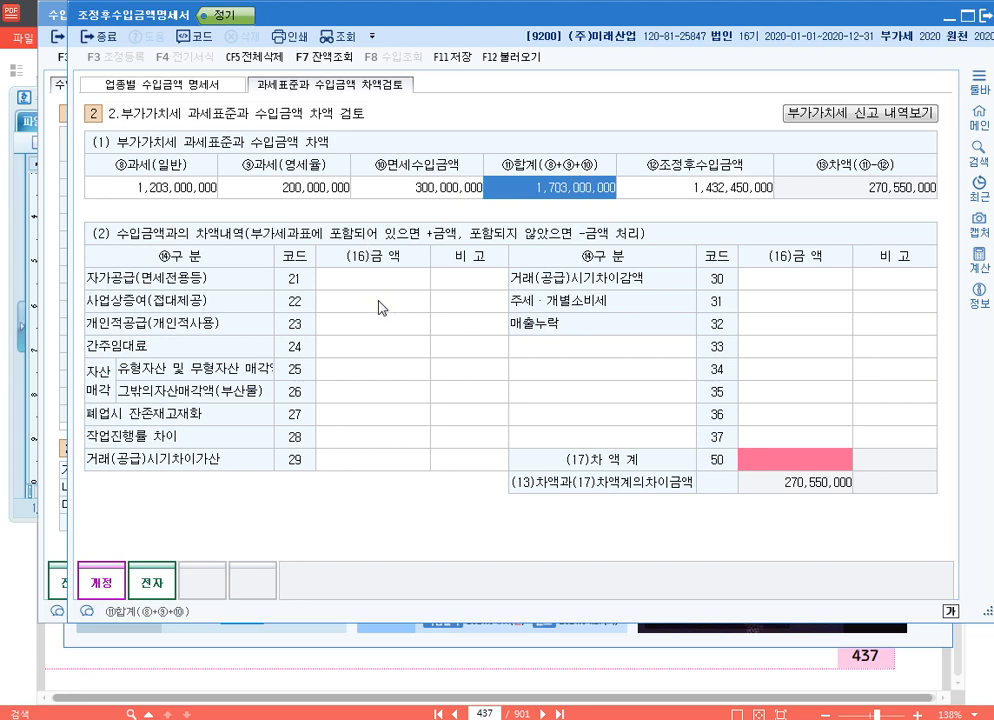
- Outline the ⑧과세(일반) to ⑪합계 amounts with a red screen-pen rectangle, and leave the annotation mode
{"action": "key", "text": "ctrl+F2"}
{"action": "left_click_drag", "start_coordinate": [85, 152], "coordinate": [358, 184]}
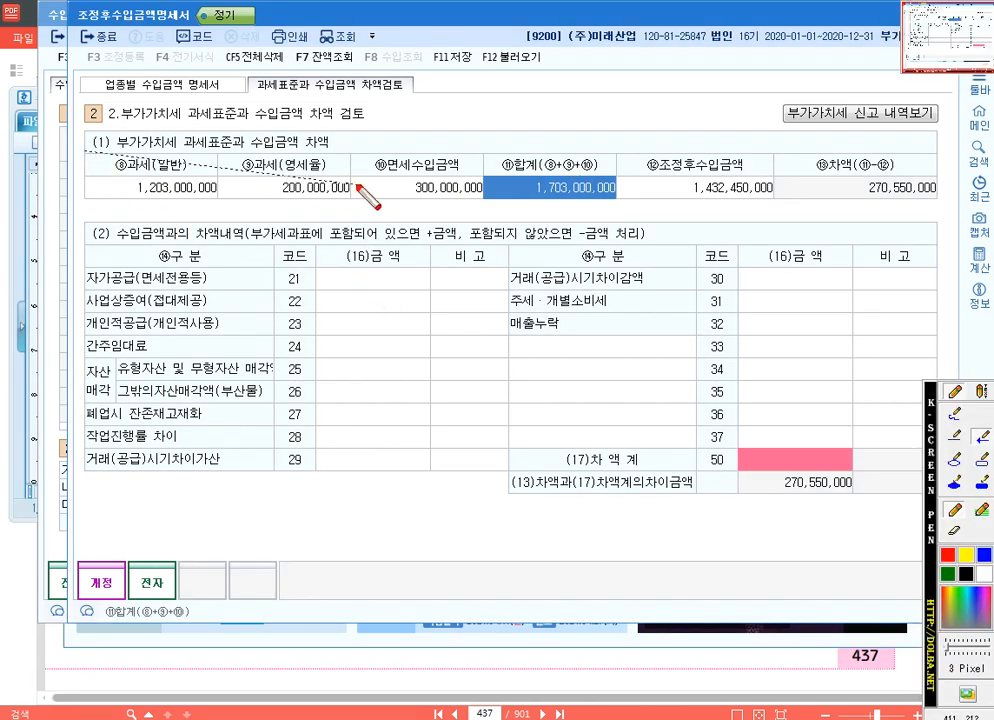
{"action": "key", "text": "ctrl+z"}
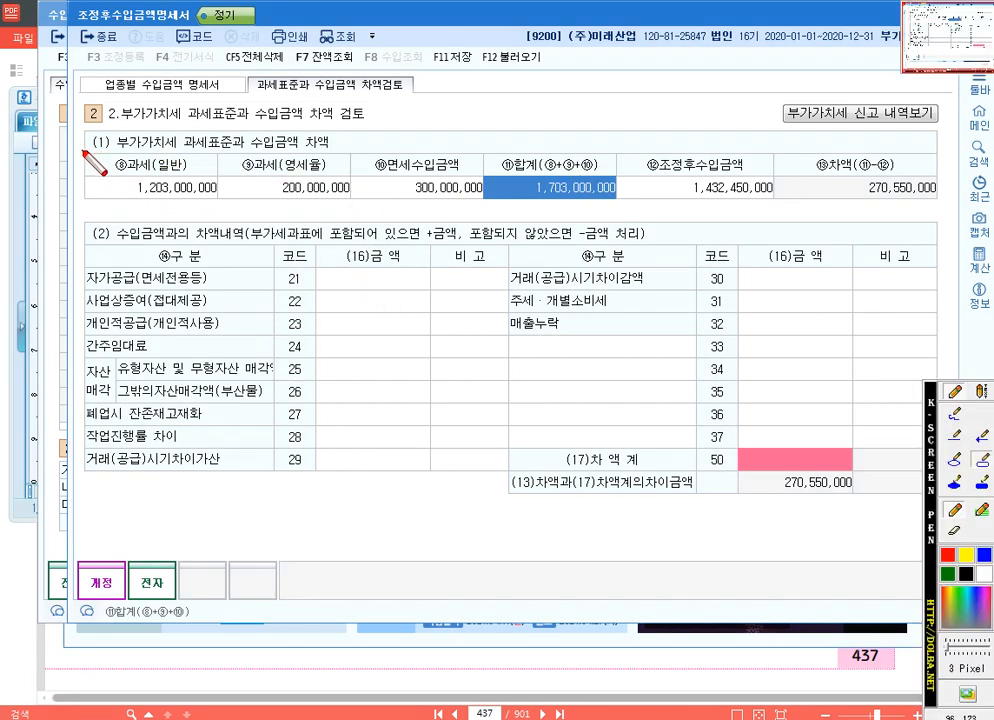
{"action": "mouse_move", "coordinate": [83, 152]}
{"action": "left_mouse_down"}
{"action": "mouse_move", "coordinate": [381, 154]}
{"action": "mouse_move", "coordinate": [629, 212]}
{"action": "mouse_move", "coordinate": [614, 210]}
{"action": "left_mouse_up"}
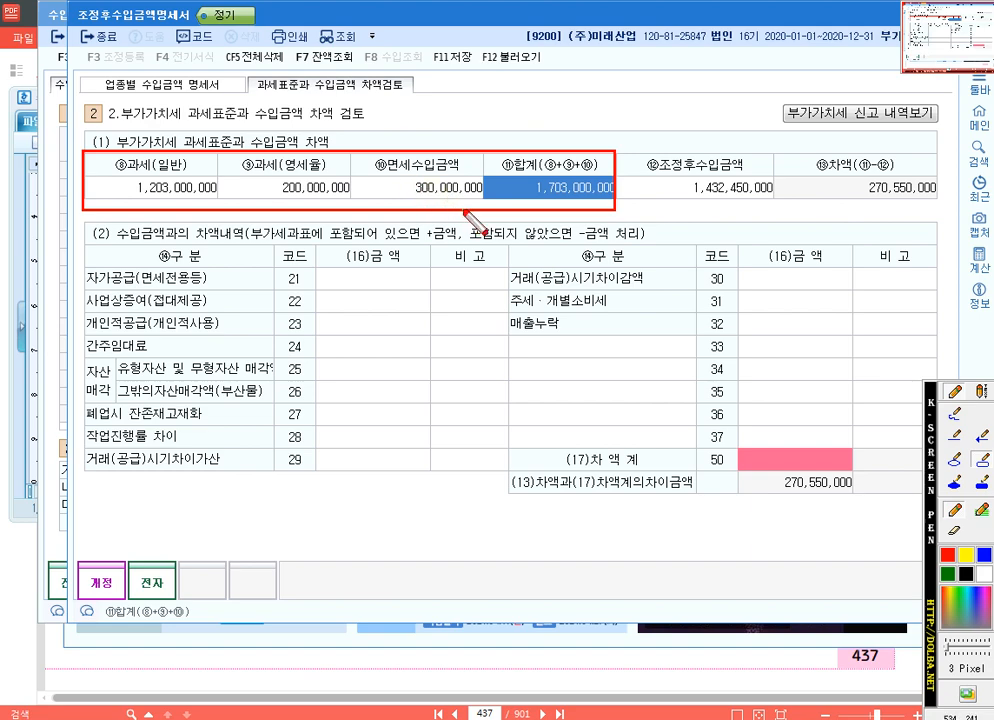
{"action": "key", "text": "Escape"}
- In the 업종별 수입금액 명세서, split the 제조 row into 579,600,000 of 국내생산품 and 200,000,000 of 수출(영세율대상)
{"action": "left_click", "coordinate": [416, 194]}
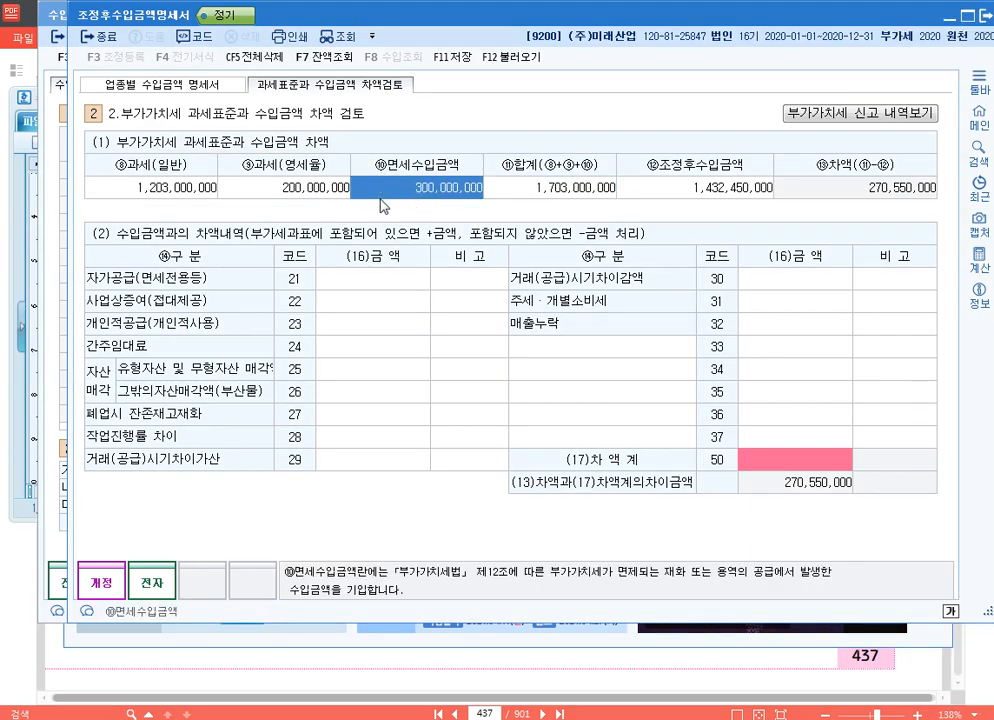
{"action": "left_click", "coordinate": [293, 190]}
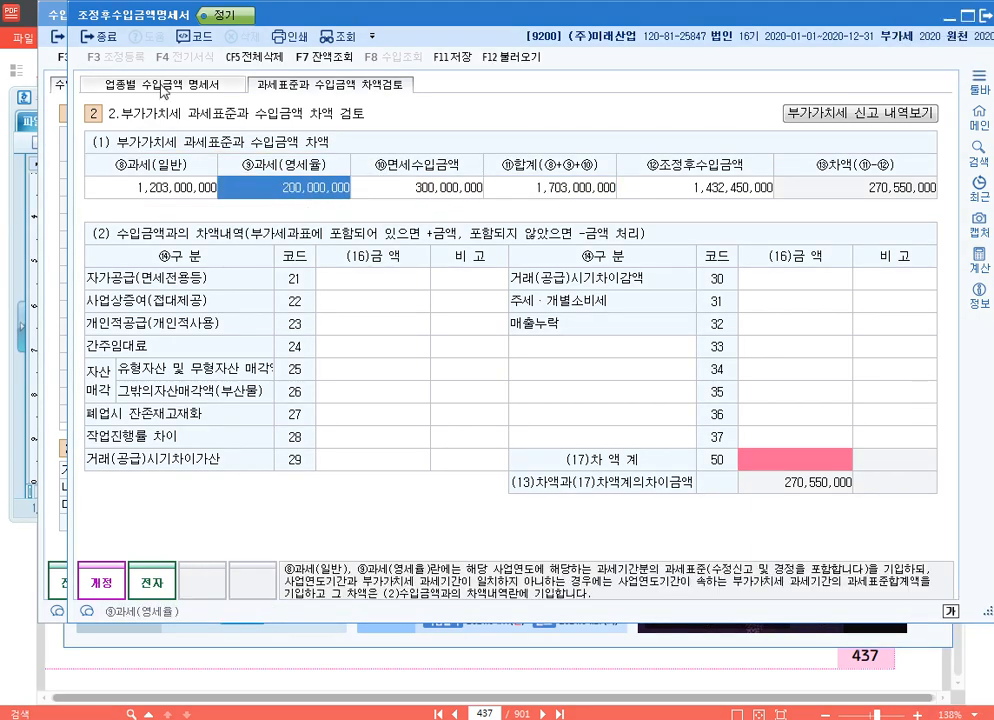
{"action": "left_click", "coordinate": [140, 85]}
{"action": "left_click", "coordinate": [630, 209]}
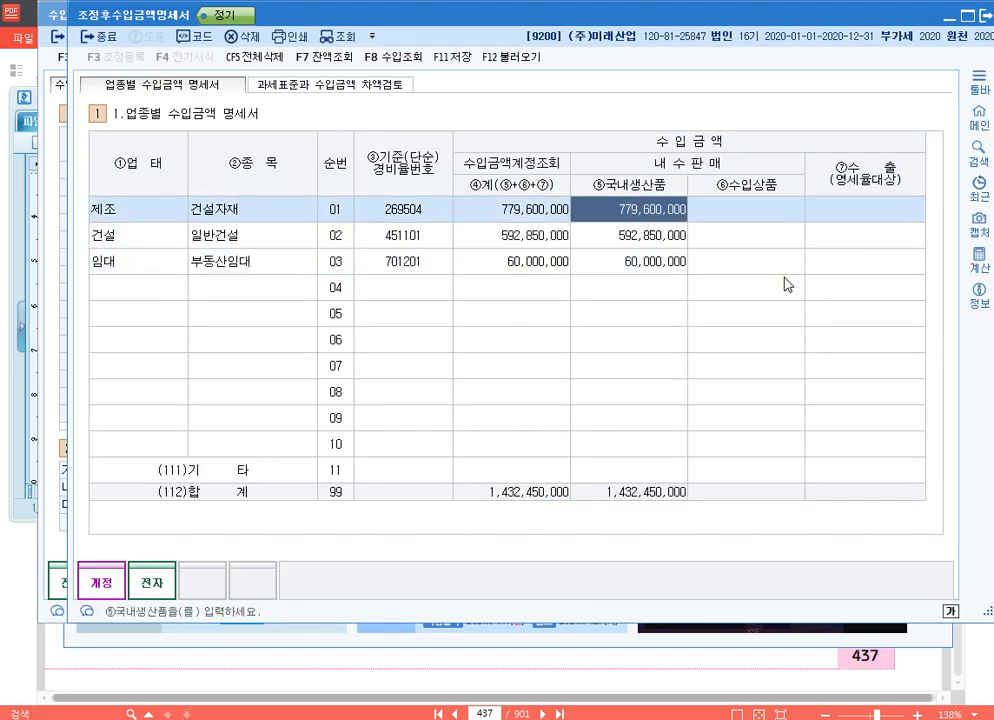
{"action": "type", "text": "576"}
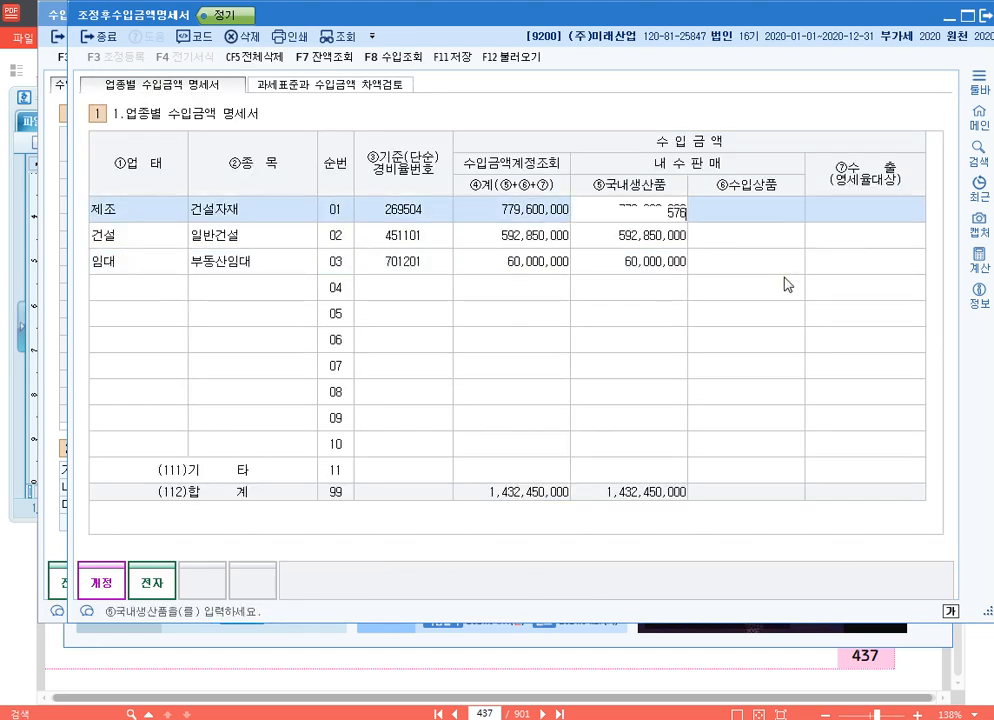
{"action": "type", "text": "600000"}
{"action": "key", "text": "Return"}
{"action": "type", "text": "0"}
{"action": "key", "text": "Return"}
{"action": "key", "text": "Return"}
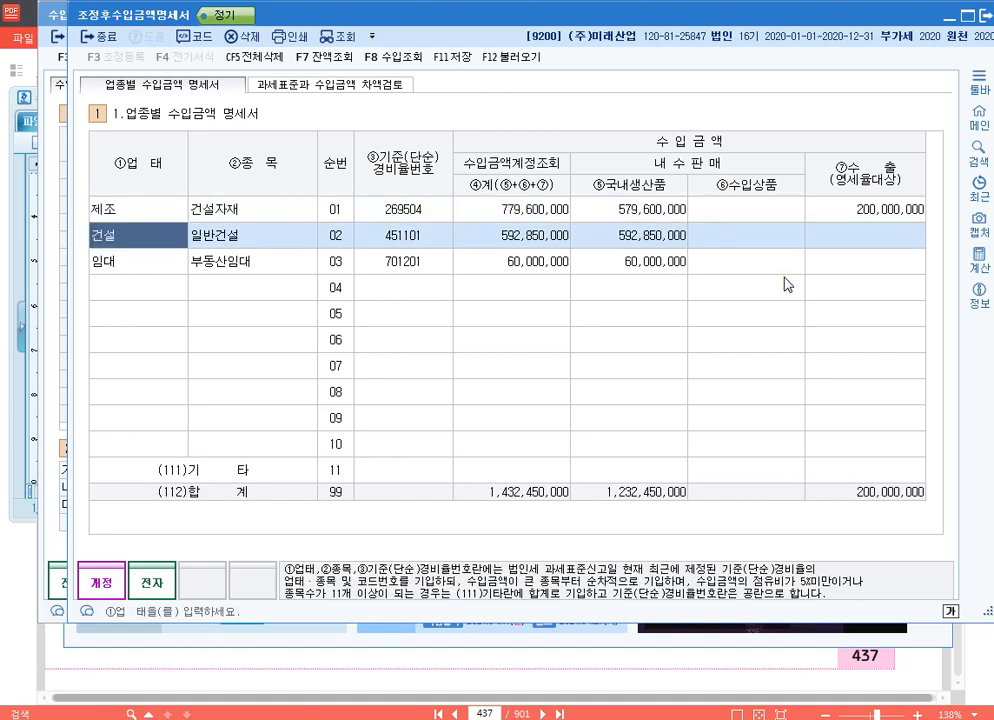
{"action": "left_click", "coordinate": [856, 209]}
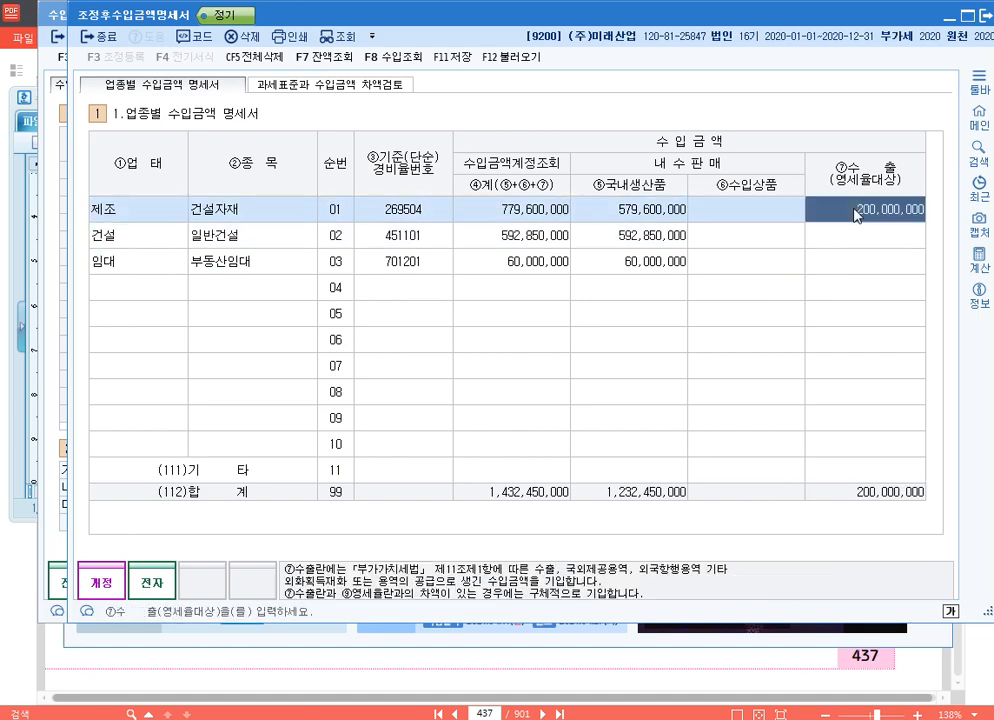
- Compare the ⑪합계 and ⑫조정후수입금액 amounts in the 과세표준과 수입금액 차액검토
{"action": "left_click", "coordinate": [355, 86]}
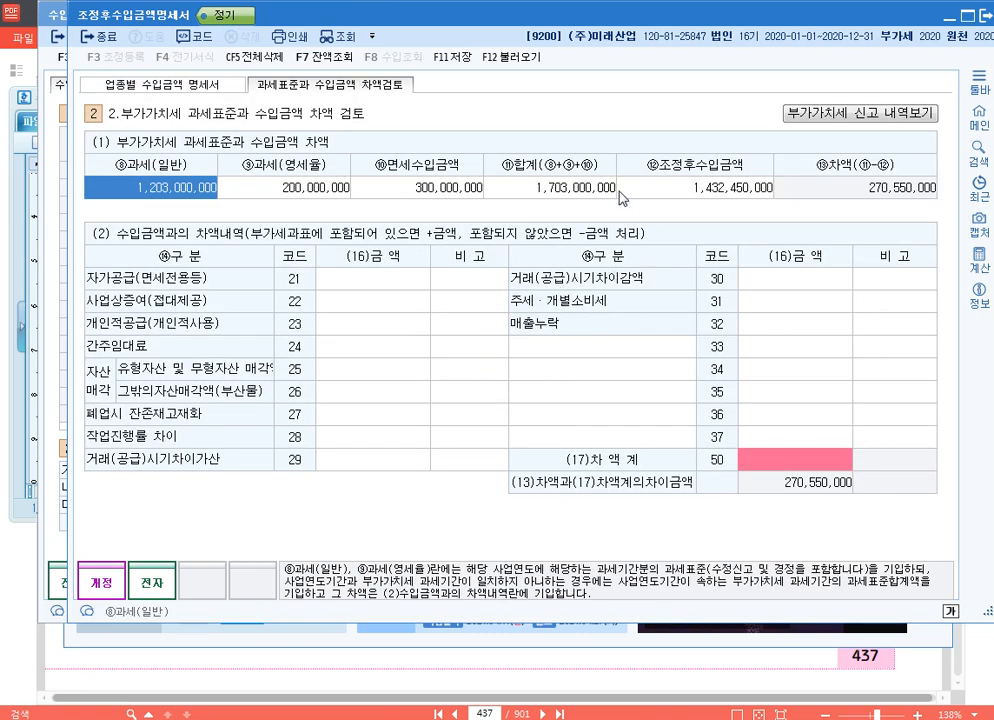
{"action": "left_click", "coordinate": [590, 187]}
{"action": "left_click", "coordinate": [691, 190]}
{"action": "left_click", "coordinate": [559, 184]}
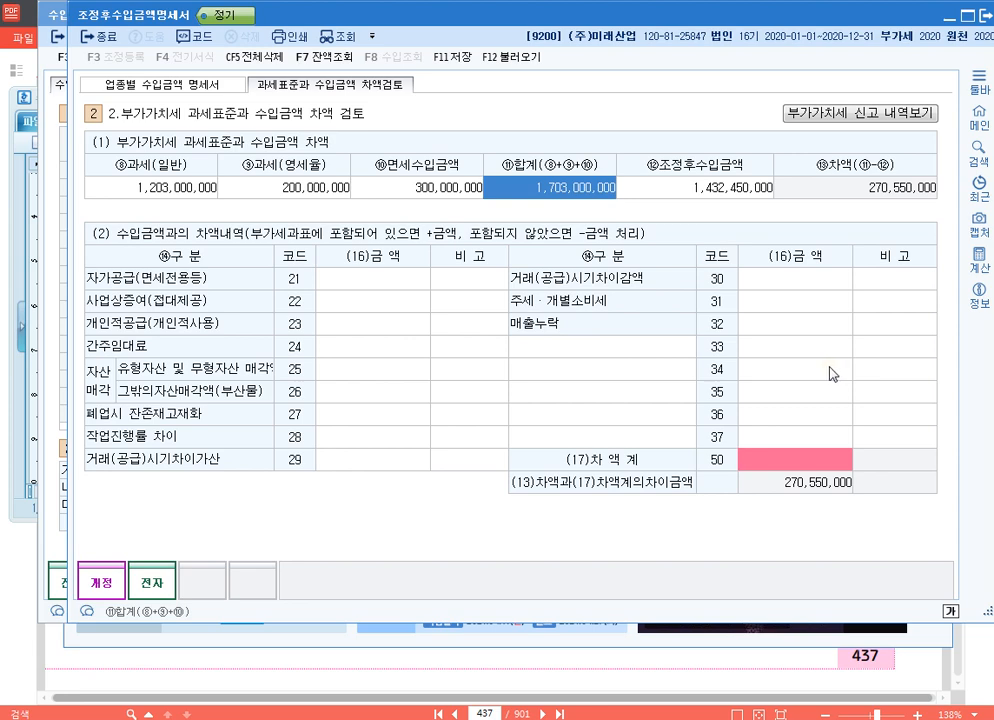
- Enter the 구분 names 단기건설공사 for code 33 and 장기할부매출 for code 34 in the 차액내역
{"action": "left_click", "coordinate": [637, 347]}
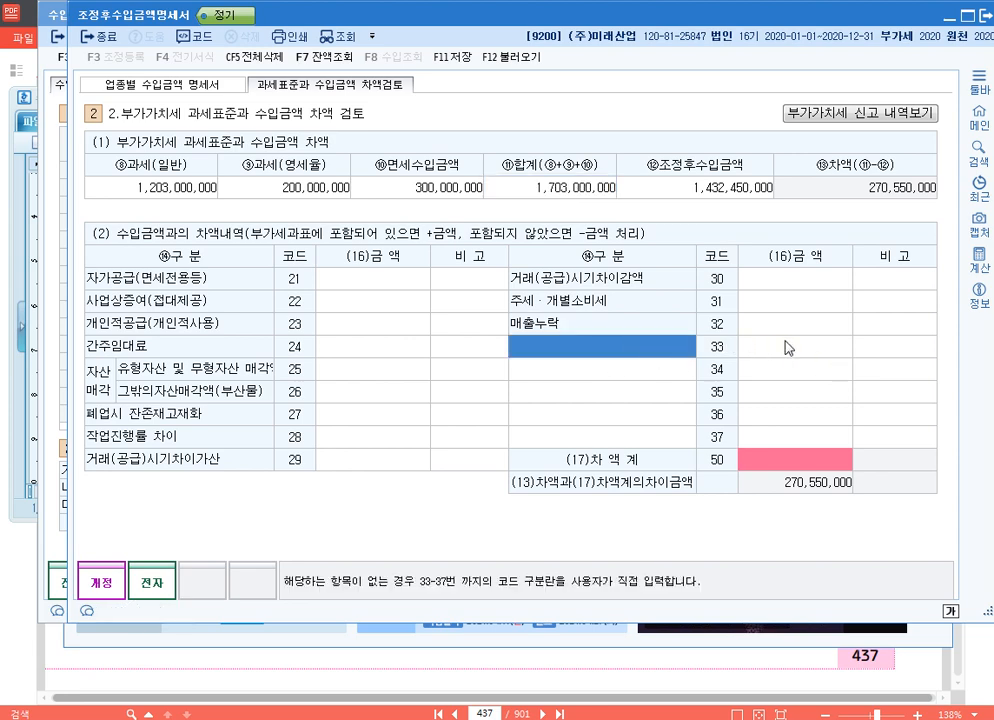
{"action": "key", "text": "Return"}
{"action": "left_click", "coordinate": [640, 376]}
{"action": "left_click", "coordinate": [763, 368]}
{"action": "left_click", "coordinate": [650, 350]}
{"action": "type", "text": "단기건설공사"}
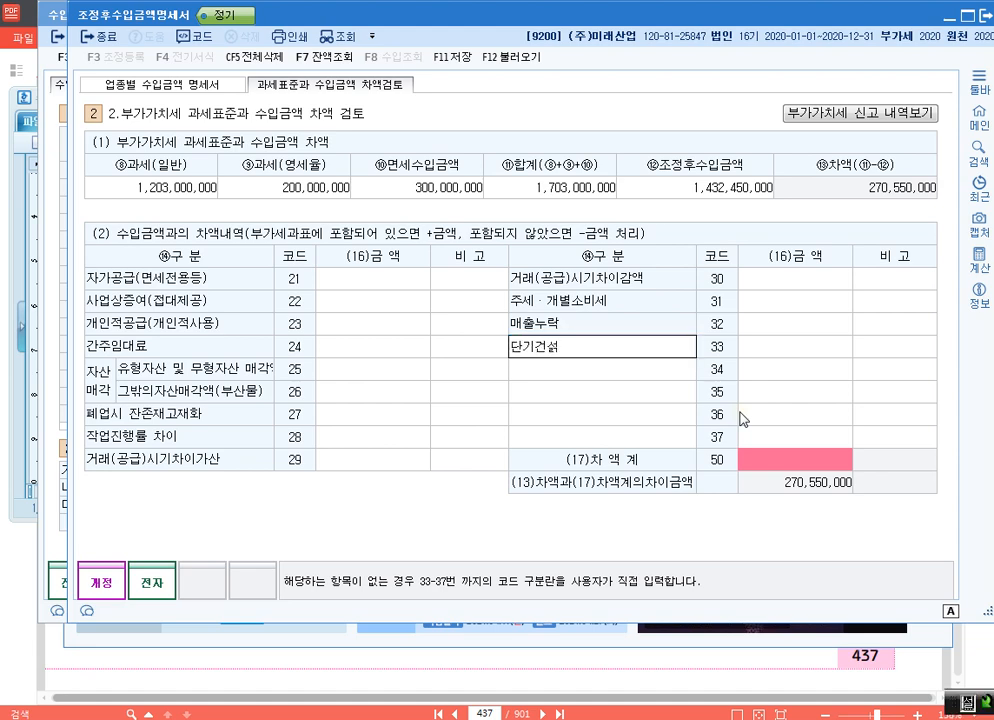
{"action": "key", "text": "Return"}
{"action": "key", "text": "Return"}
{"action": "key", "text": "Return"}
{"action": "key", "text": "Return"}
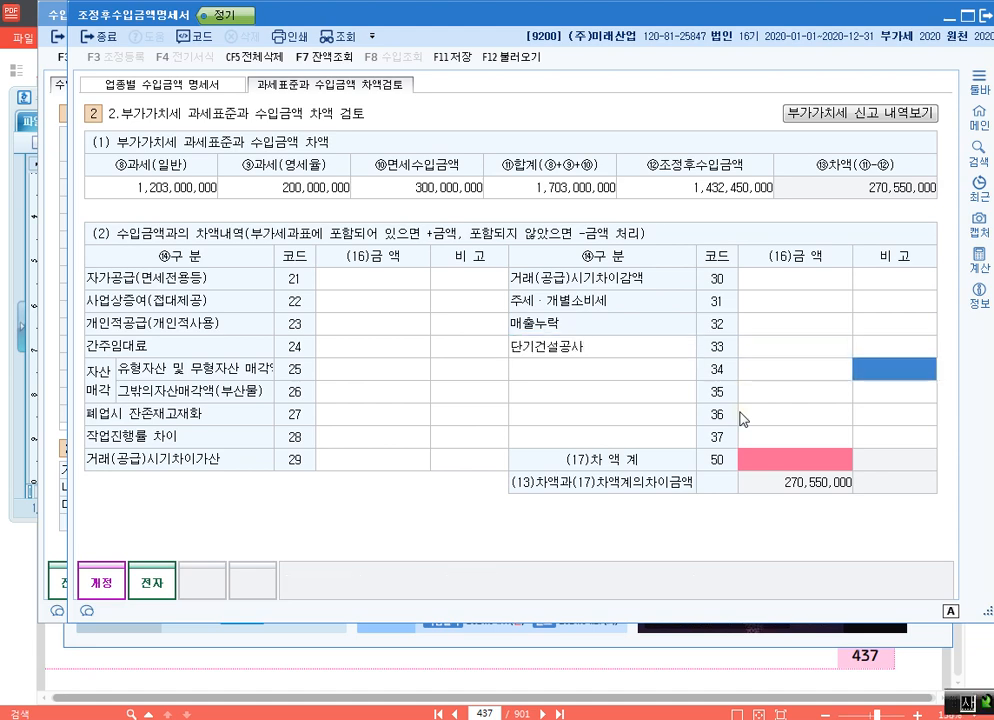
{"action": "key", "text": "Return"}
{"action": "type", "text": "장기할부맷"}
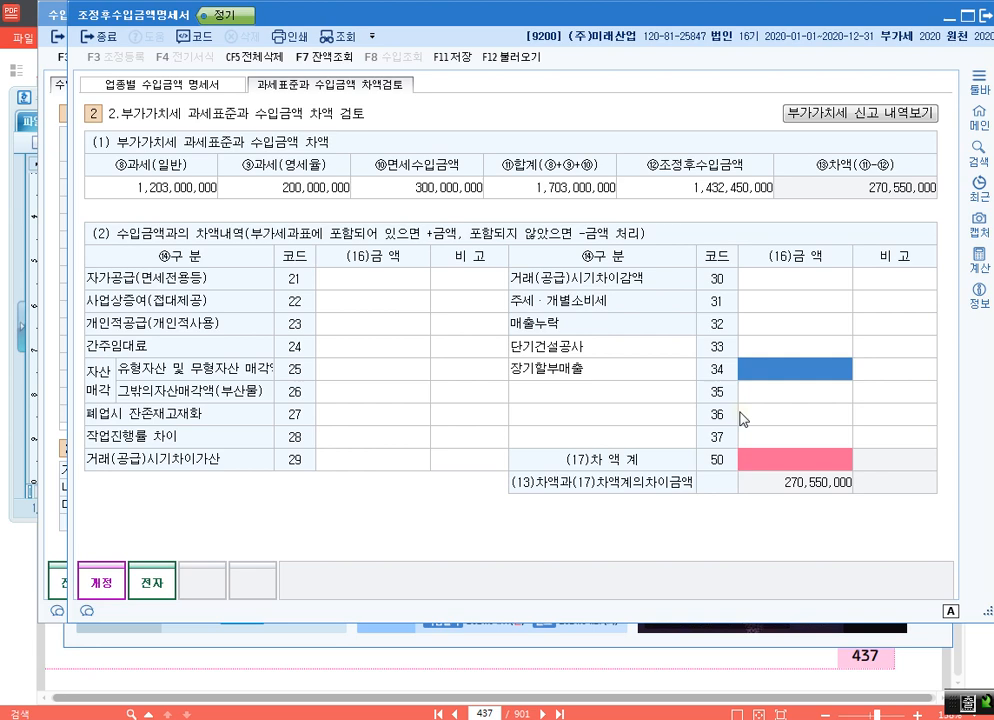
- Set the 금액 of 단기건설공사 to 280,000,000 and of 장기할부매출 to 30,000,000
{"action": "key", "text": "Up"}
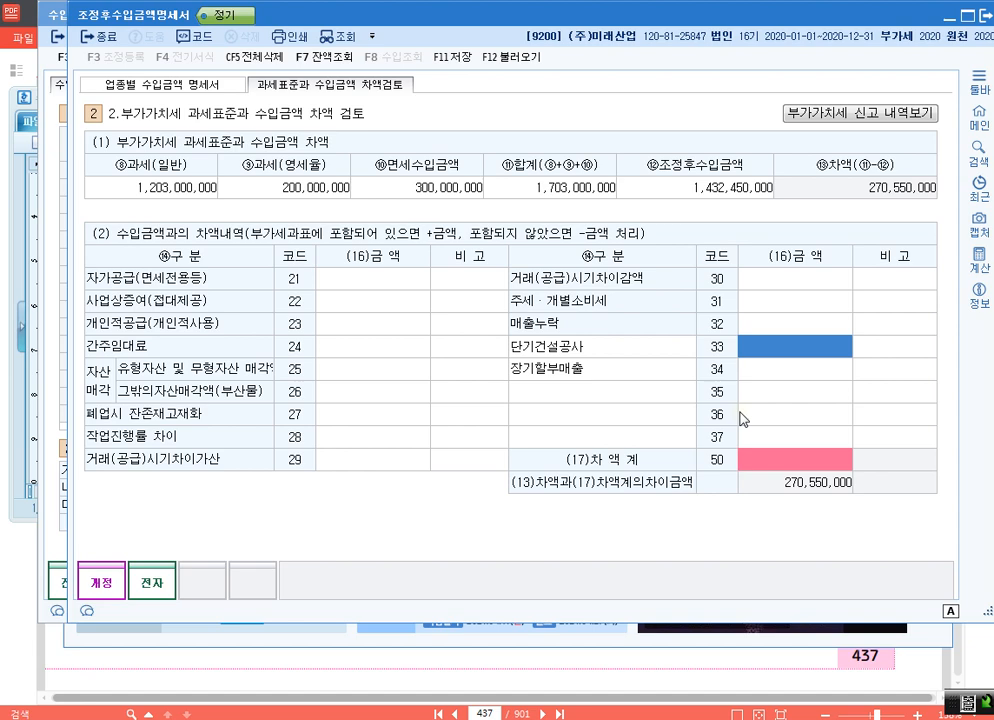
{"action": "type", "text": "280000000"}
{"action": "key", "text": "Return"}
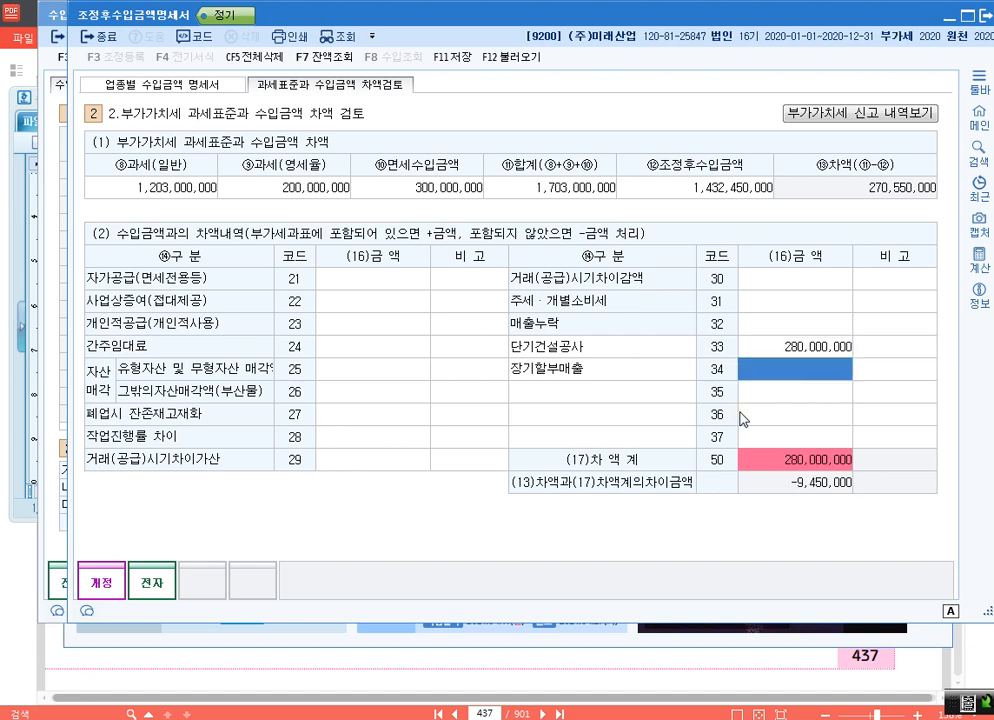
{"action": "type", "text": "30000000"}
{"action": "key", "text": "Return"}
- Set the 금액 of 작업진행률 차이 (code 28) to -43,850,000
{"action": "left_click", "coordinate": [387, 446]}
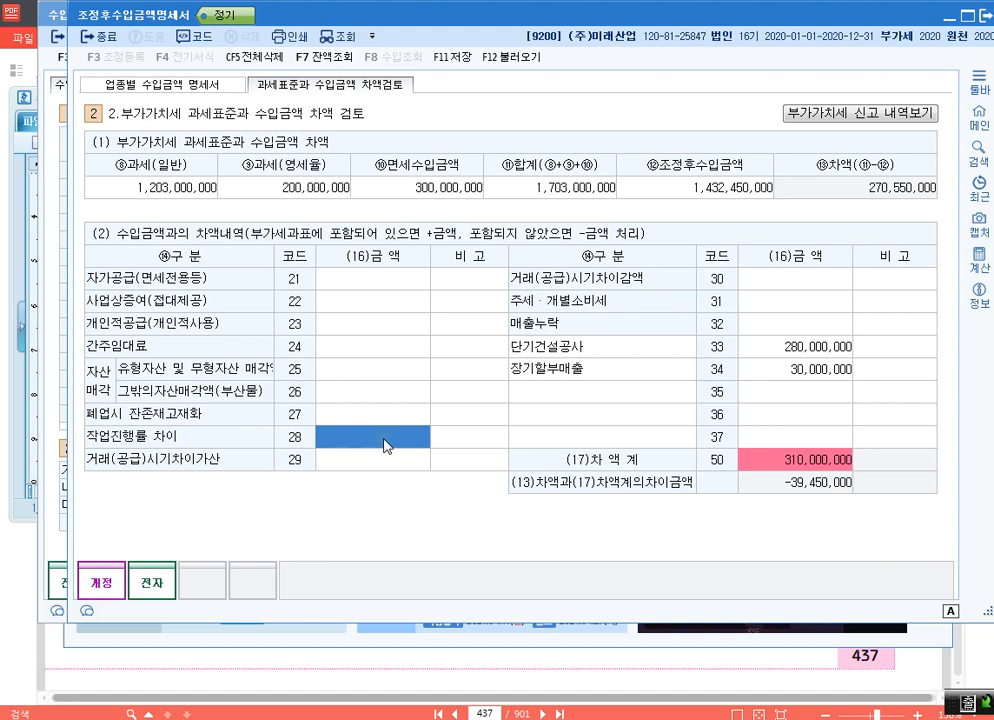
{"action": "left_click", "coordinate": [386, 446]}
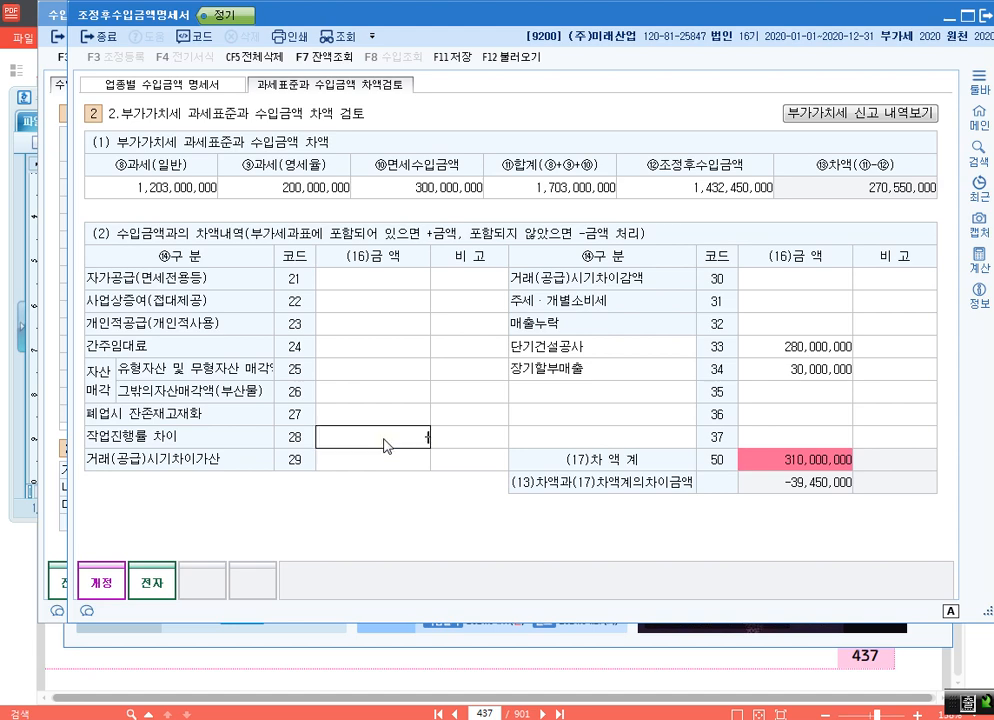
{"action": "type", "text": "-43,850,000"}
{"action": "key", "text": "Return"}
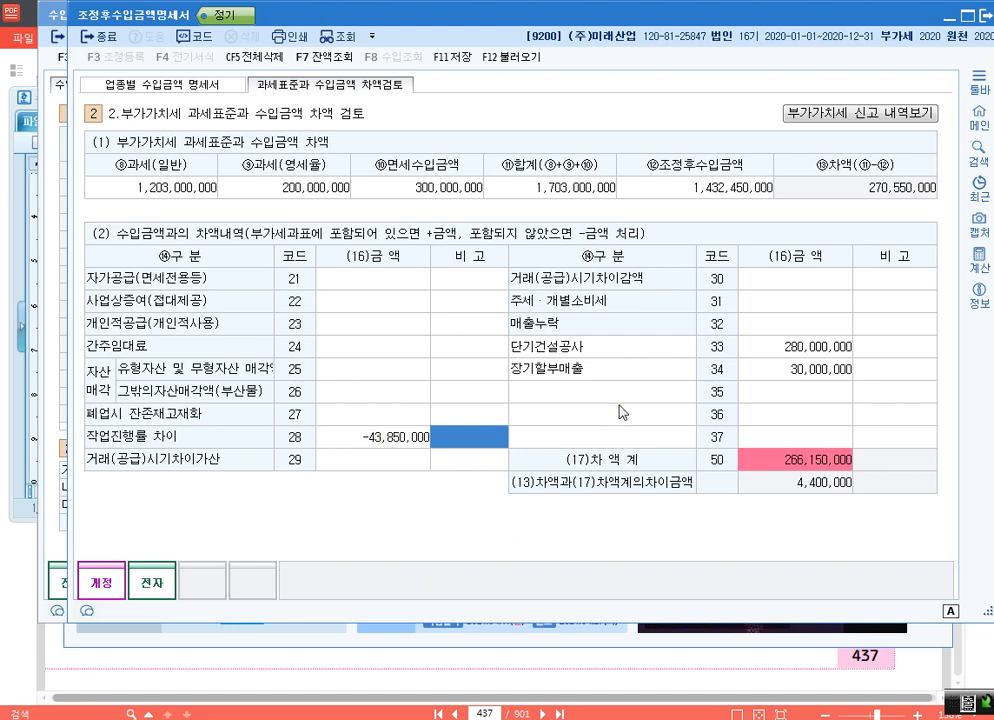
- Set the 금액 of 매출누락 (code 32) to -10,000,000
{"action": "left_click", "coordinate": [815, 331]}
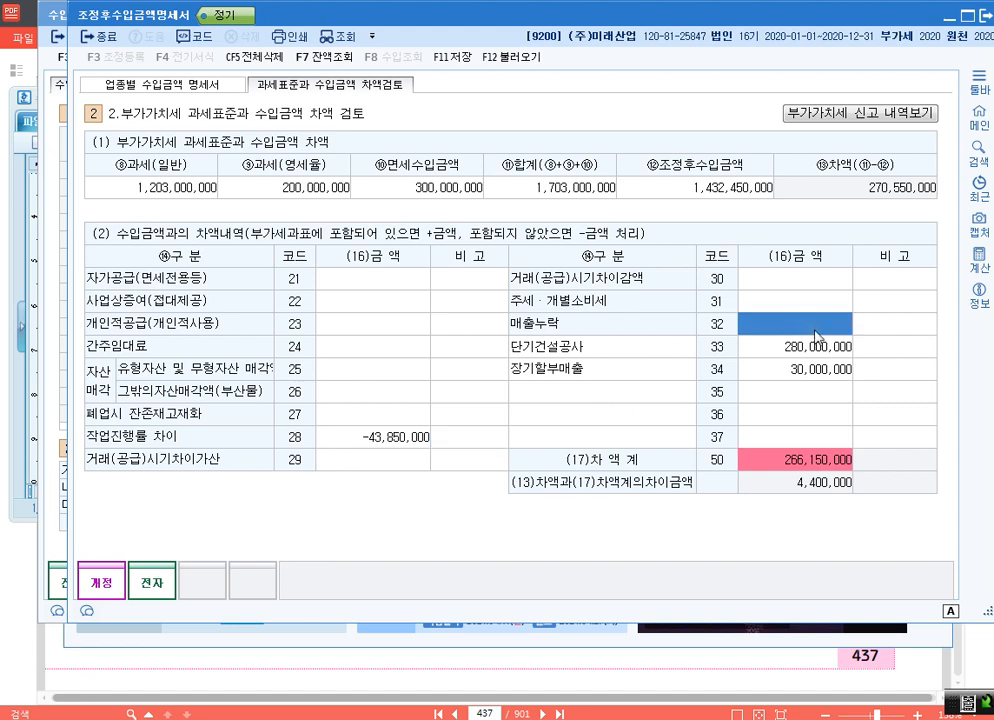
{"action": "type", "text": "-10000000"}
{"action": "key", "text": "Return"}
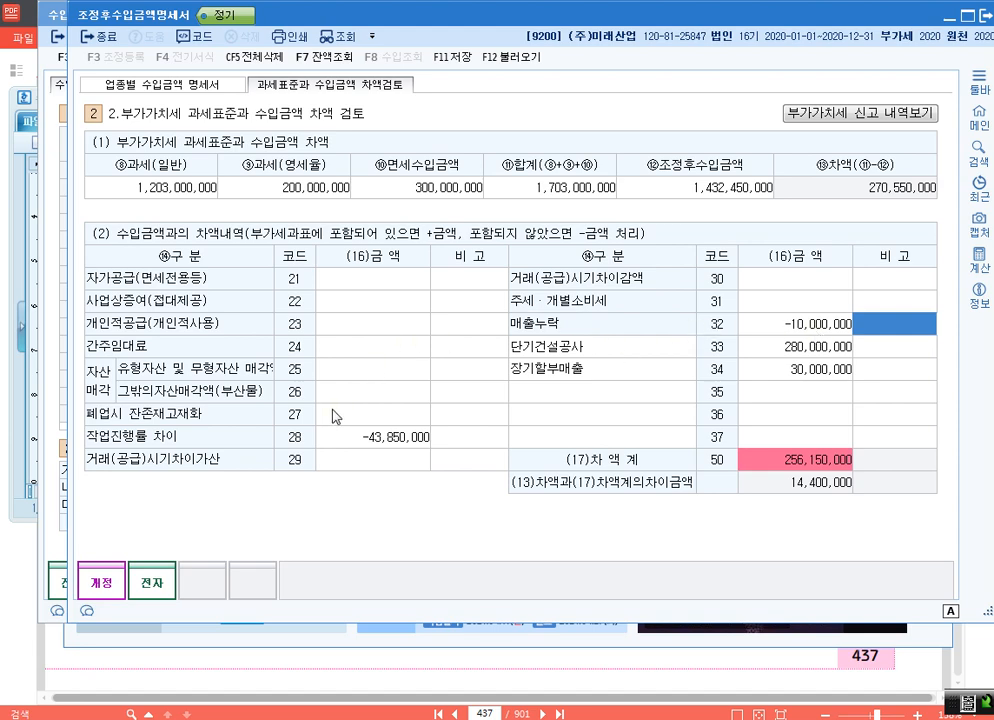
- Go through the 금액 fields of codes 21 to 27 in the 차액내역 to find the remaining items that apply
{"action": "left_click", "coordinate": [360, 285]}
{"action": "left_click", "coordinate": [371, 309]}
{"action": "left_click", "coordinate": [379, 324]}
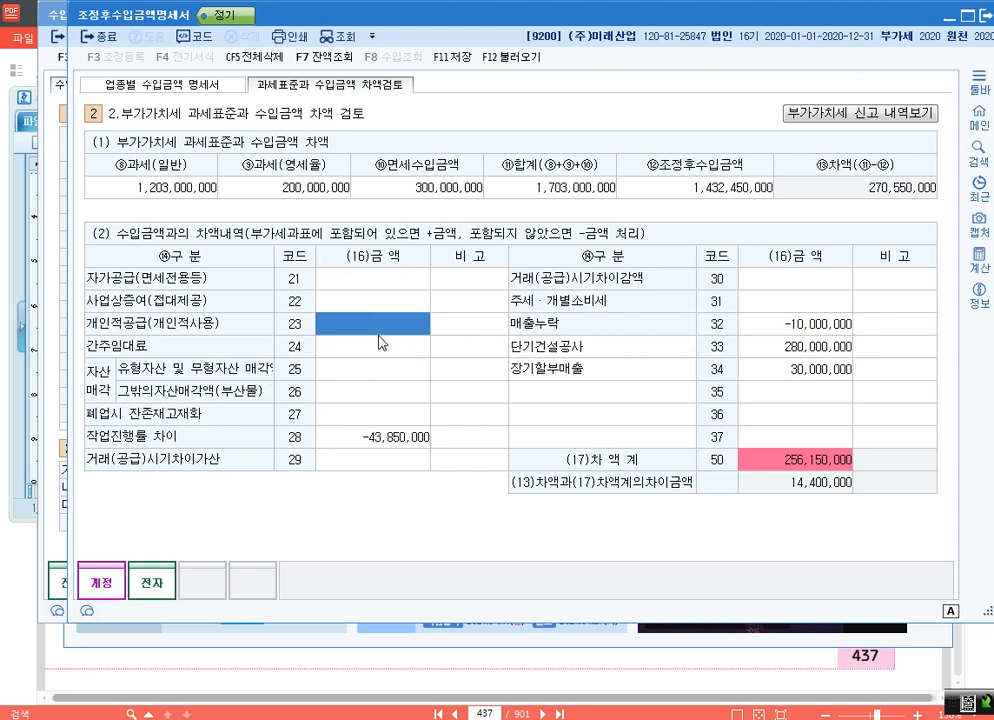
{"action": "left_click", "coordinate": [390, 349]}
{"action": "left_click", "coordinate": [395, 370]}
{"action": "left_click", "coordinate": [399, 392]}
{"action": "left_click", "coordinate": [401, 419]}
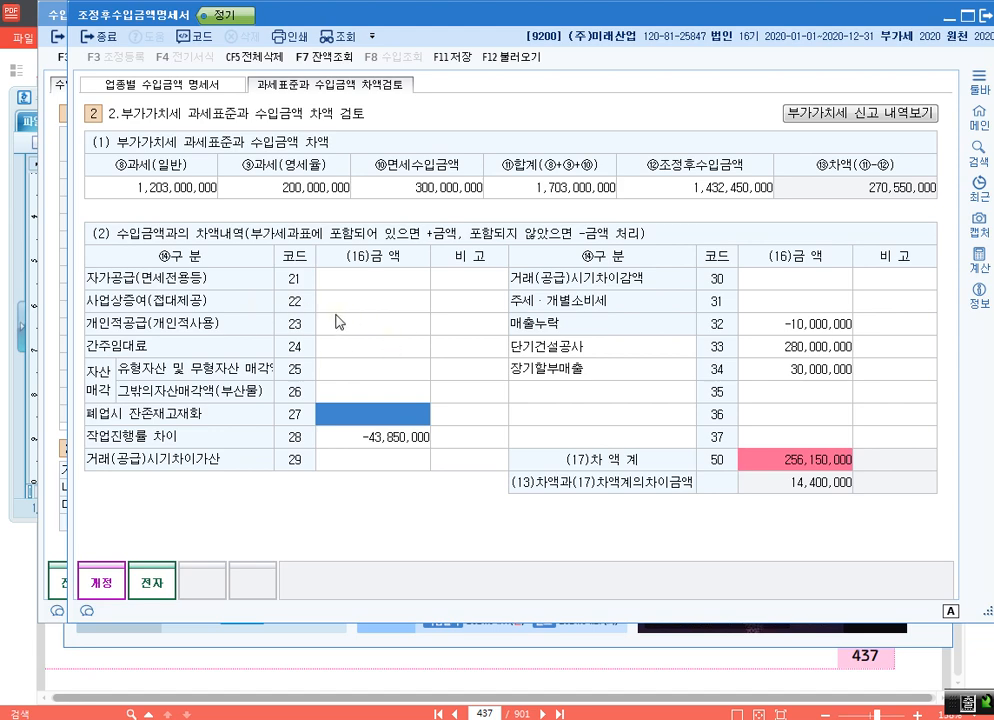
- Set the 금액 of 유형자산 및 무형자산 매각 (code 25) to 8,400,000
{"action": "left_click", "coordinate": [402, 377]}
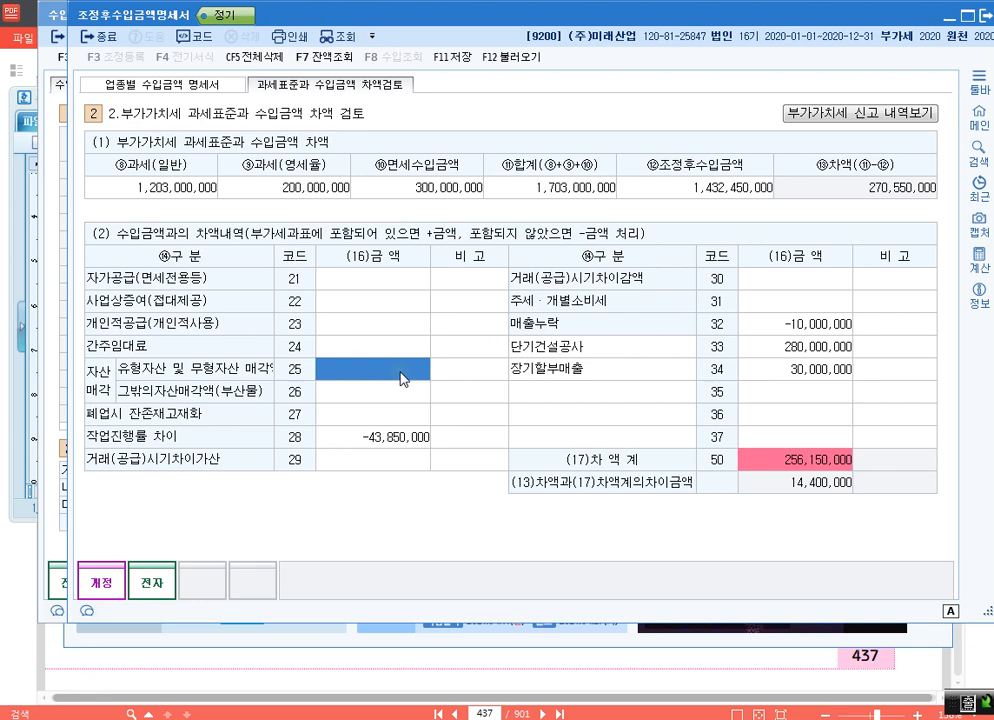
{"action": "type", "text": "8400000"}
{"action": "key", "text": "Return"}
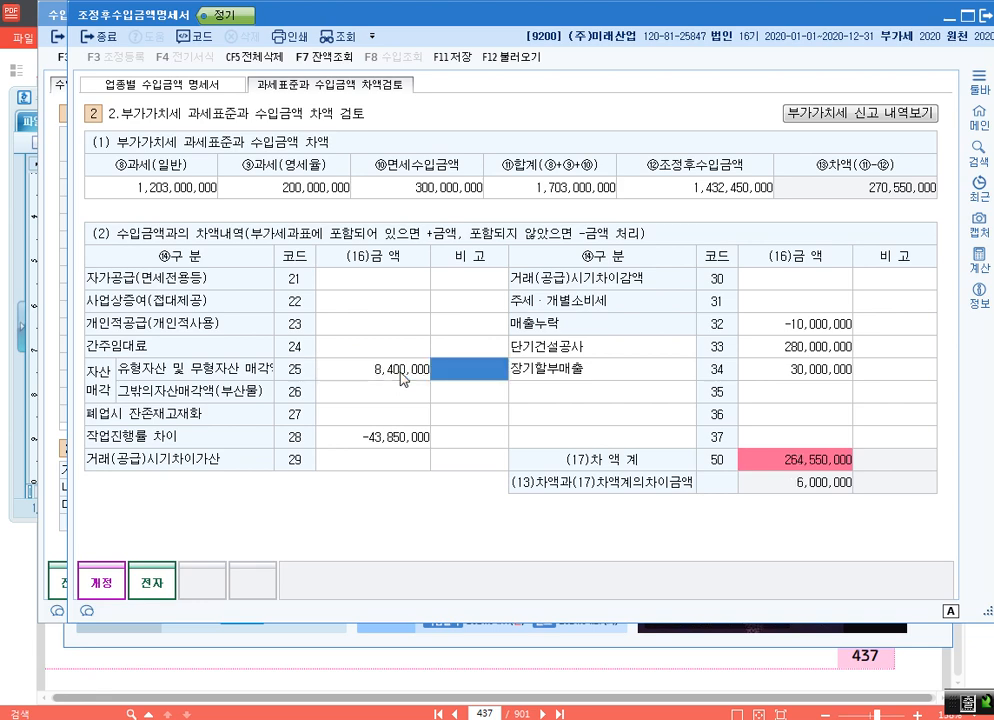
- Set the 금액 of 간주임대료 (code 24) to 6,000,000 and save the 조정후수입금액명세서
{"action": "key", "text": "Up"}
{"action": "key", "text": "Left"}
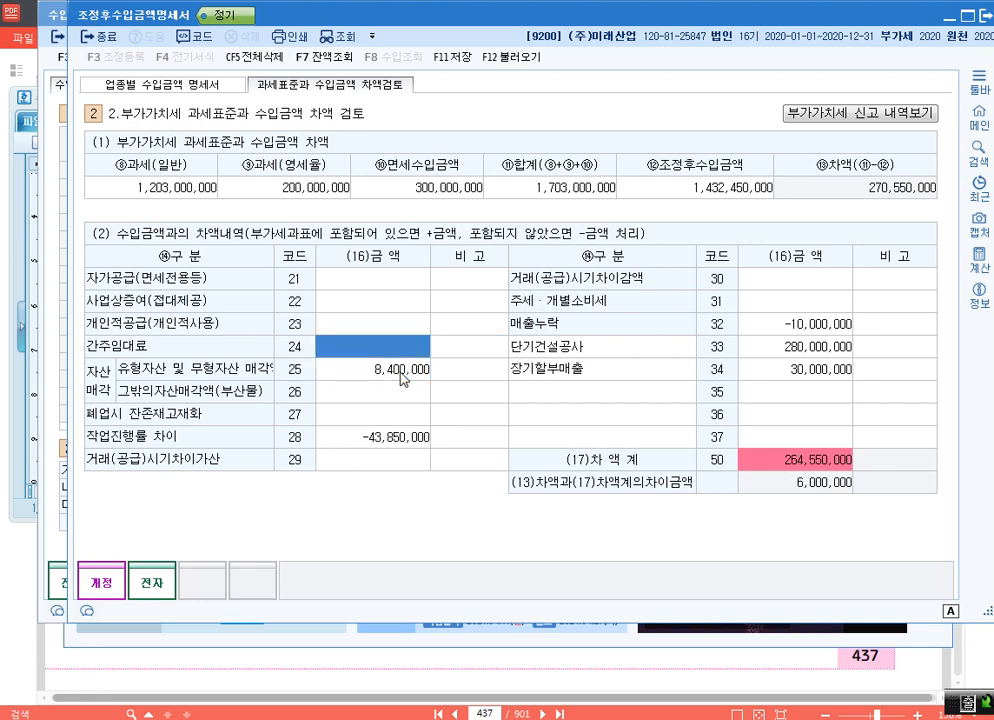
{"action": "type", "text": "6000000"}
{"action": "key", "text": "Return"}
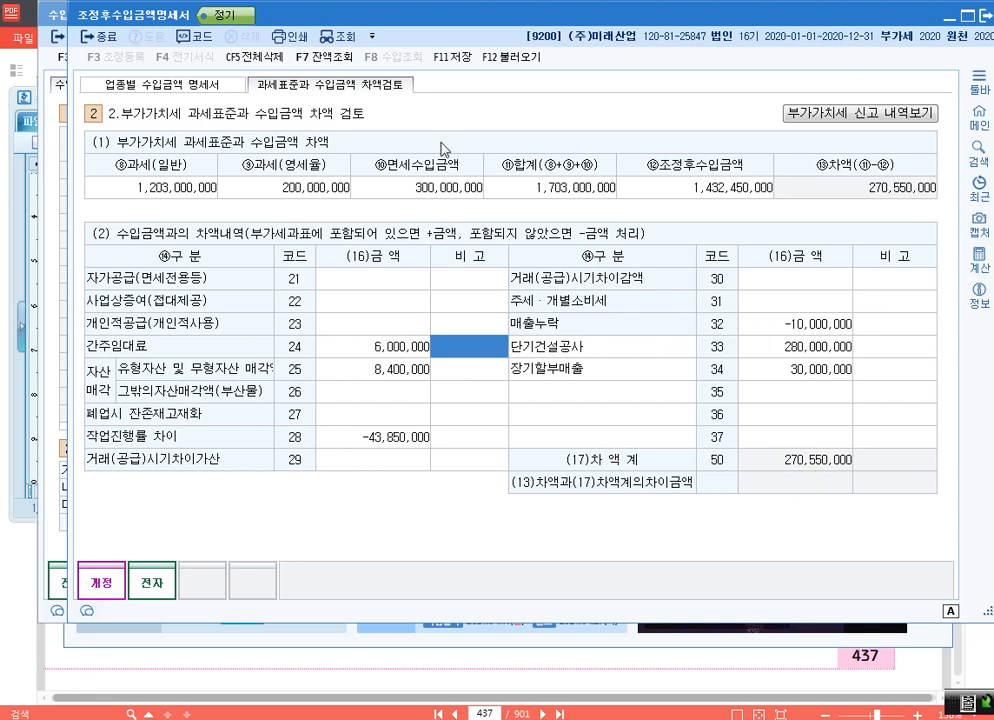
{"action": "left_click", "coordinate": [448, 62]}
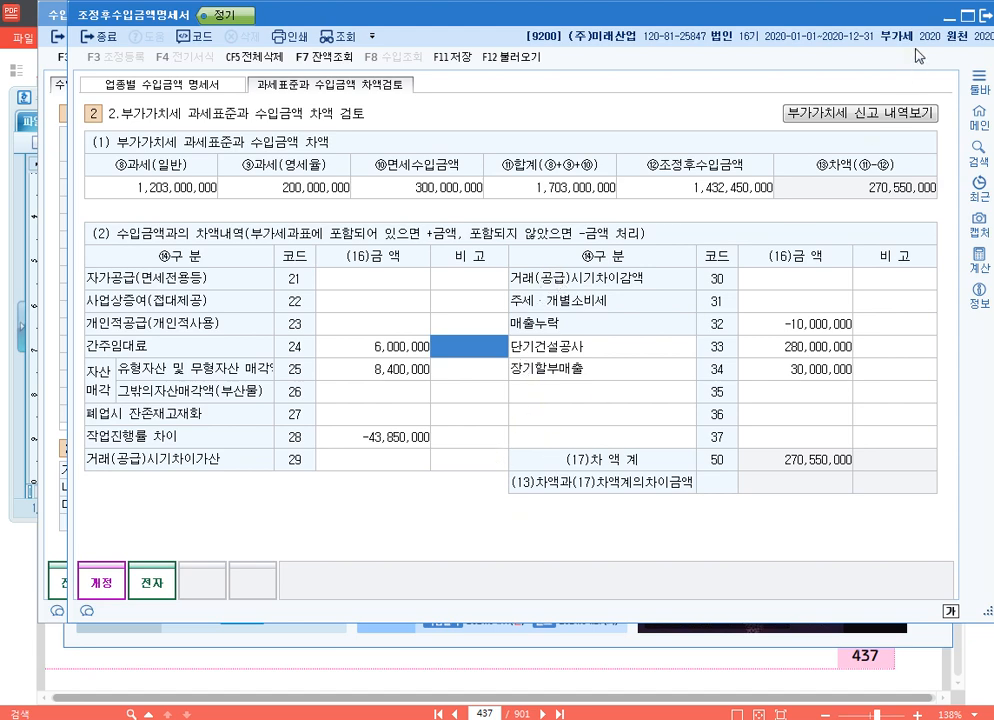
- Close the 조정후수입금액명세서 and 수입금액조정명세서, and go to page 450 of the textbook in 알PDF
{"action": "left_click", "coordinate": [983, 14]}
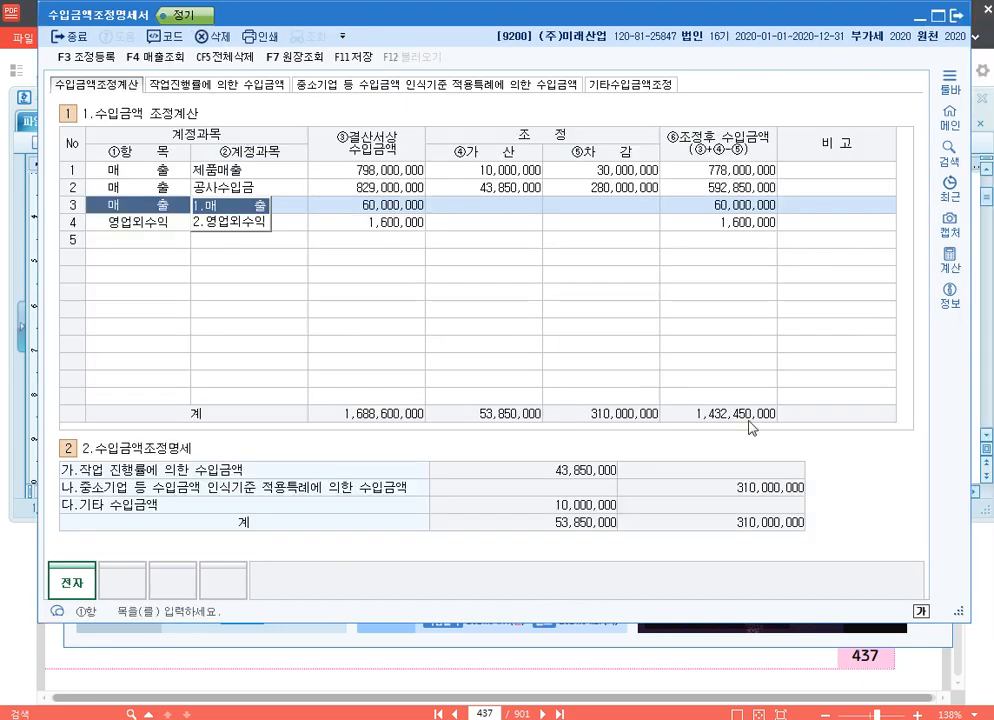
{"action": "left_click", "coordinate": [960, 14]}
{"action": "left_click", "coordinate": [400, 713]}
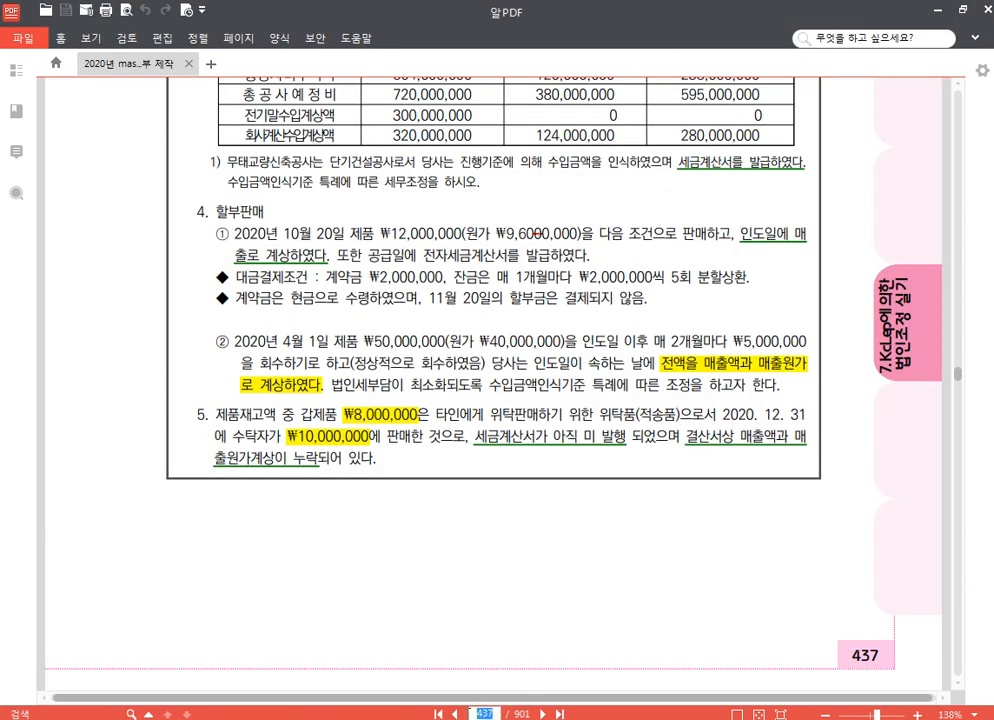
{"action": "type", "text": "450"}
{"action": "key", "text": "Return"}
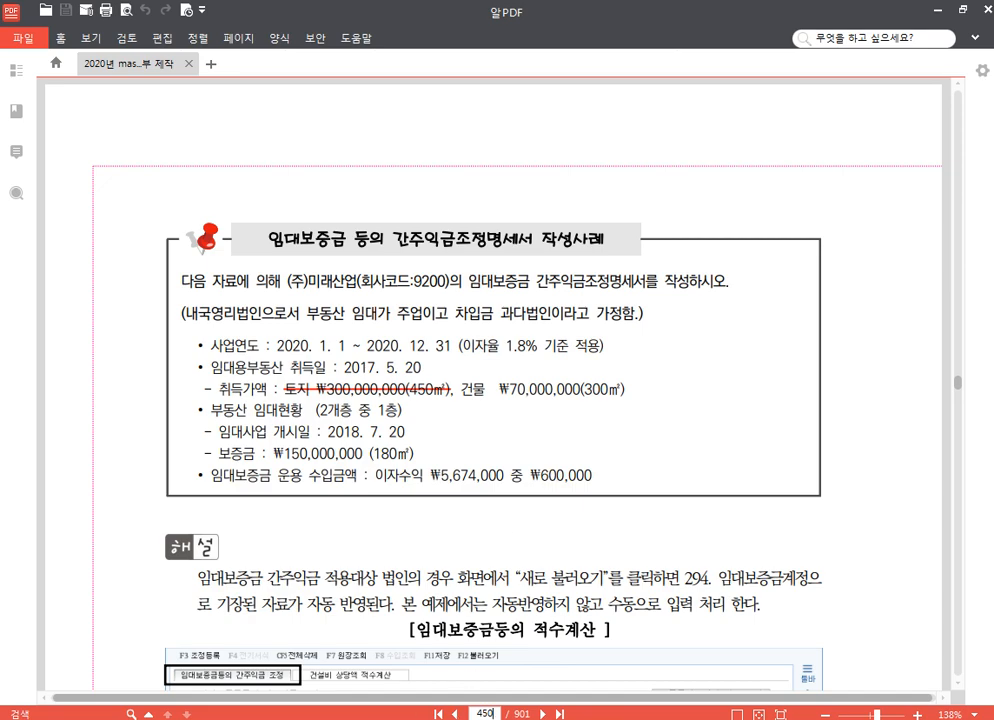
- Switch to KcLep and review the 간주임대료 (code 24) amount in the 조정후수입금액명세서's 차액검토, closing the form when done
{"action": "left_click", "coordinate": [362, 718]}
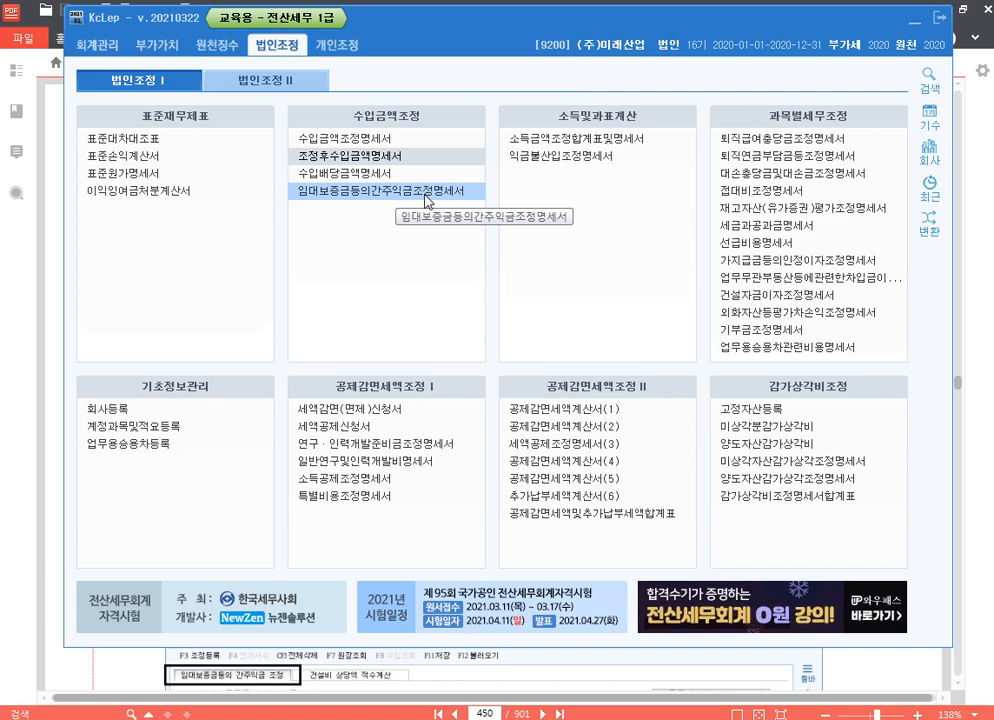
{"action": "left_click", "coordinate": [415, 158]}
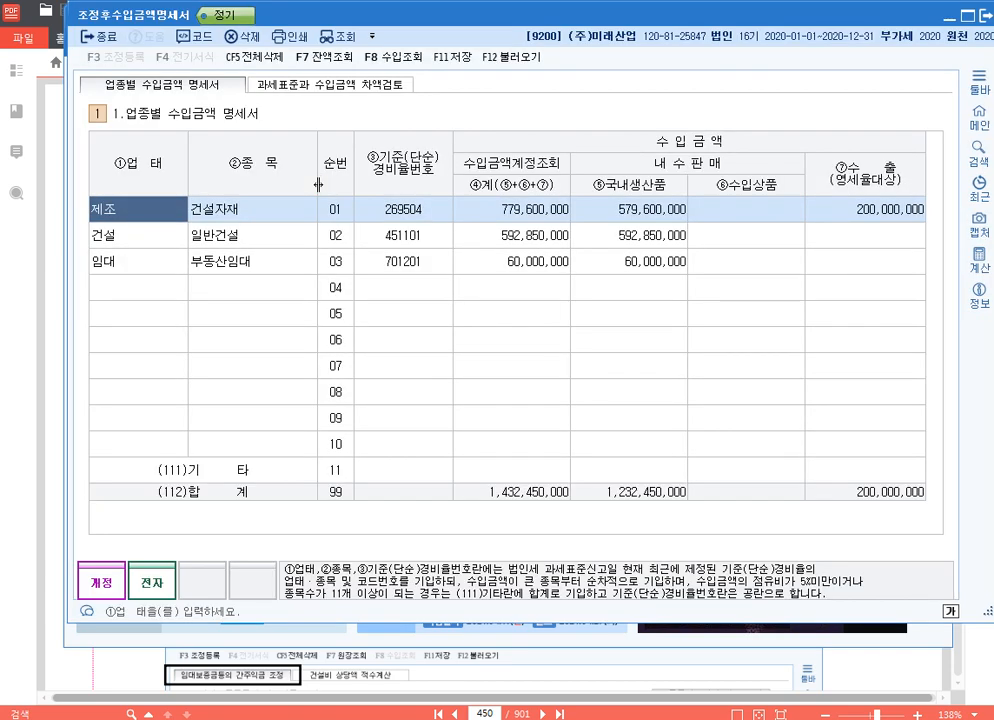
{"action": "left_click", "coordinate": [291, 88]}
{"action": "left_click", "coordinate": [411, 350]}
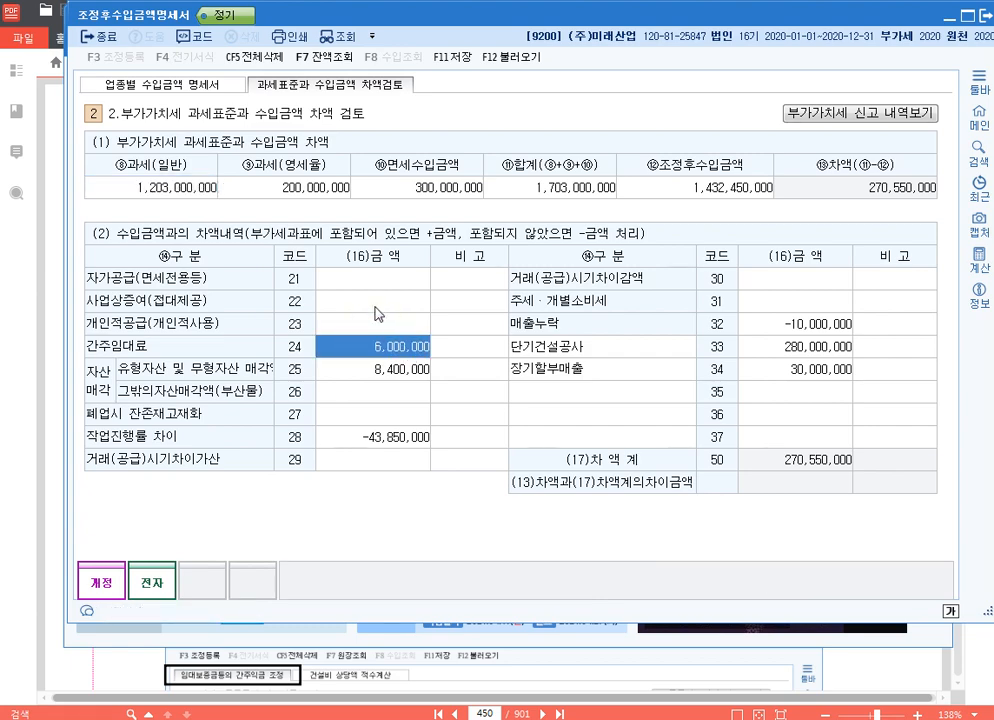
{"action": "left_click", "coordinate": [987, 15]}
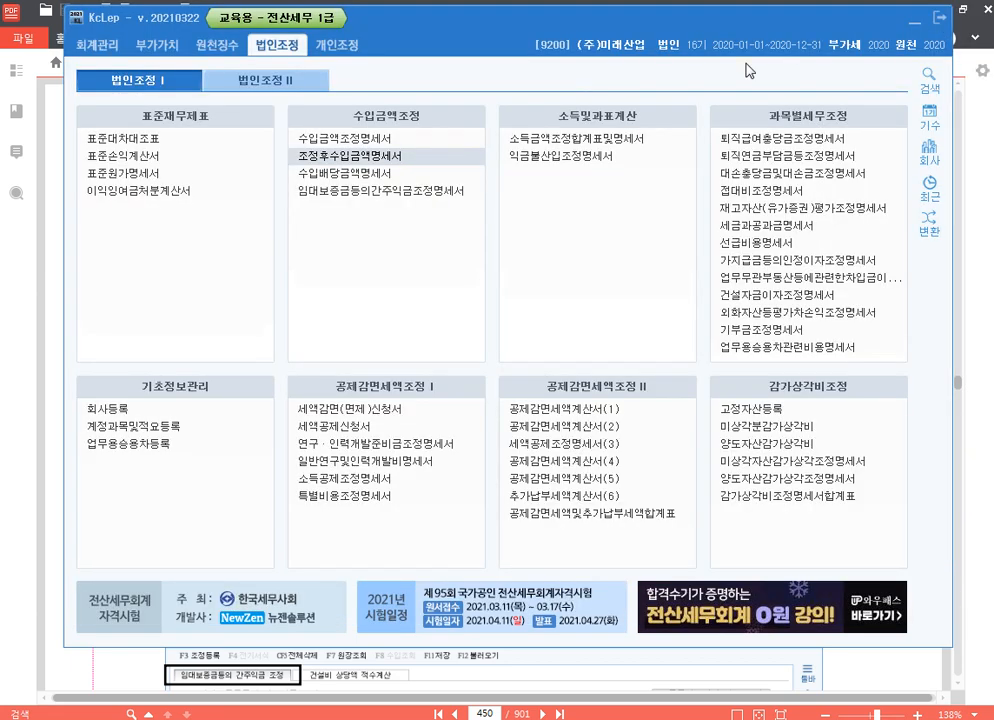
- Open the 임대보증금등의간주익금조정명세서 and enter a 01-01 deposit row with 적요 전기이월 and 입금액 150,000,000 in the 적수계산
{"action": "left_click", "coordinate": [406, 193]}
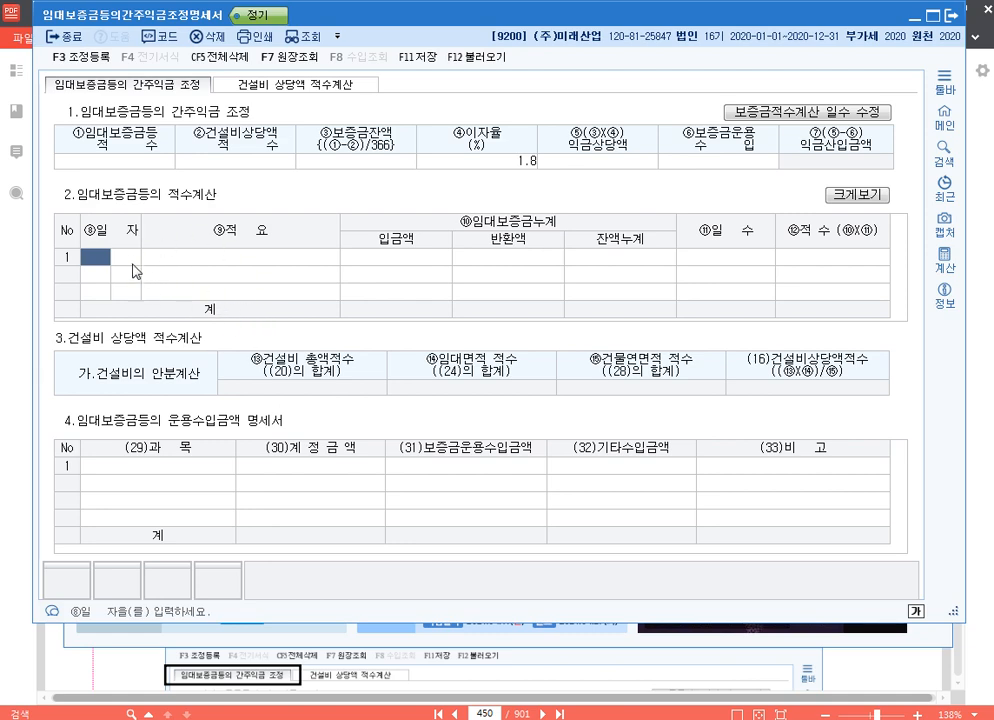
{"action": "type", "text": "0101"}
{"action": "key", "text": "Return"}
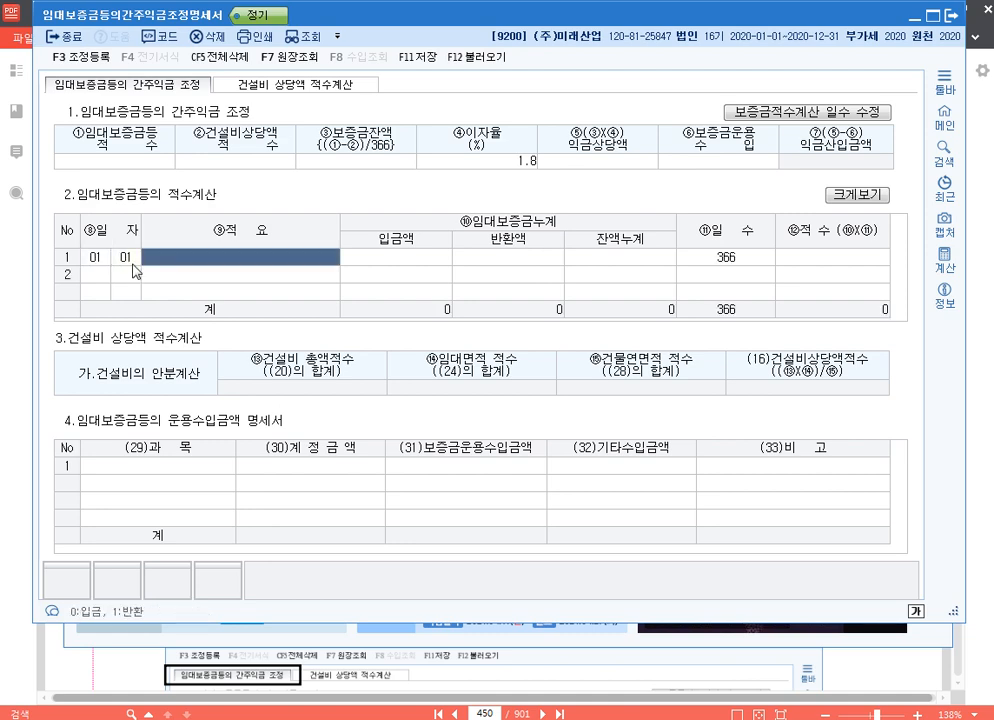
{"action": "type", "text": "전기이월"}
{"action": "key", "text": "Return"}
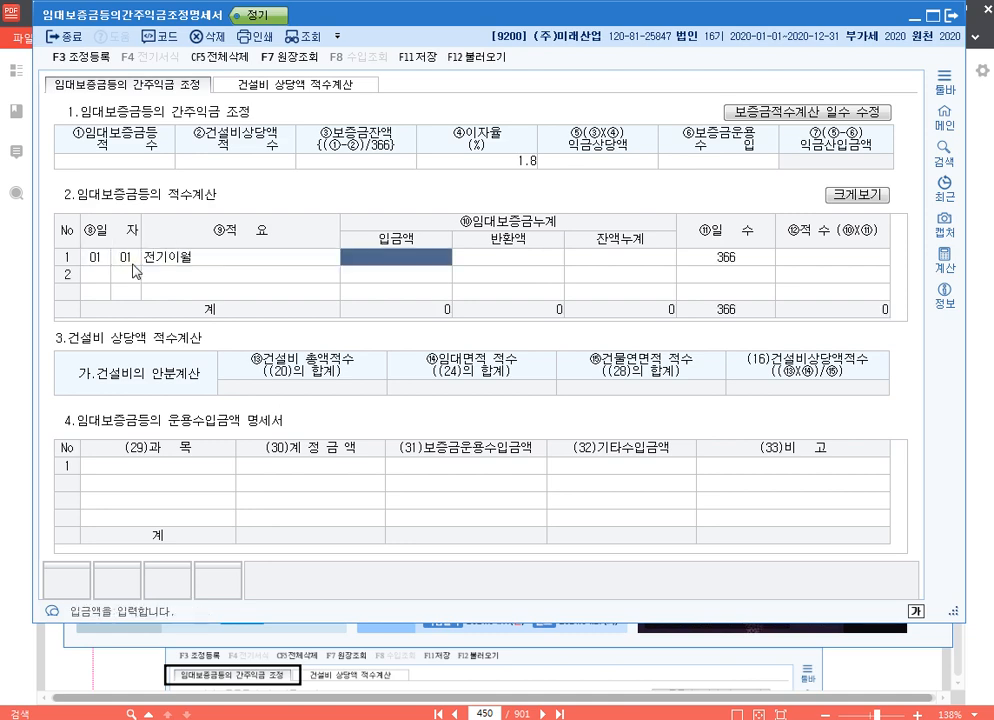
{"action": "type", "text": "150000000"}
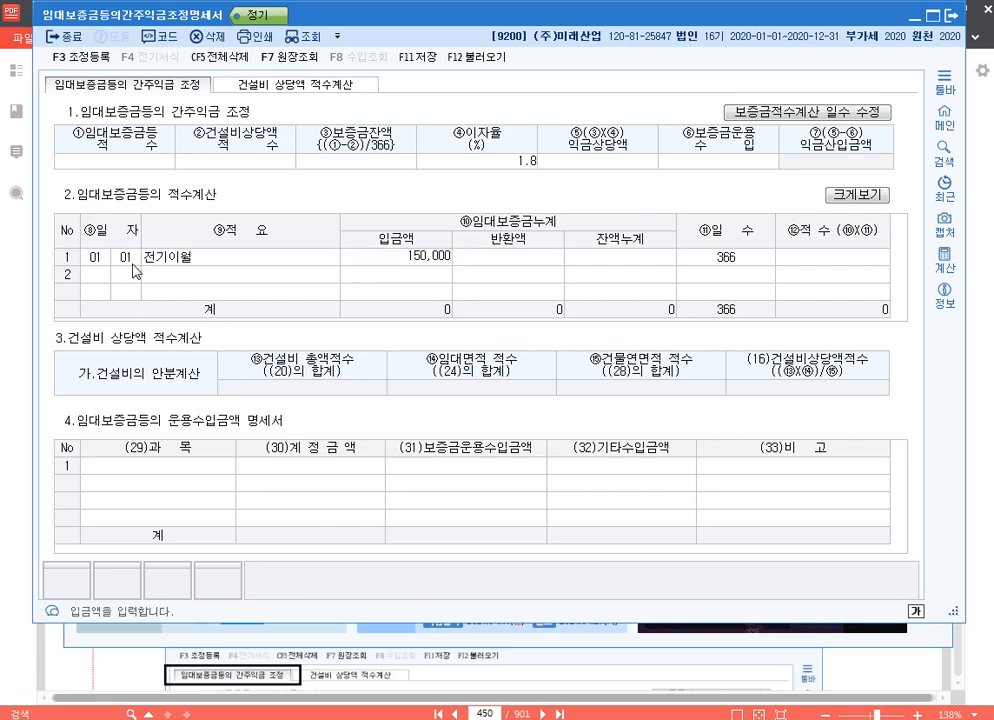
{"action": "key", "text": "Return"}
{"action": "key", "text": "Return"}
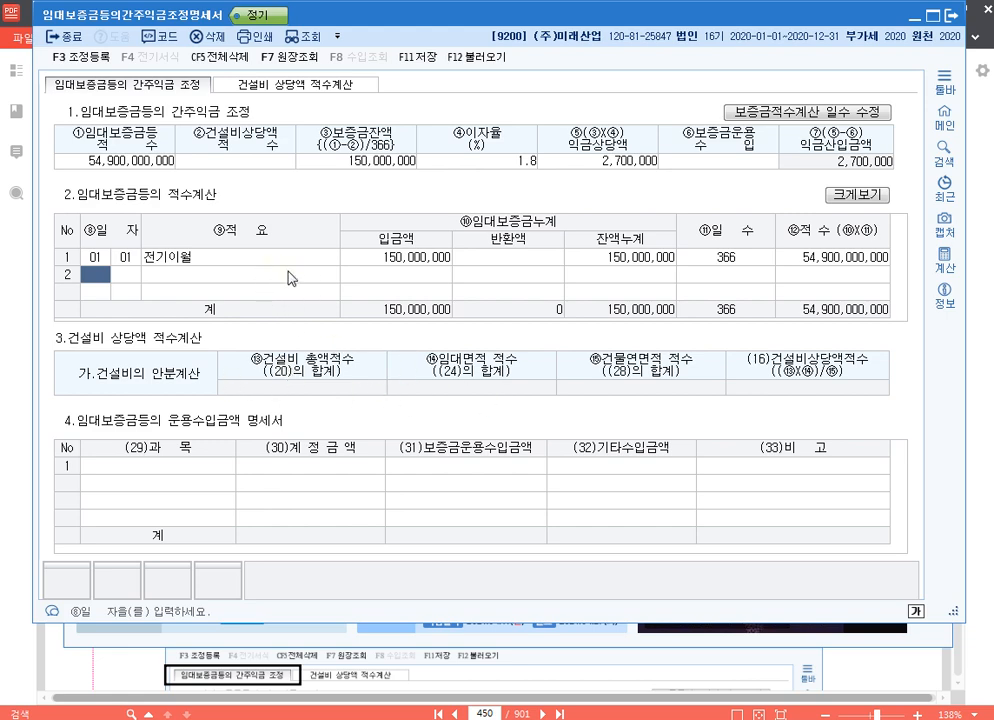
- In the 건설비 상당액 적수계산, enter a 건설비 총액 of 70,000,000 dated 01-01
{"action": "left_click", "coordinate": [345, 84]}
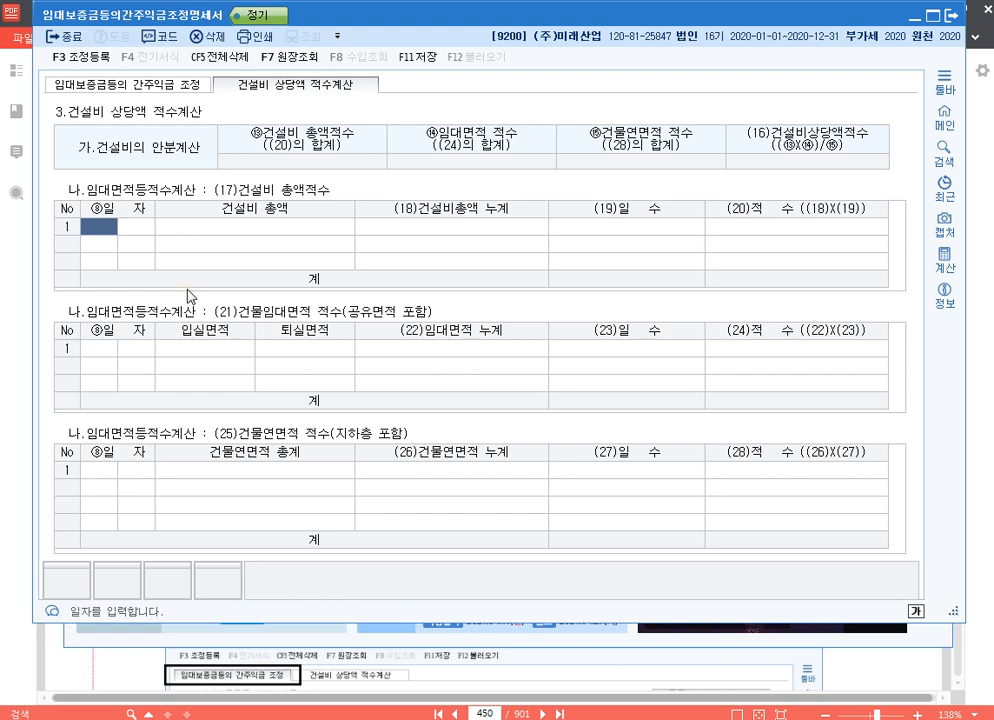
{"action": "type", "text": "01"}
{"action": "key", "text": "Return"}
{"action": "type", "text": "01"}
{"action": "key", "text": "Return"}
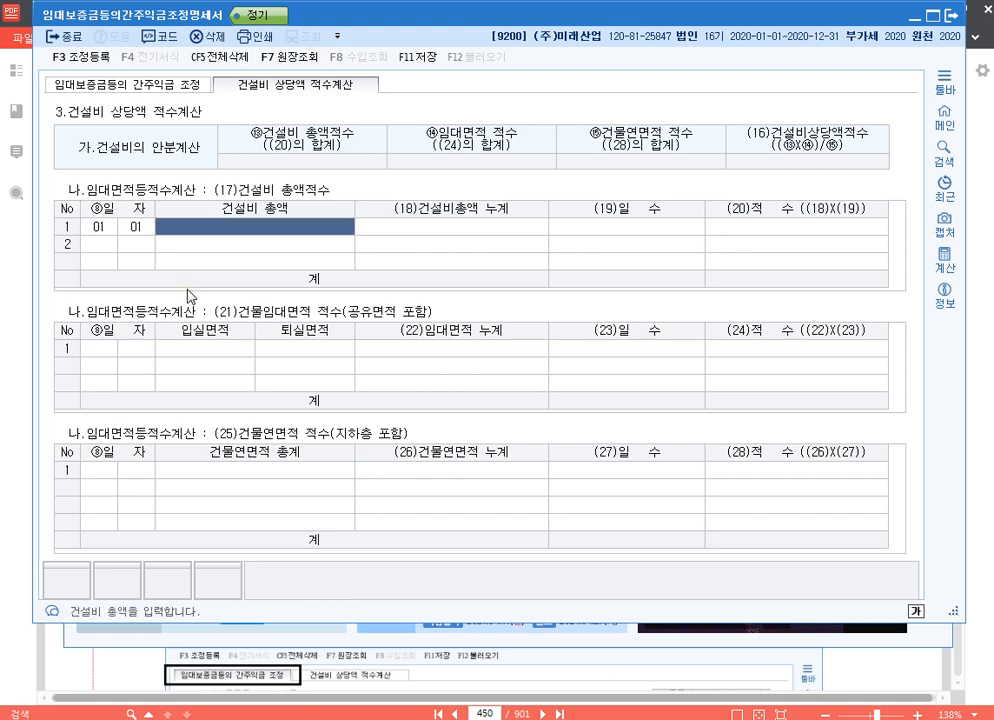
{"action": "type", "text": "70000000"}
{"action": "key", "text": "Return"}
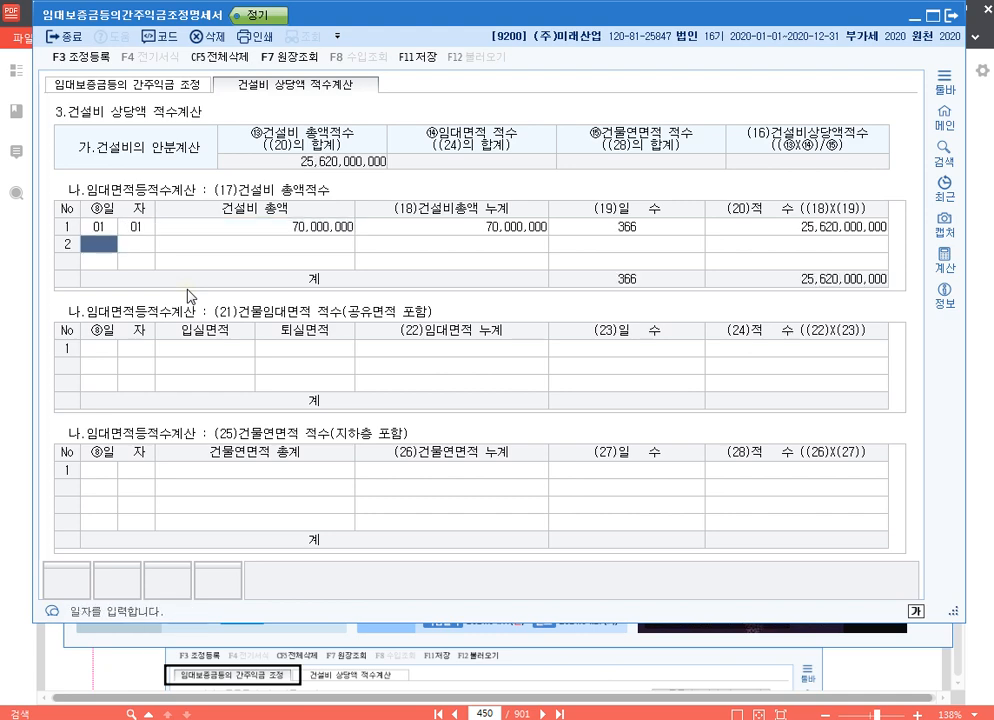
- Enter an 입실면적 of 180 dated 01-01 in the 건물임대면적 적수 table
{"action": "left_click", "coordinate": [92, 349]}
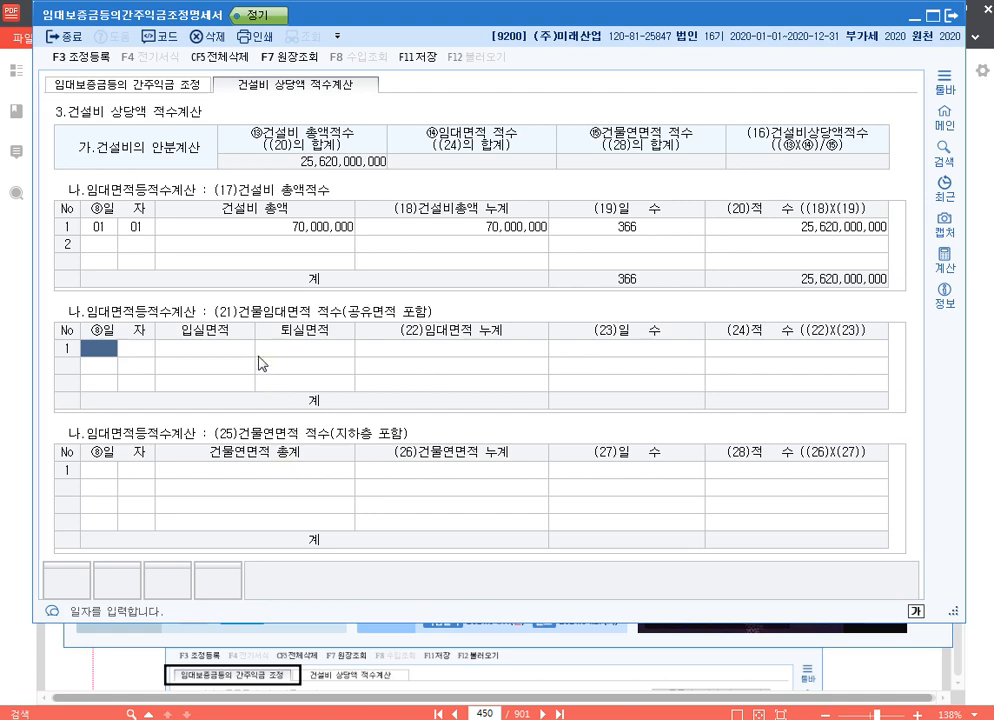
{"action": "type", "text": "01"}
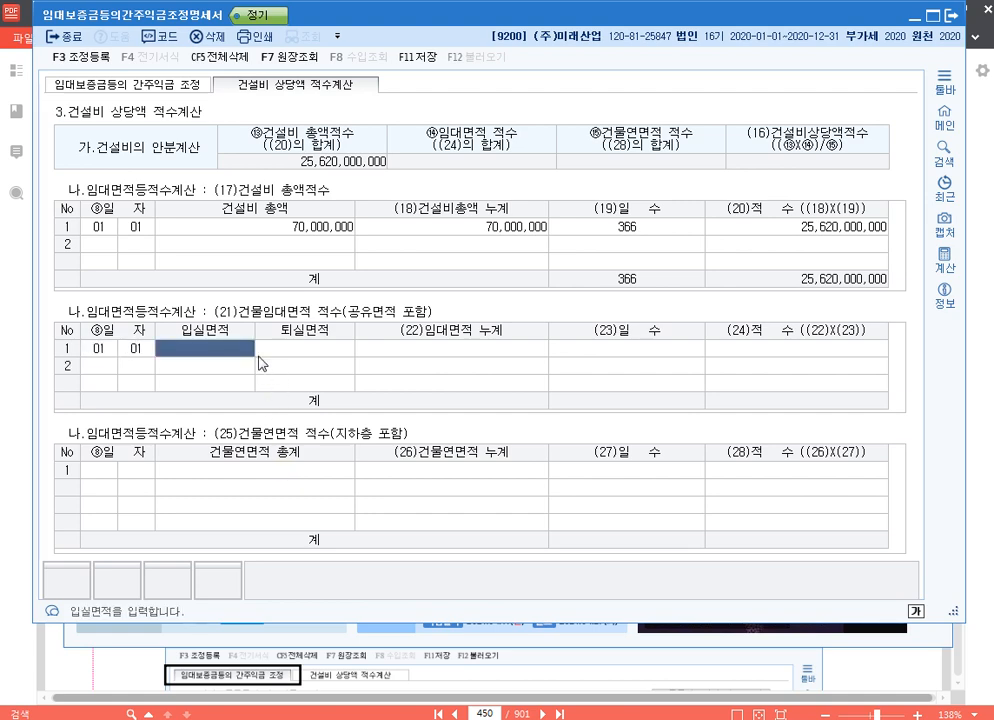
{"action": "type", "text": "01180"}
{"action": "key", "text": "Return"}
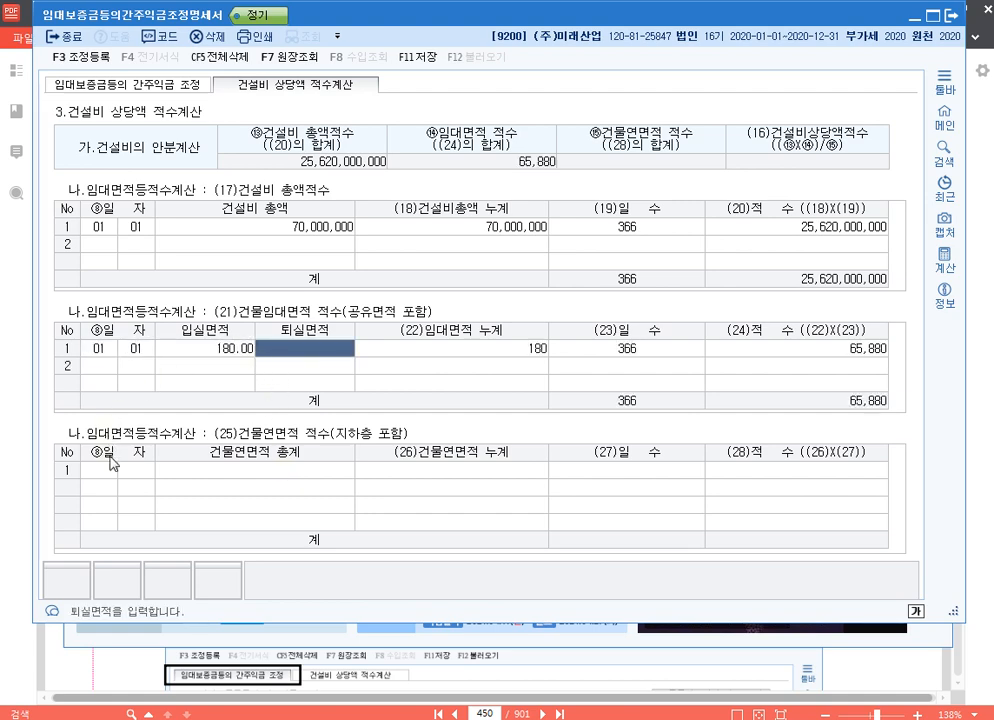
- Enter a 건물연면적 총계 of 300 dated 01-01 in the 건물연면적 적수 table
{"action": "left_click", "coordinate": [153, 471]}
{"action": "type", "text": "01"}
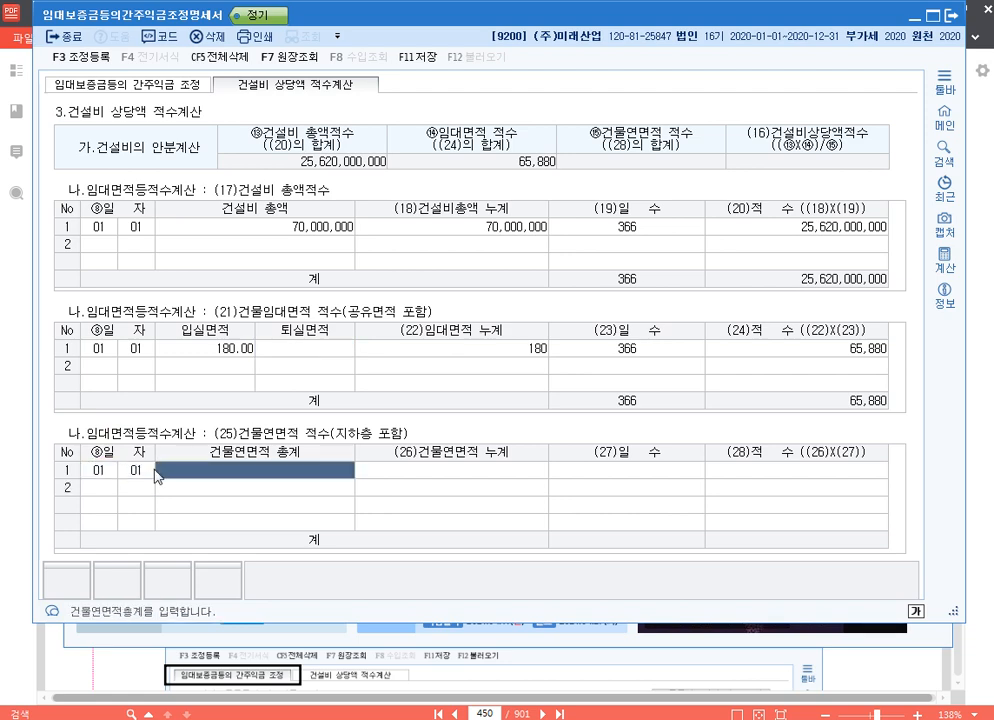
{"action": "type", "text": "01300"}
{"action": "key", "text": "Return"}
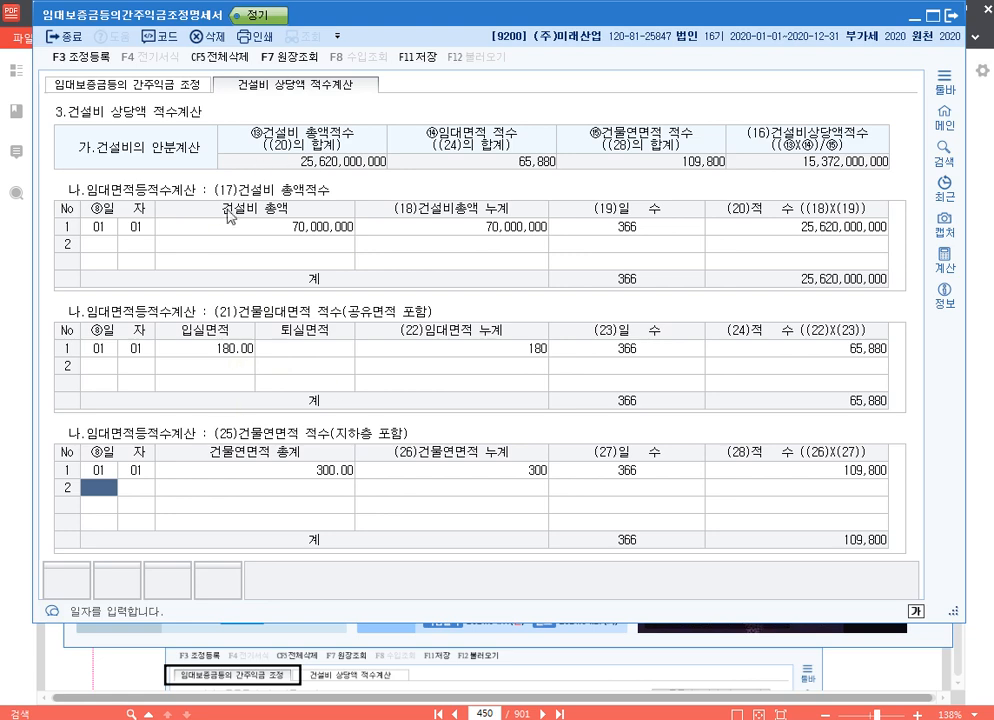
- In the 운용수입금액 명세서 of the 간주익금 조정, enter 이자수익 with 계정금액 5,674,000 and 보증금운용수입금액 600,000
{"action": "left_click", "coordinate": [138, 86]}
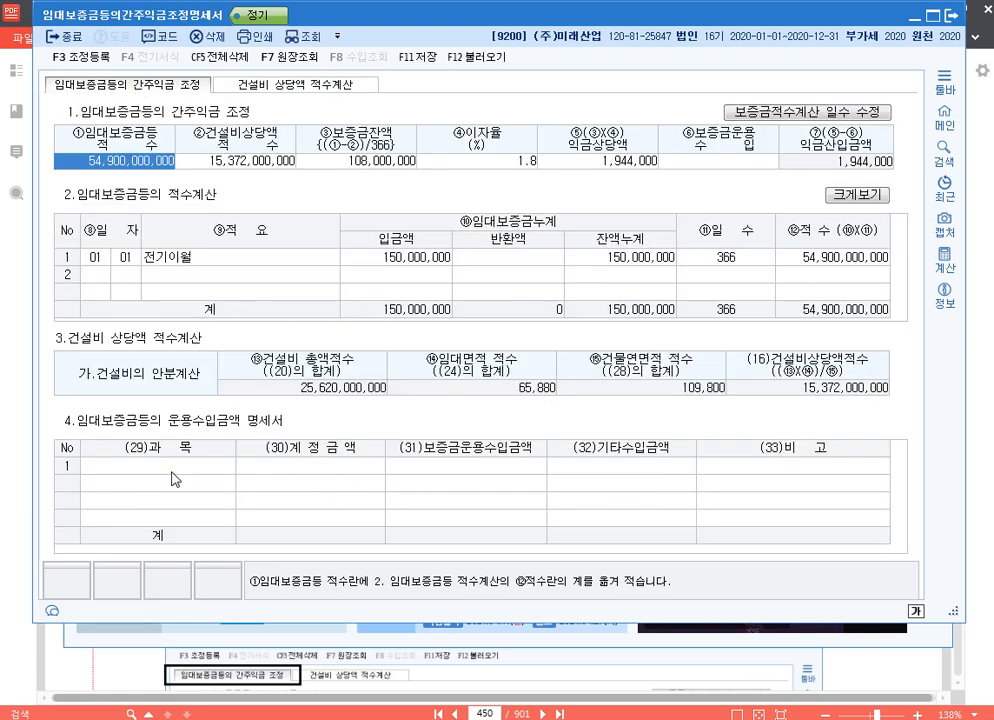
{"action": "left_click", "coordinate": [175, 479]}
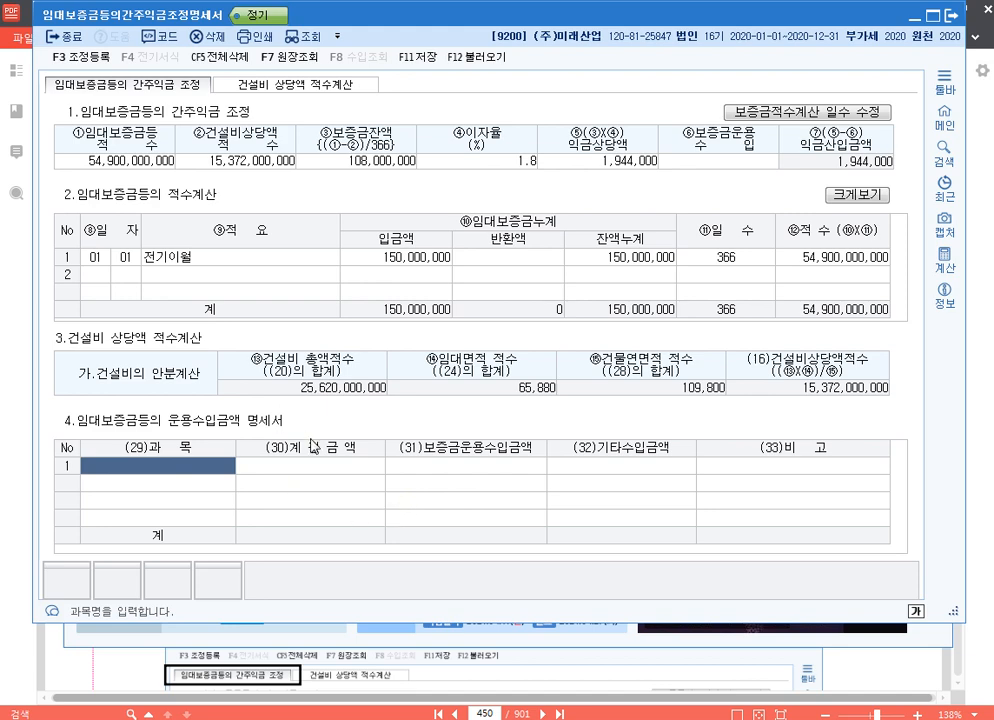
{"action": "left_click", "coordinate": [632, 168]}
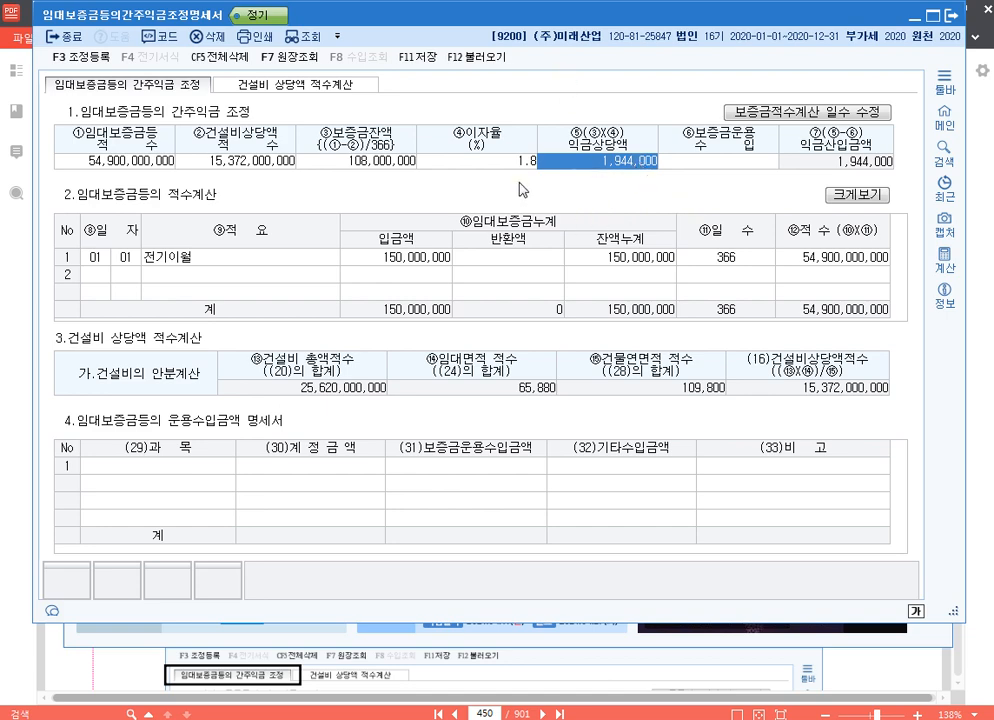
{"action": "left_click", "coordinate": [450, 161]}
{"action": "left_click", "coordinate": [641, 163]}
{"action": "left_click", "coordinate": [177, 467]}
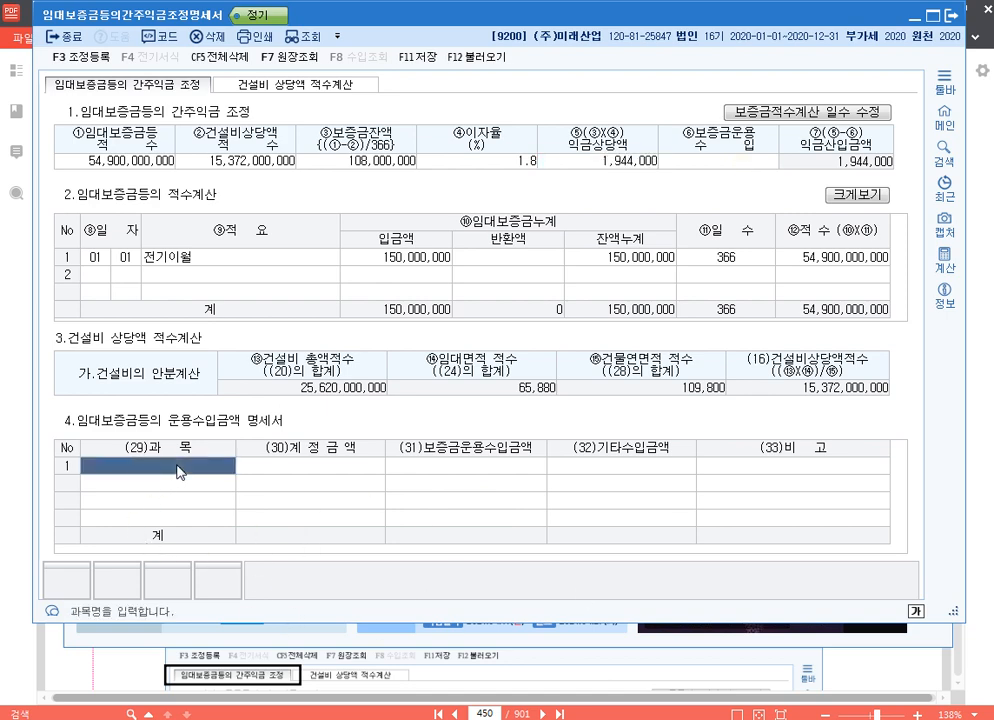
{"action": "type", "text": "900"}
{"action": "key", "text": "Return"}
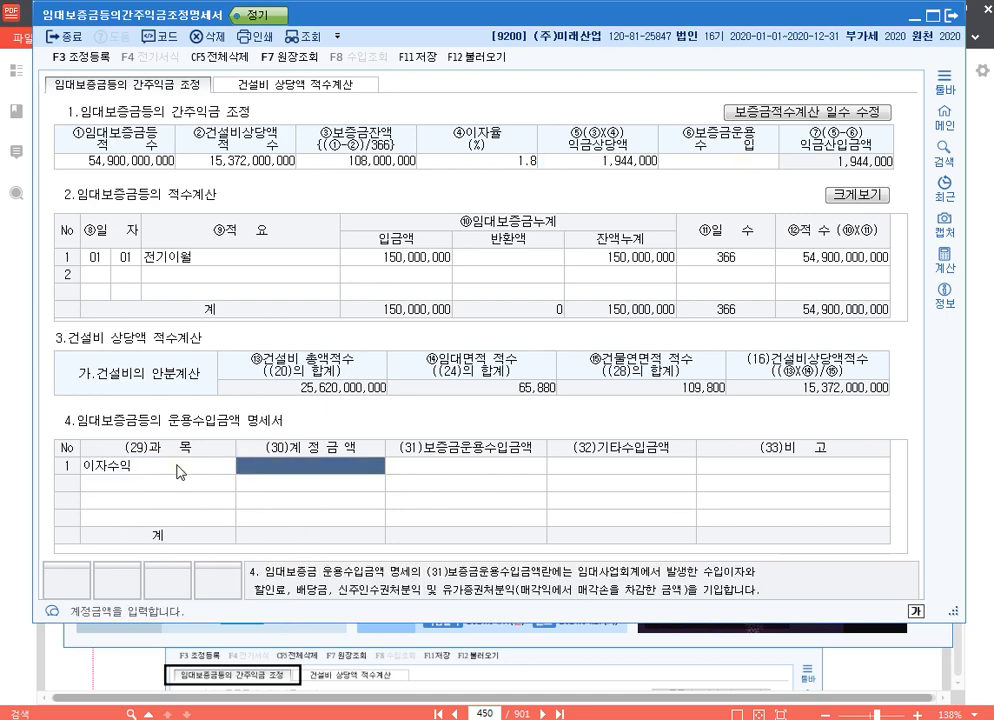
{"action": "type", "text": "5674000"}
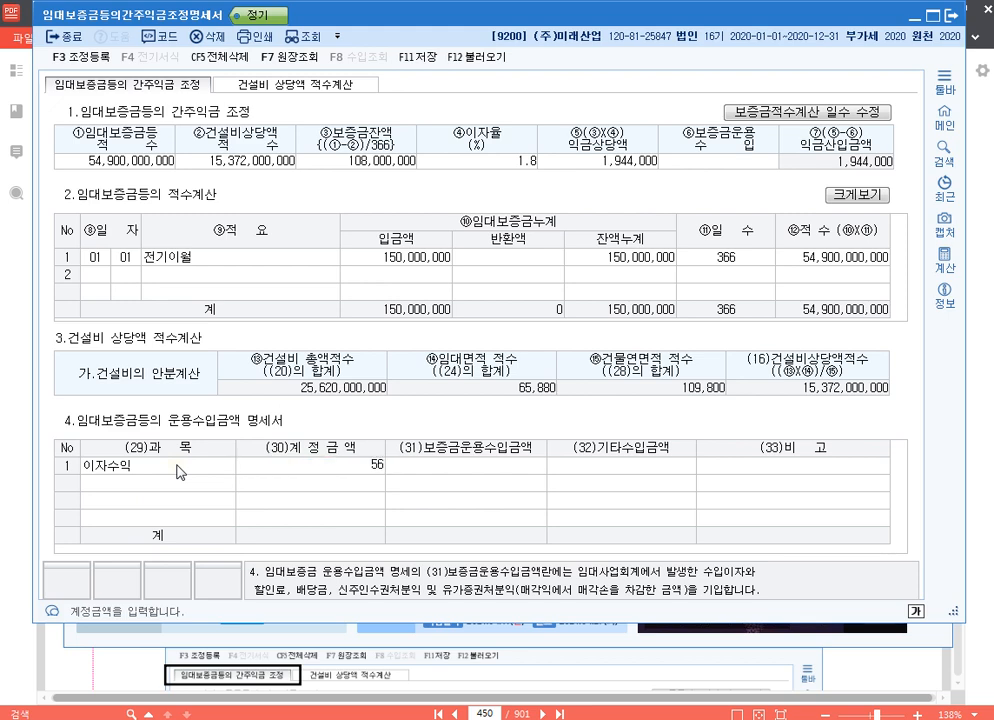
{"action": "key", "text": "Return"}
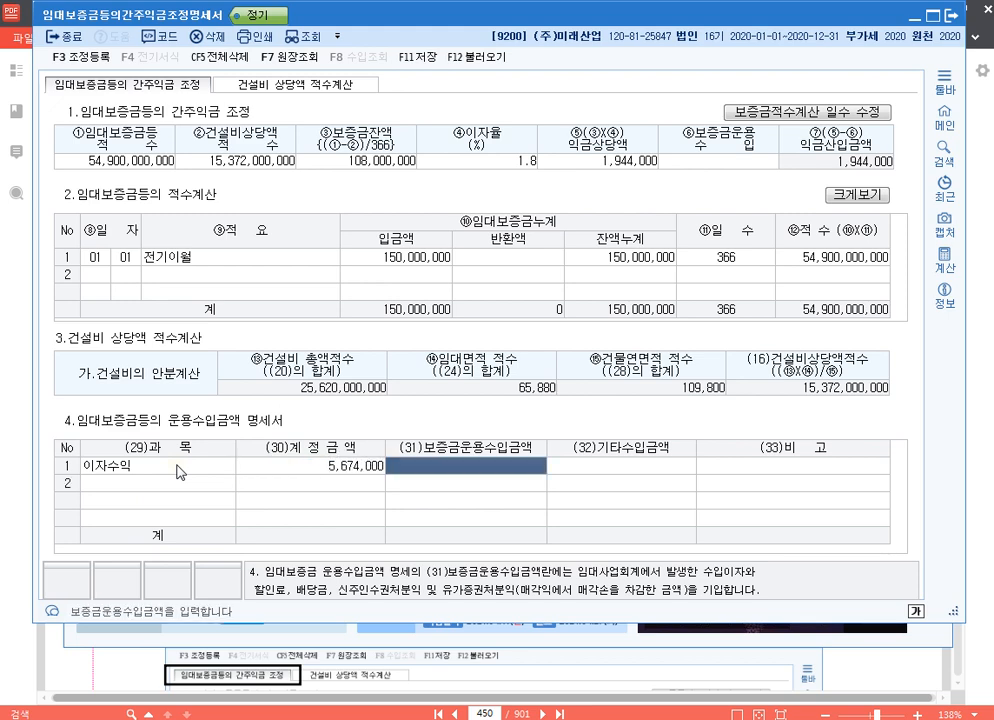
{"action": "type", "text": "600000"}
{"action": "key", "text": "Return"}
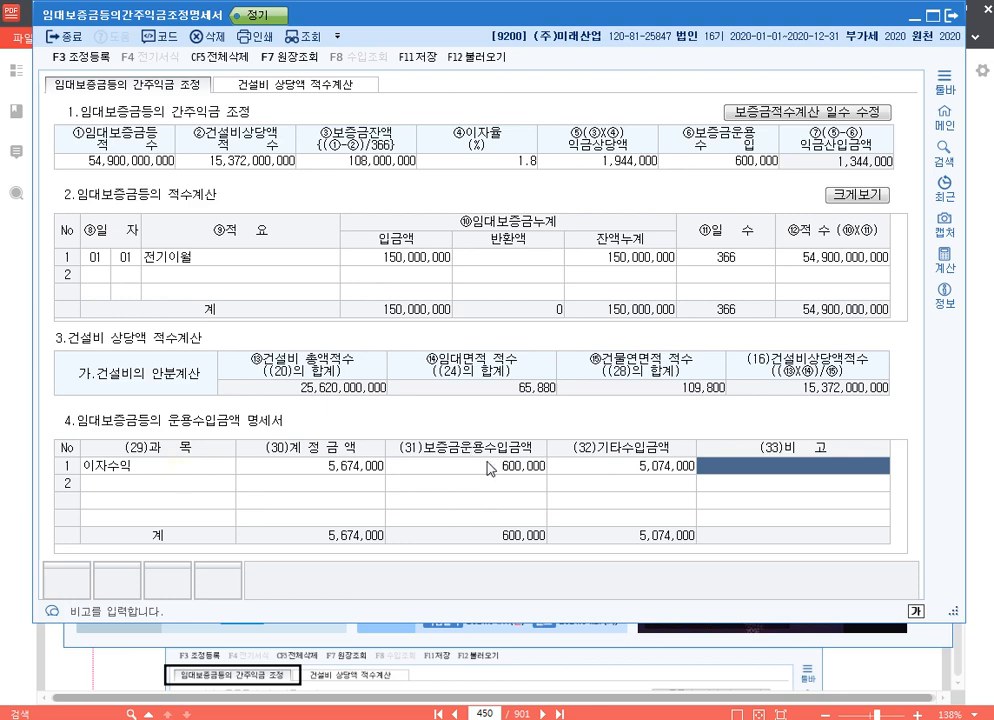
{"action": "left_click", "coordinate": [526, 466]}
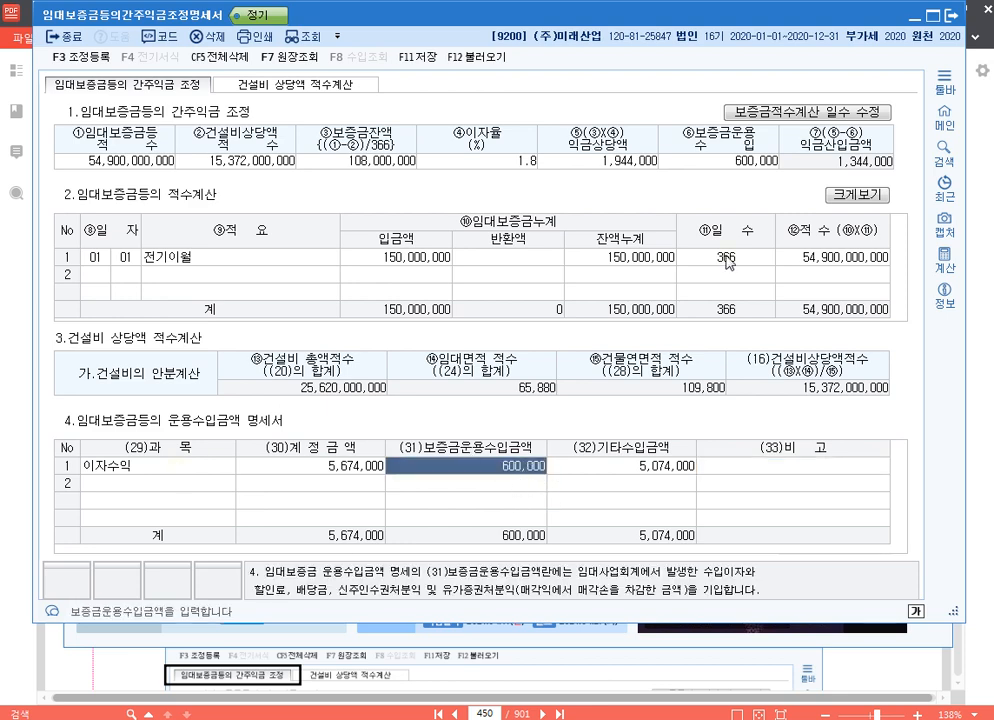
{"action": "left_click", "coordinate": [755, 163]}
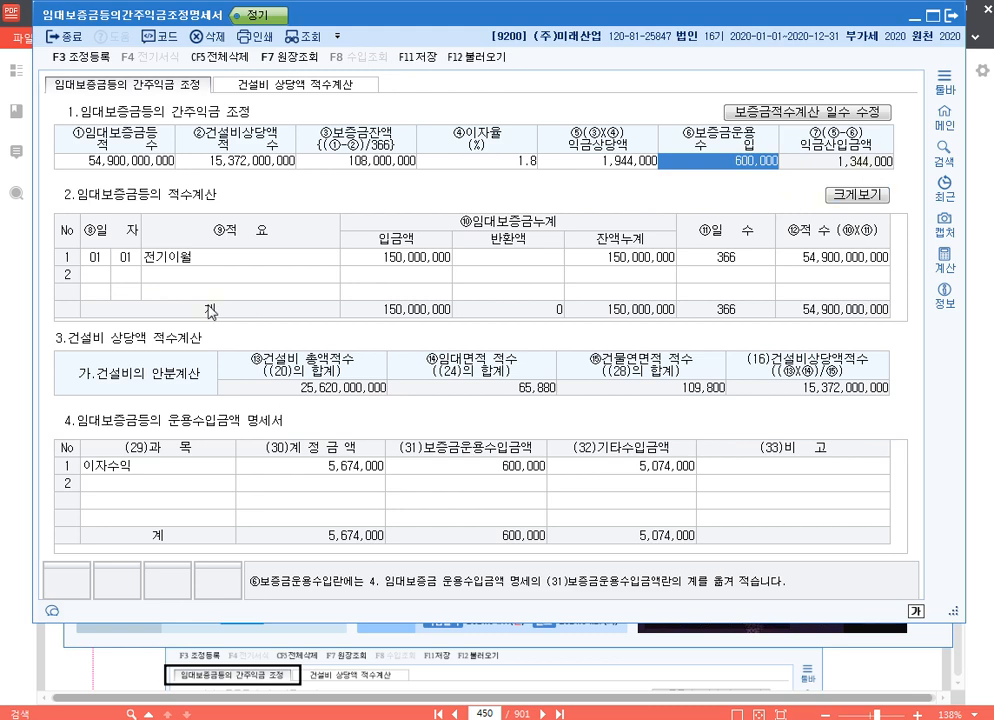
- Register 임대보증금간주익금 of 1,344,000 under 익금산입 및 손금불산입 with 소득처분 기타사외유출, and close the 임대보증금등의간주익금조정명세서
{"action": "key", "text": "F3"}
{"action": "left_click", "coordinate": [186, 245]}
{"action": "key", "text": "F4"}
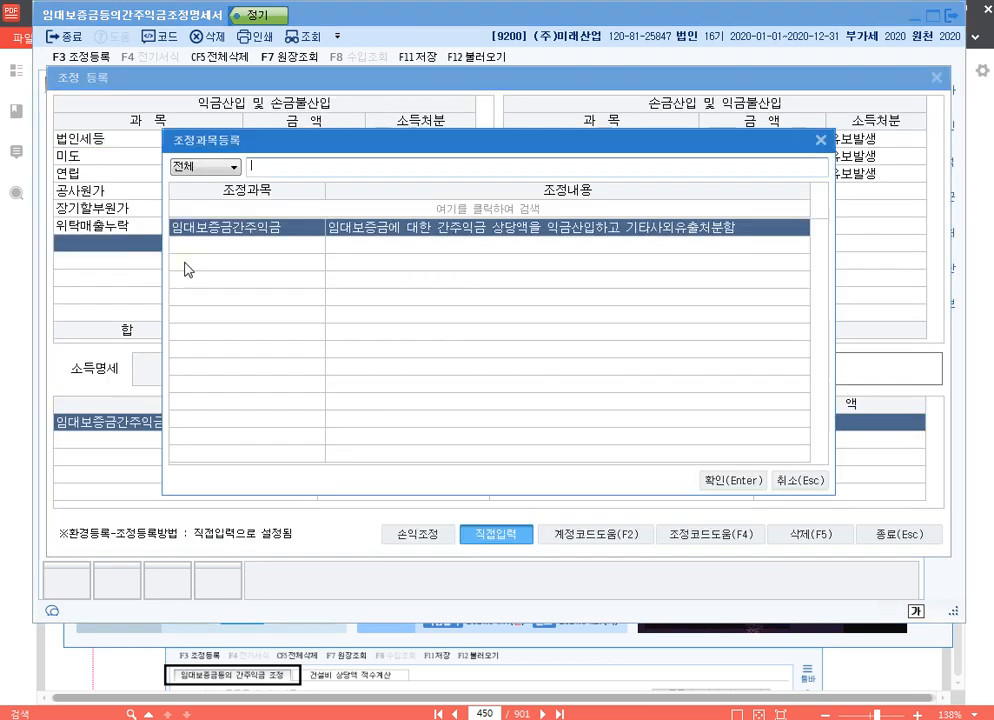
{"action": "key", "text": "Return"}
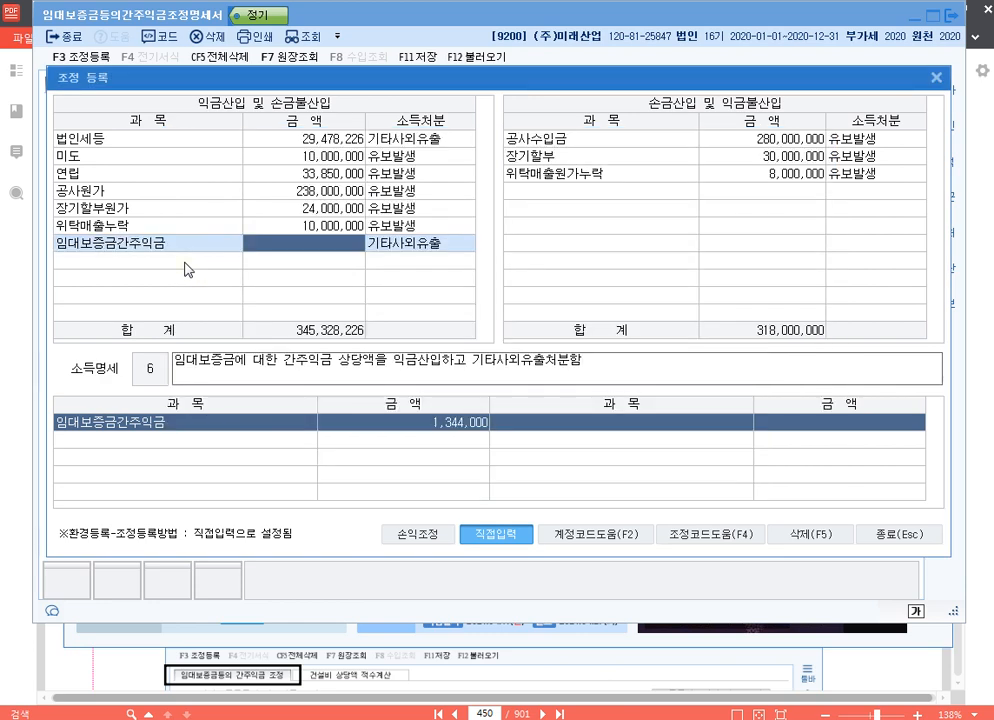
{"action": "type", "text": "1344000"}
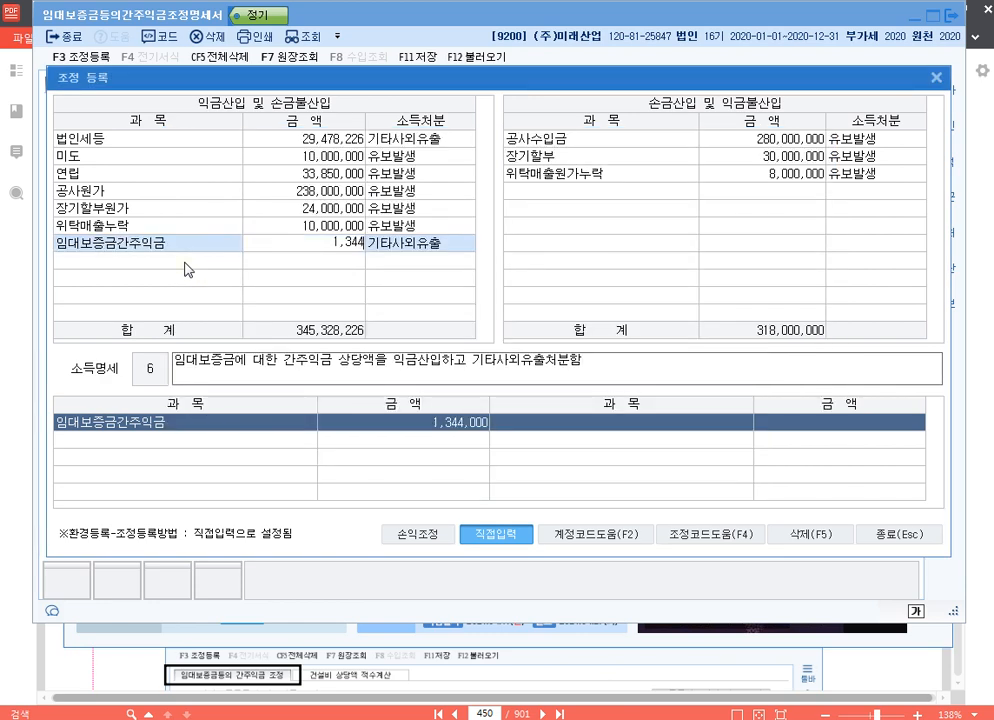
{"action": "key", "text": "Return"}
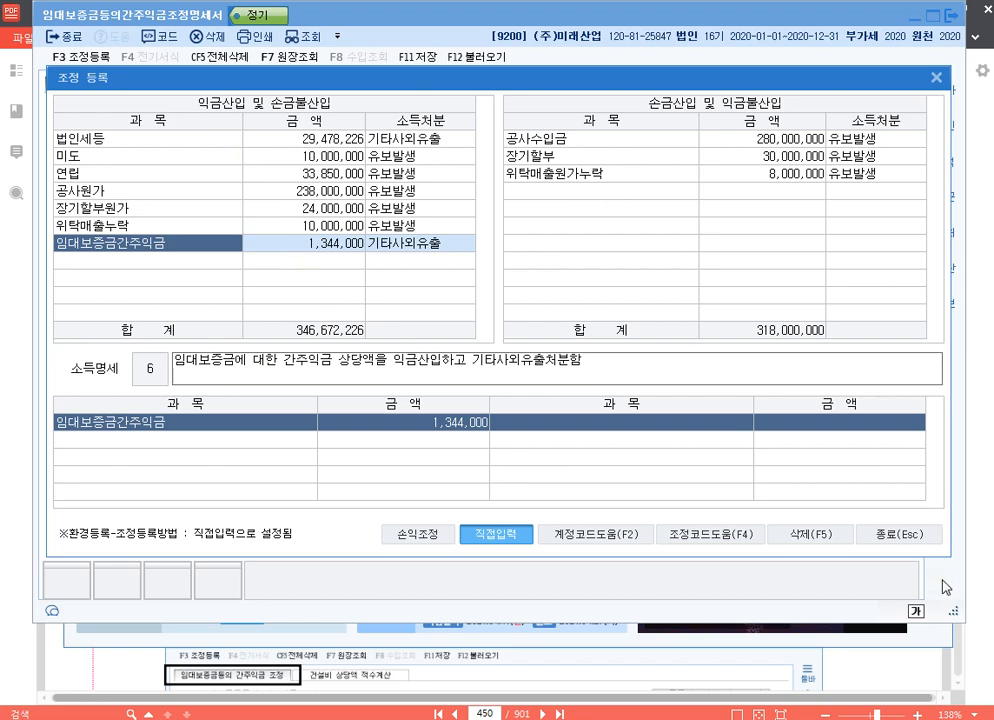
{"action": "left_click", "coordinate": [899, 535]}
{"action": "left_click", "coordinate": [948, 16]}
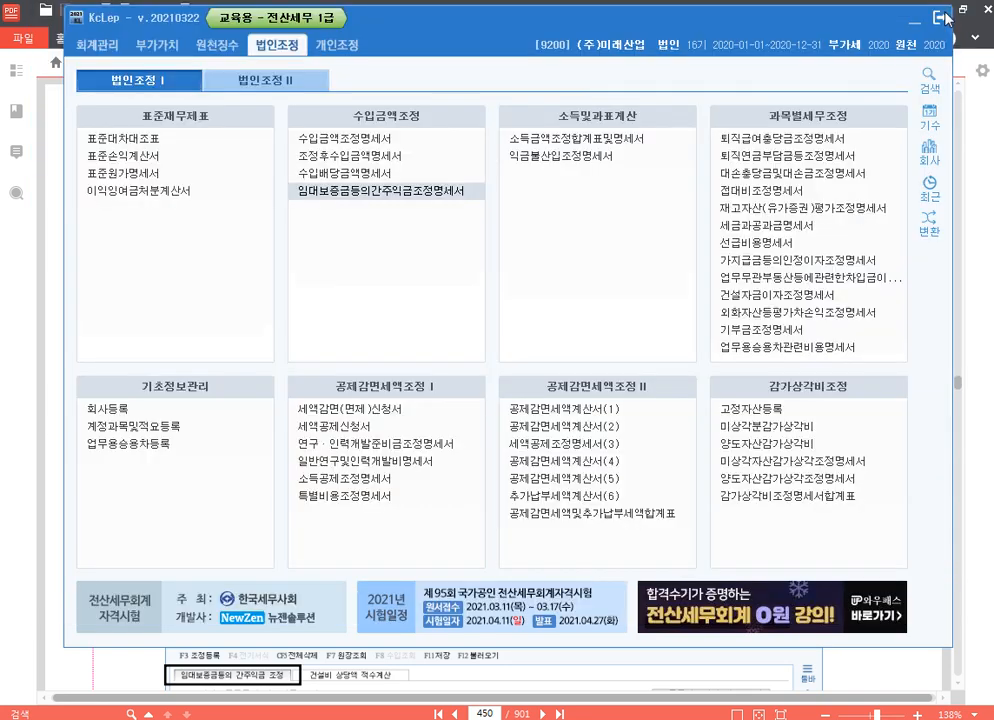